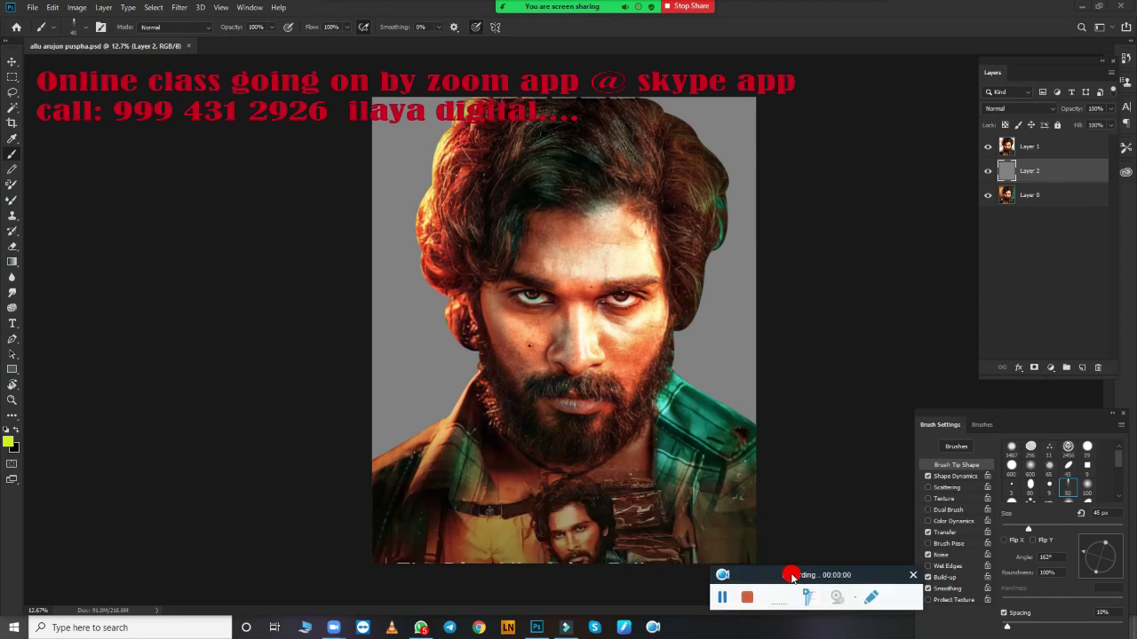
Hide Layer 1 and Layer 2 so the teal-background poster shows
drag(793, 577, 777, 607)
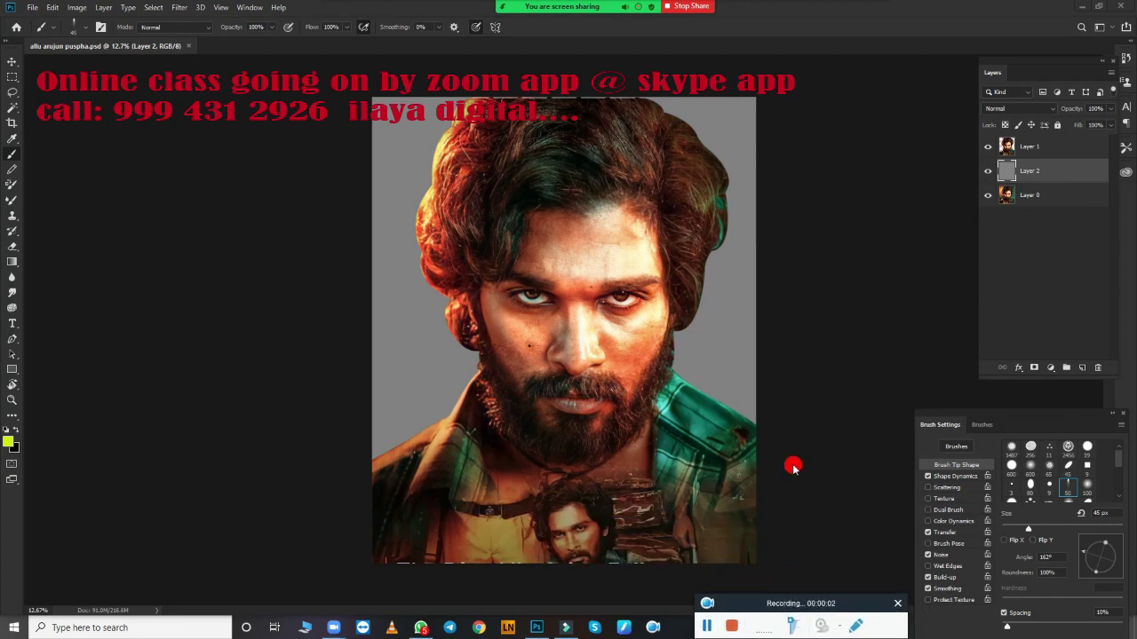
click(986, 147)
click(986, 170)
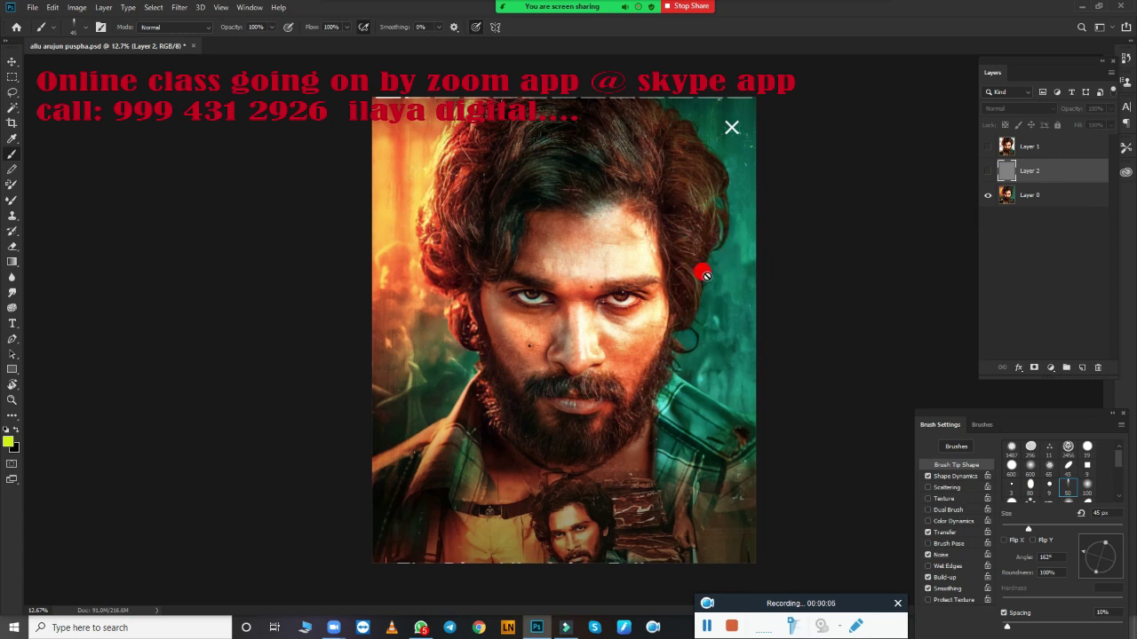
Zoom and pan around the poster on Layer 0, then turn the grey Layer 2 back on
scroll(696, 294, up, 3)
scroll(696, 294, up, 2)
scroll(699, 301, down, 6)
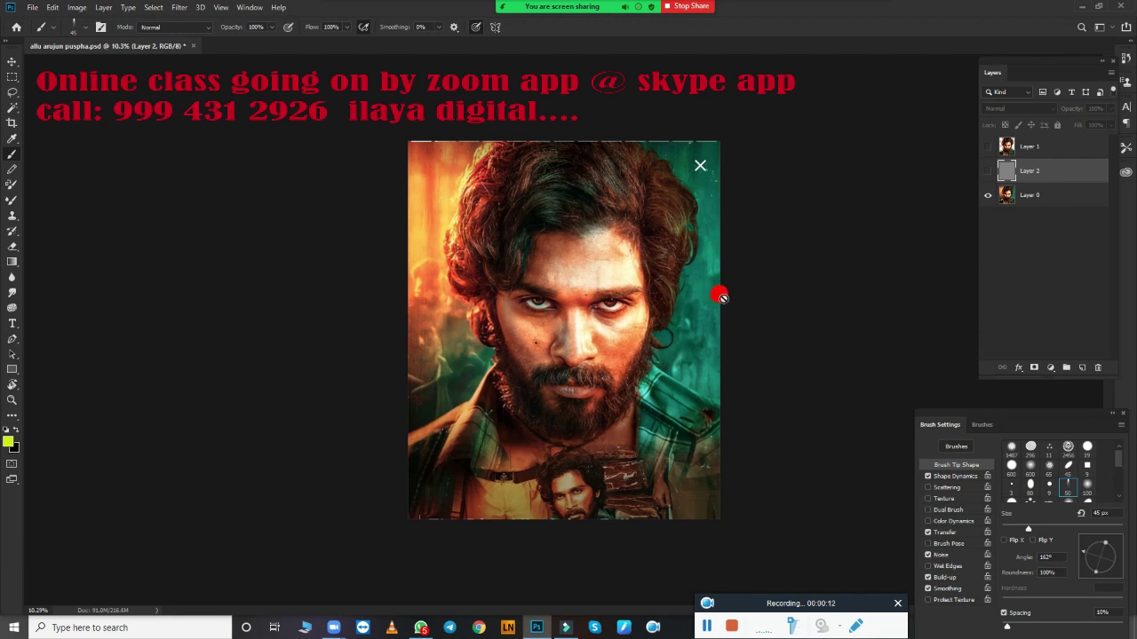
scroll(651, 189, up, 1)
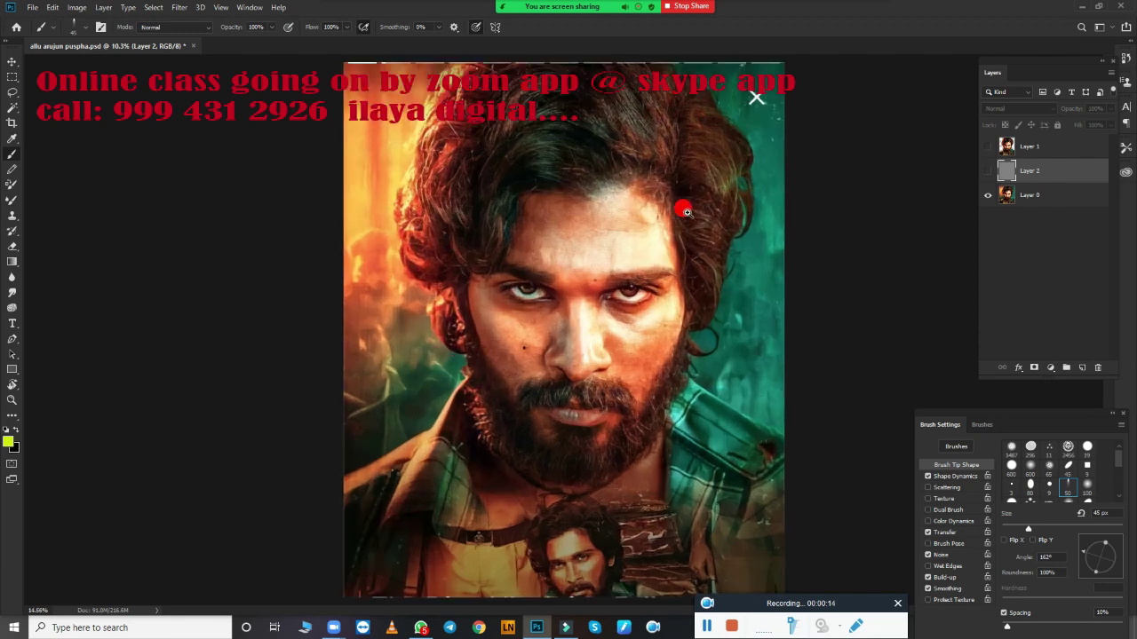
scroll(685, 208, up, 1)
scroll(627, 186, up, 1)
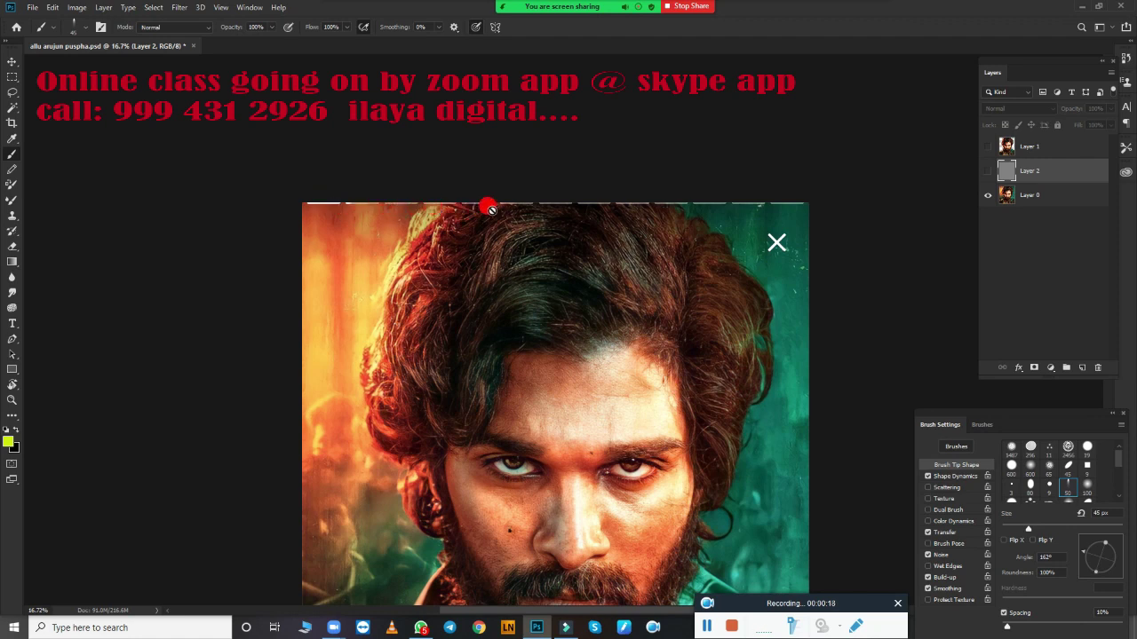
scroll(737, 292, down, 2)
scroll(737, 292, down, 1)
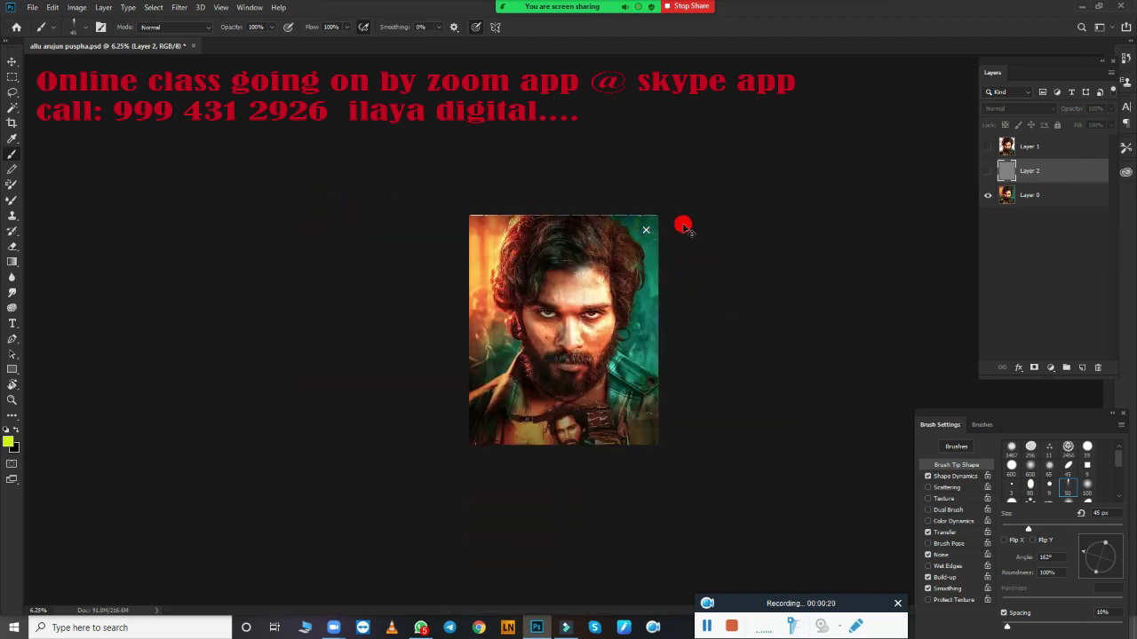
scroll(581, 278, up, 4)
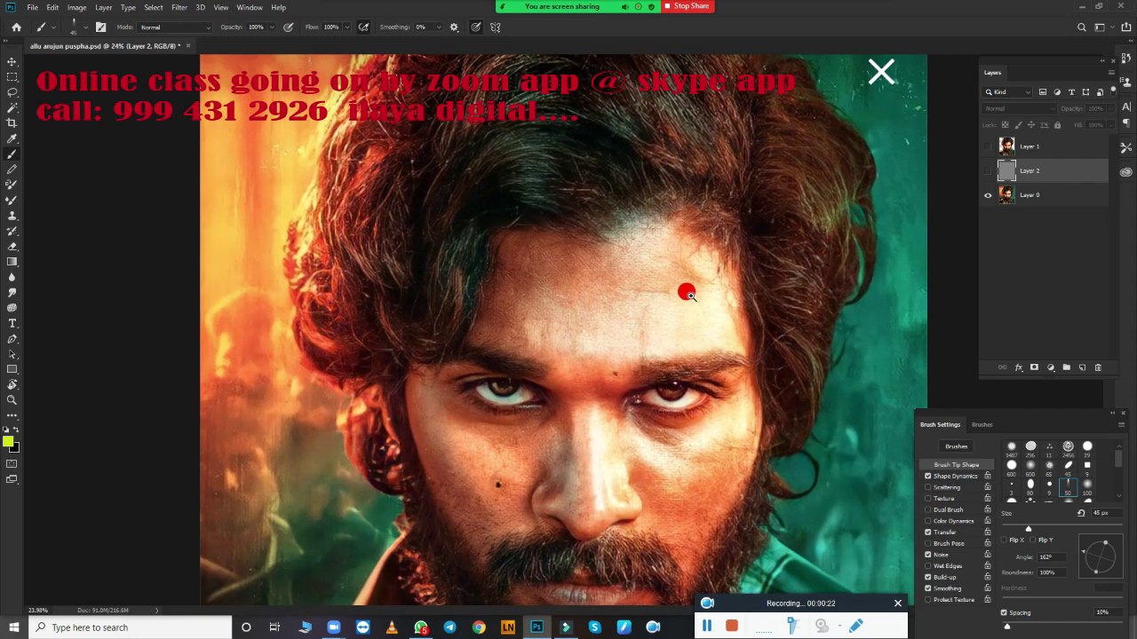
scroll(687, 293, down, 1)
scroll(687, 291, up, 1)
scroll(687, 288, up, 2)
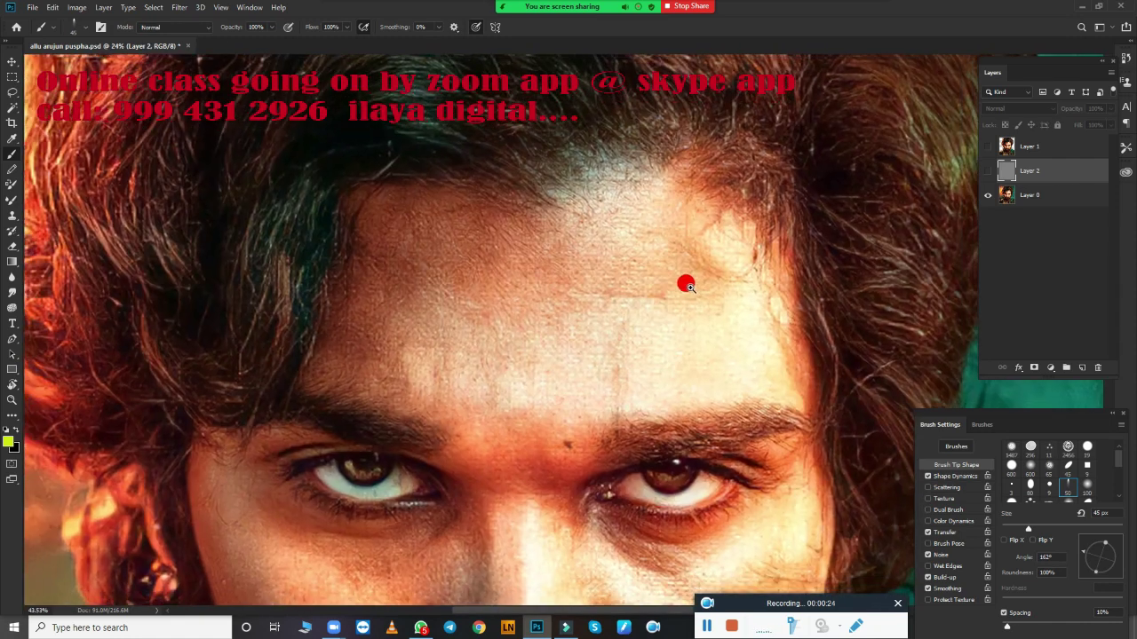
scroll(658, 266, down, 3)
scroll(616, 213, up, 1)
scroll(619, 400, up, 2)
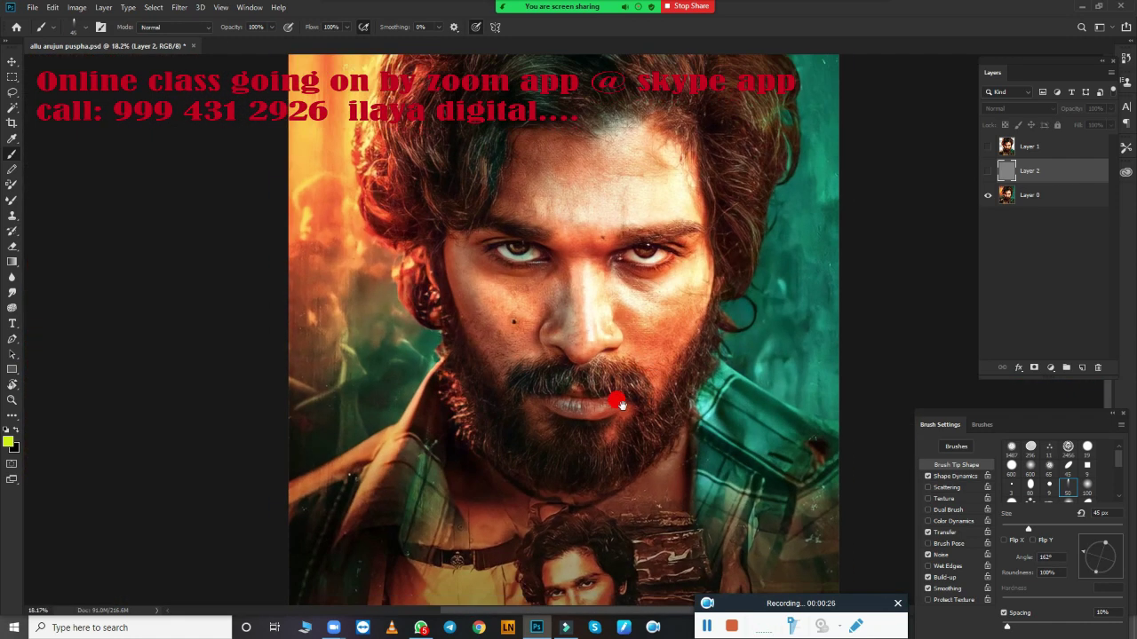
drag(619, 404, 596, 208)
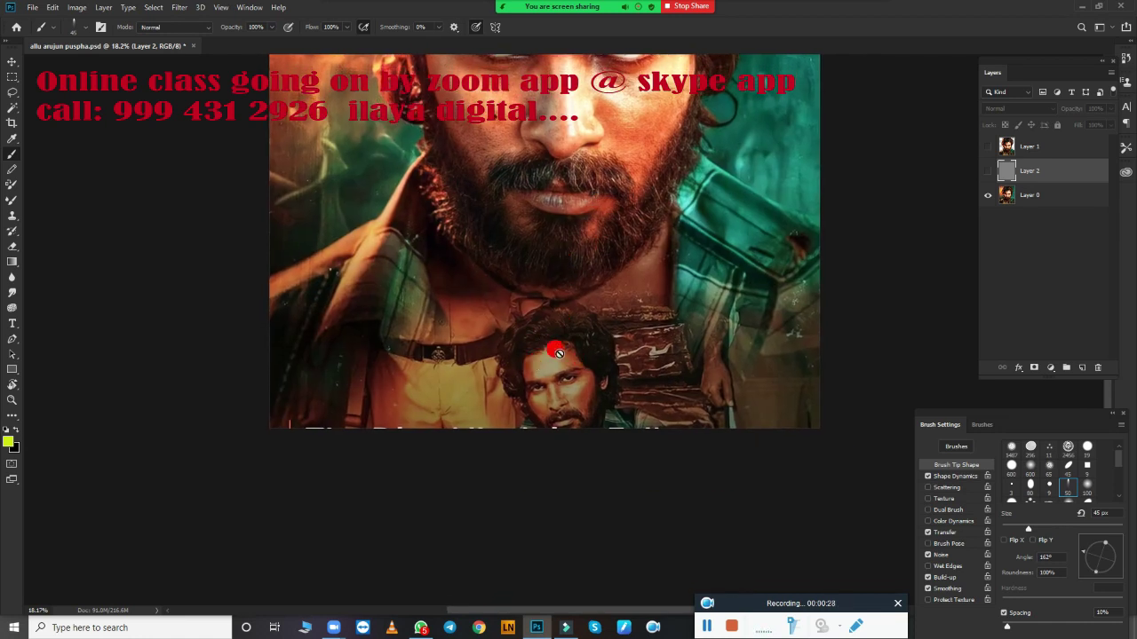
drag(609, 249, 598, 370)
scroll(644, 257, down, 2)
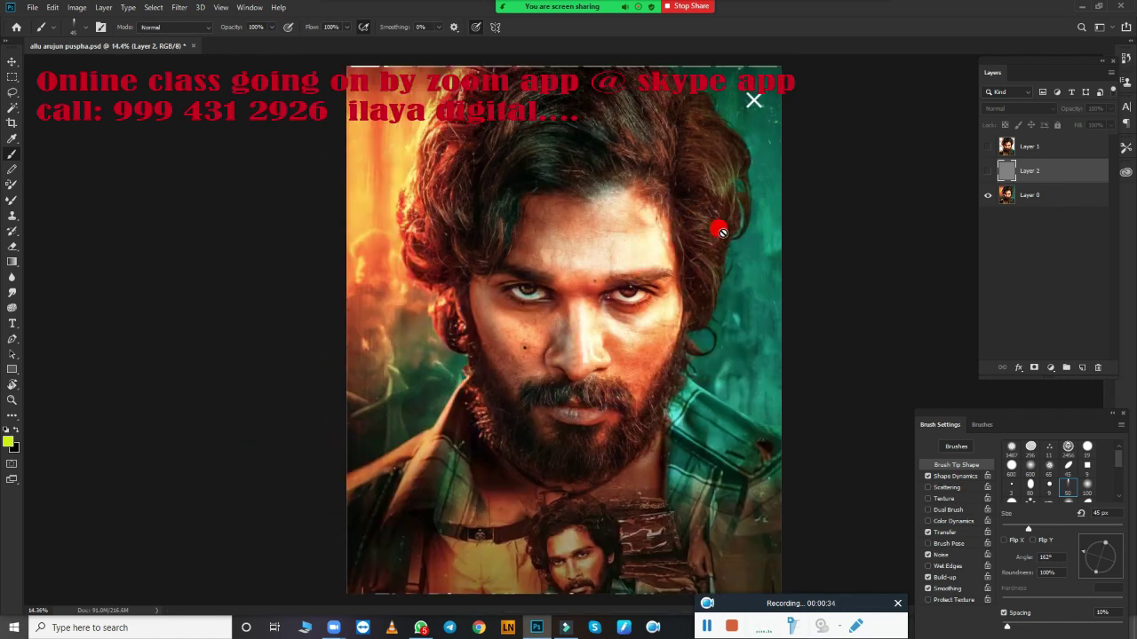
click(987, 172)
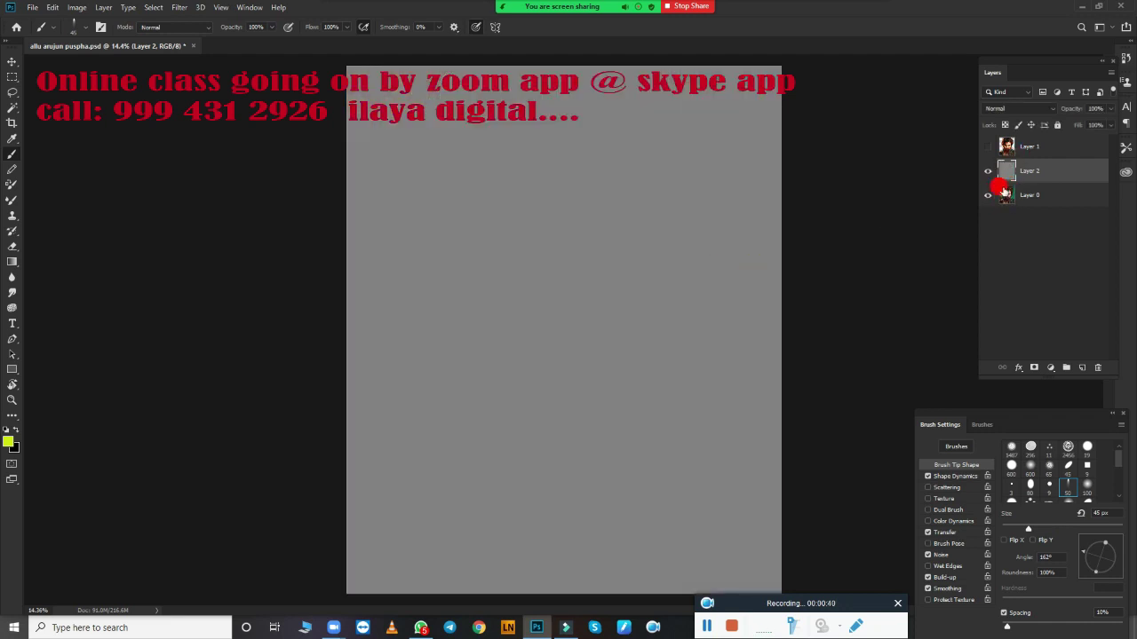
Hide grey Layer 2 and lasso a selection around the man's head and beard
click(986, 172)
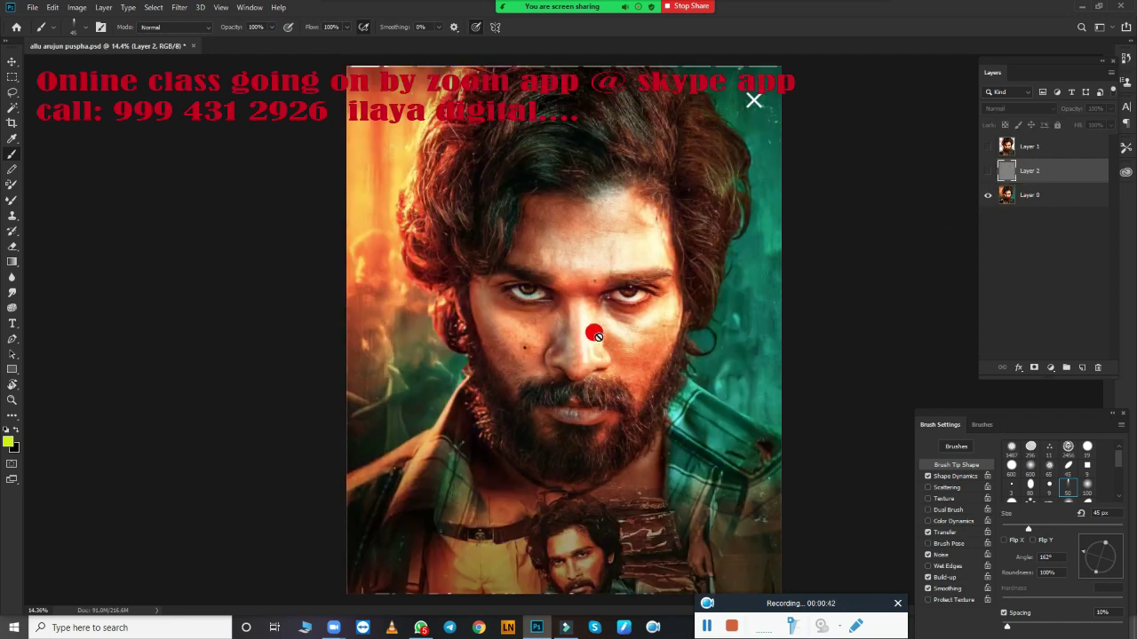
key(l)
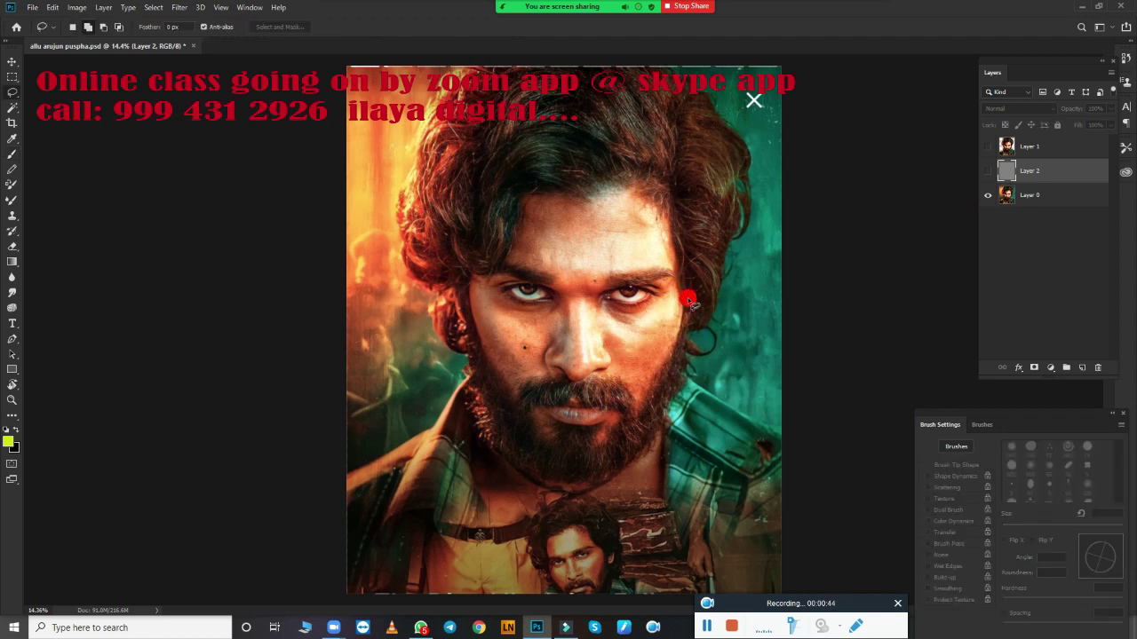
drag(689, 302, 697, 369)
drag(551, 197, 604, 538)
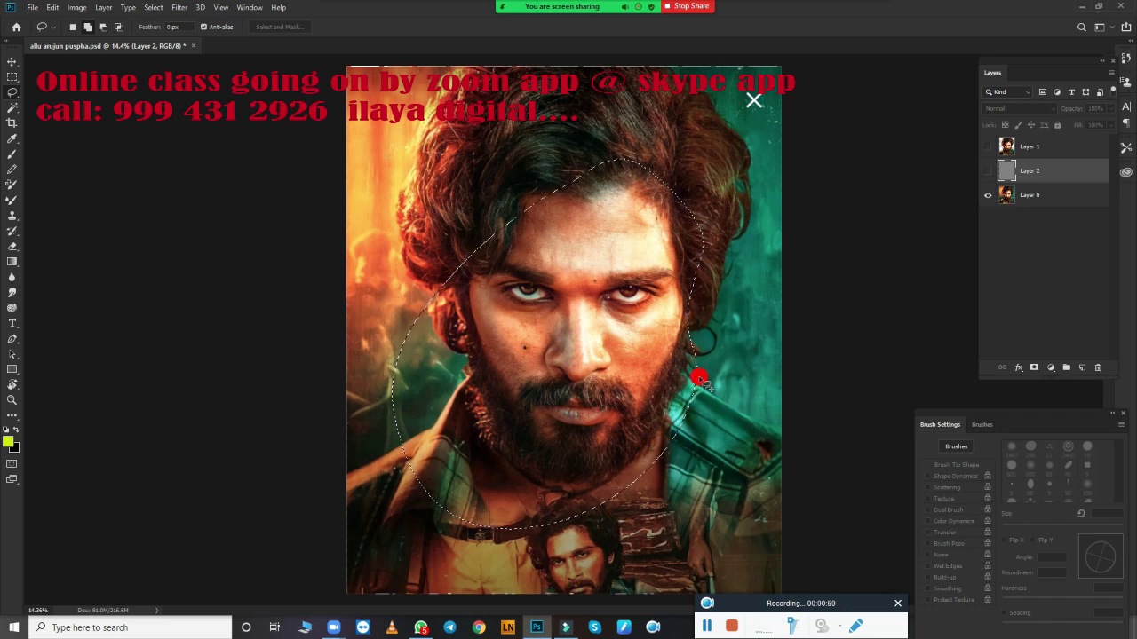
Feather the selection by 25 px and save the document
key(shift+F6)
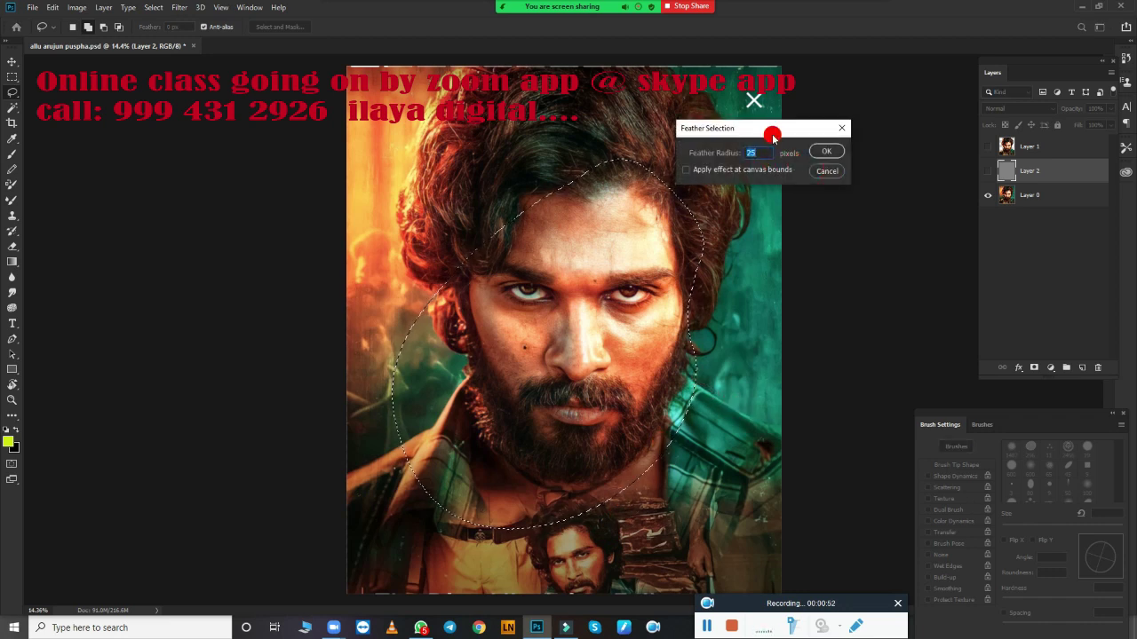
key(Return)
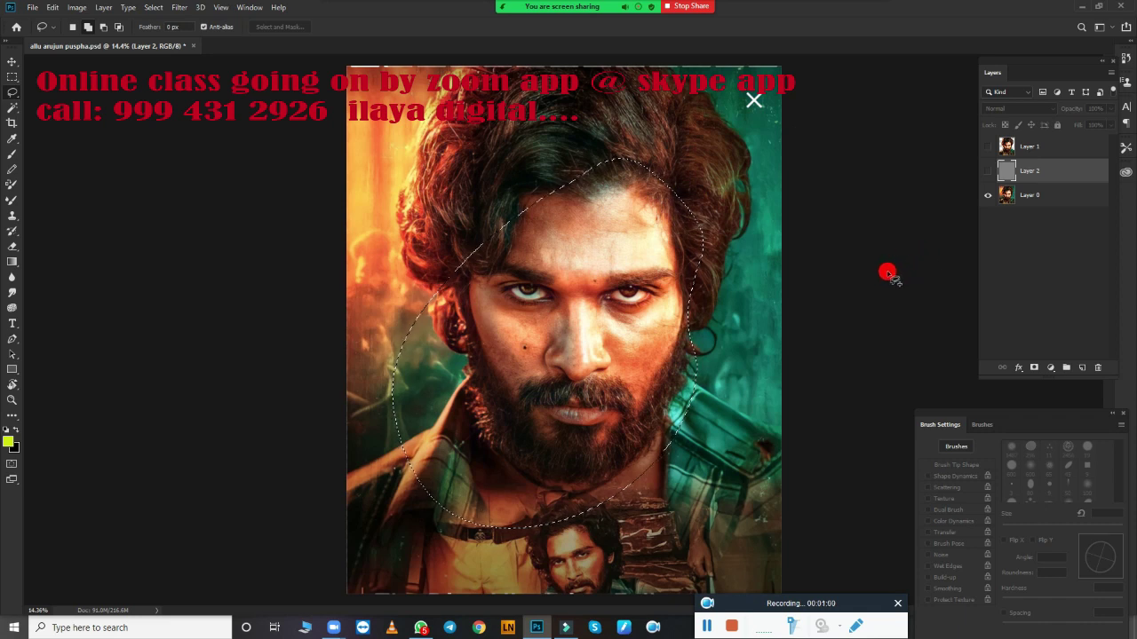
key(ctrl+s)
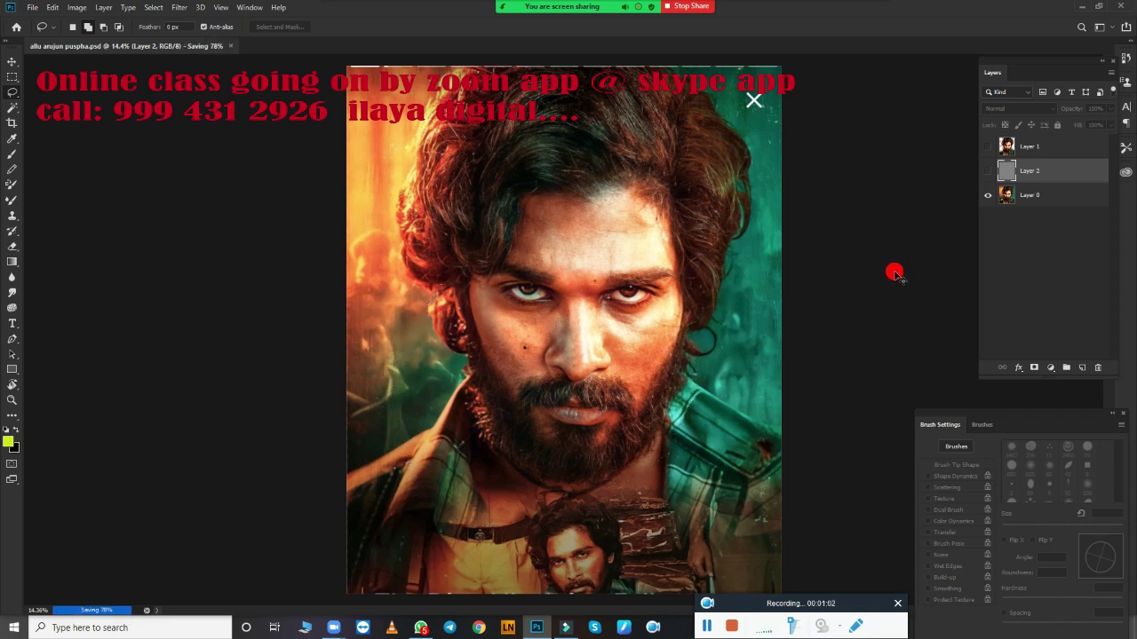
Show Layer 2 and Layer 1, duplicate Layer 1 as 'Layer 1 copy', and frame the portrait
click(987, 171)
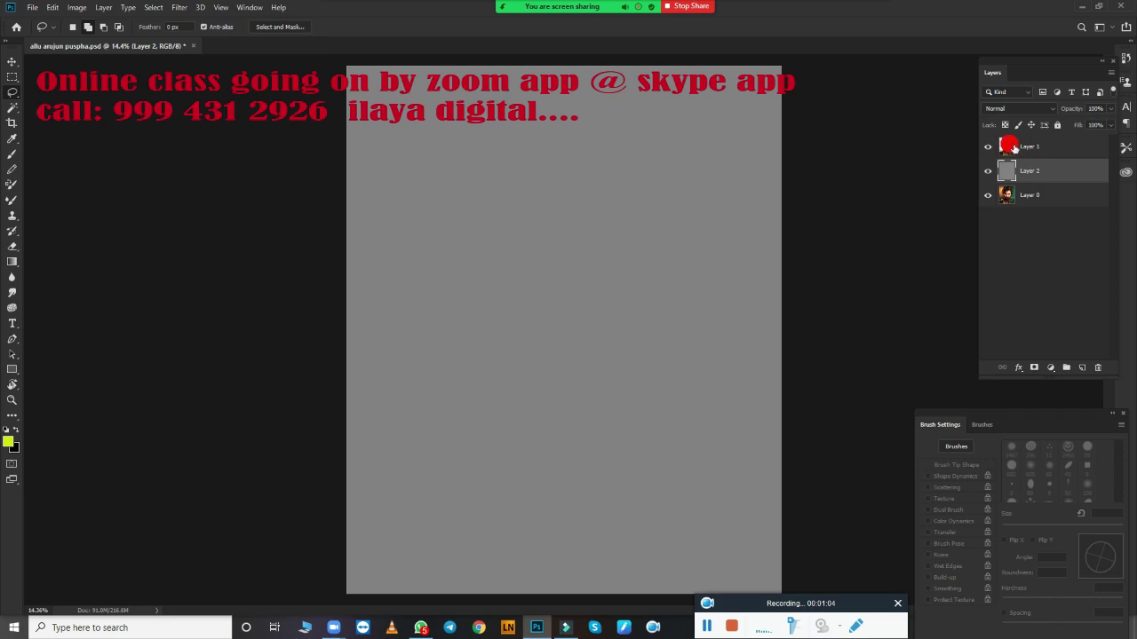
click(1013, 147)
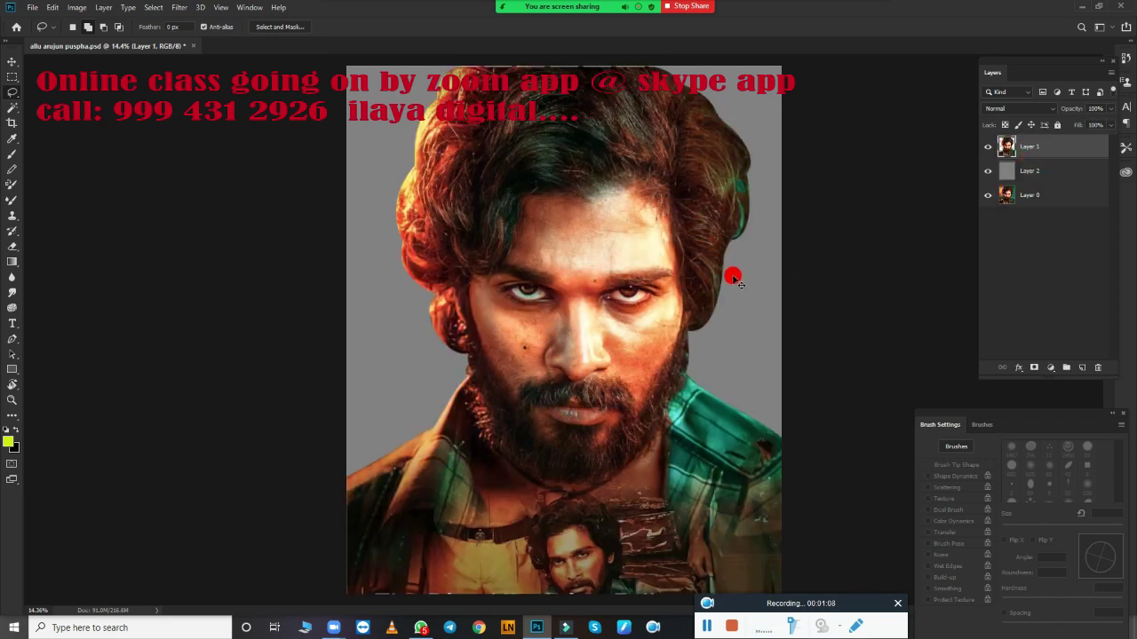
key(ctrl+j)
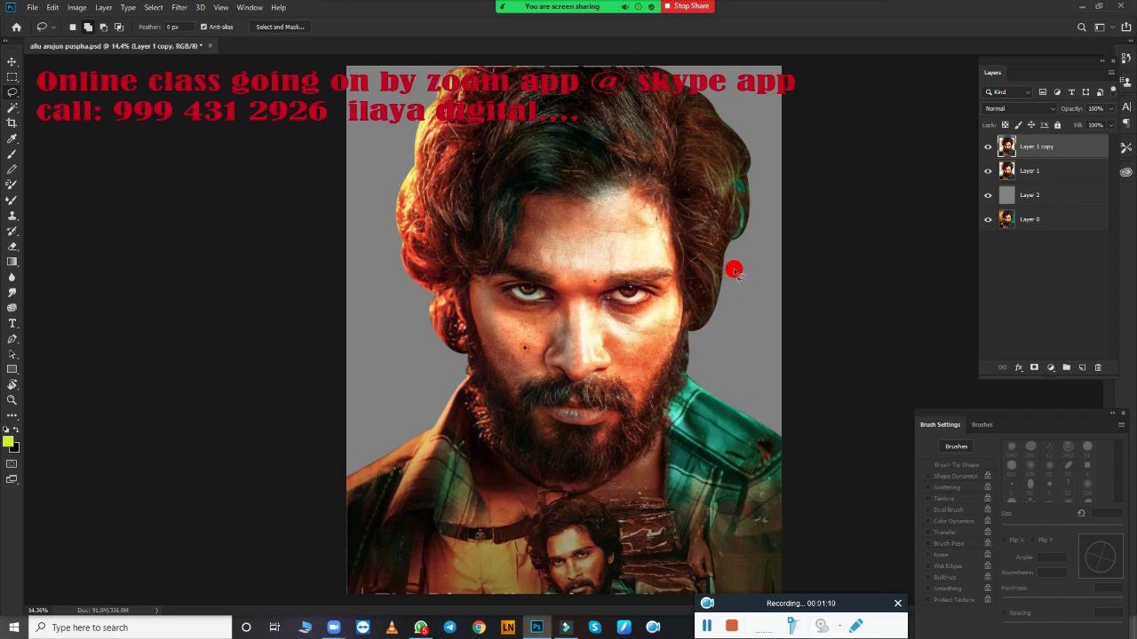
key(v)
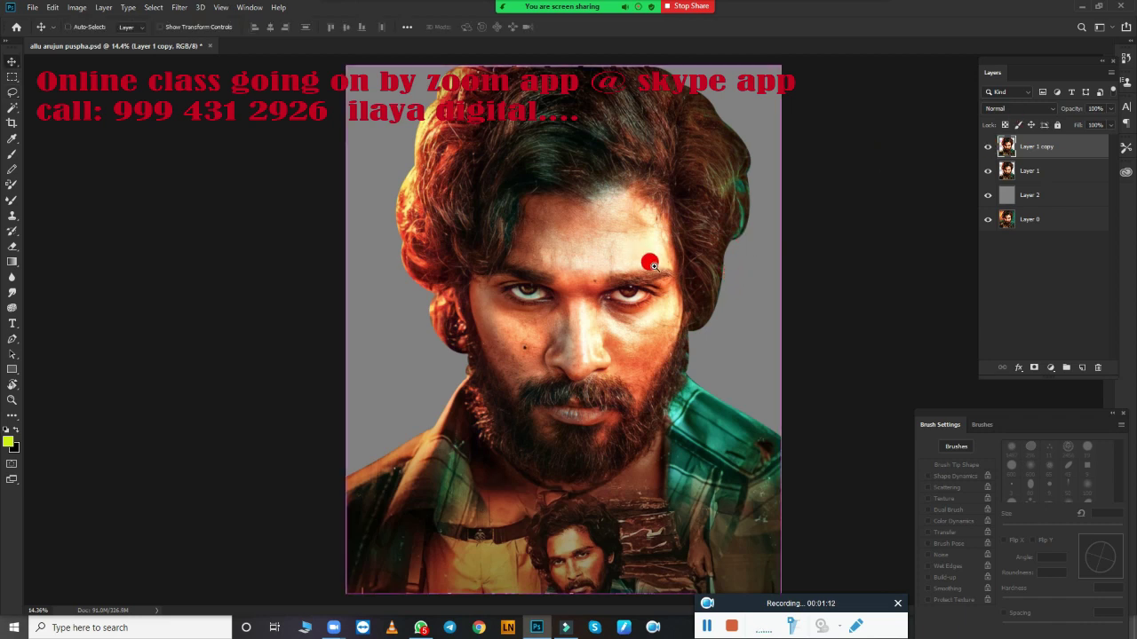
mouse_move(622, 258)
mouse_down()
mouse_move(686, 272)
mouse_move(478, 110)
mouse_up()
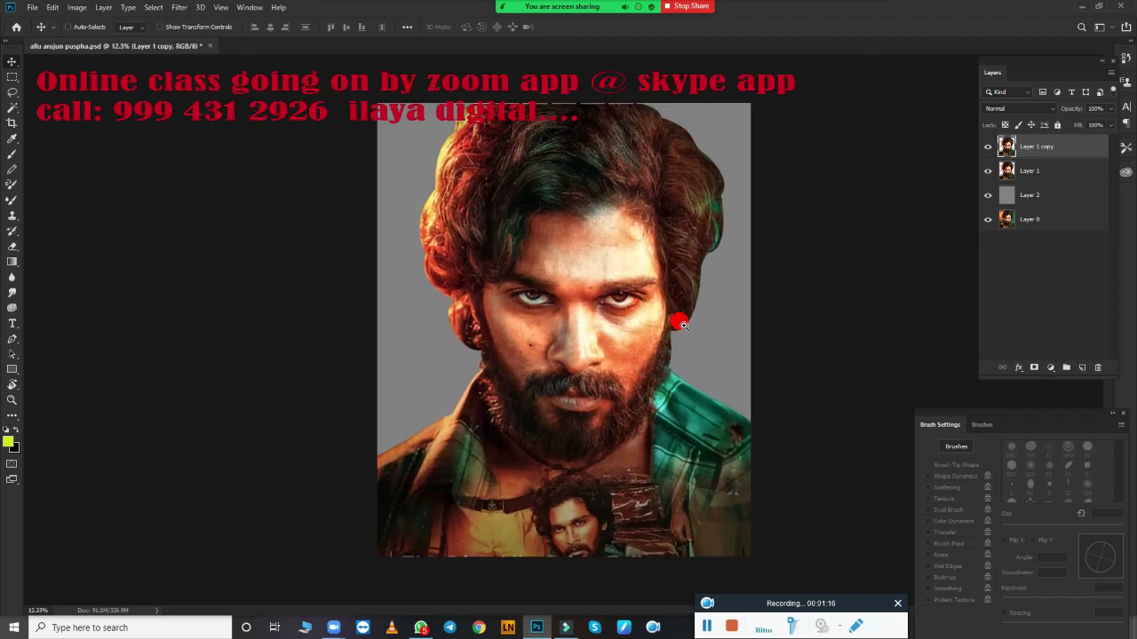
drag(478, 110, 419, 233)
scroll(657, 322, up, 2)
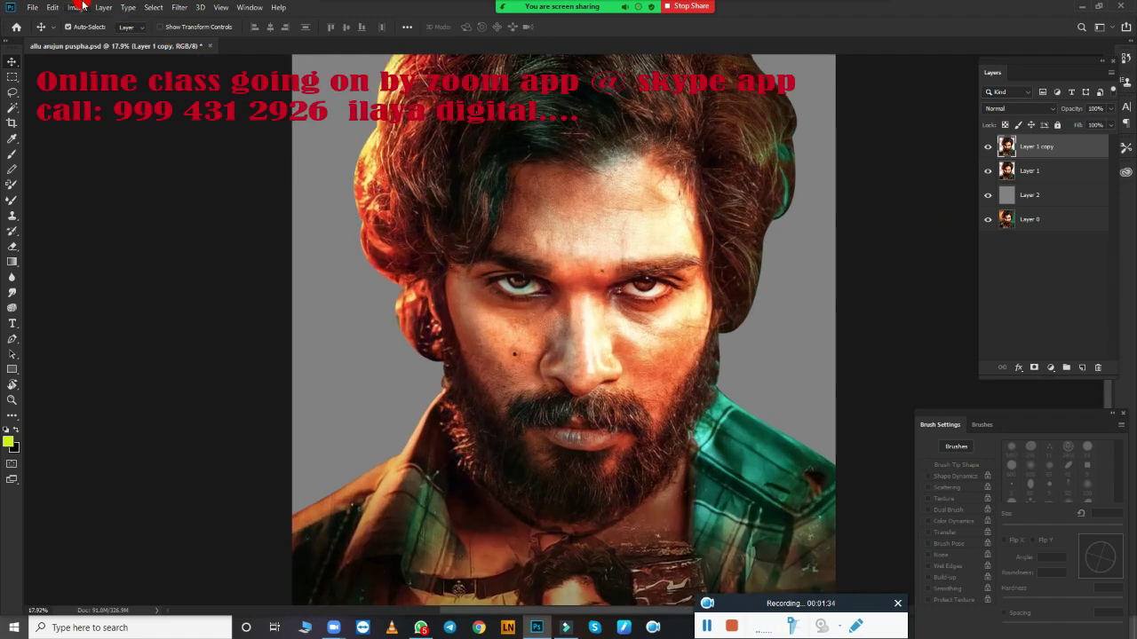
Open the Camera Raw Filter on Layer 1 copy and zoom the preview onto the face
click(182, 7)
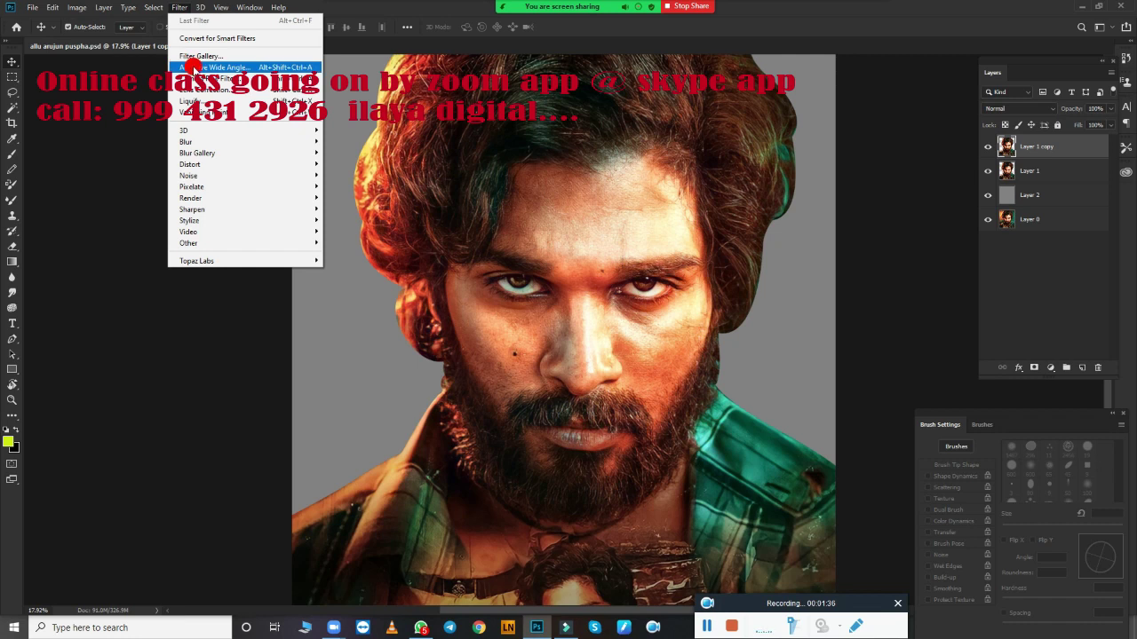
click(250, 78)
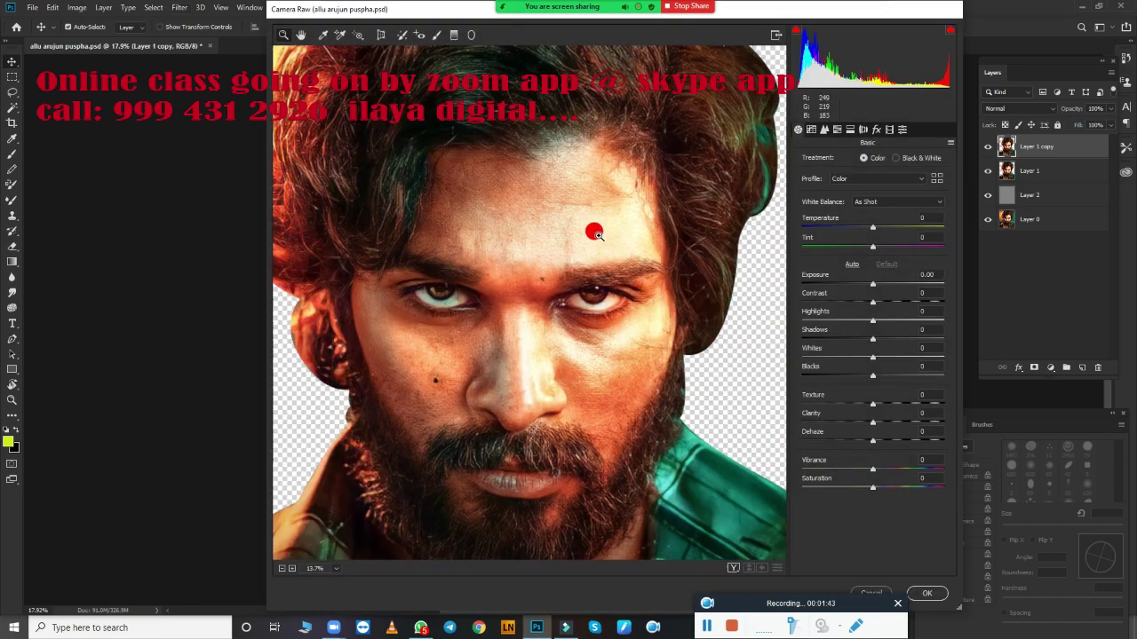
click(594, 232)
alt+click(573, 260)
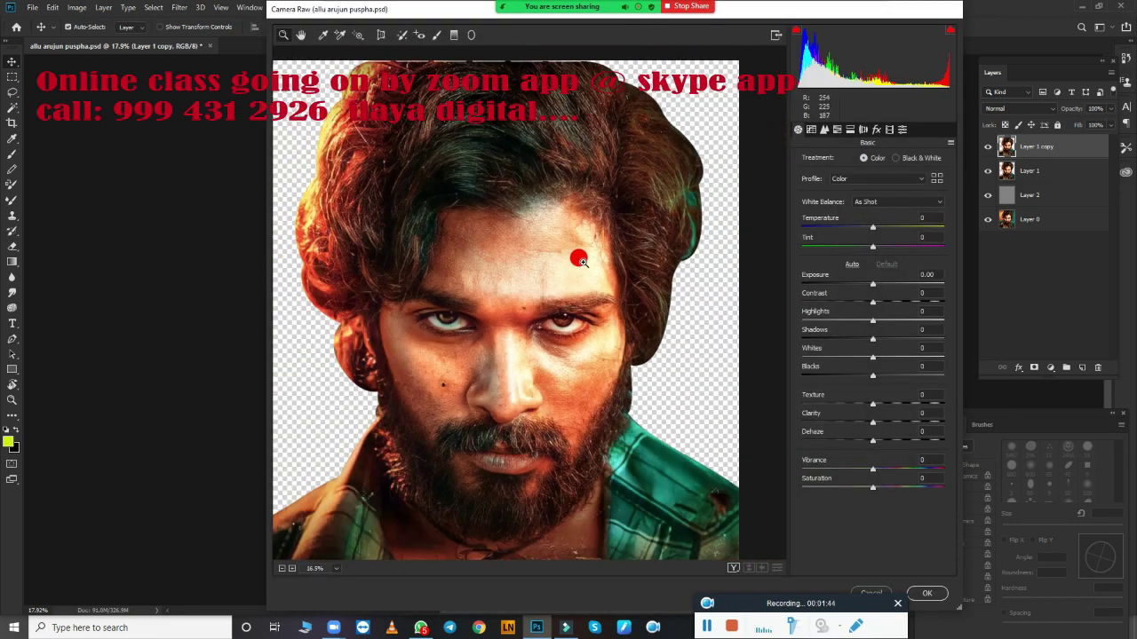
click(578, 255)
alt+click(545, 267)
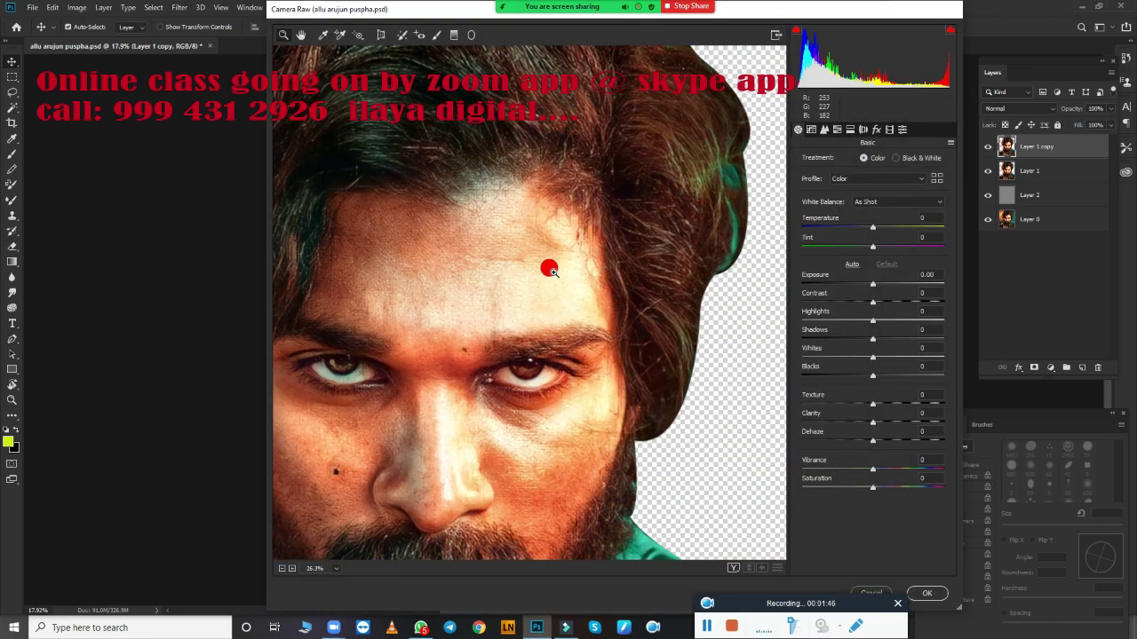
drag(524, 280, 612, 183)
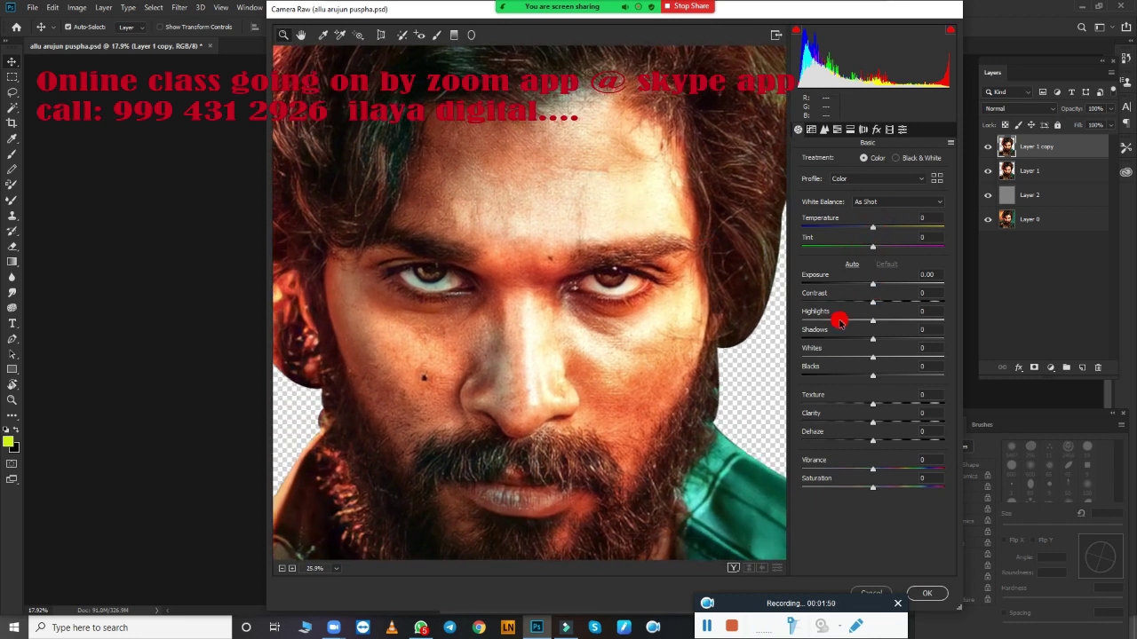
Lower the Camera Raw Exposure to -0.15
drag(873, 286, 876, 282)
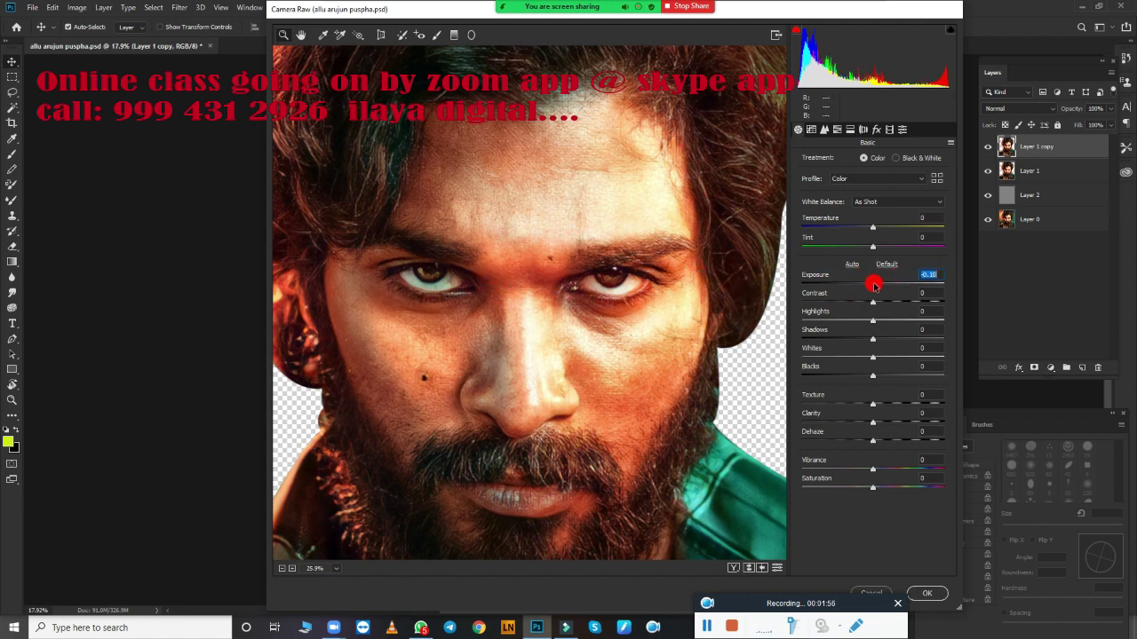
mouse_move(874, 284)
mouse_down()
mouse_move(825, 287)
mouse_move(876, 286)
mouse_up()
double_click(871, 287)
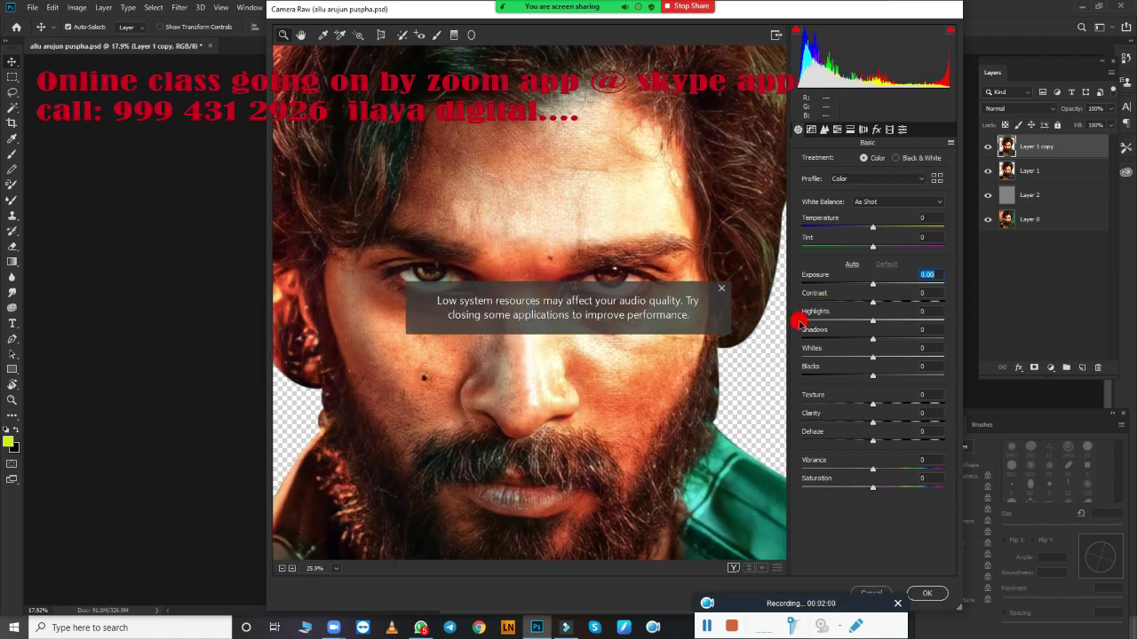
click(724, 289)
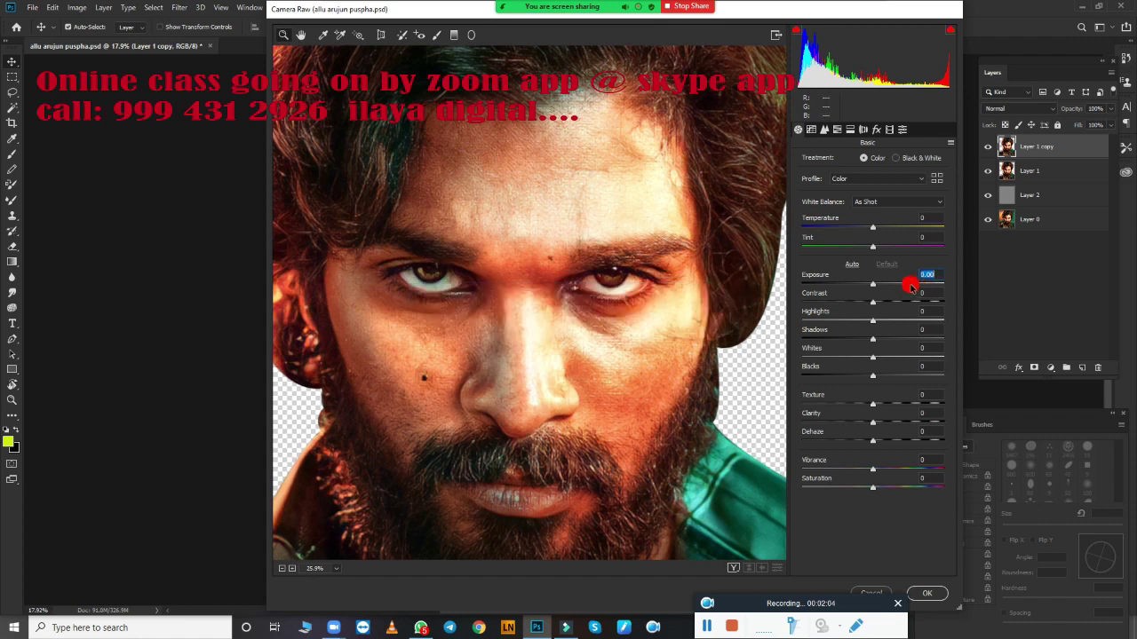
click(565, 628)
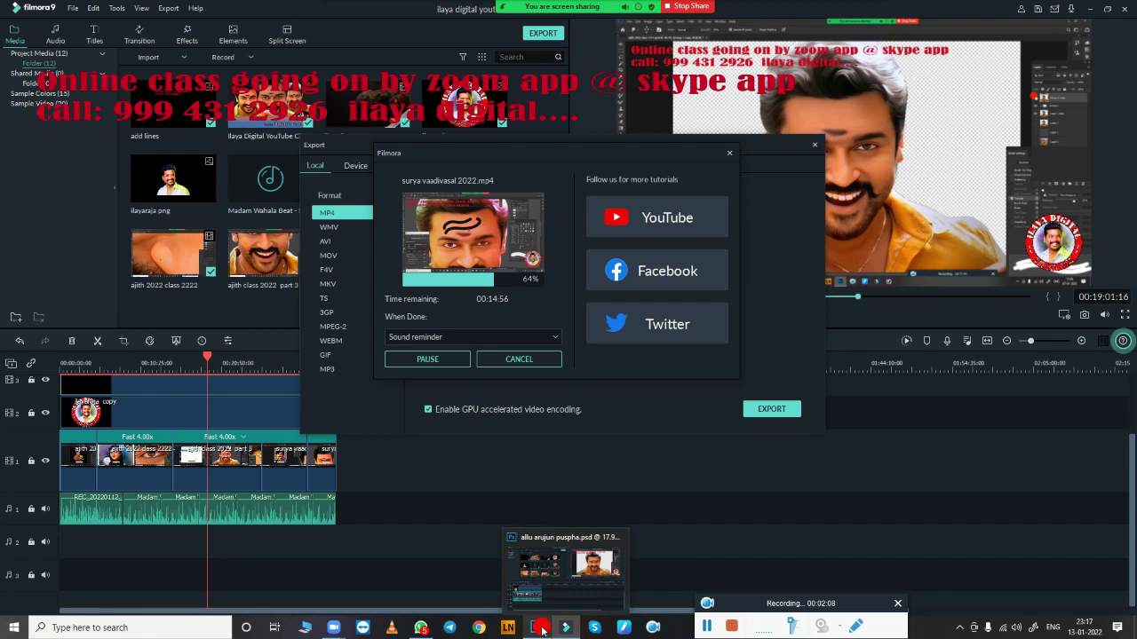
click(537, 628)
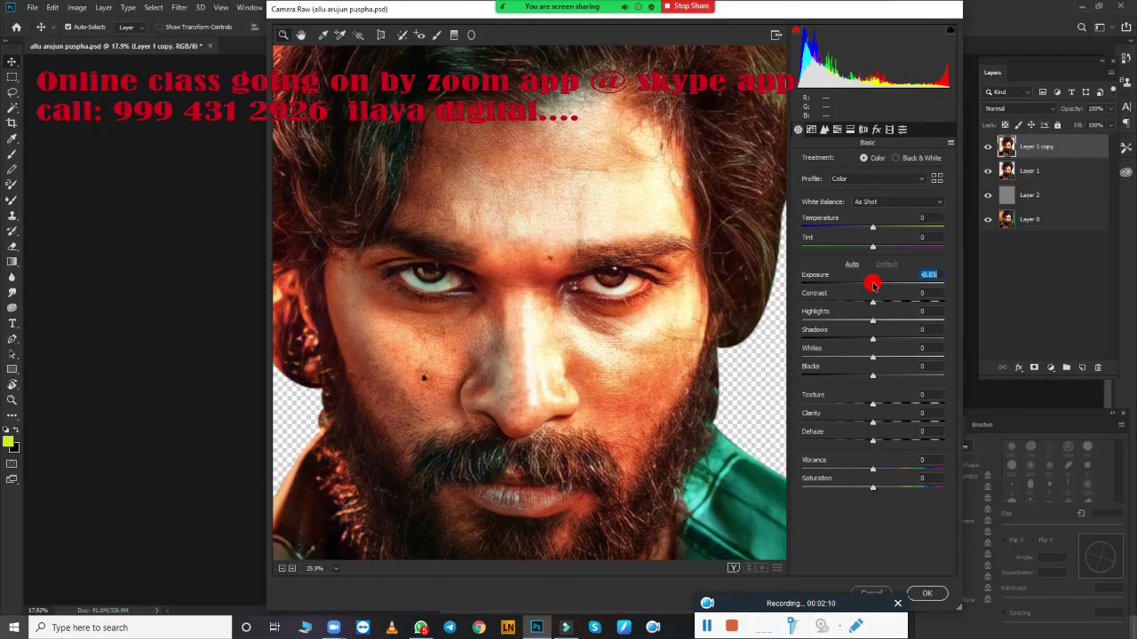
drag(873, 285, 873, 285)
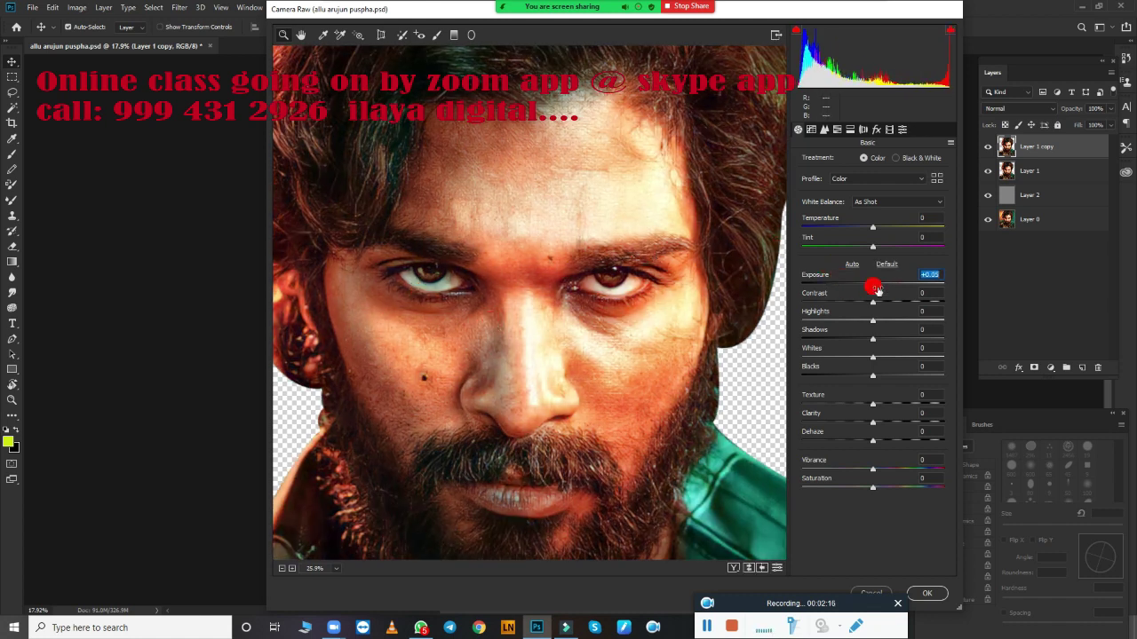
drag(873, 286, 870, 286)
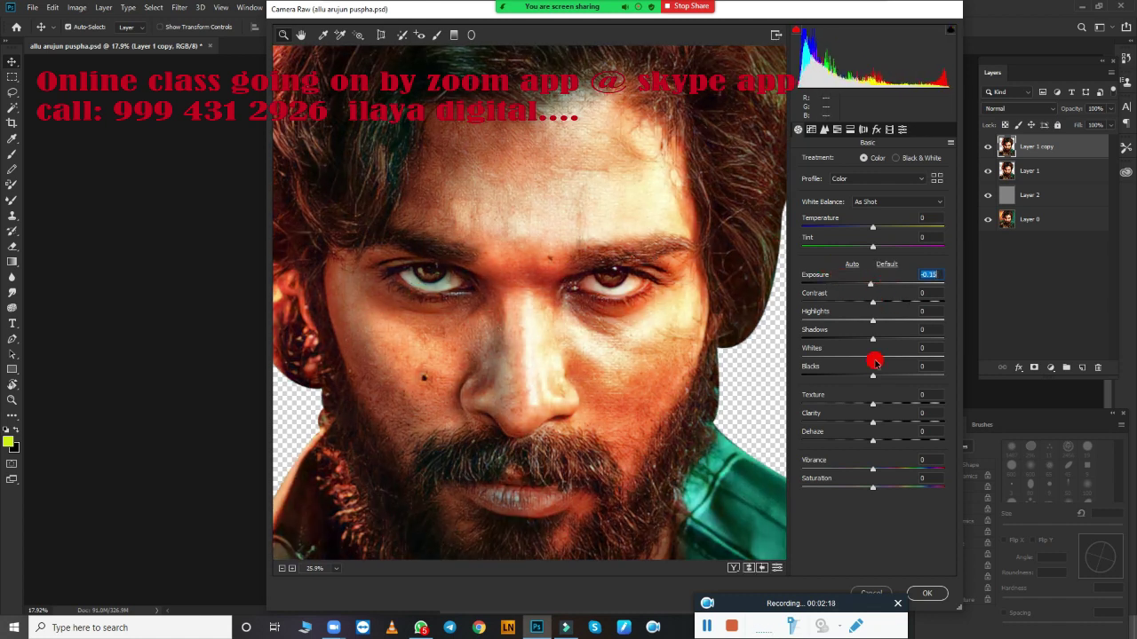
Set Contrast +8, Highlights -5, Shadows +4, Whites +5, Blacks -12 and Vibrance +98
click(874, 303)
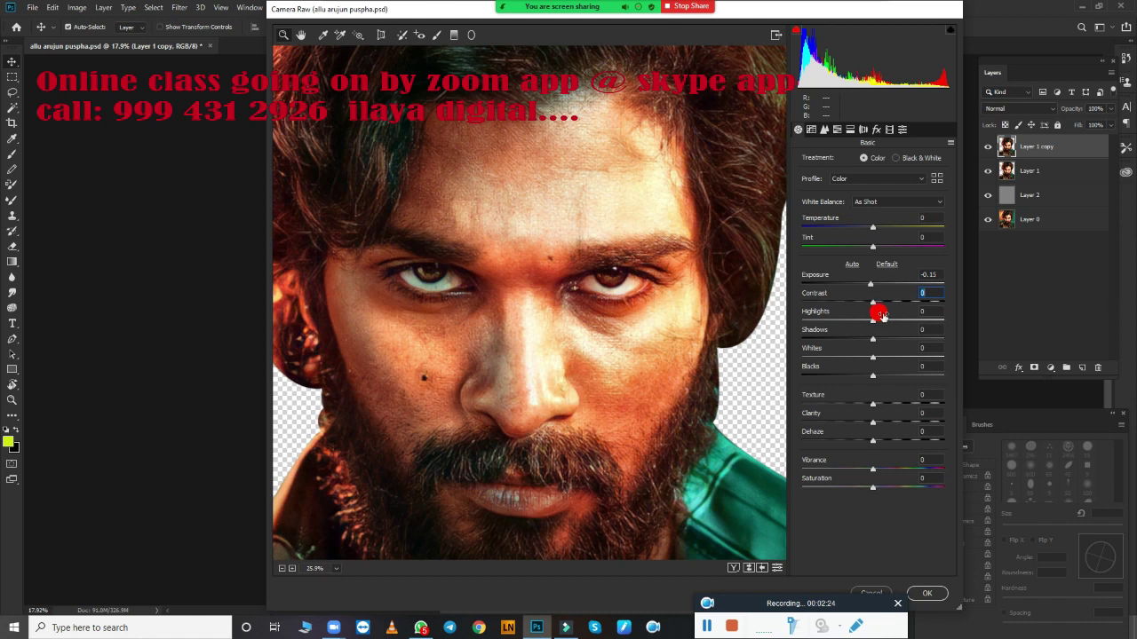
drag(872, 303, 796, 305)
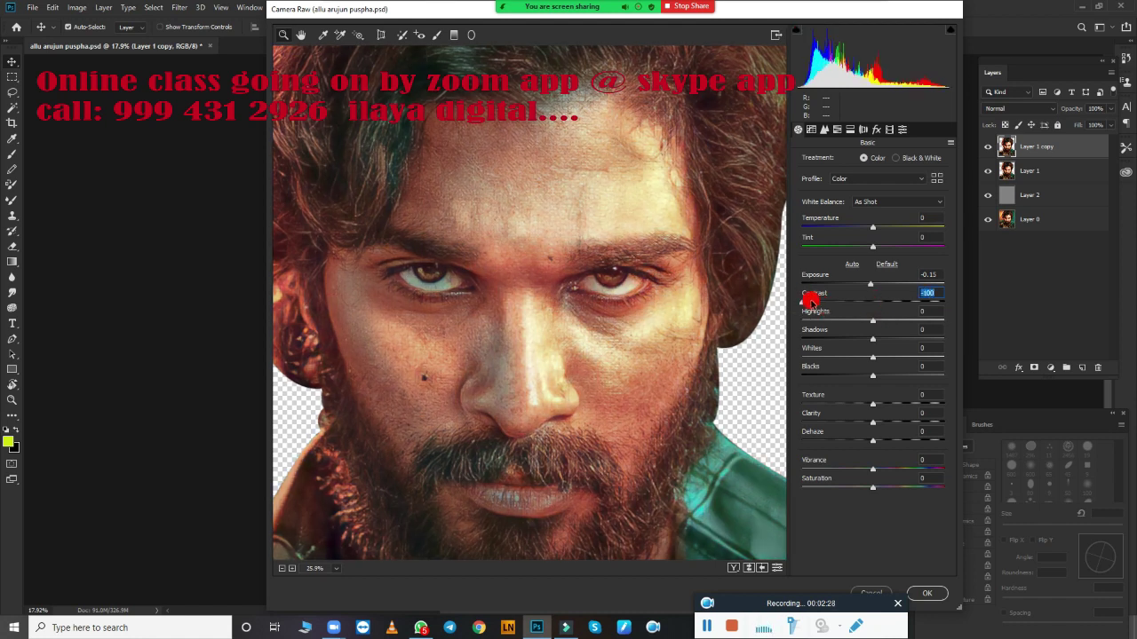
drag(804, 296, 881, 305)
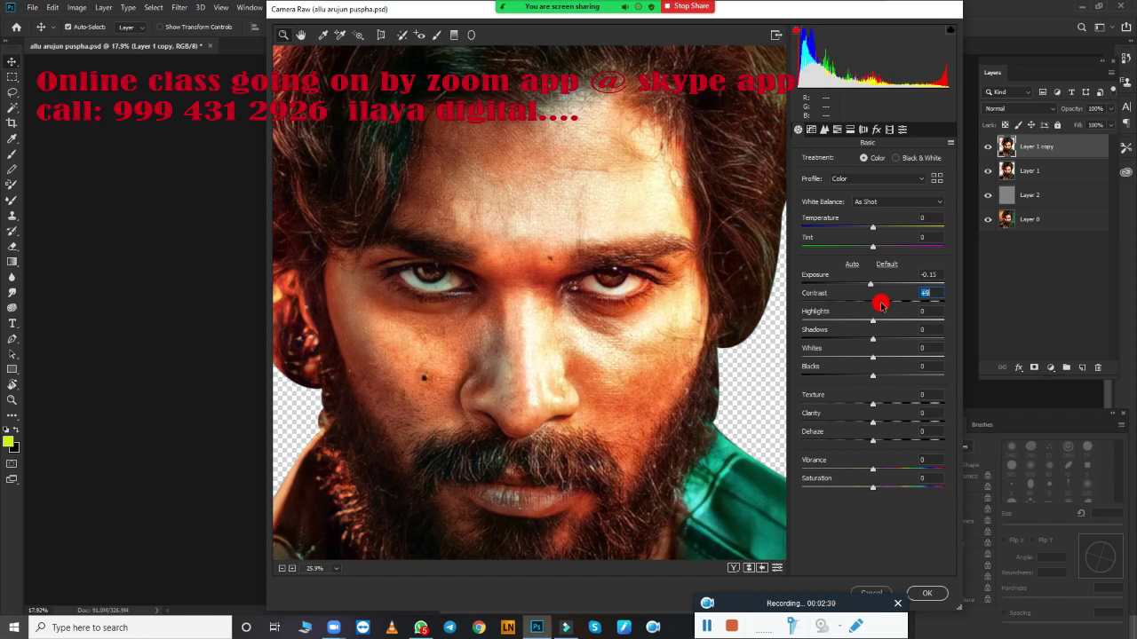
drag(867, 325, 875, 338)
click(874, 340)
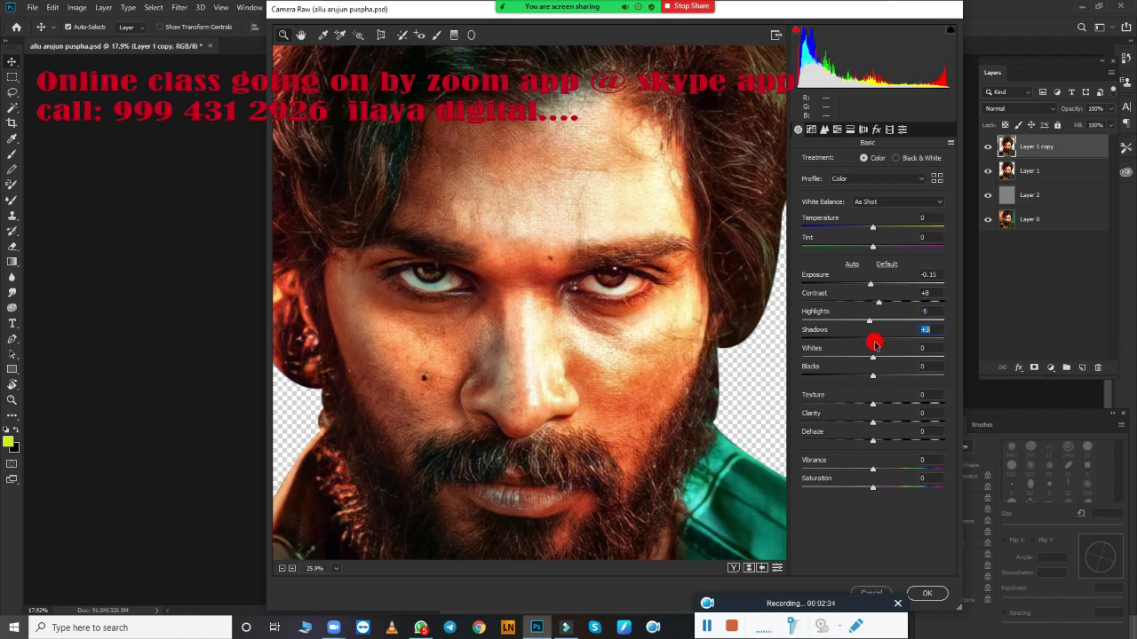
drag(873, 357, 863, 376)
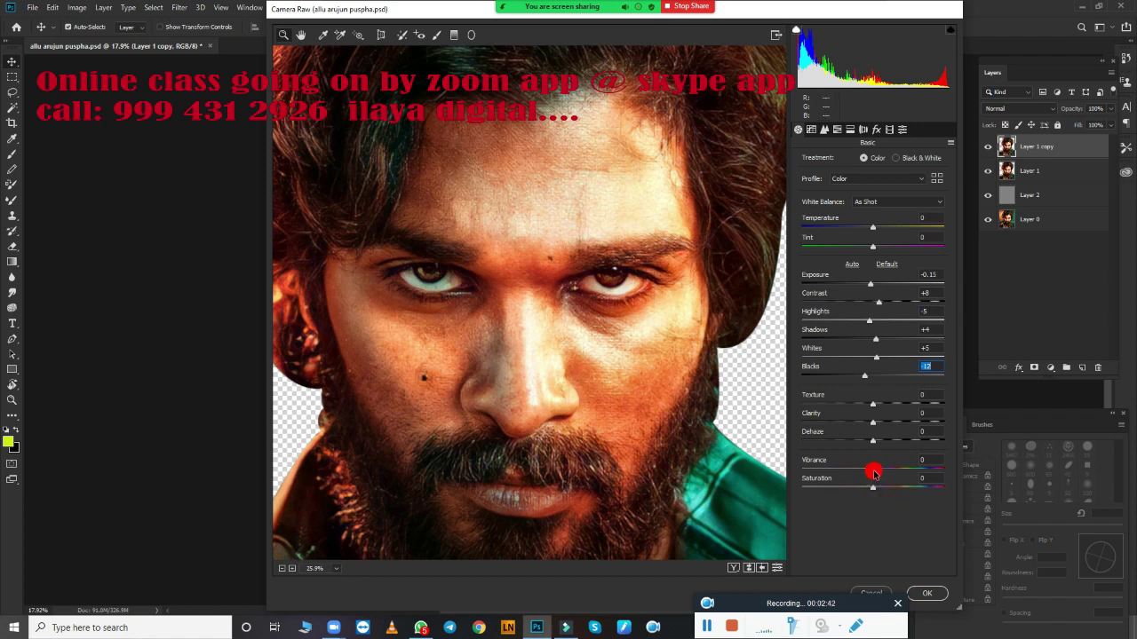
mouse_move(875, 471)
mouse_down()
mouse_move(945, 469)
mouse_move(926, 464)
mouse_move(917, 477)
mouse_up()
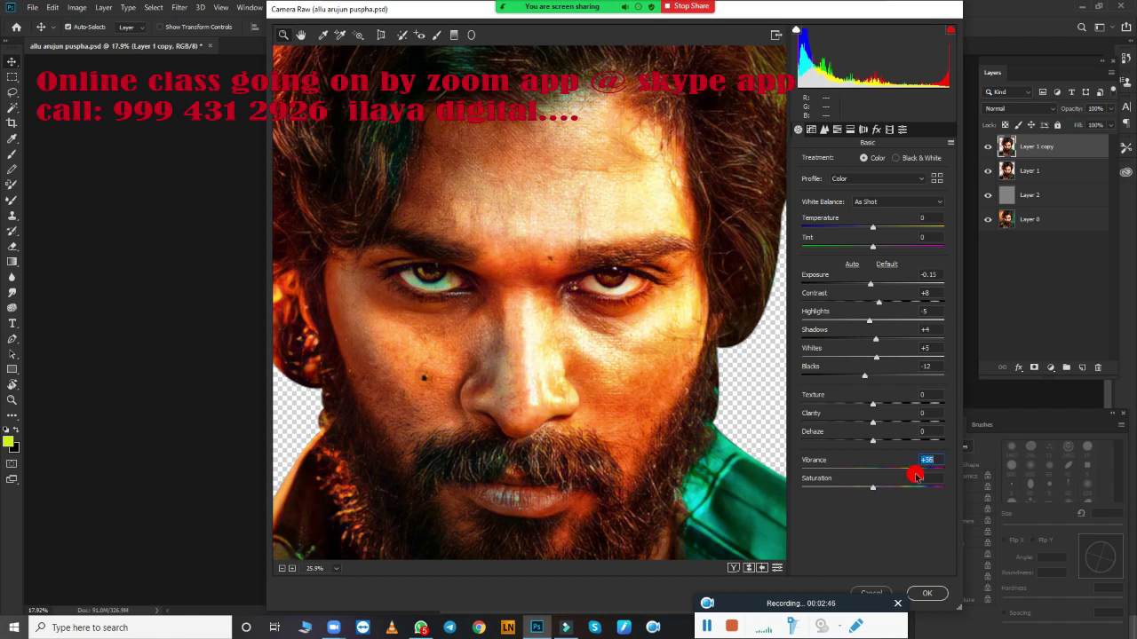
Apply the Camera Raw grade and toggle Layer 1 copy's visibility to compare before and after
click(926, 593)
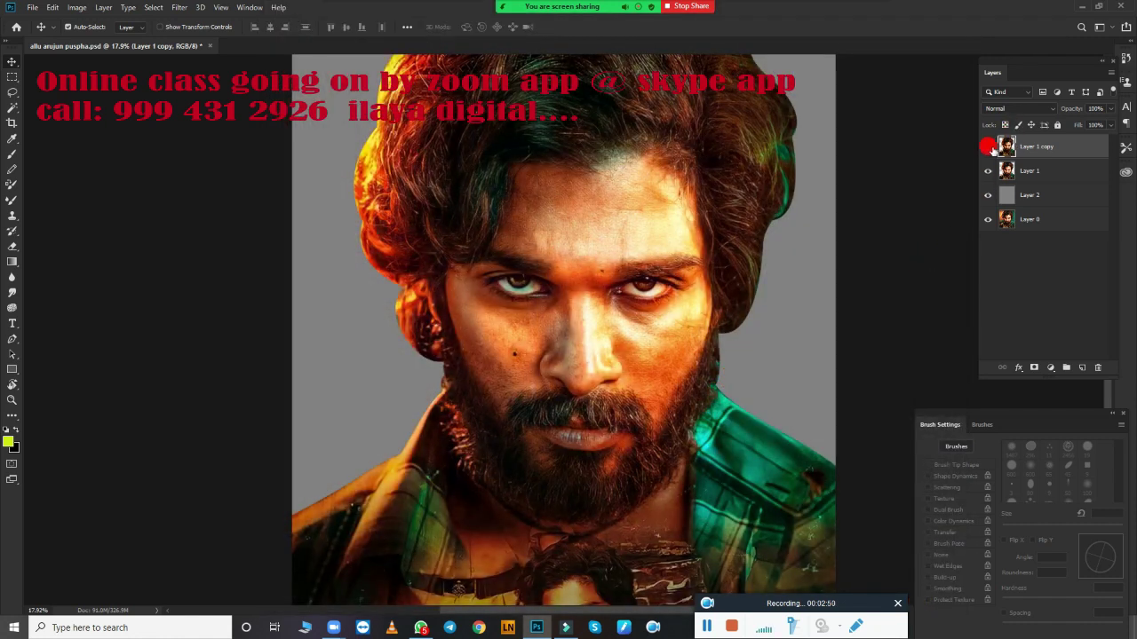
click(988, 146)
click(988, 147)
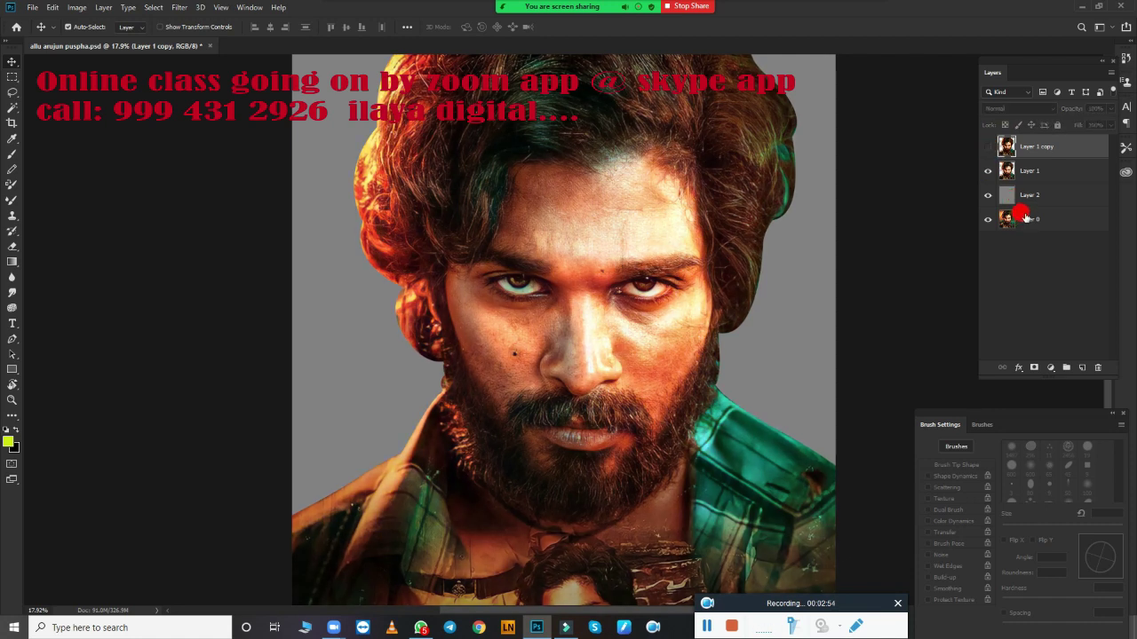
click(987, 146)
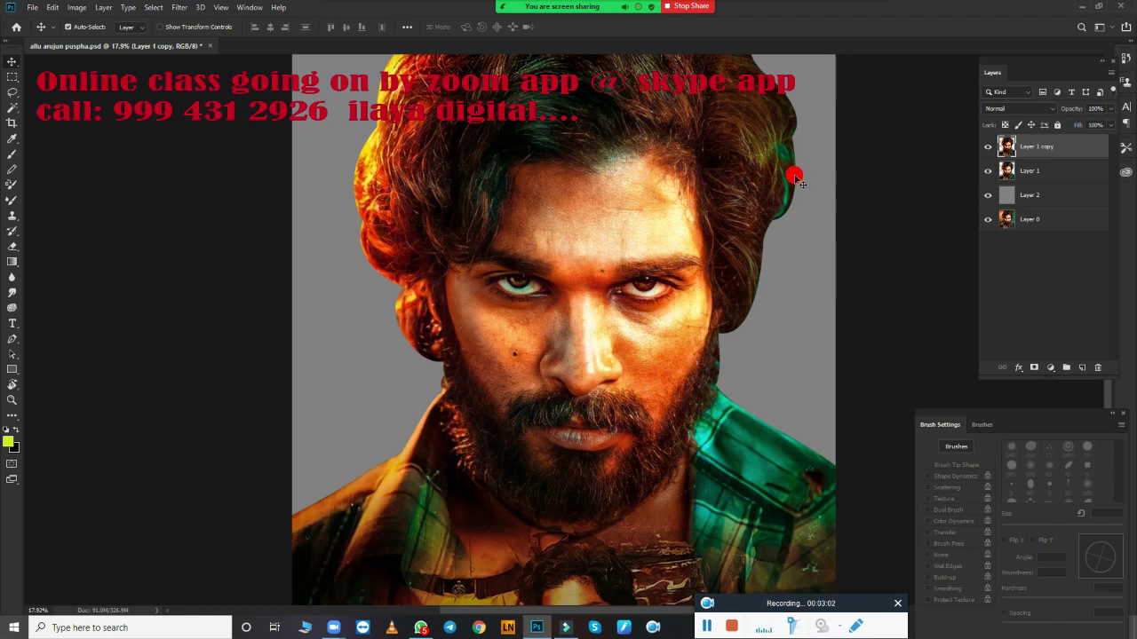
key(ctrl+m)
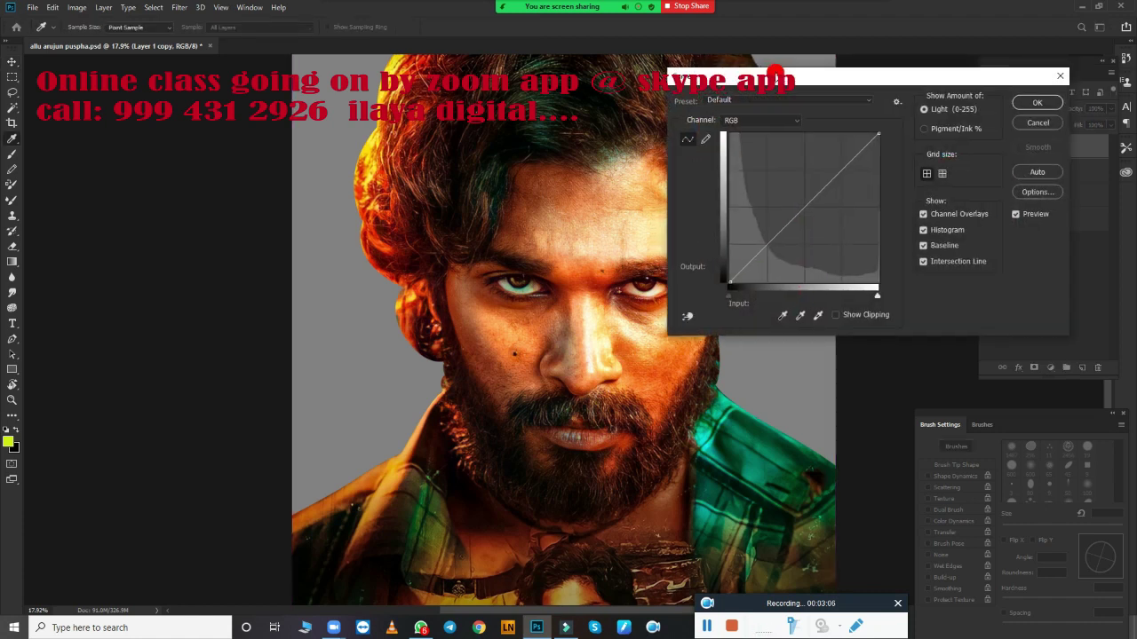
Apply Curves with RGB input points 17 and 240 and Blue channel points 16 and 226
drag(772, 71, 850, 92)
click(812, 311)
drag(804, 313, 804, 323)
drag(950, 313, 946, 316)
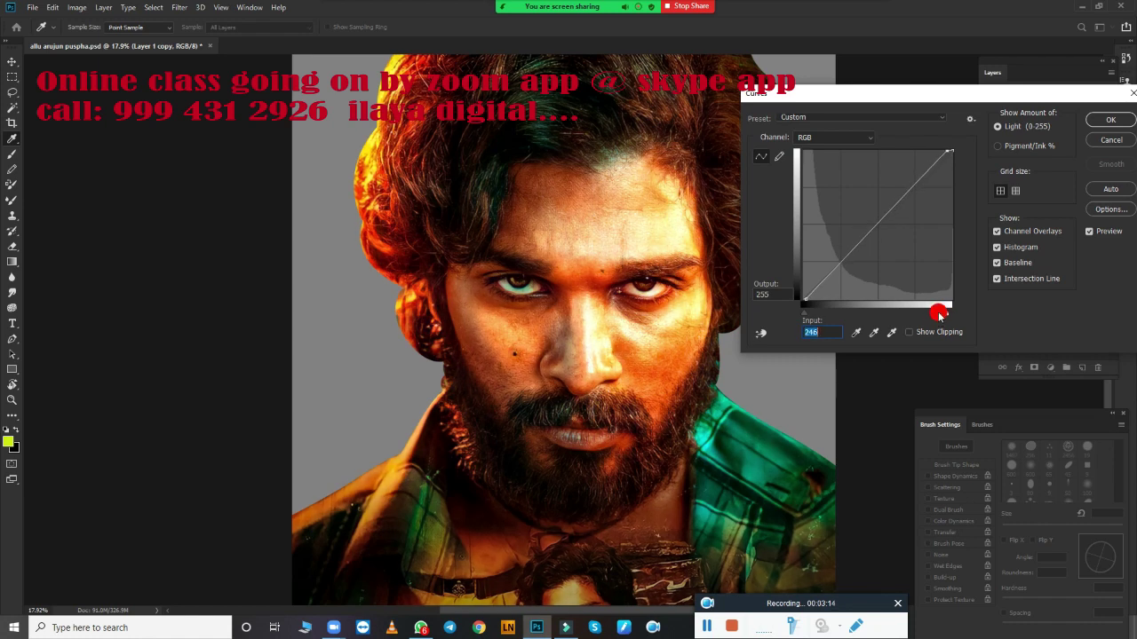
click(847, 142)
click(814, 174)
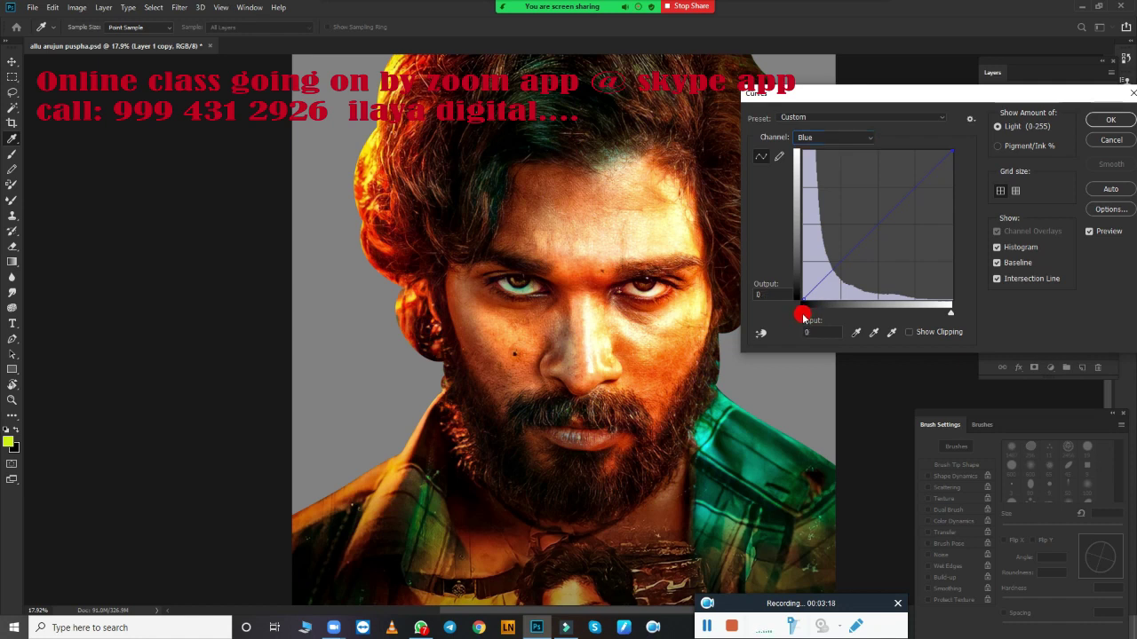
drag(802, 317, 812, 318)
drag(935, 315, 934, 315)
click(1108, 119)
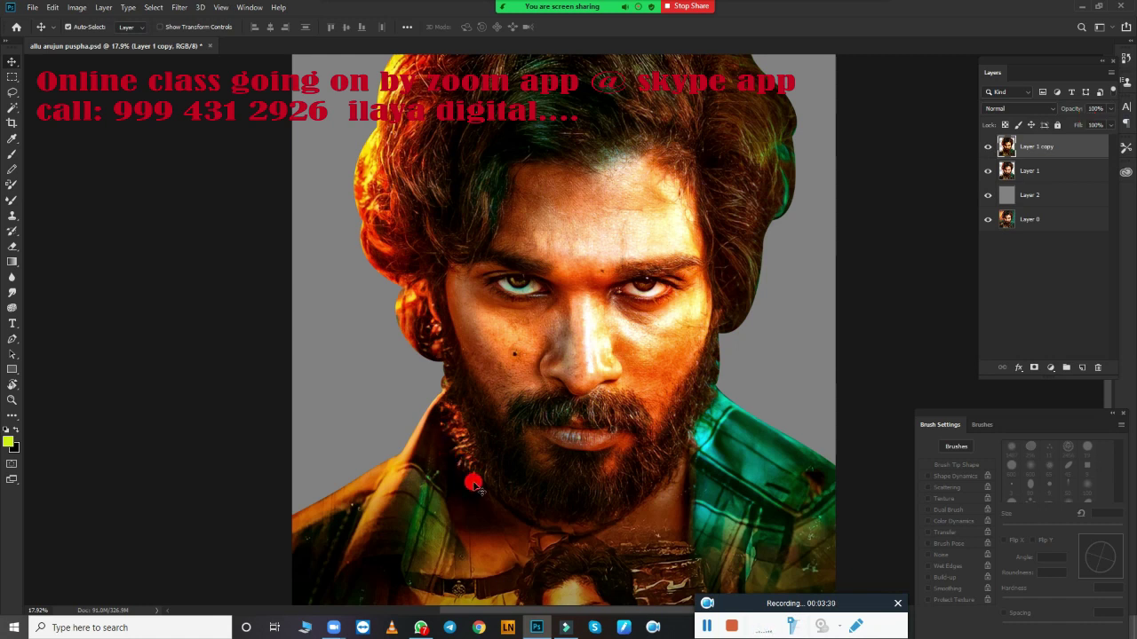
Add an empty Layer 3 on top of the stack, then dismiss Image Size unchanged
click(1082, 367)
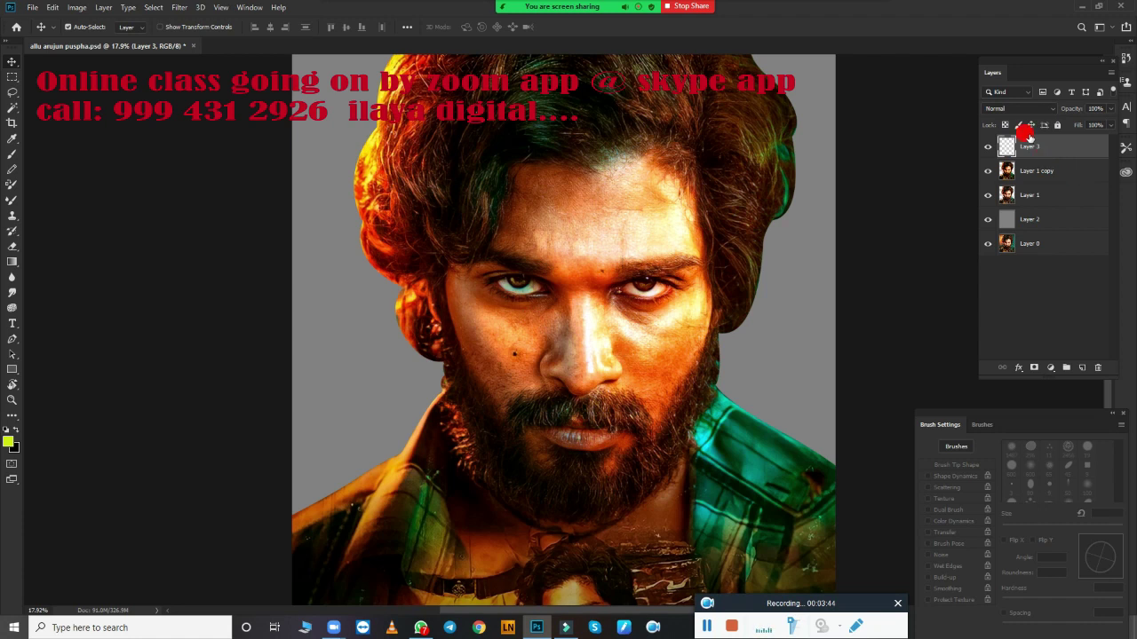
key(ctrl+alt+i)
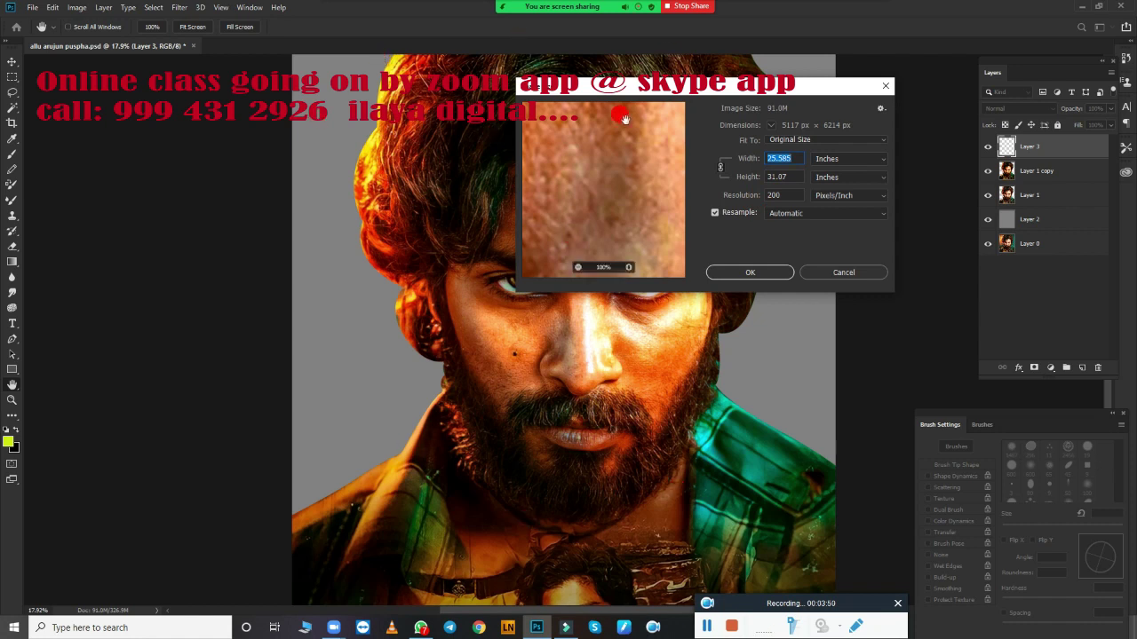
click(886, 85)
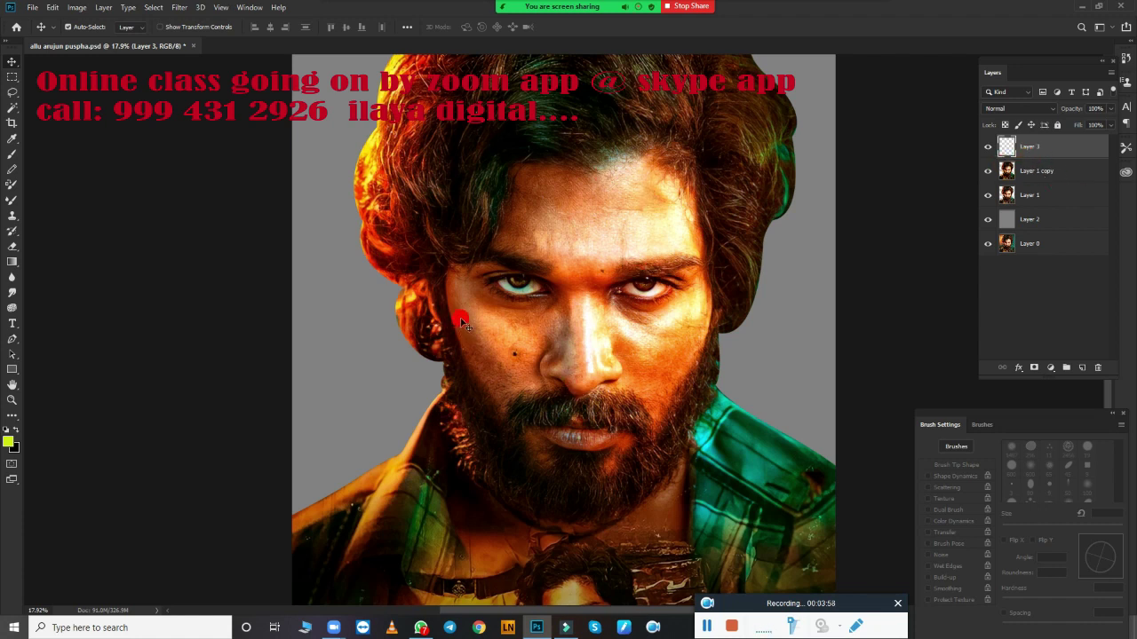
Set up the Smudge tool with a large soft 500 px brush at 80% strength
key(r)
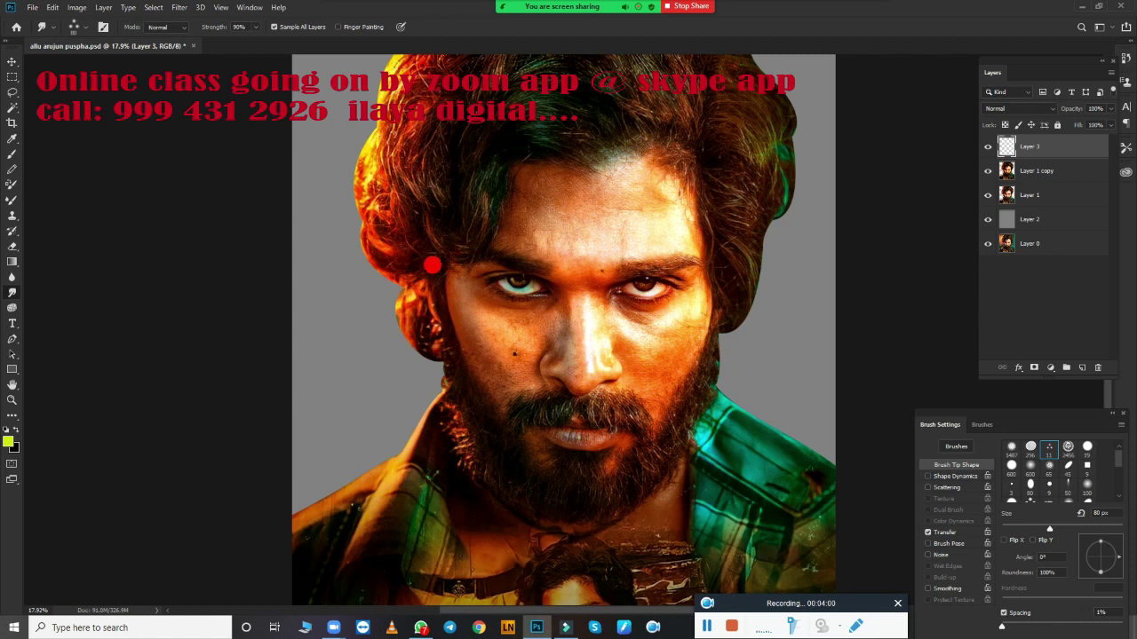
right_click(453, 245)
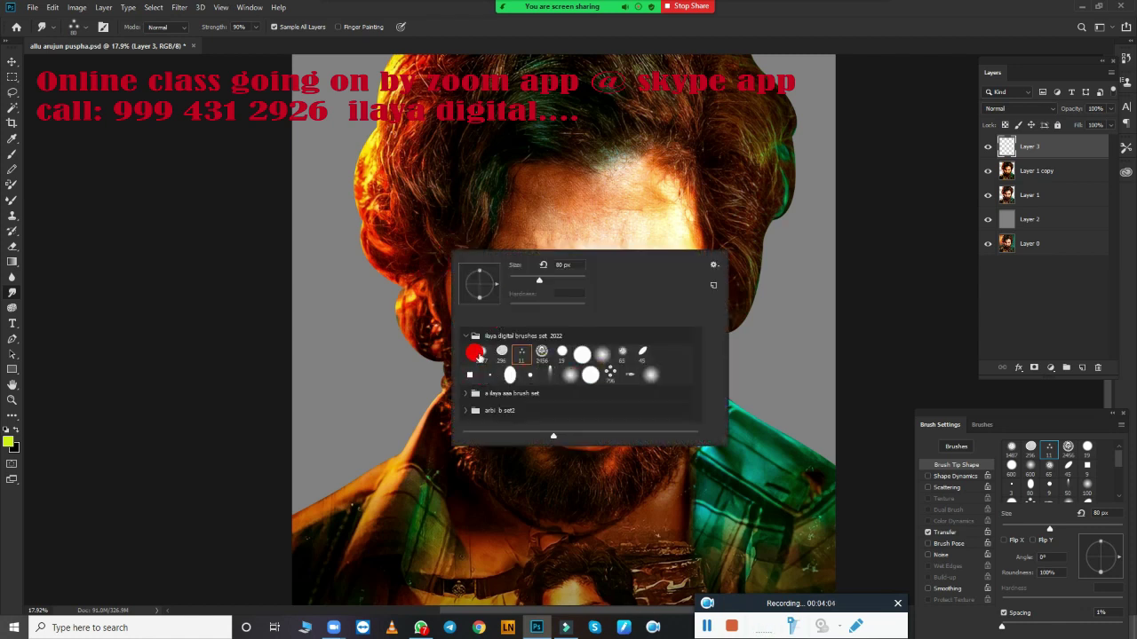
click(484, 359)
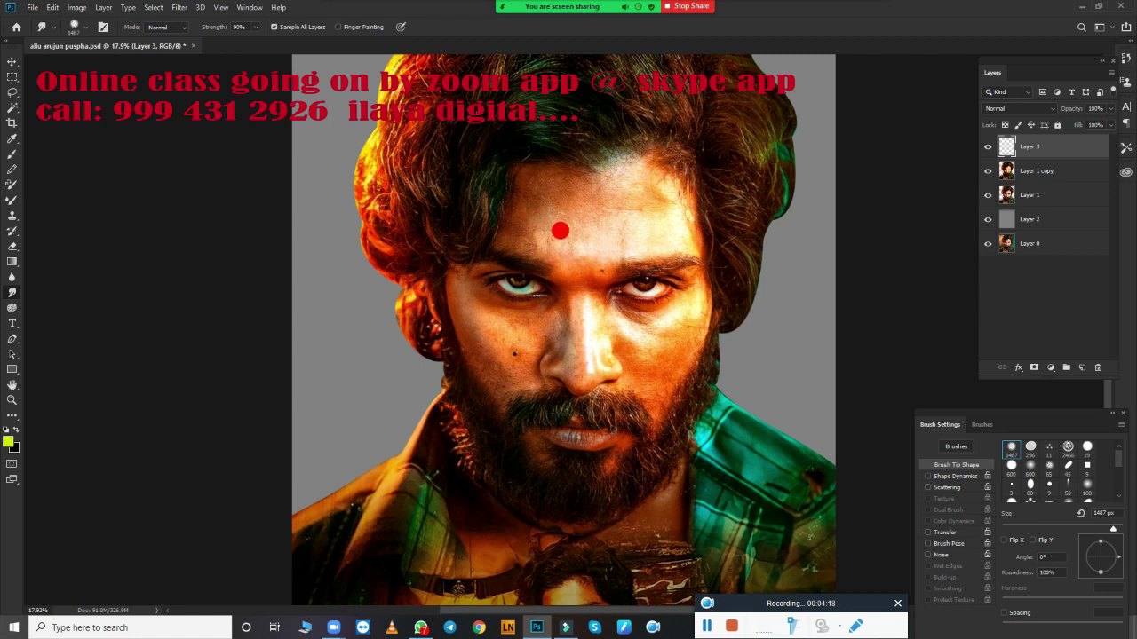
key(bracketleft)
key(bracketleft)
key(bracketleft)
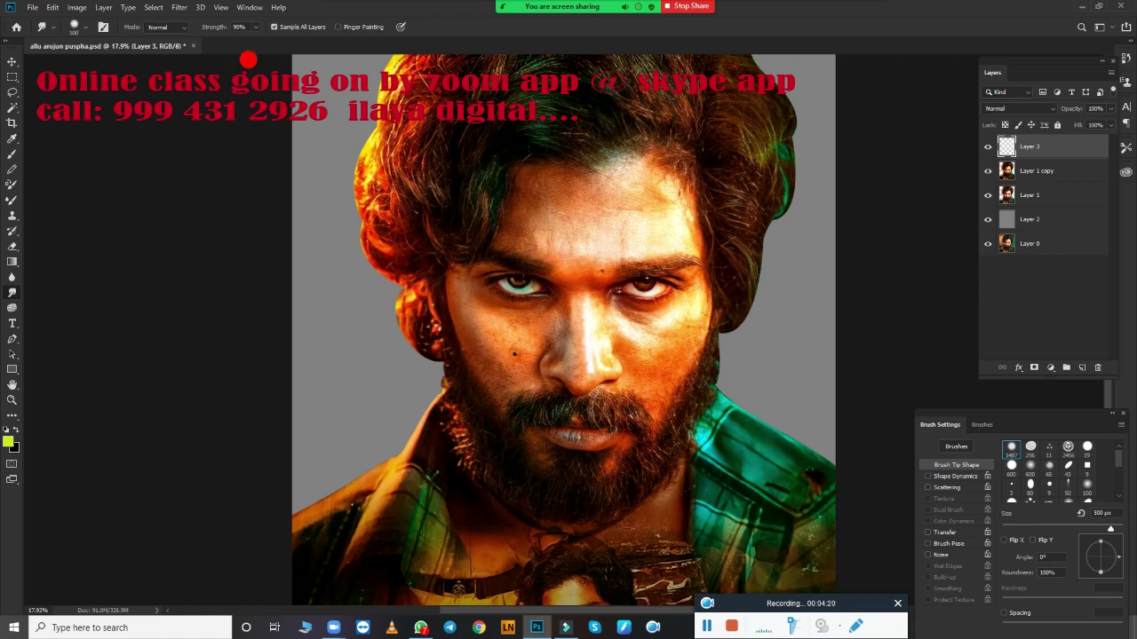
text(30)
key(Return)
text(80)
Enable brush Transfer controlled by Pen Pressure with the minimum at 0%
drag(1041, 414, 757, 138)
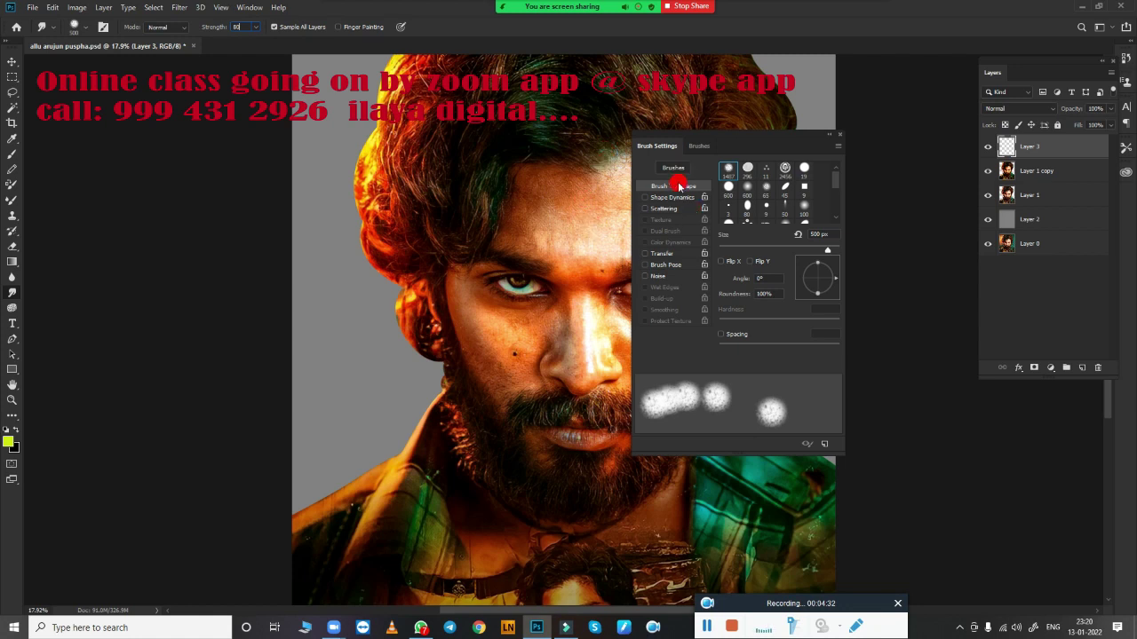
click(645, 254)
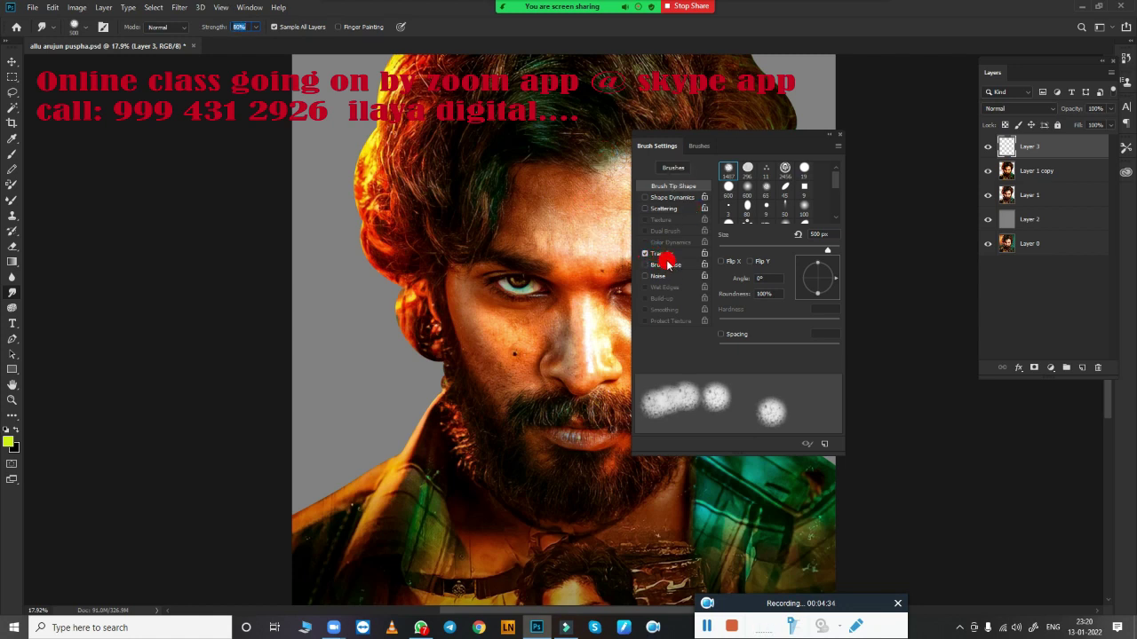
click(693, 255)
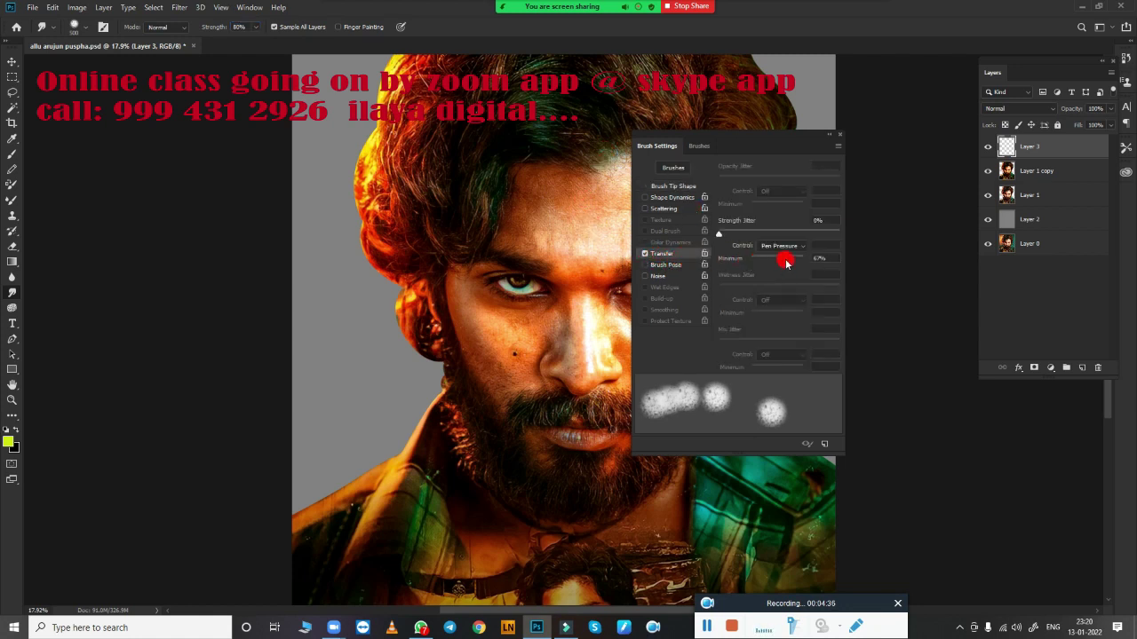
drag(785, 259, 735, 260)
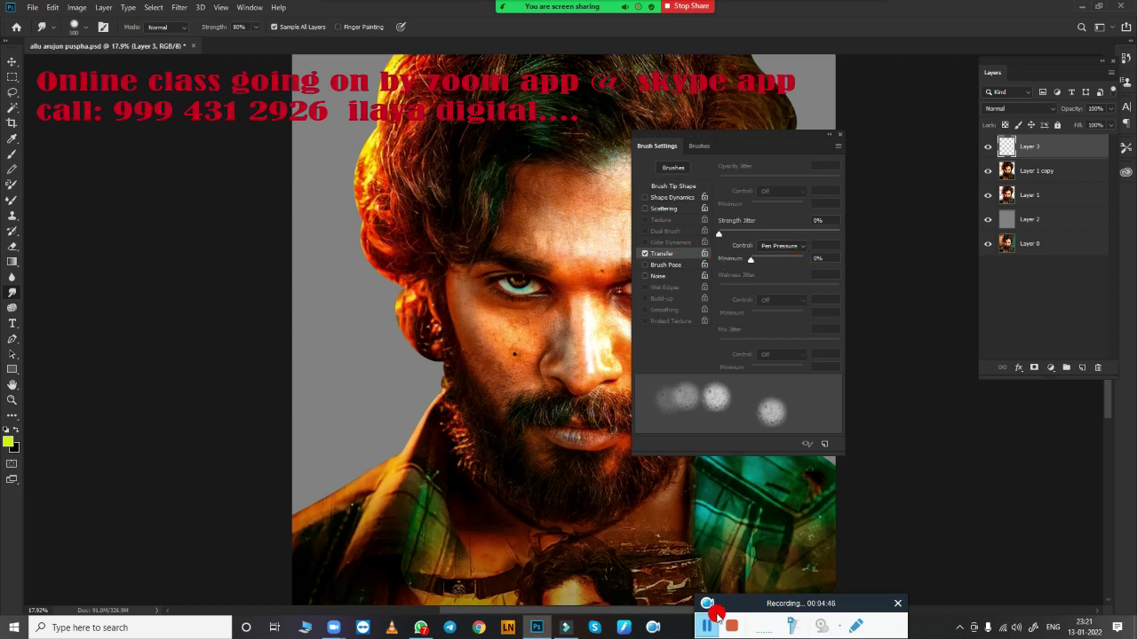
drag(657, 144, 71, 116)
Zoom onto the eyes and nose and choose the Mixer Brush with a soft round tip
ctrl+click(573, 339)
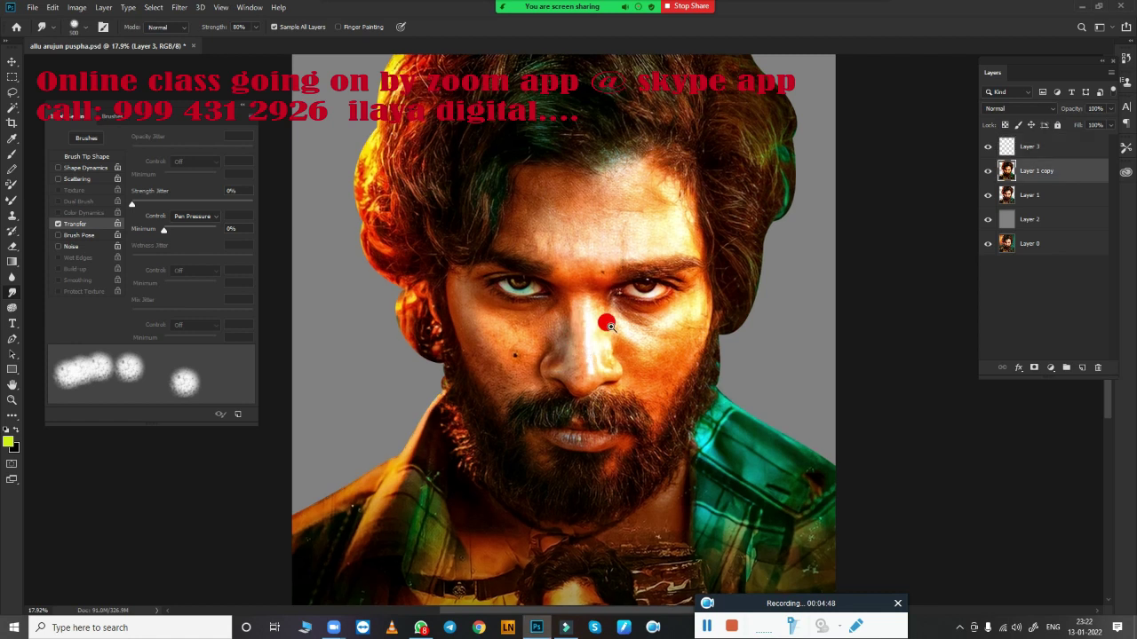
mouse_move(589, 307)
mouse_down()
mouse_move(632, 319)
mouse_move(613, 320)
mouse_up()
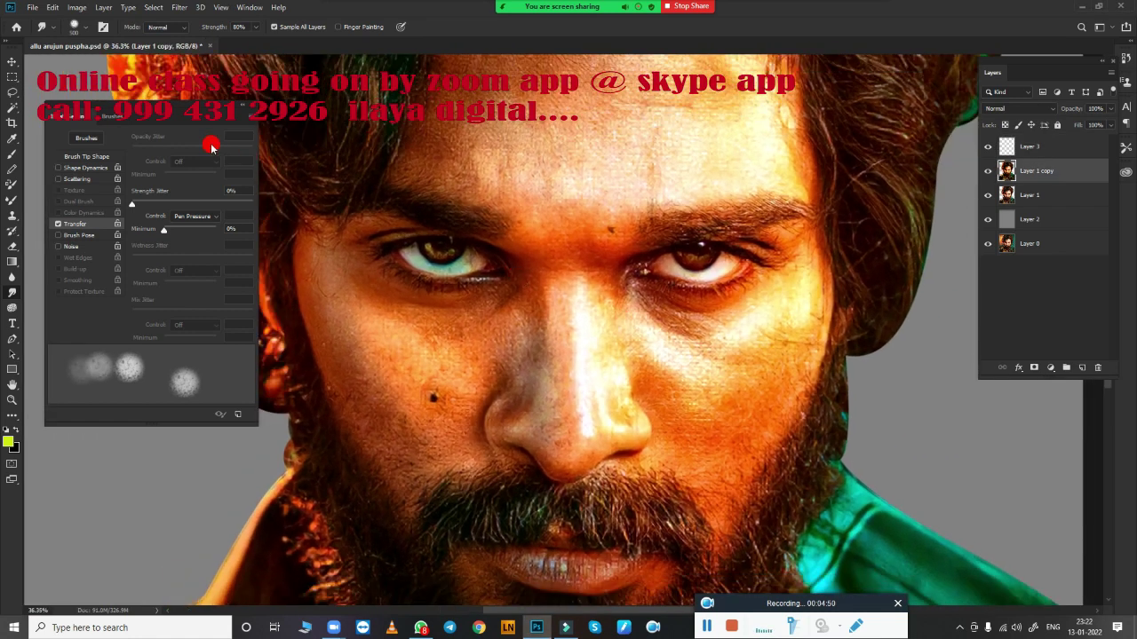
mouse_move(177, 116)
mouse_down()
mouse_move(1017, 371)
mouse_move(992, 424)
mouse_up()
drag(677, 334, 701, 335)
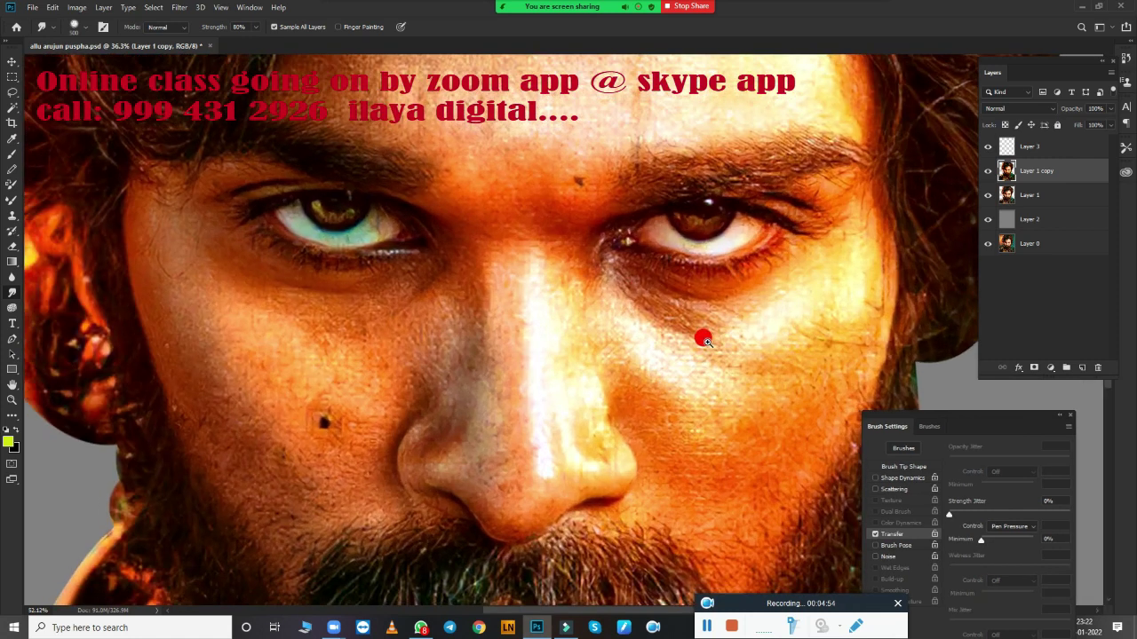
click(19, 200)
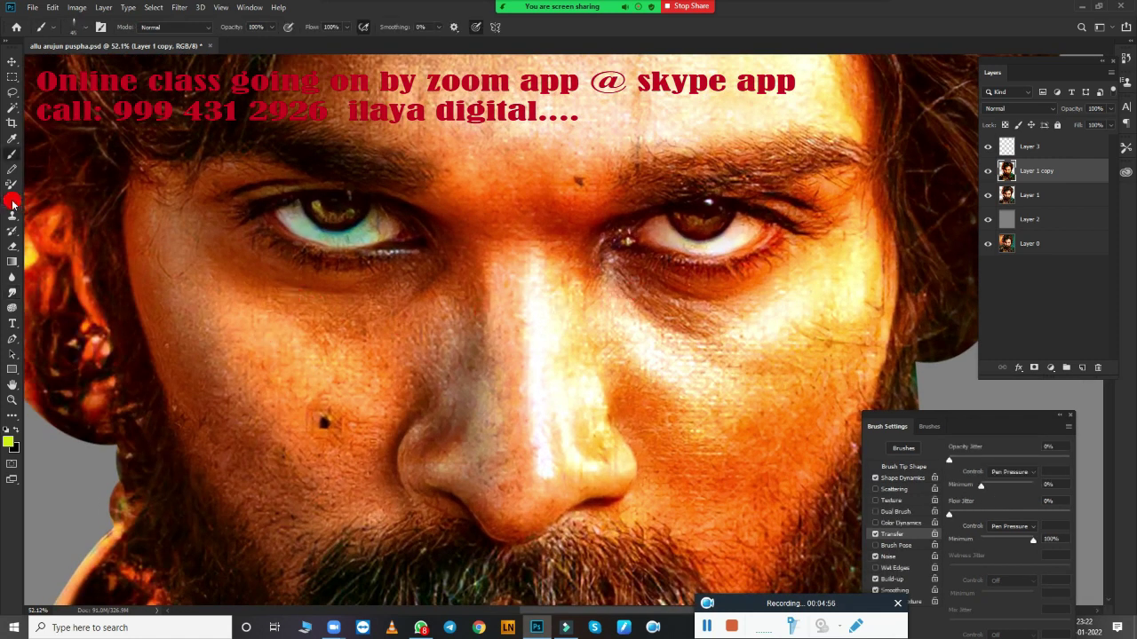
click(12, 203)
right_click(472, 300)
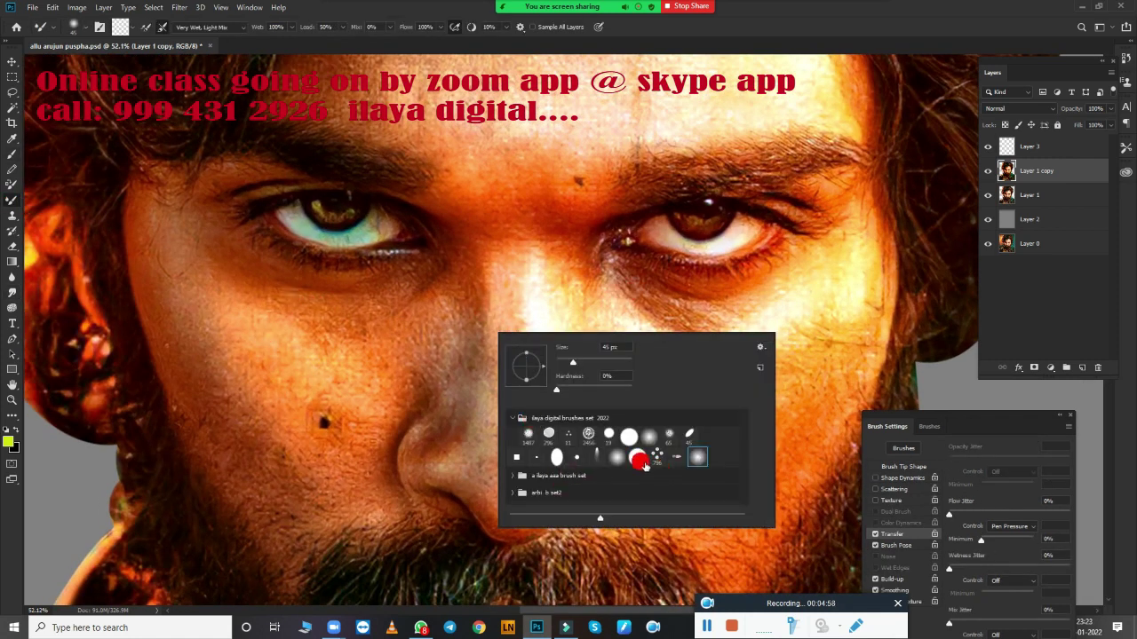
click(787, 14)
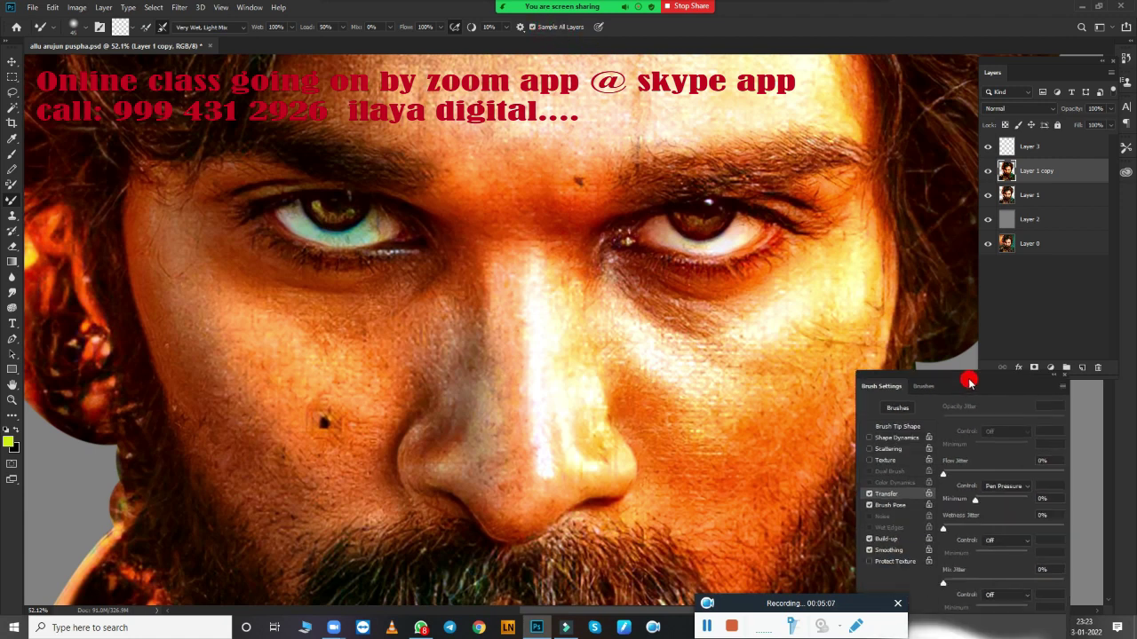
Rearrange the Brush Settings and Layers panels on the right, then select Layer 3
mouse_move(974, 424)
mouse_down()
mouse_move(982, 373)
mouse_move(922, 478)
mouse_up()
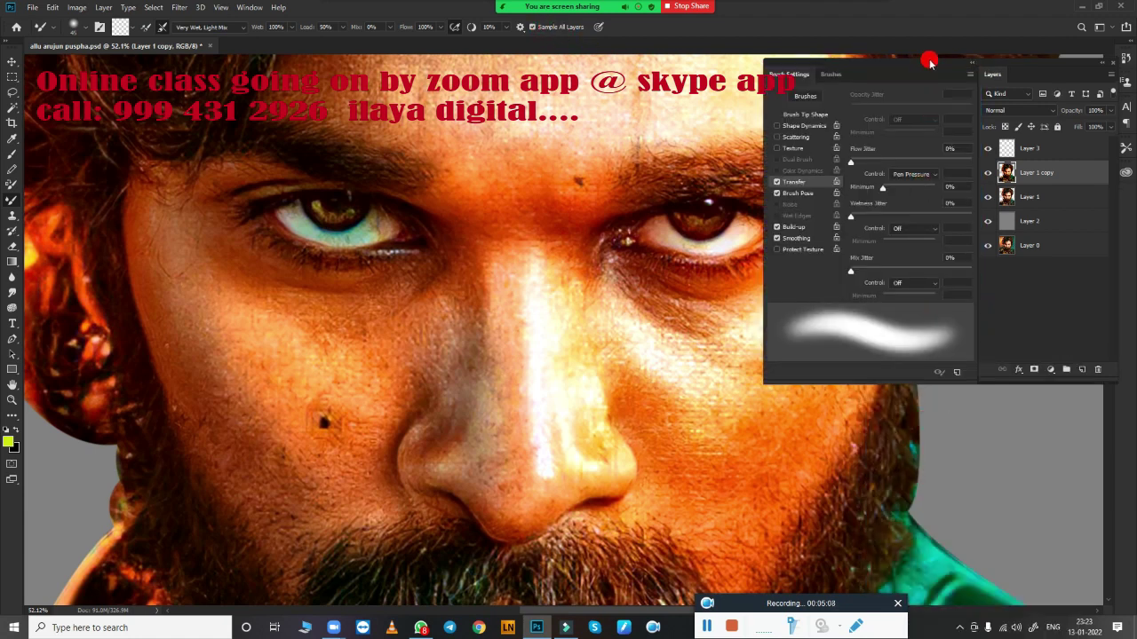
mouse_move(923, 58)
mouse_down()
mouse_move(845, 145)
mouse_move(894, 84)
mouse_move(794, 158)
mouse_move(921, 157)
mouse_move(736, 157)
mouse_move(855, 185)
mouse_move(966, 99)
mouse_move(931, 119)
mouse_up()
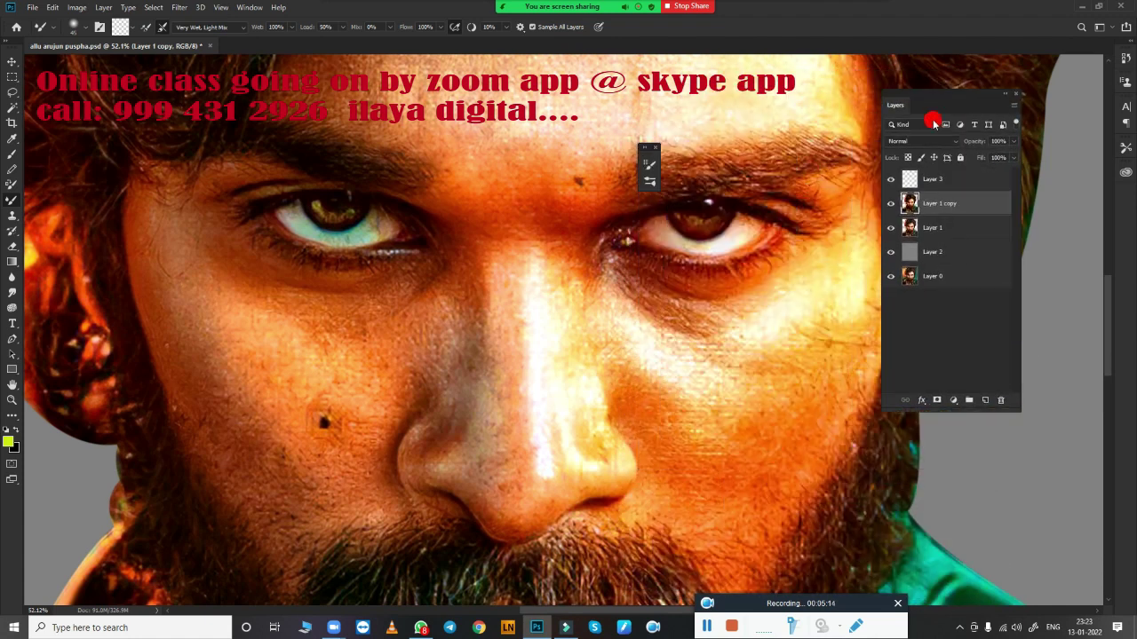
drag(654, 153, 1051, 61)
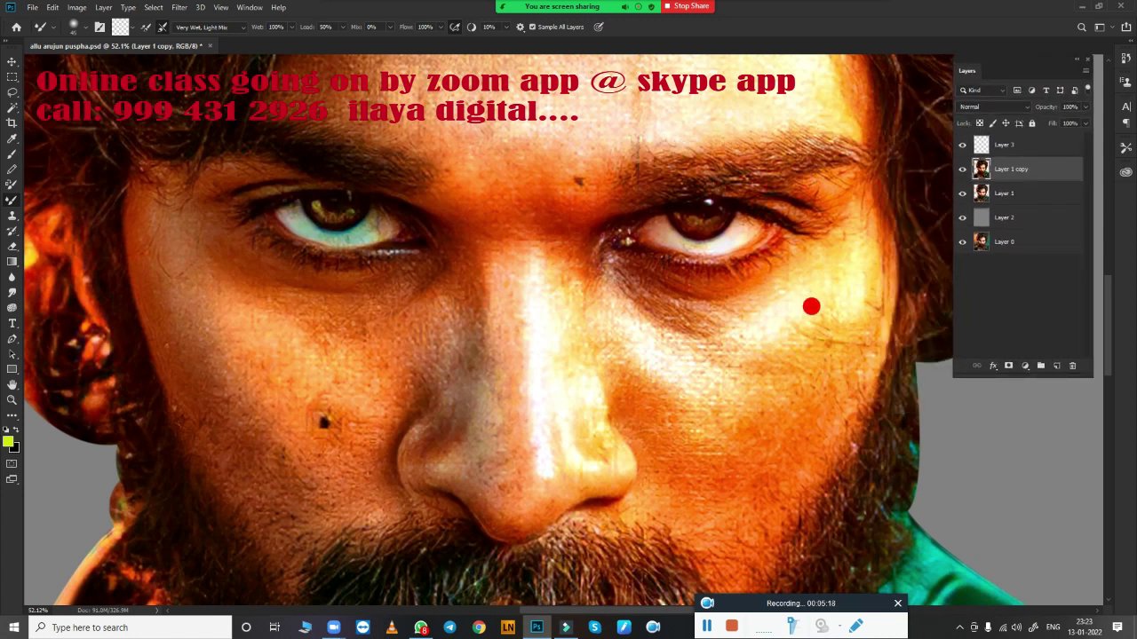
key(F5)
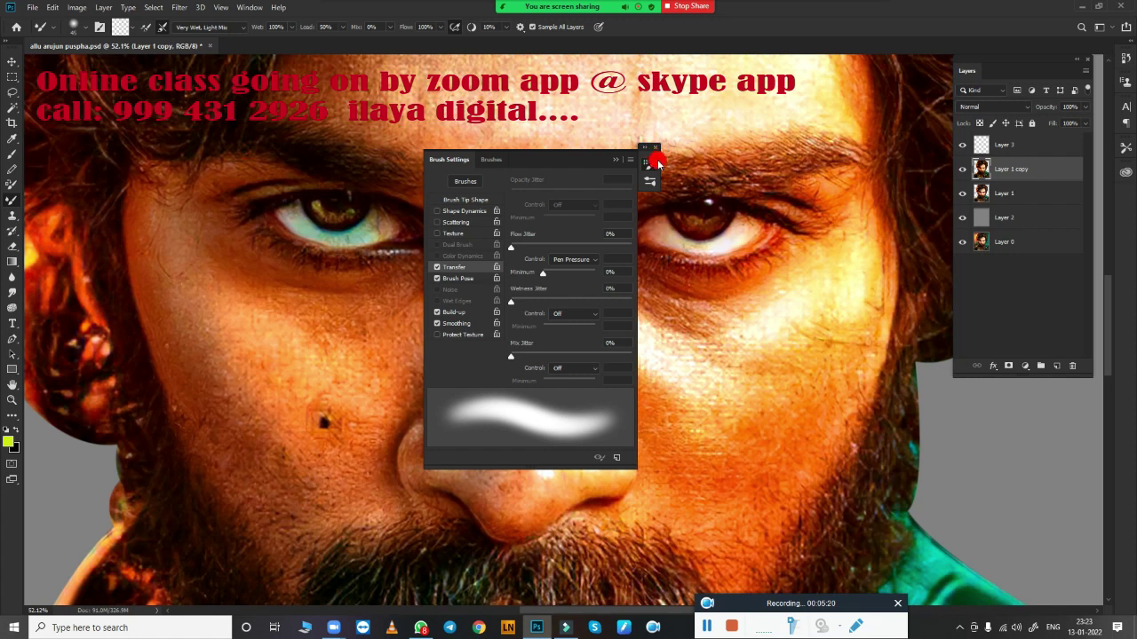
click(654, 149)
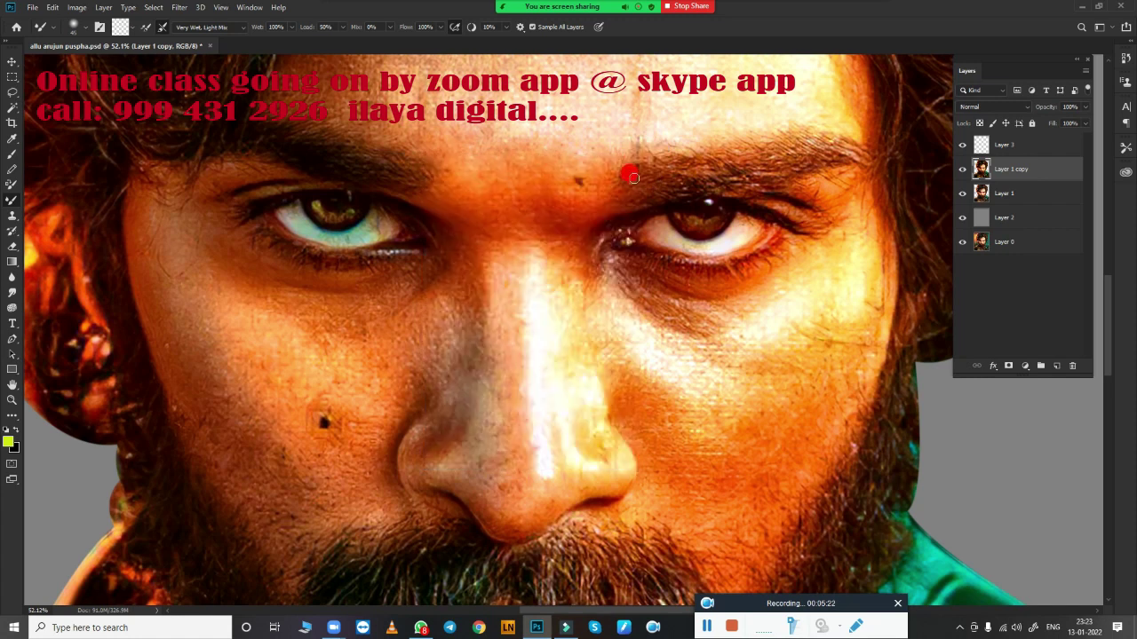
key(F5)
drag(630, 178, 993, 303)
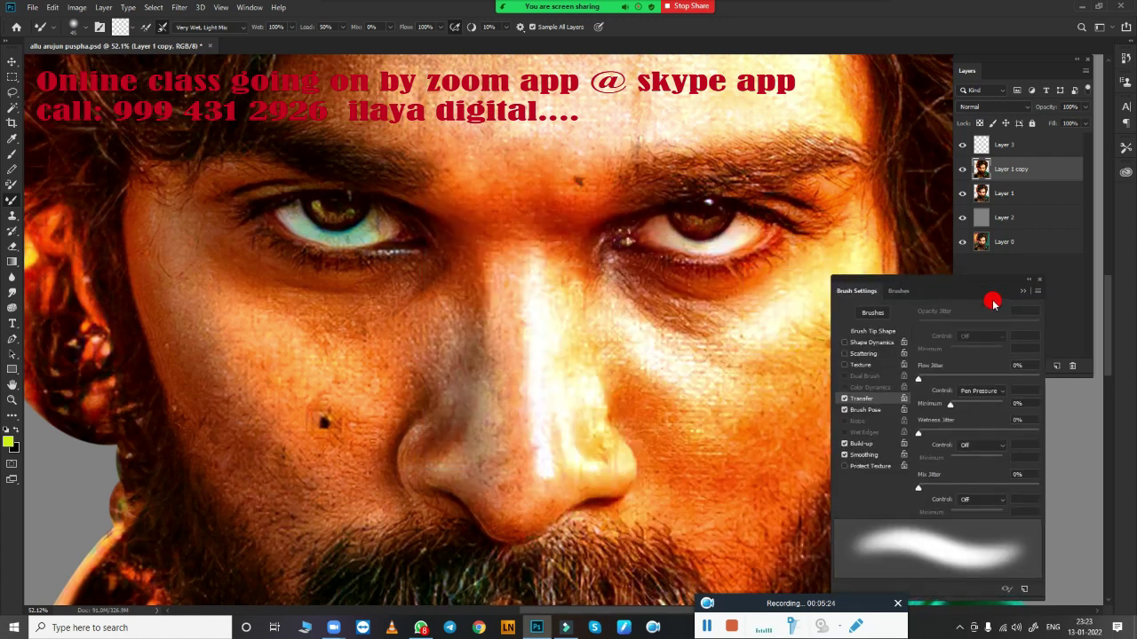
click(881, 330)
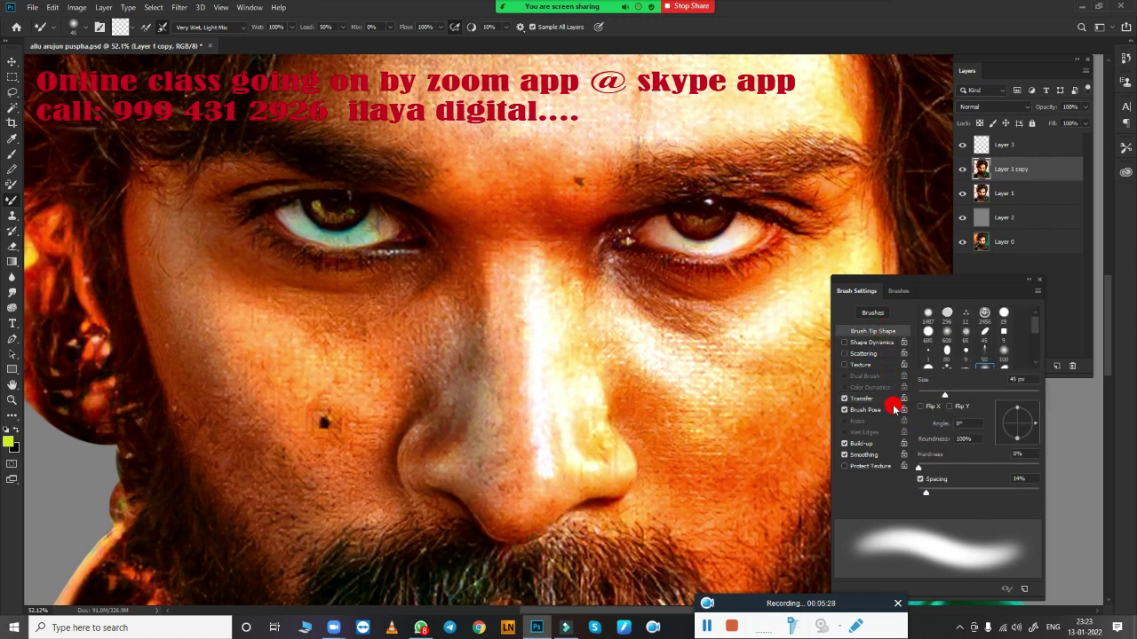
key(F5)
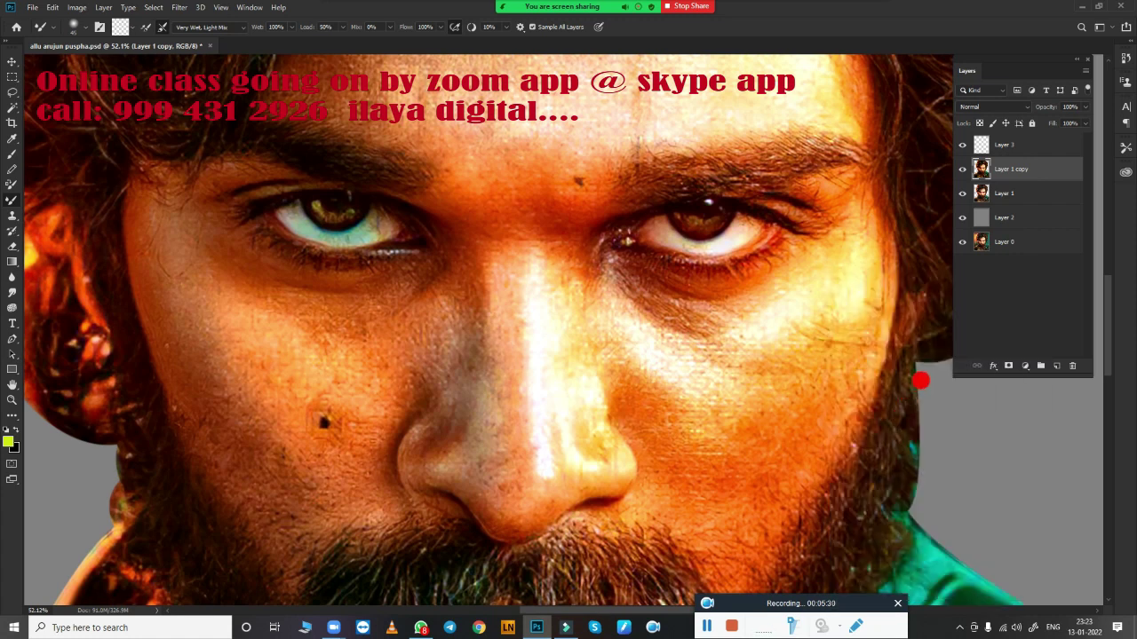
click(1011, 144)
Zoom in close on the nose and resize the Smudge brush for retouching on Layer 3
scroll(613, 284, down, 2)
scroll(591, 321, down, 2)
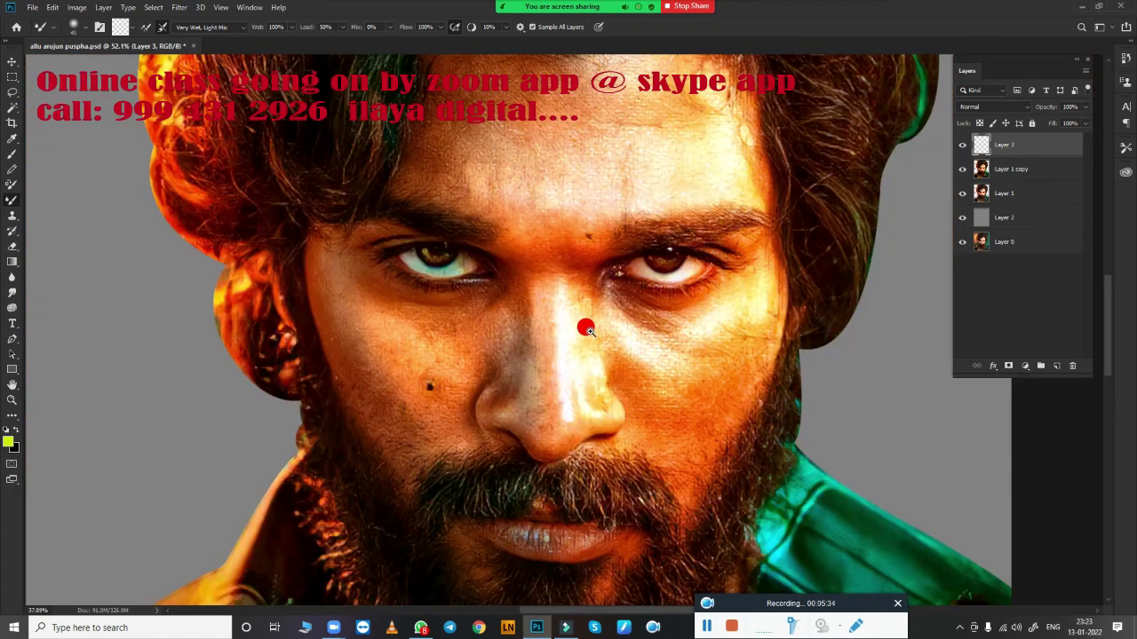
scroll(595, 323, up, 3)
scroll(600, 347, up, 1)
scroll(602, 371, up, 1)
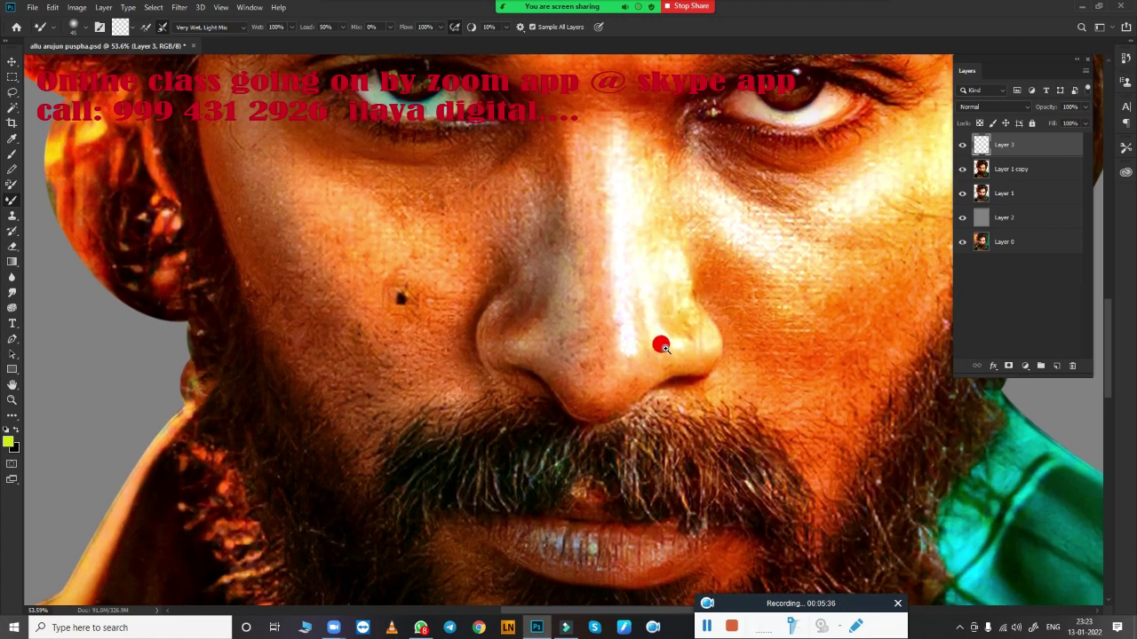
scroll(660, 337, up, 3)
scroll(703, 349, up, 1)
scroll(702, 349, down, 4)
scroll(630, 355, up, 3)
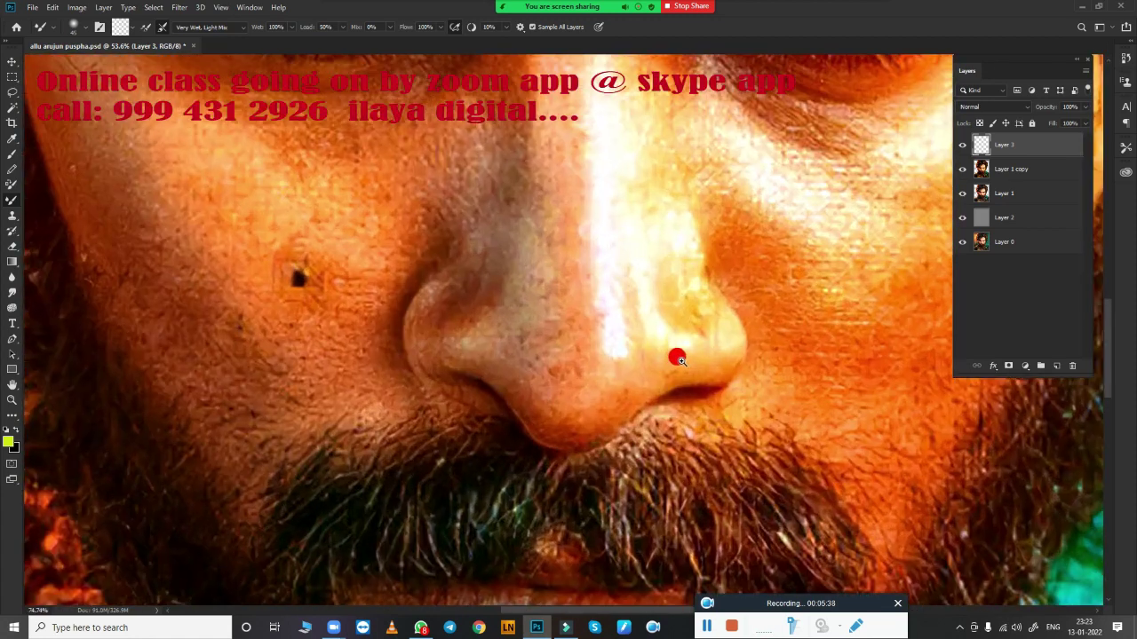
scroll(675, 356, up, 1)
scroll(711, 353, down, 1)
scroll(727, 346, up, 2)
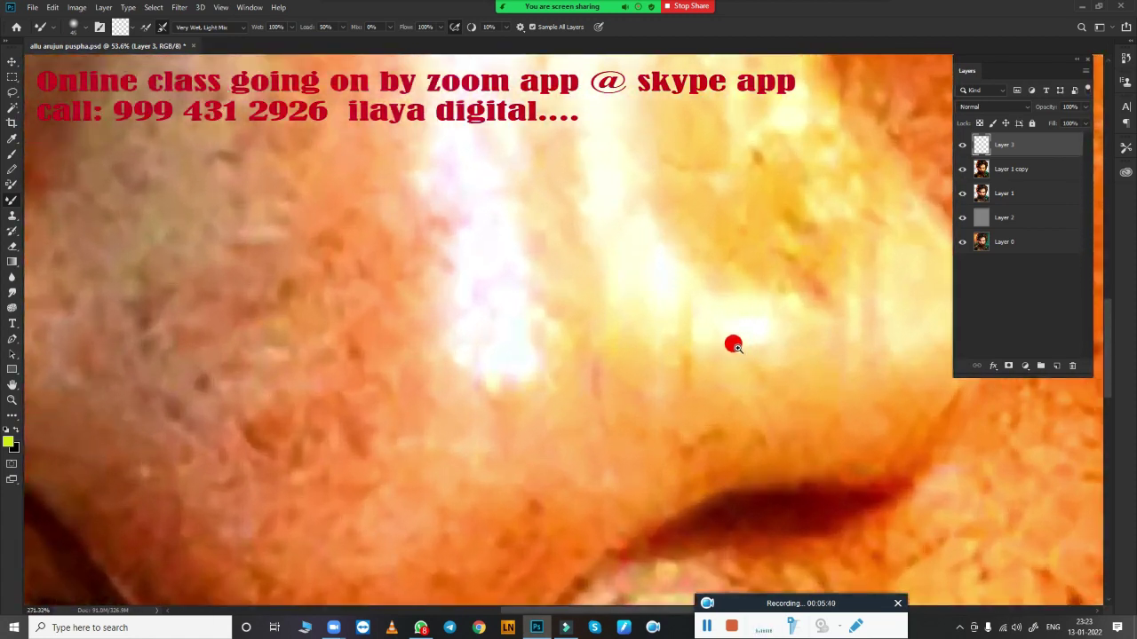
scroll(716, 346, down, 2)
scroll(700, 353, up, 1)
scroll(683, 319, down, 1)
scroll(649, 333, down, 1)
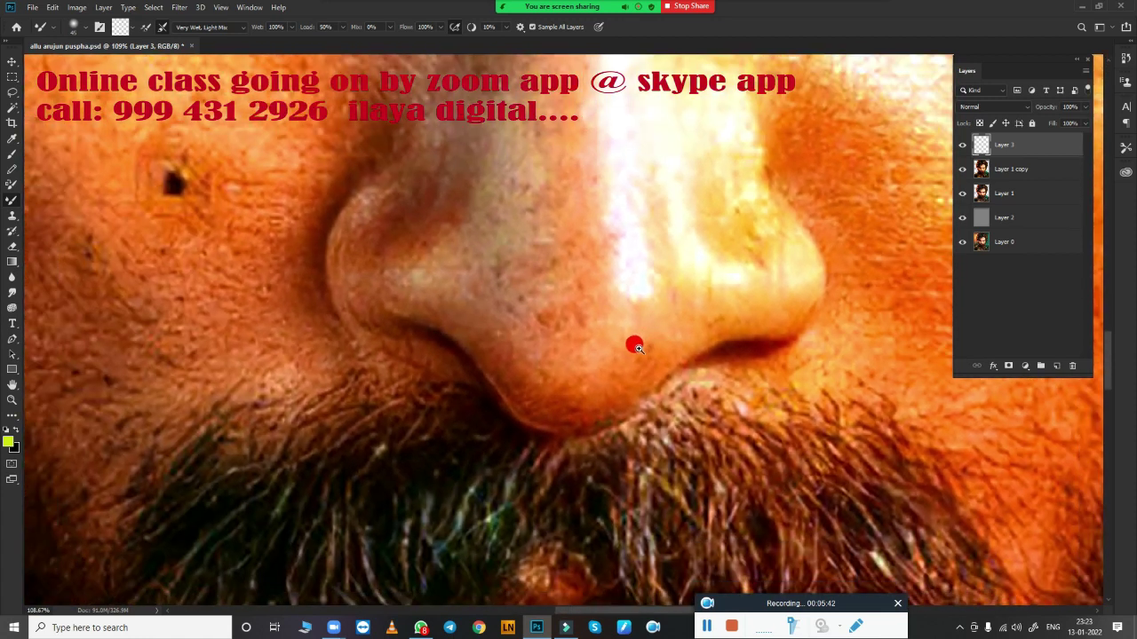
key(r)
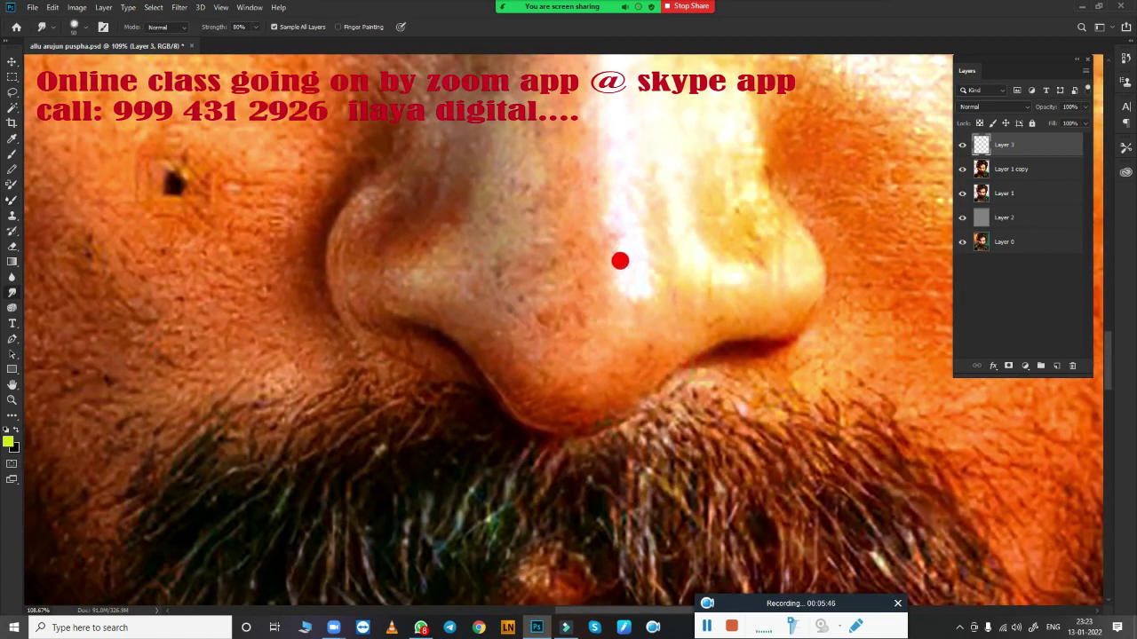
drag(629, 283, 614, 261)
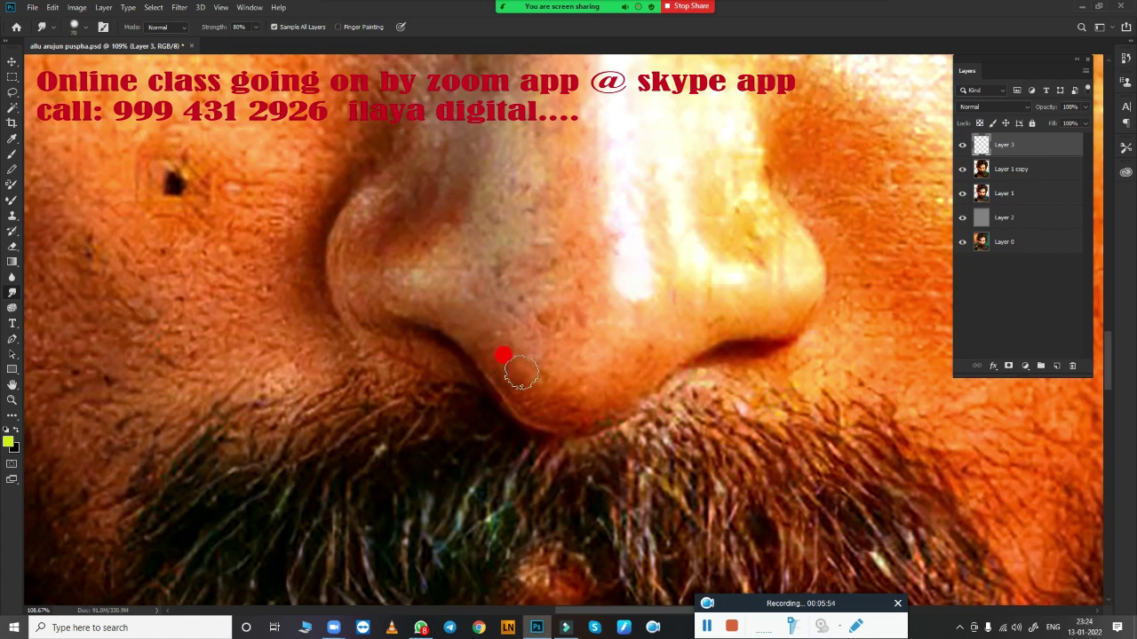
Smudge at 80% strength along both nostril edges and the nose's lower edge to smooth the skin
scroll(527, 374, up, 2)
mouse_move(589, 363)
mouse_down()
mouse_move(539, 308)
mouse_move(503, 360)
mouse_move(512, 355)
mouse_move(426, 296)
mouse_move(444, 330)
mouse_move(423, 304)
mouse_move(472, 345)
mouse_move(446, 322)
mouse_move(548, 363)
mouse_move(528, 359)
mouse_move(579, 339)
mouse_move(471, 339)
mouse_move(495, 348)
mouse_up()
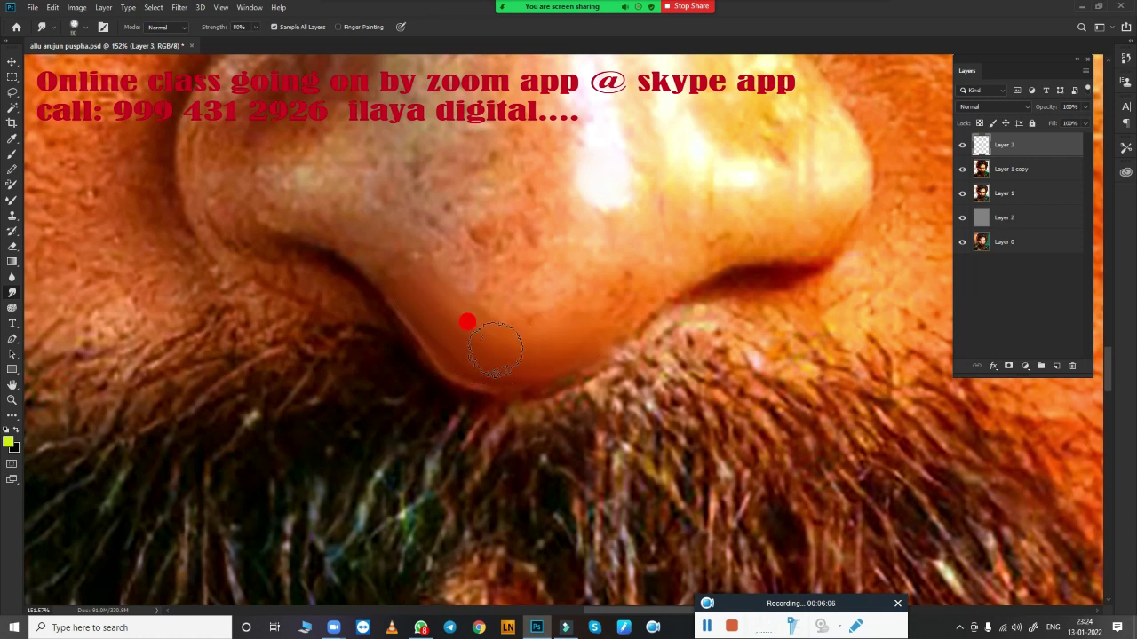
drag(578, 329, 647, 273)
mouse_move(407, 228)
mouse_down()
mouse_move(364, 223)
mouse_move(436, 323)
mouse_move(489, 327)
mouse_move(456, 305)
mouse_move(556, 293)
mouse_move(449, 280)
mouse_move(574, 292)
mouse_move(595, 278)
mouse_move(431, 289)
mouse_move(420, 256)
mouse_move(508, 348)
mouse_move(530, 321)
mouse_move(610, 279)
mouse_move(527, 325)
mouse_move(482, 338)
mouse_move(448, 329)
mouse_up()
mouse_move(407, 287)
mouse_down()
mouse_move(436, 335)
mouse_move(548, 363)
mouse_move(452, 337)
mouse_move(710, 210)
mouse_up()
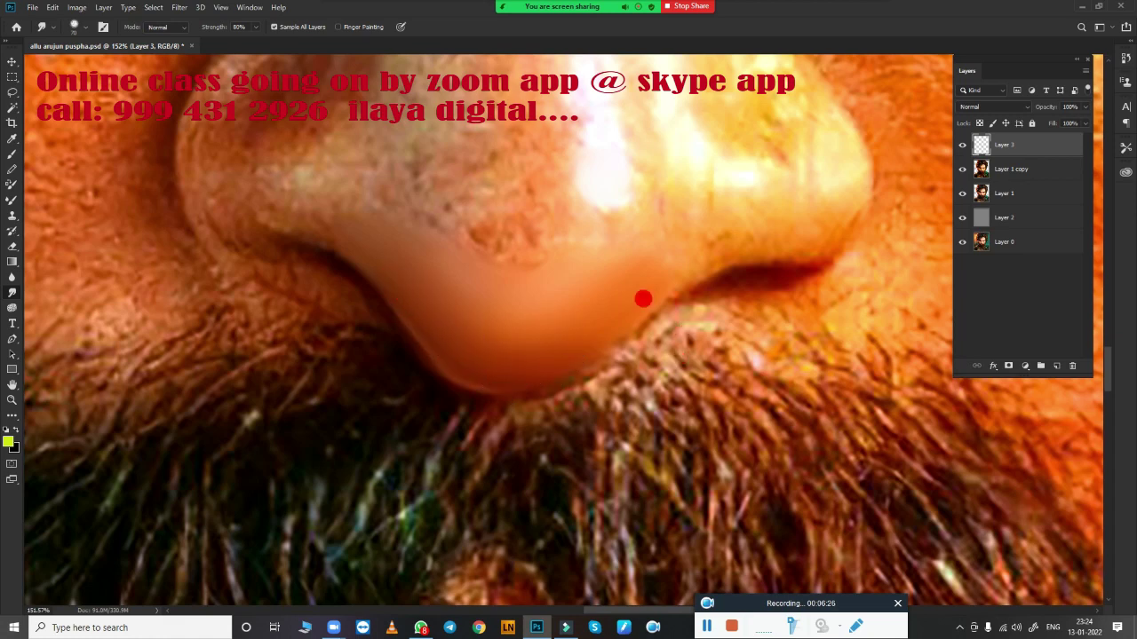
scroll(647, 320, down, 3)
scroll(627, 329, down, 2)
Smudge the left nostril crease and its edge to smooth the rough skin
scroll(626, 391, up, 2)
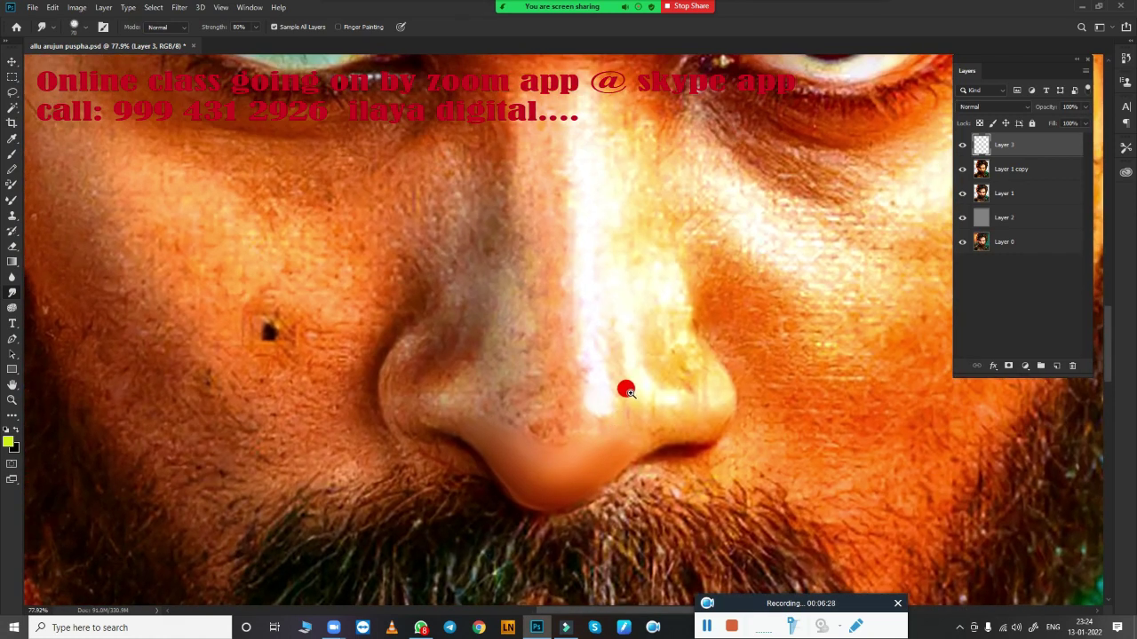
scroll(626, 391, up, 2)
scroll(622, 397, up, 1)
mouse_move(607, 401)
mouse_down()
mouse_move(682, 387)
mouse_move(514, 333)
mouse_up()
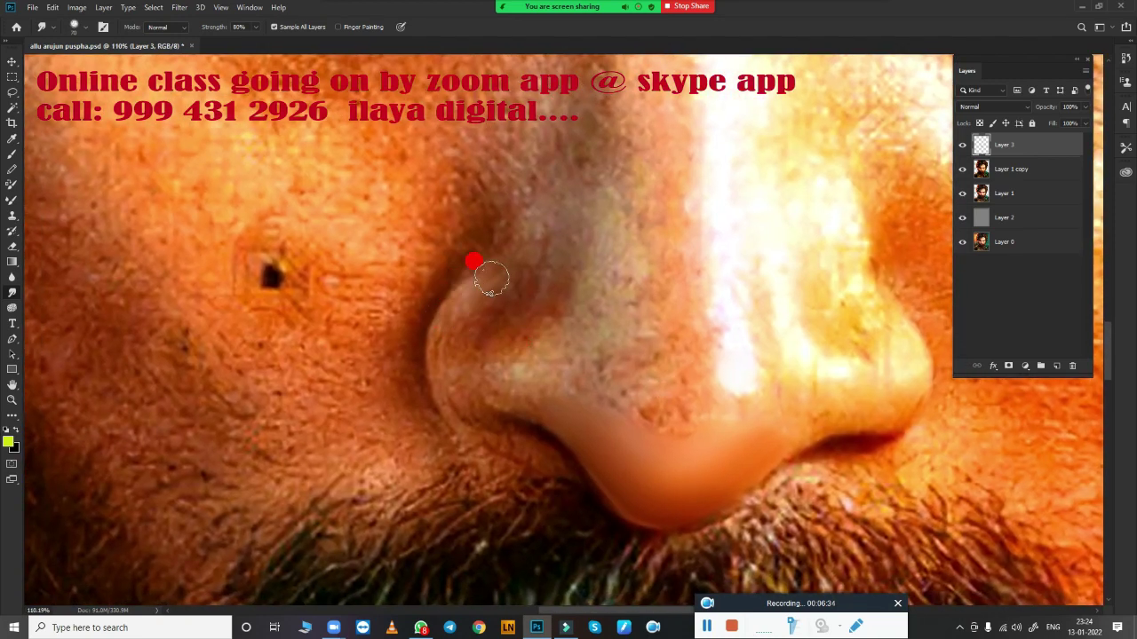
mouse_move(473, 262)
mouse_down()
mouse_move(432, 305)
mouse_move(470, 261)
mouse_move(455, 342)
mouse_move(444, 307)
mouse_move(426, 343)
mouse_move(431, 368)
mouse_move(555, 399)
mouse_up()
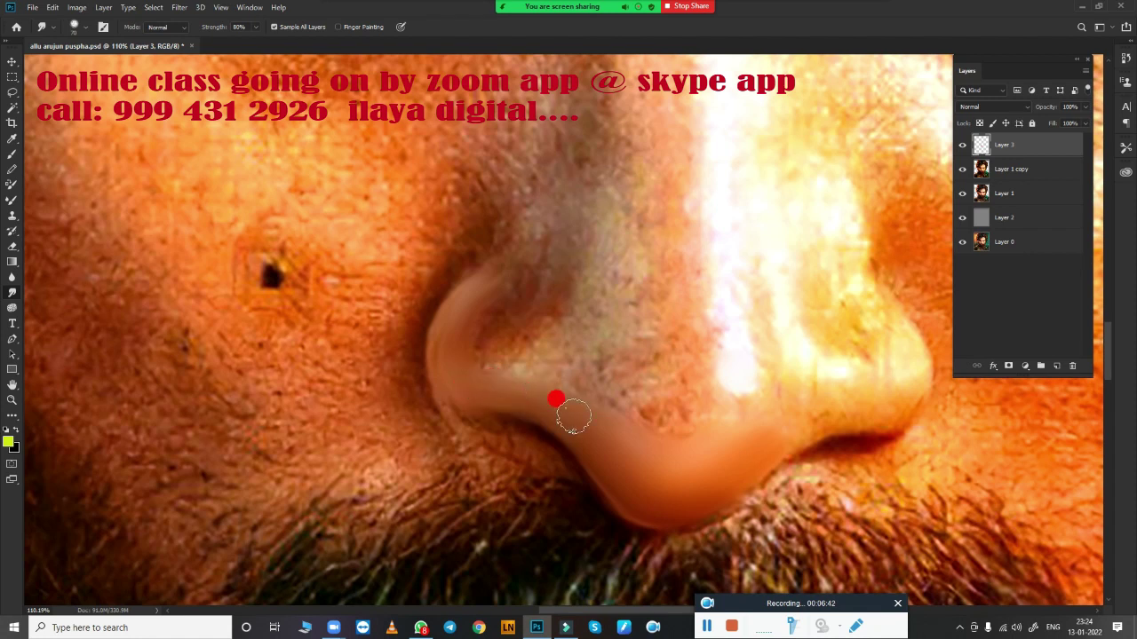
mouse_move(464, 364)
mouse_down()
mouse_move(447, 358)
mouse_move(497, 266)
mouse_up()
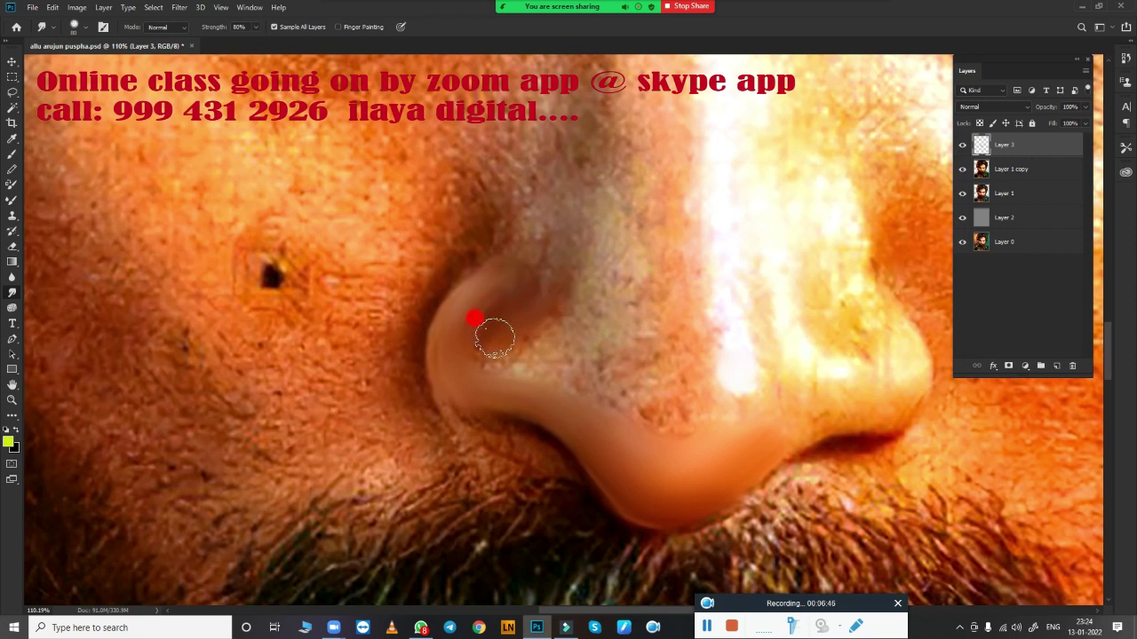
mouse_move(522, 308)
mouse_down()
mouse_move(552, 326)
mouse_move(534, 340)
mouse_up()
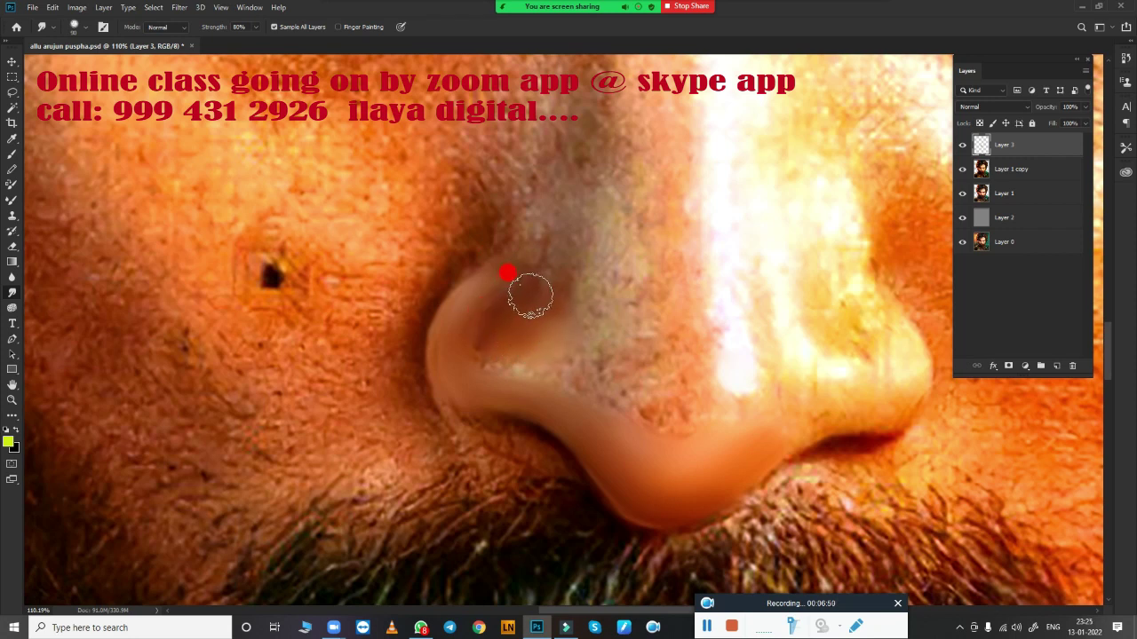
Smooth the nostril's upper-left, left and lower edges and the skin up the nose bridge
mouse_move(522, 290)
mouse_down()
mouse_move(469, 317)
mouse_move(487, 294)
mouse_move(457, 325)
mouse_move(497, 289)
mouse_up()
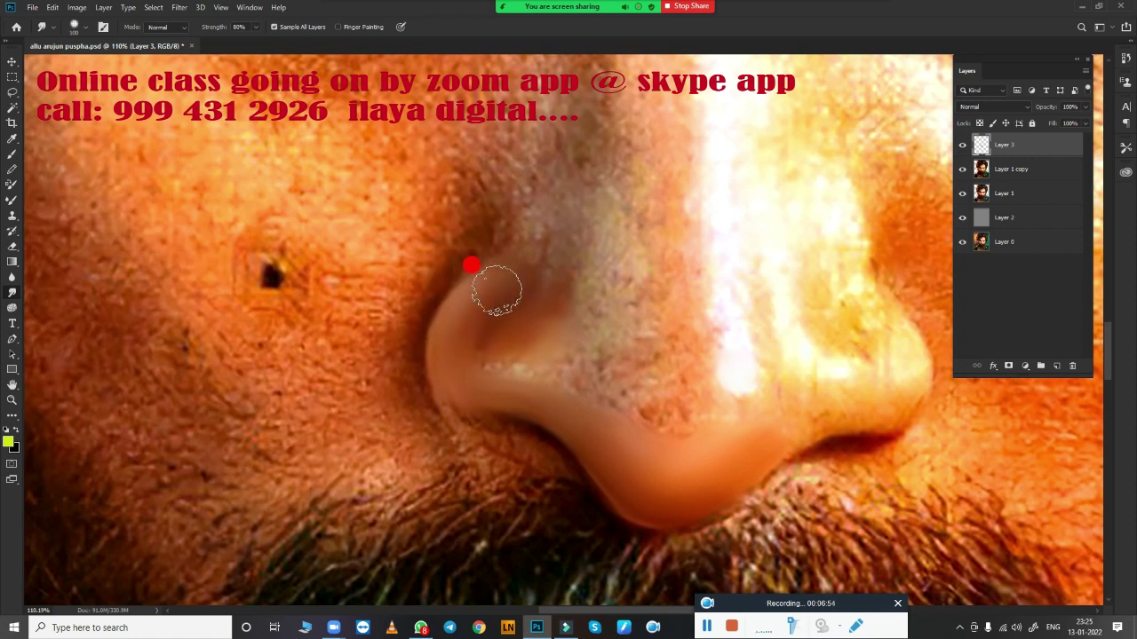
mouse_move(465, 335)
mouse_down()
mouse_move(486, 333)
mouse_move(444, 325)
mouse_move(482, 254)
mouse_move(427, 314)
mouse_move(432, 355)
mouse_move(453, 275)
mouse_move(470, 261)
mouse_move(434, 335)
mouse_up()
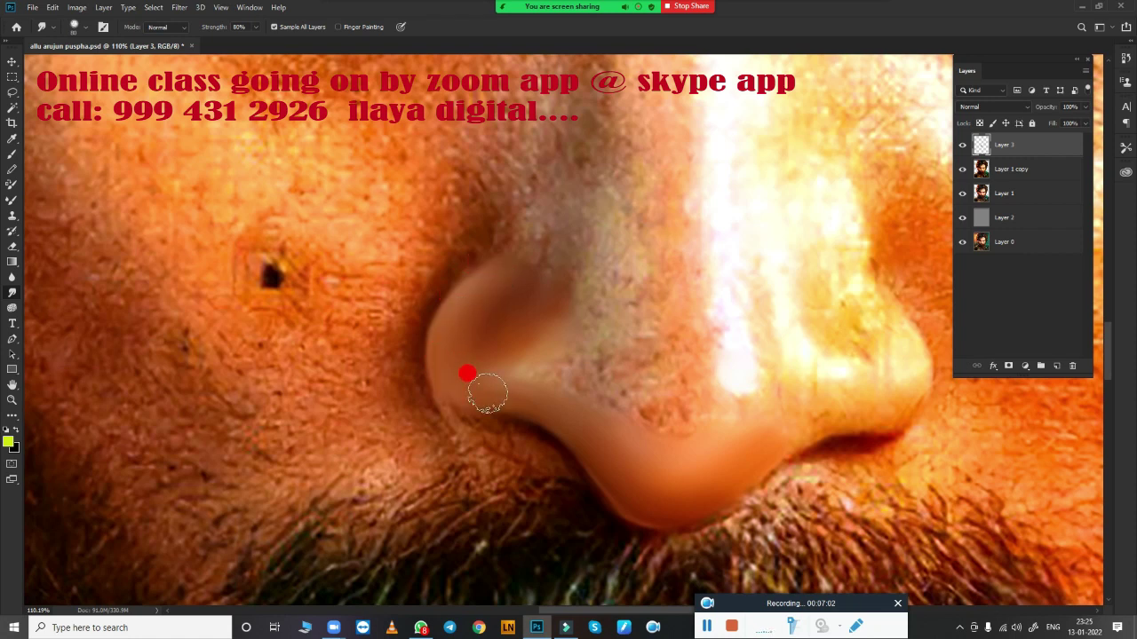
mouse_move(467, 373)
mouse_down()
mouse_move(563, 412)
mouse_move(485, 376)
mouse_move(494, 318)
mouse_move(528, 321)
mouse_up()
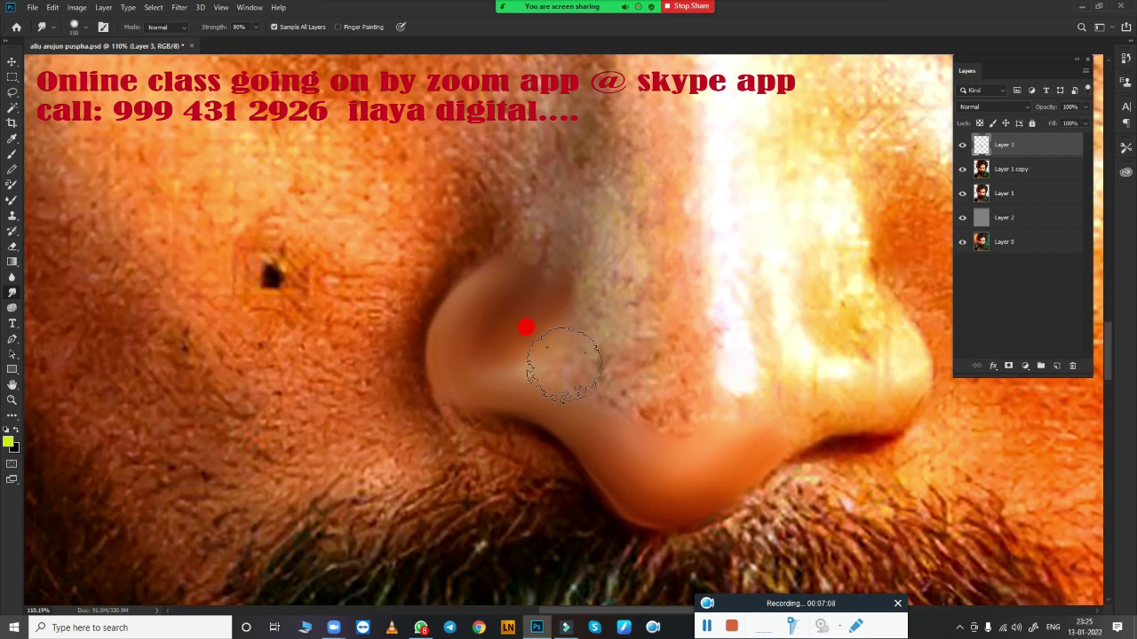
mouse_move(563, 364)
mouse_down()
mouse_move(521, 332)
mouse_move(512, 300)
mouse_move(524, 329)
mouse_up()
mouse_move(631, 369)
mouse_down()
mouse_move(631, 261)
mouse_move(644, 393)
mouse_move(618, 399)
mouse_move(630, 408)
mouse_move(589, 317)
mouse_move(581, 325)
mouse_move(583, 350)
mouse_move(656, 302)
mouse_up()
scroll(657, 302, down, 5)
scroll(674, 385, up, 2)
scroll(700, 363, up, 2)
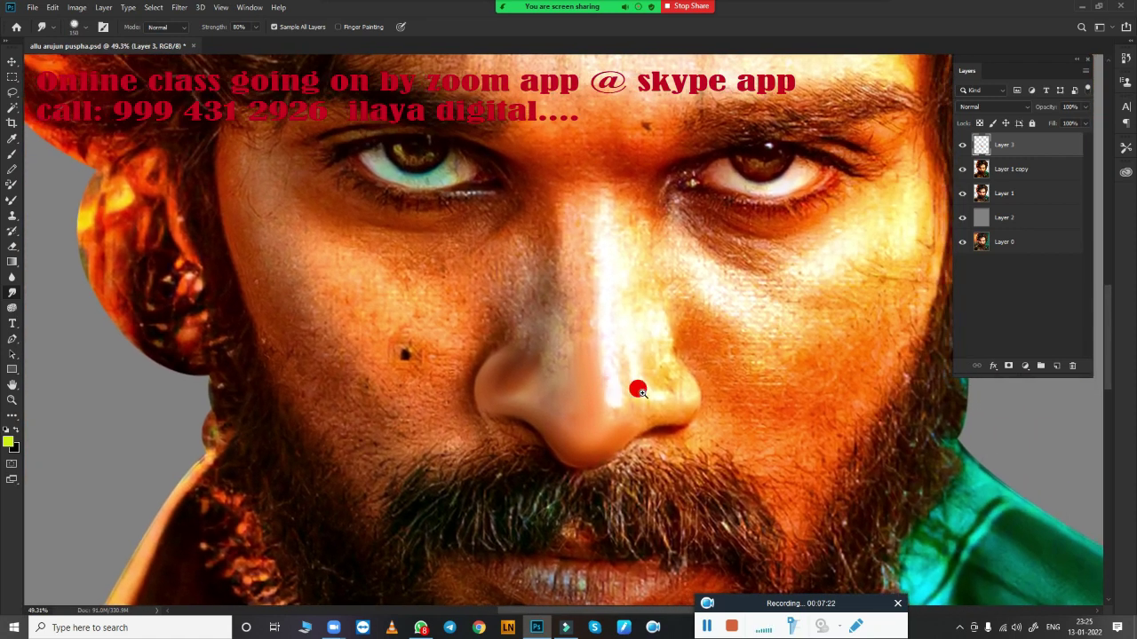
scroll(637, 385, up, 3)
scroll(670, 395, down, 1)
key(b)
scroll(609, 389, up, 1)
With the Very Wet, Light Mix Mixer Brush, blend the left nostril outline and nose-bridge highlight
scroll(657, 393, up, 1)
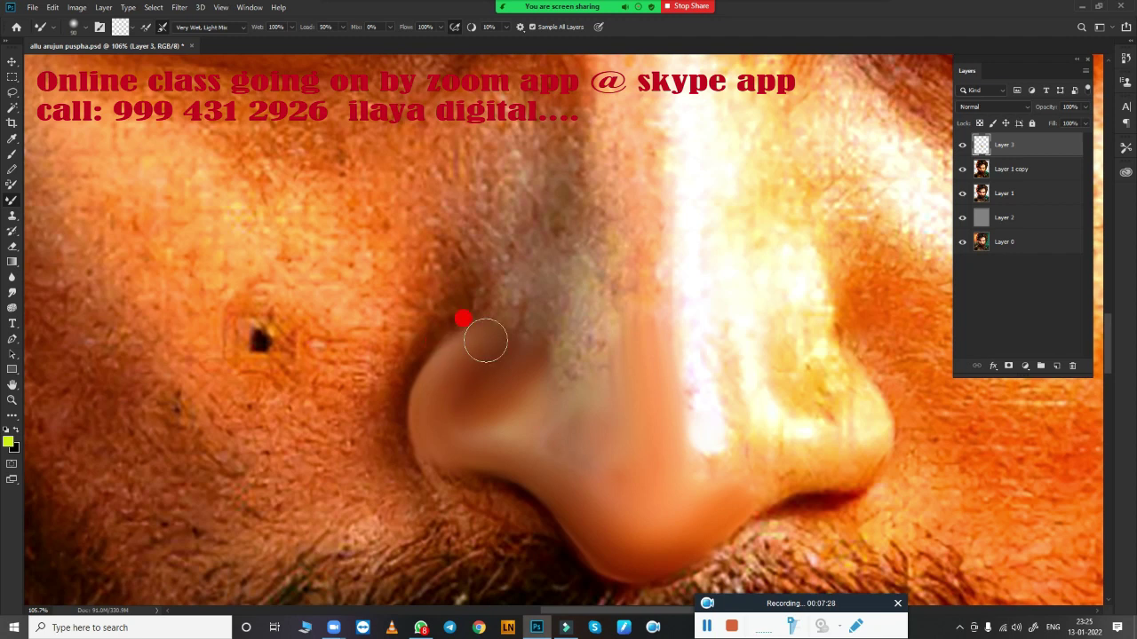
mouse_move(468, 348)
mouse_down()
mouse_move(487, 335)
mouse_move(446, 384)
mouse_move(438, 430)
mouse_up()
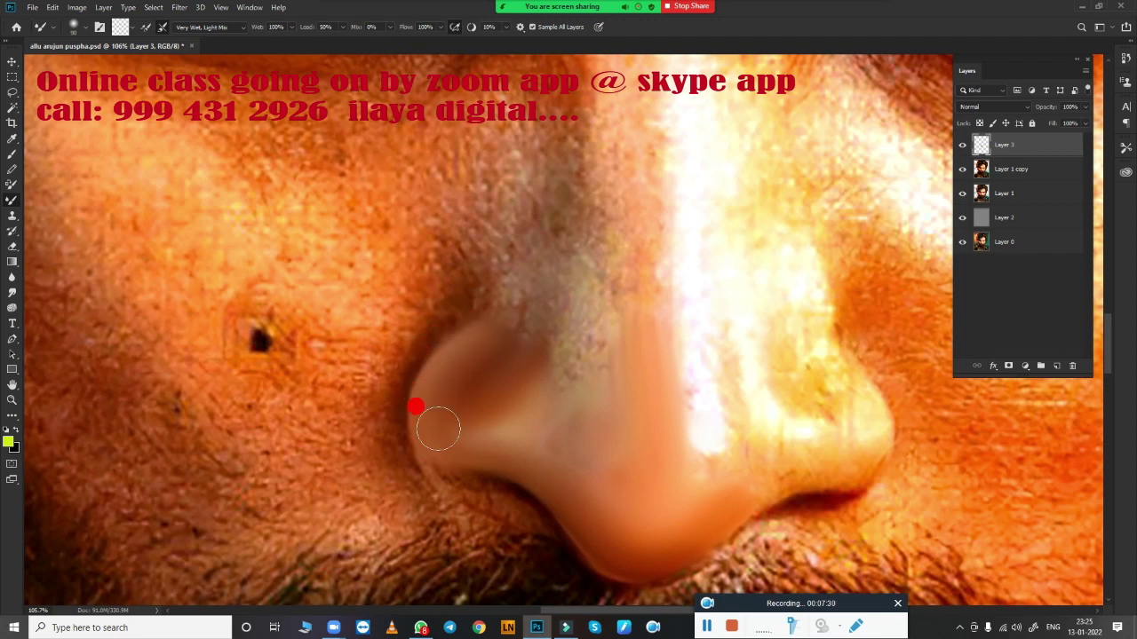
drag(440, 388, 469, 352)
mouse_move(430, 420)
mouse_down()
mouse_move(482, 426)
mouse_move(495, 393)
mouse_up()
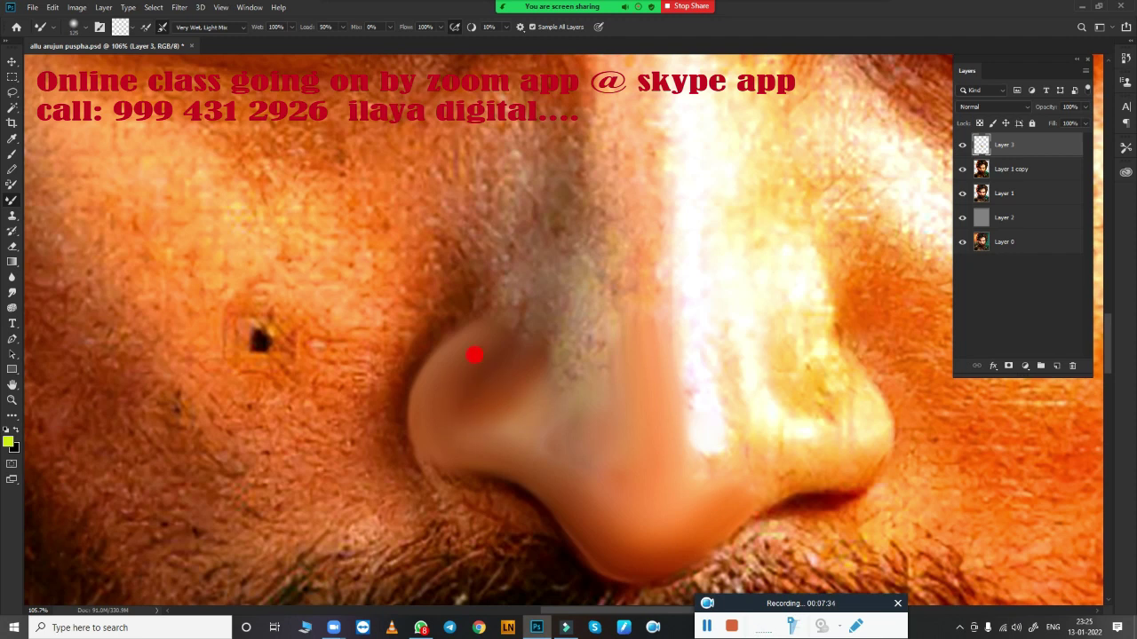
mouse_move(492, 345)
mouse_down()
mouse_move(463, 342)
mouse_move(505, 343)
mouse_move(576, 432)
mouse_move(510, 439)
mouse_move(556, 418)
mouse_move(550, 401)
mouse_move(596, 439)
mouse_move(619, 401)
mouse_move(583, 294)
mouse_move(592, 208)
mouse_move(598, 315)
mouse_move(614, 347)
mouse_move(659, 293)
mouse_up()
drag(651, 226, 680, 434)
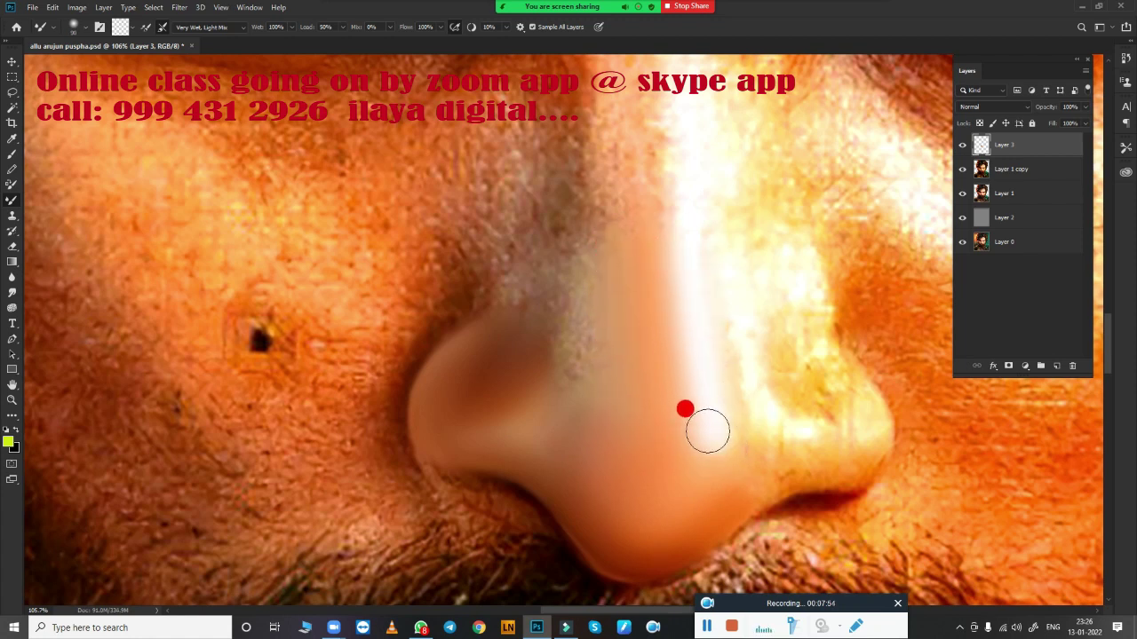
mouse_move(743, 457)
mouse_down()
mouse_move(738, 448)
mouse_move(802, 444)
mouse_move(550, 411)
mouse_move(539, 428)
mouse_move(599, 424)
mouse_move(549, 432)
mouse_move(551, 385)
mouse_move(632, 401)
mouse_up()
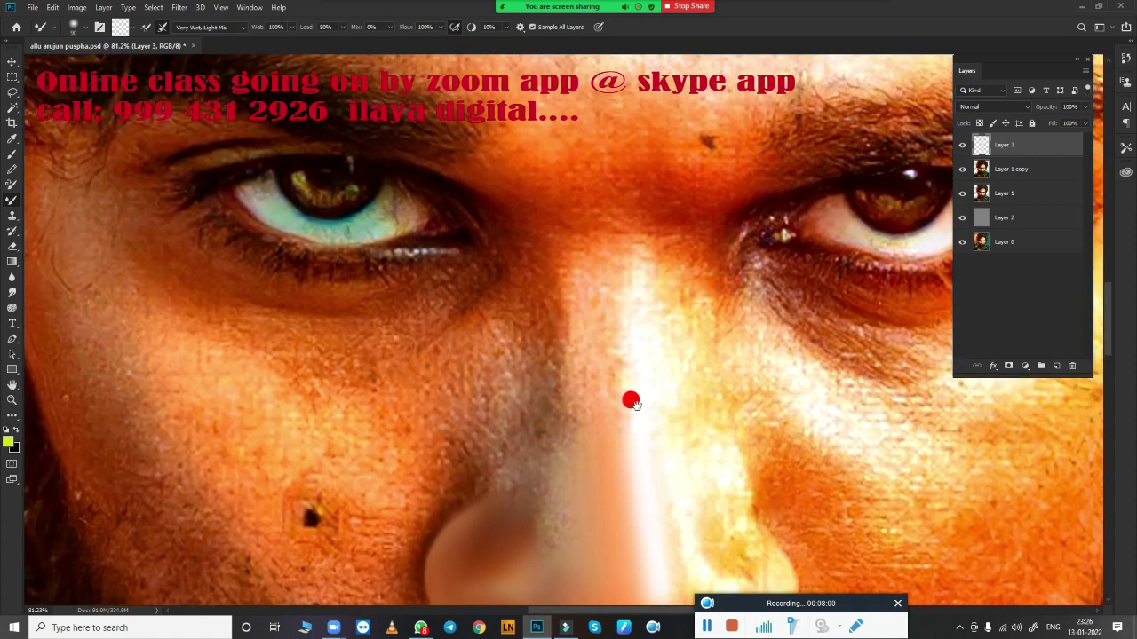
Smudge, then Mixer-Brush blend, the skin between the brows
key(r)
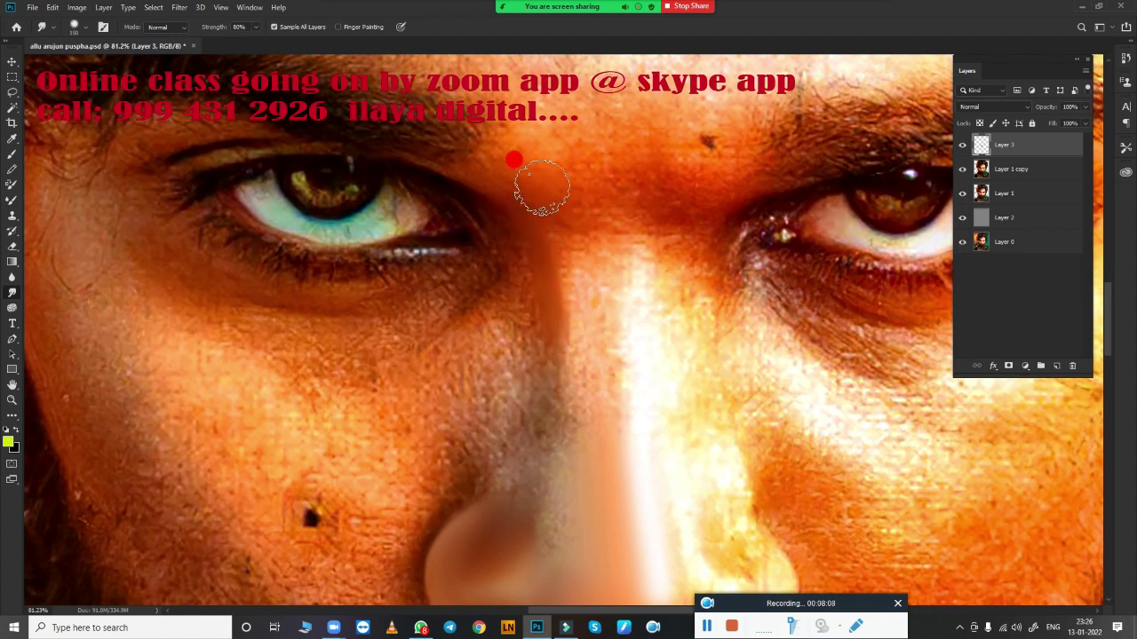
mouse_move(506, 163)
mouse_down()
mouse_move(698, 183)
mouse_move(673, 154)
mouse_move(665, 182)
mouse_move(655, 140)
mouse_move(733, 151)
mouse_move(717, 112)
mouse_move(668, 215)
mouse_up()
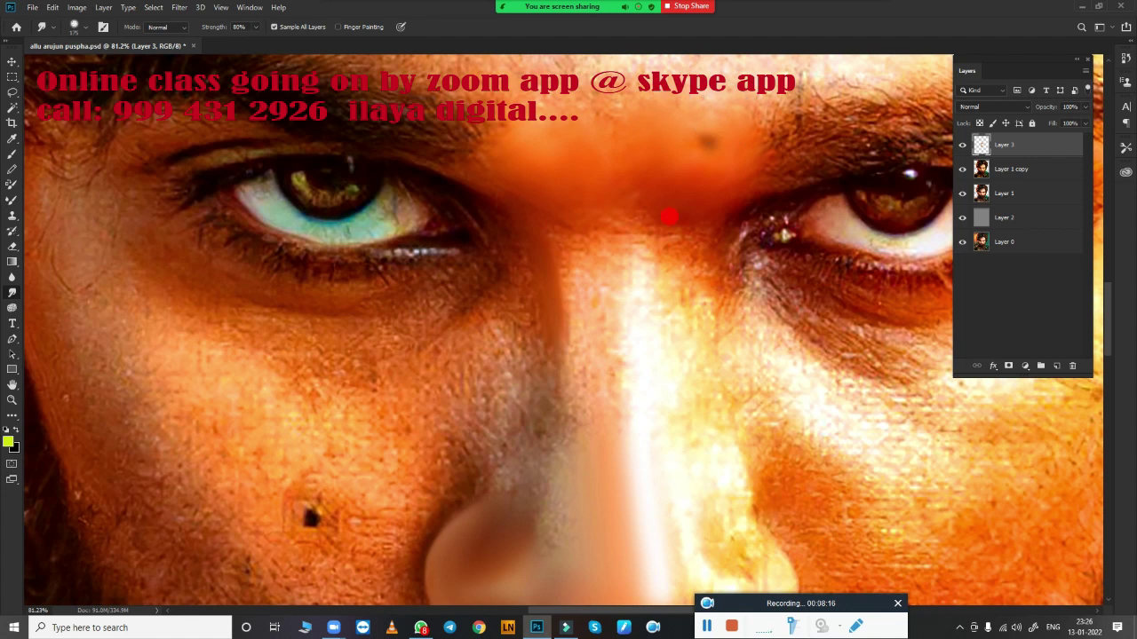
key(b)
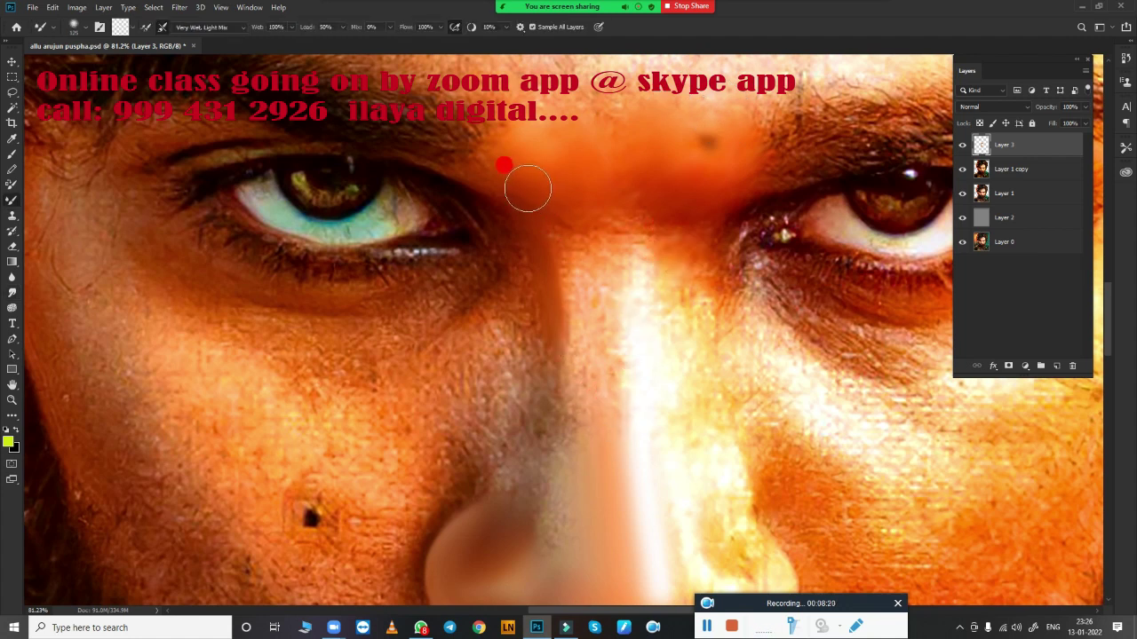
mouse_move(528, 188)
mouse_down()
mouse_move(519, 183)
mouse_move(599, 124)
mouse_move(639, 128)
mouse_move(592, 130)
mouse_move(578, 187)
mouse_up()
drag(640, 212, 627, 212)
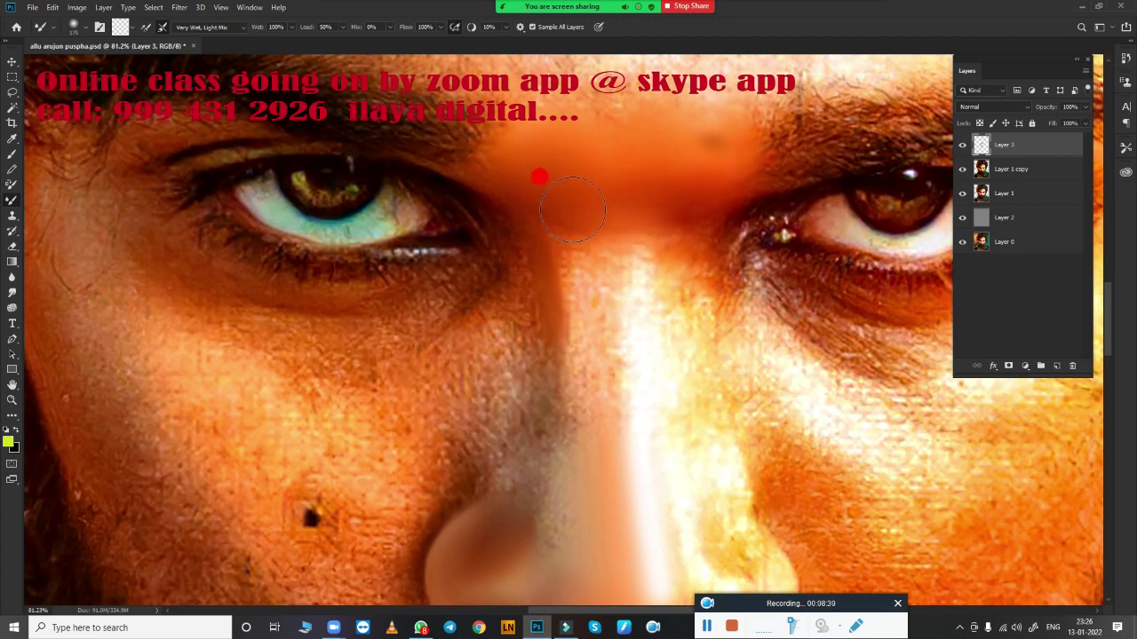
mouse_move(562, 206)
mouse_down()
mouse_move(684, 204)
mouse_move(639, 208)
mouse_move(665, 213)
mouse_up()
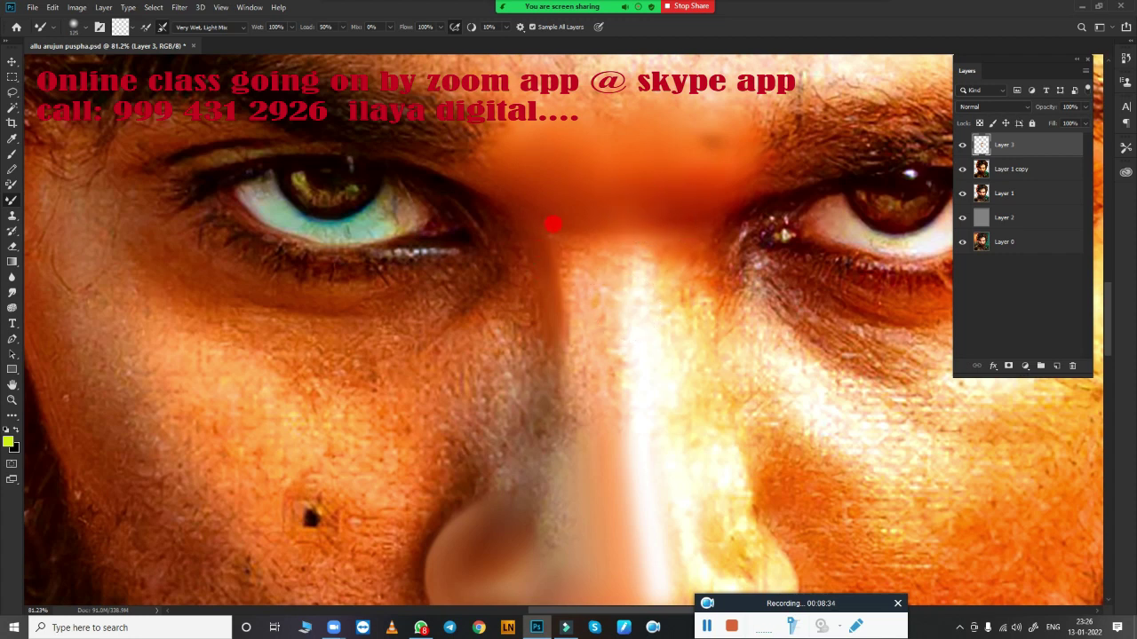
Blend the skin along the nose bridge up to between the eyes
drag(566, 282, 558, 230)
mouse_move(606, 366)
mouse_down()
mouse_move(594, 338)
mouse_move(601, 381)
mouse_move(591, 317)
mouse_move(616, 494)
mouse_move(612, 451)
mouse_up()
mouse_move(575, 413)
mouse_down()
mouse_move(561, 276)
mouse_move(540, 229)
mouse_move(558, 320)
mouse_move(558, 282)
mouse_up()
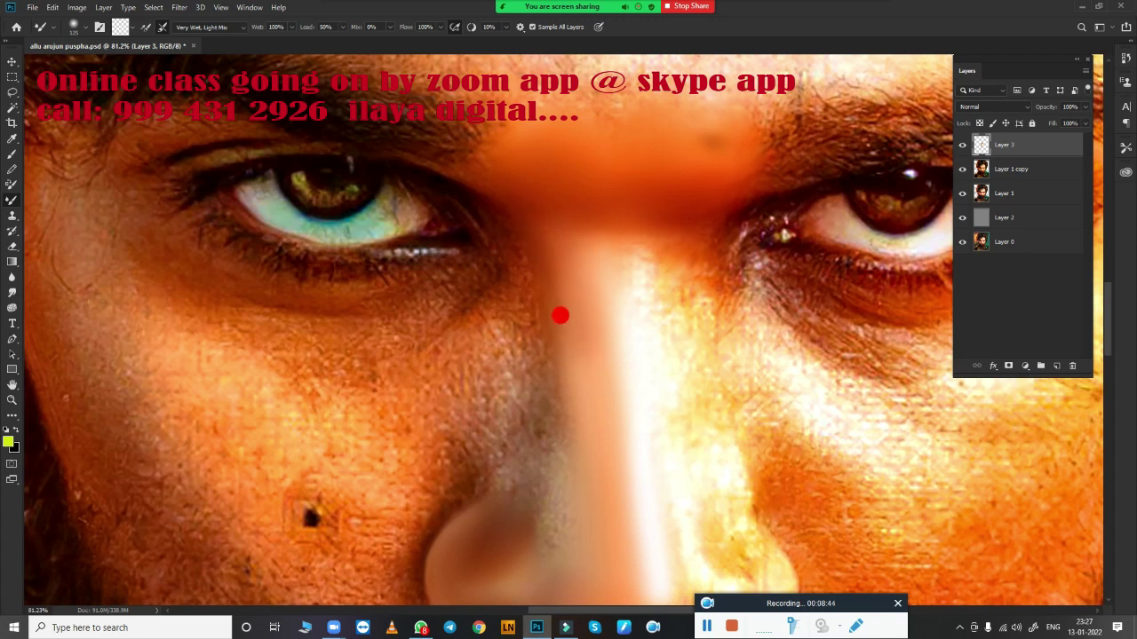
drag(639, 356, 591, 315)
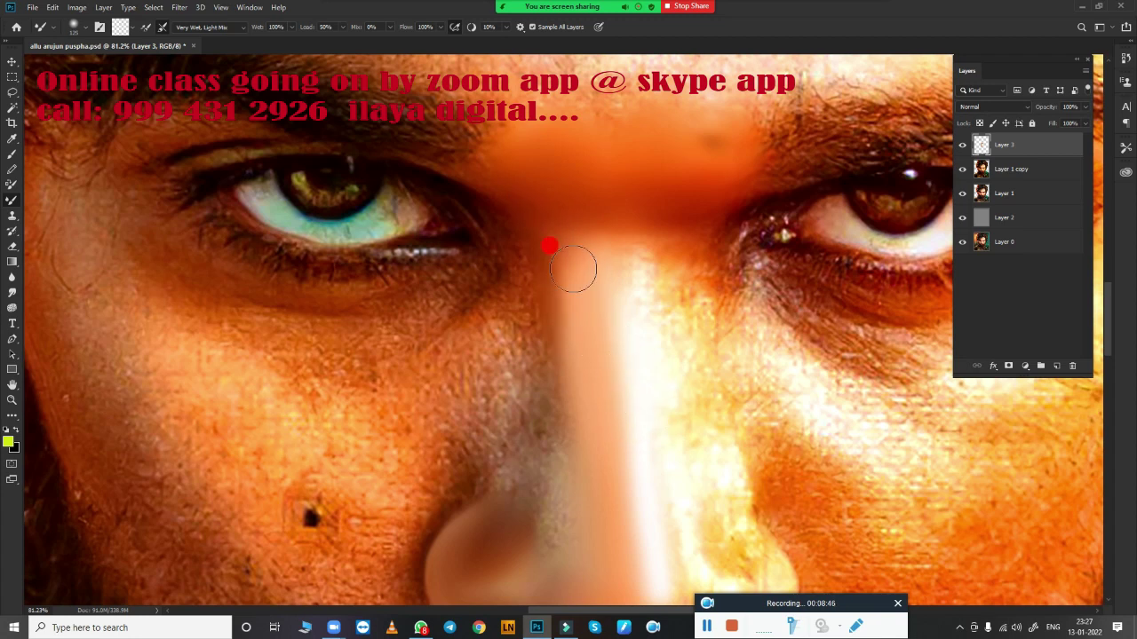
drag(529, 256, 539, 243)
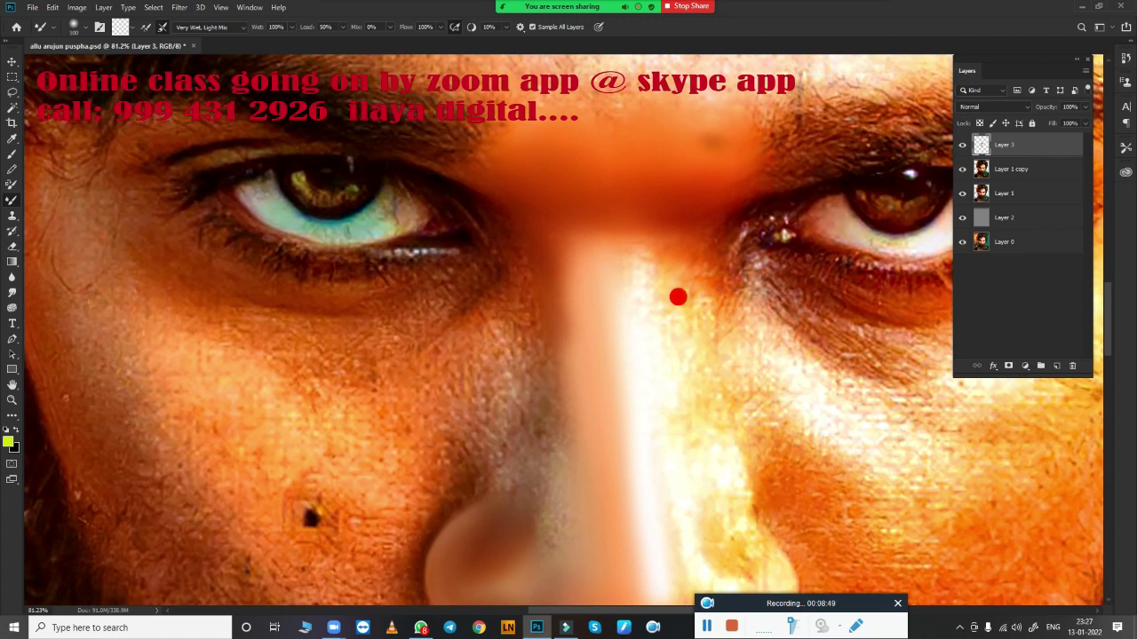
mouse_move(636, 274)
mouse_down()
mouse_move(655, 474)
mouse_move(624, 253)
mouse_move(652, 221)
mouse_move(657, 361)
mouse_move(649, 279)
mouse_move(661, 211)
mouse_up()
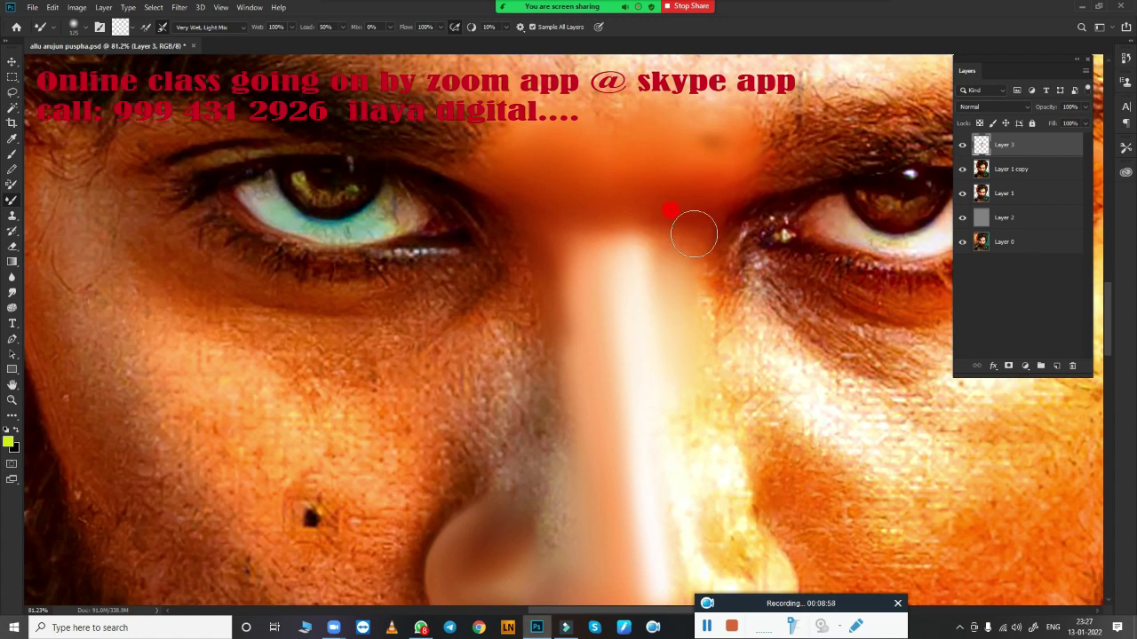
drag(712, 489, 677, 294)
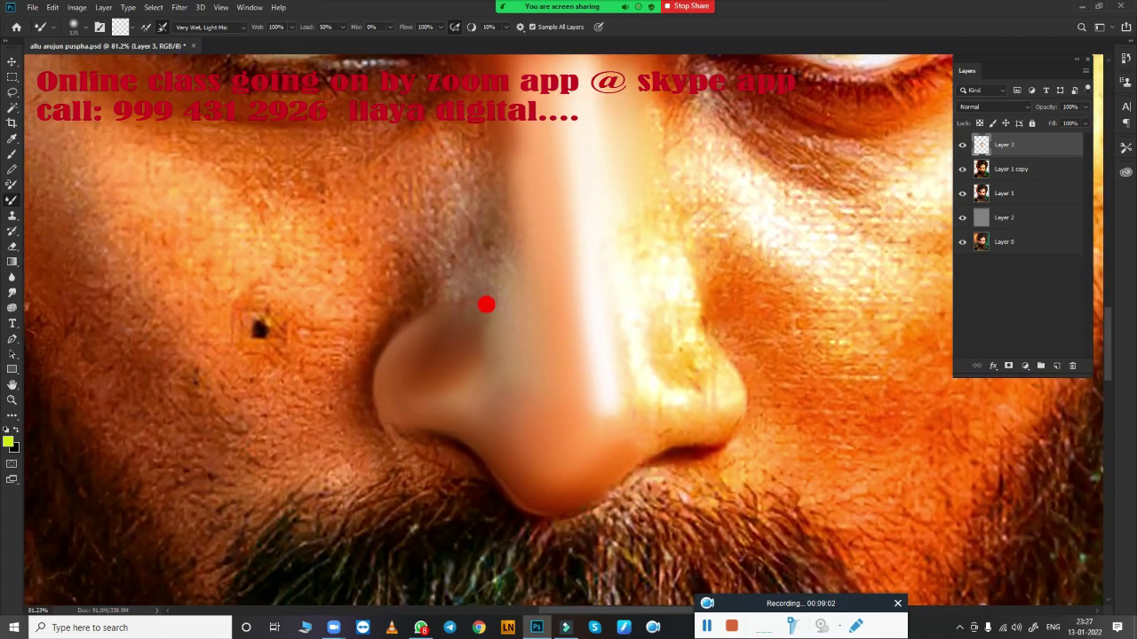
Blend the skin along the side of the nose with the Mixer Brush
drag(499, 329, 504, 344)
drag(502, 302, 434, 222)
drag(468, 286, 498, 258)
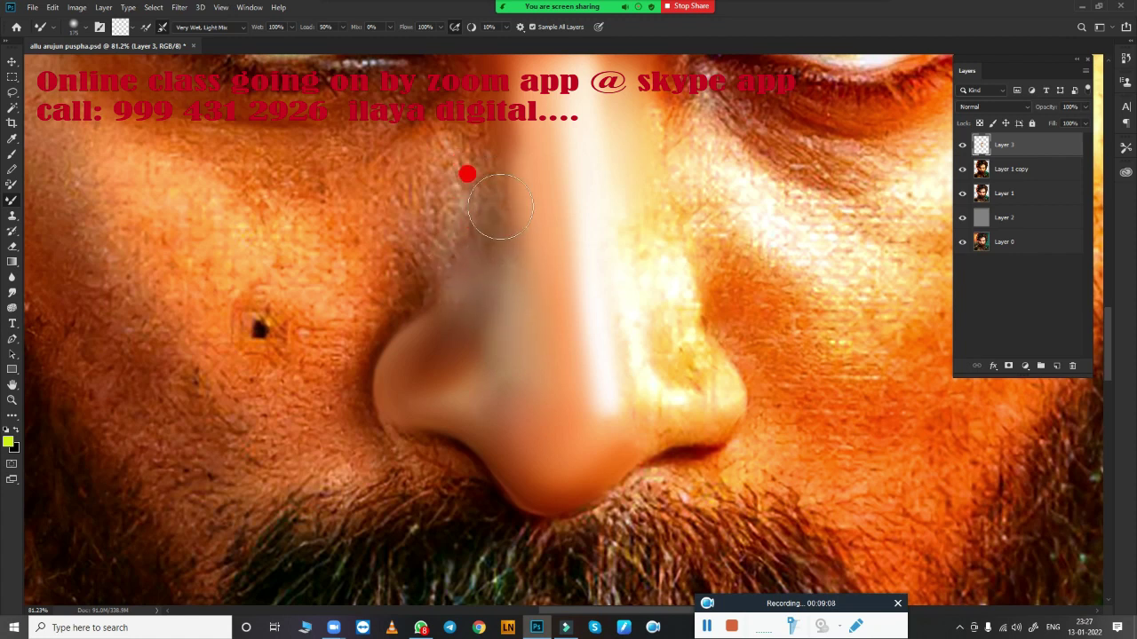
mouse_move(501, 206)
mouse_down()
mouse_move(501, 237)
mouse_move(498, 177)
mouse_move(504, 246)
mouse_up()
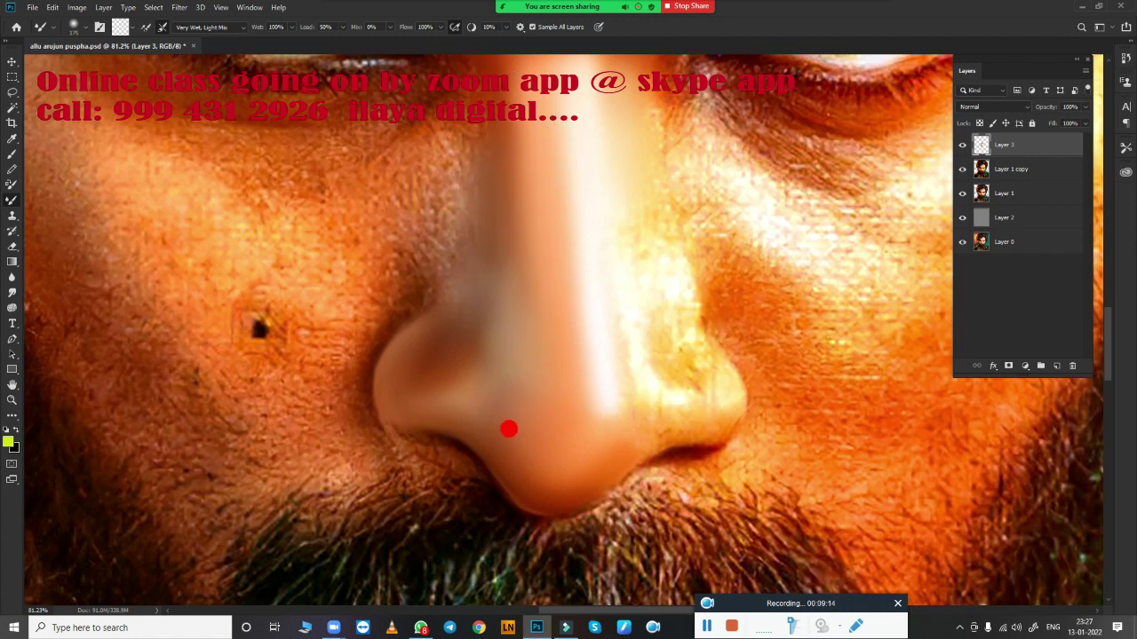
scroll(661, 382, down, 5)
scroll(648, 401, up, 3)
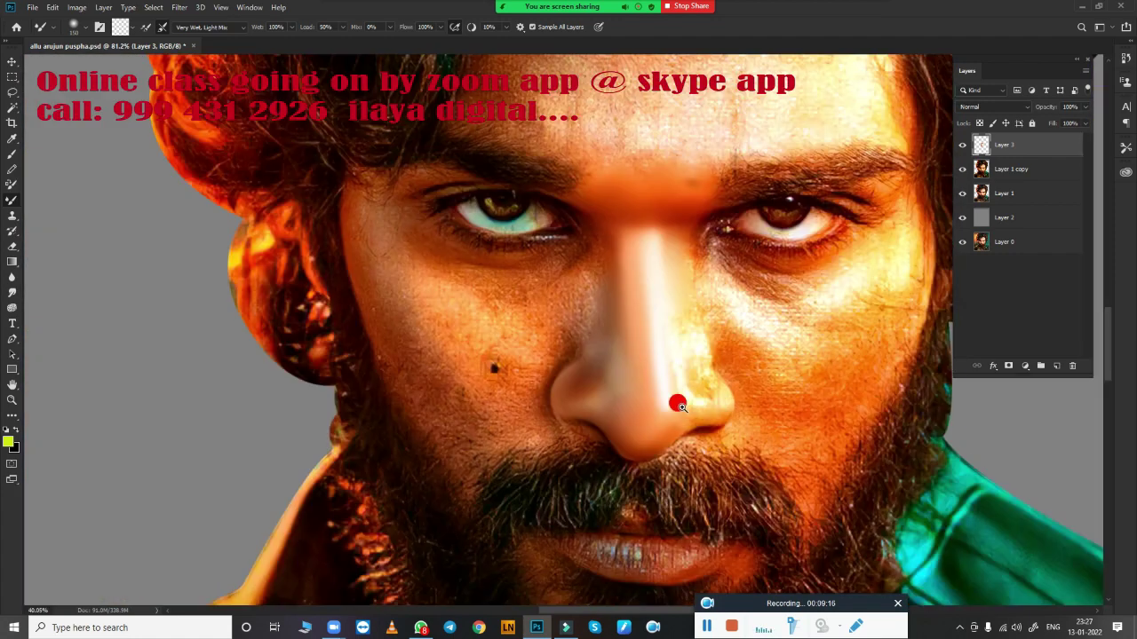
scroll(677, 401, up, 3)
scroll(720, 406, up, 1)
scroll(748, 377, up, 2)
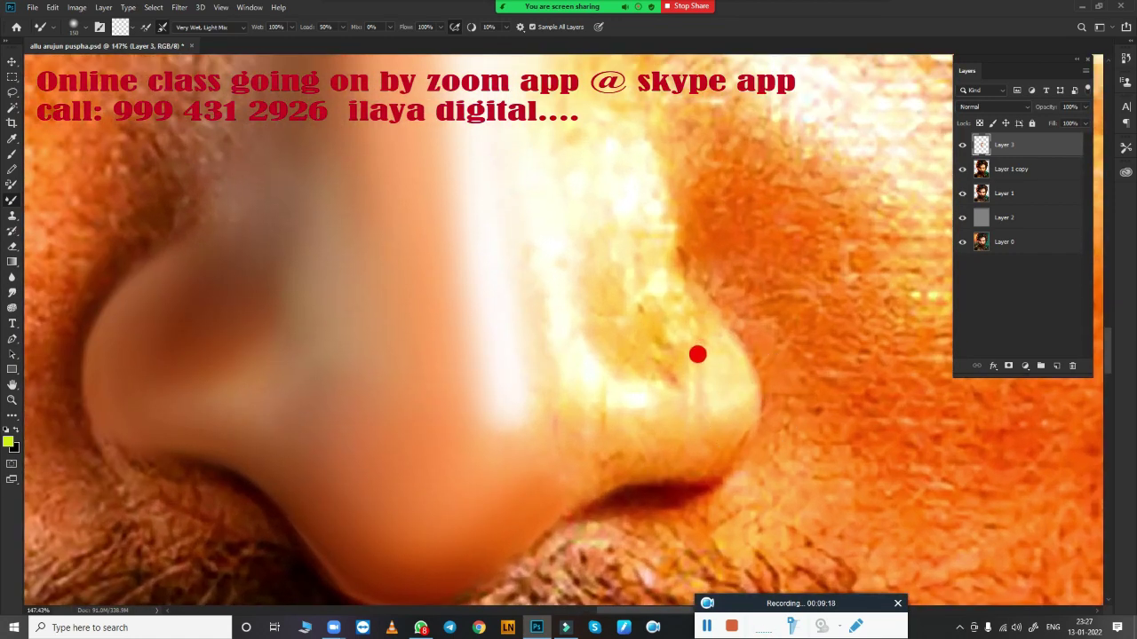
Smudge and blend the nose-tip outline, the crease under the nostril and the highlight
key(r)
drag(721, 325, 690, 331)
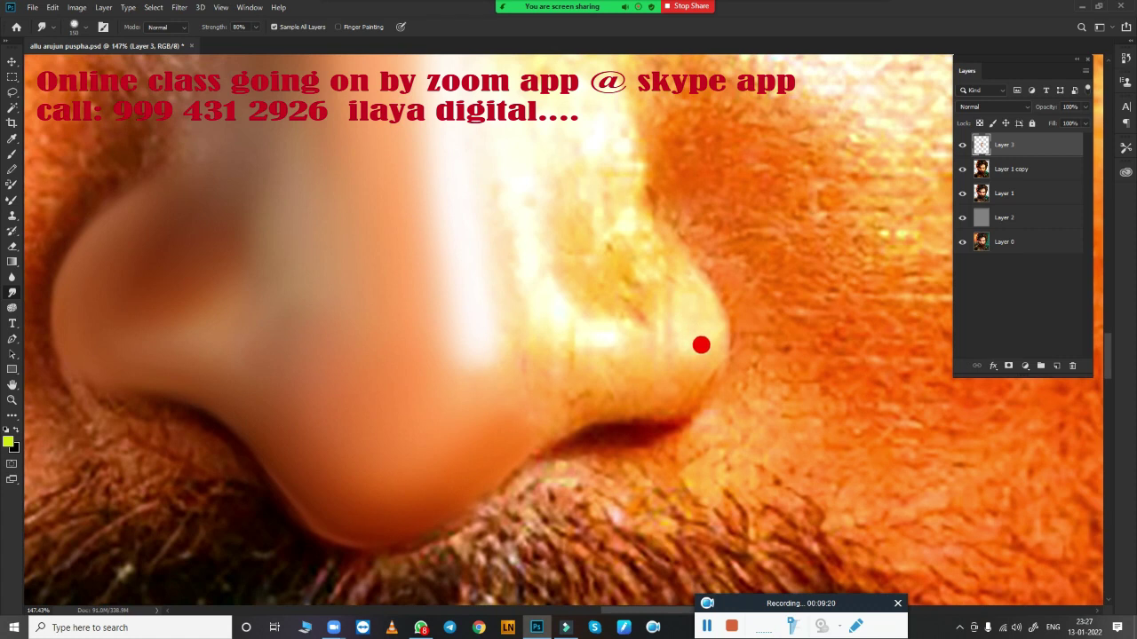
mouse_move(613, 348)
mouse_down()
mouse_move(584, 354)
mouse_move(618, 363)
mouse_up()
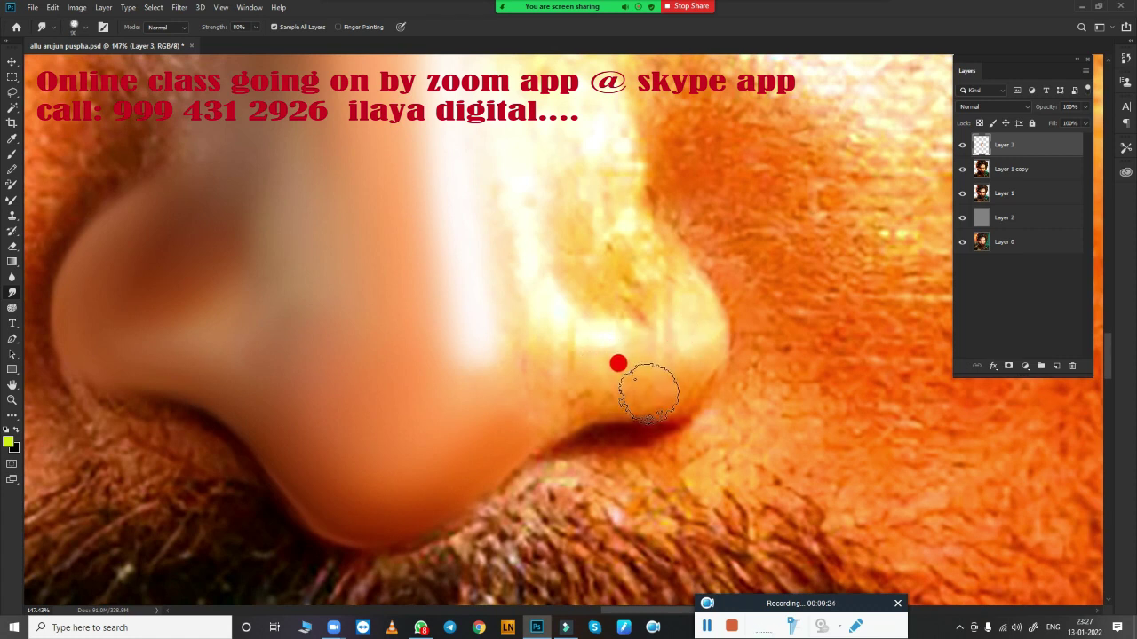
key(b)
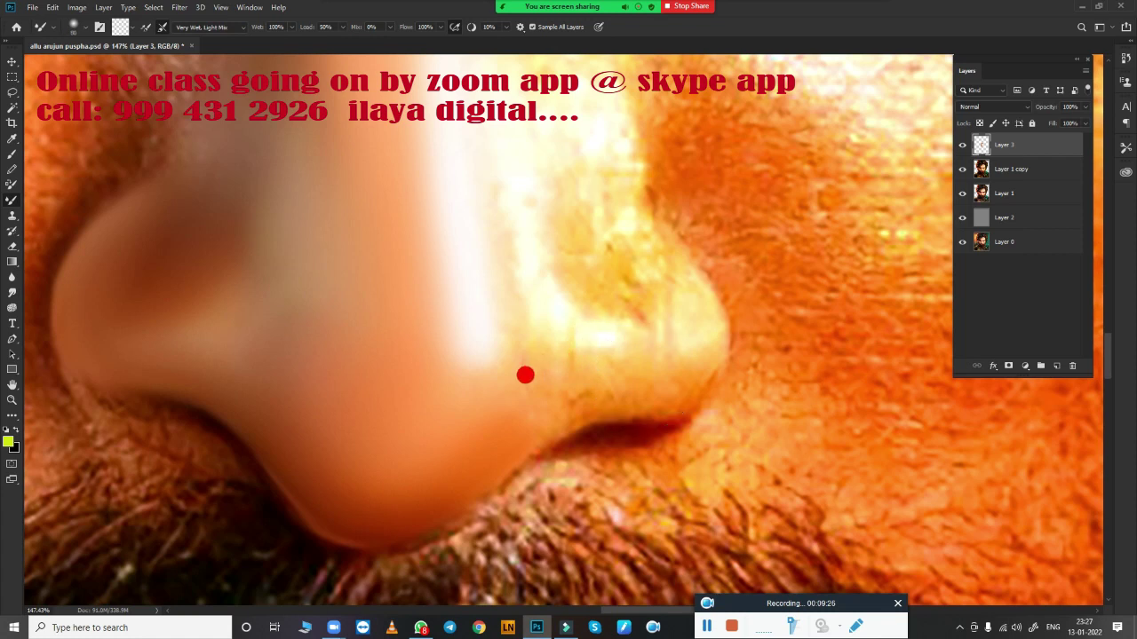
mouse_move(525, 375)
mouse_down()
mouse_move(490, 393)
mouse_move(513, 383)
mouse_move(545, 405)
mouse_move(716, 372)
mouse_up()
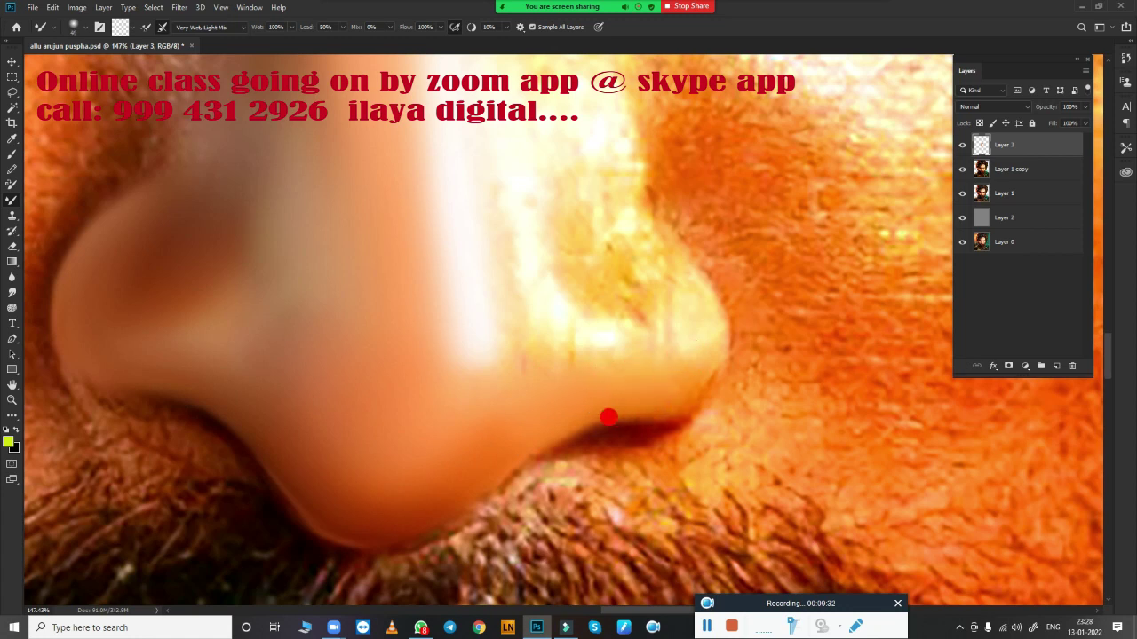
mouse_move(554, 437)
mouse_down()
mouse_move(589, 421)
mouse_move(505, 459)
mouse_move(693, 394)
mouse_move(728, 340)
mouse_move(716, 325)
mouse_move(718, 272)
mouse_up()
mouse_move(716, 363)
mouse_down()
mouse_move(718, 294)
mouse_move(686, 266)
mouse_move(698, 269)
mouse_move(678, 239)
mouse_up()
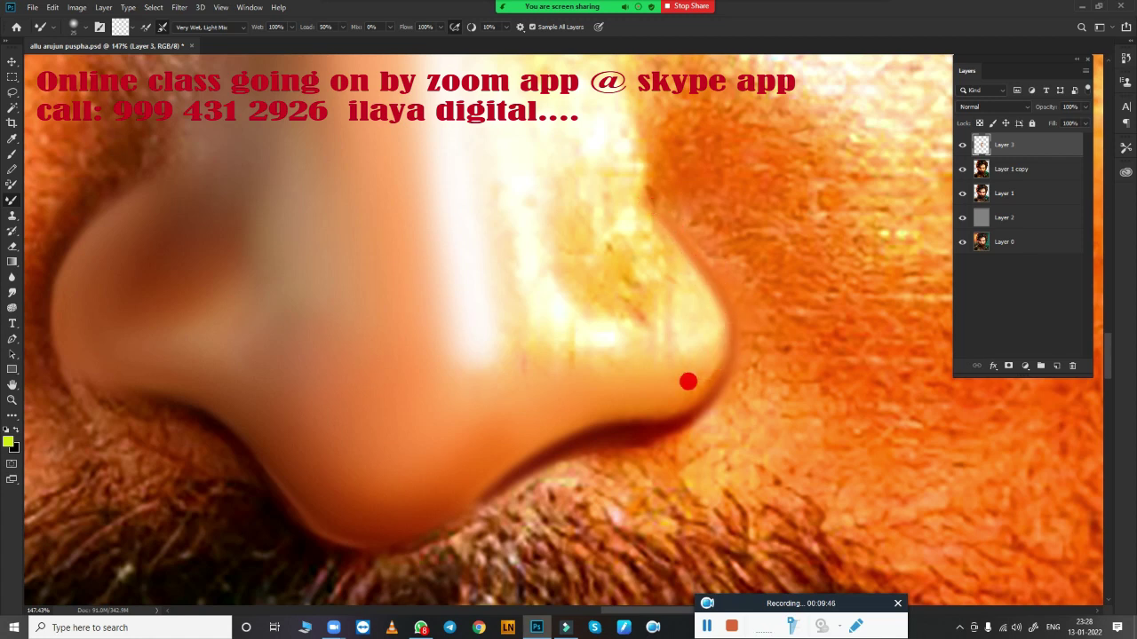
drag(698, 402, 720, 323)
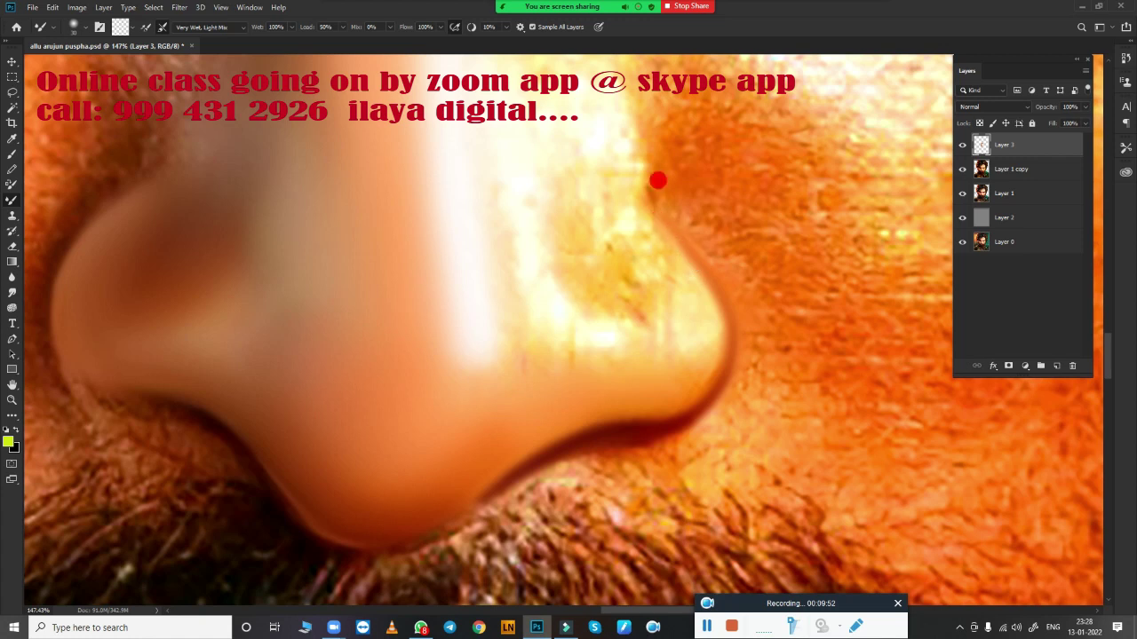
mouse_move(591, 279)
mouse_down()
mouse_move(604, 266)
mouse_move(612, 293)
mouse_move(619, 284)
mouse_move(602, 300)
mouse_move(614, 256)
mouse_move(636, 307)
mouse_move(592, 251)
mouse_move(578, 216)
mouse_move(599, 216)
mouse_move(578, 192)
mouse_move(563, 246)
mouse_move(525, 215)
mouse_move(538, 264)
mouse_move(521, 193)
mouse_move(556, 320)
mouse_move(548, 309)
mouse_move(596, 338)
mouse_move(477, 290)
mouse_move(488, 299)
mouse_move(485, 287)
mouse_move(486, 337)
mouse_move(494, 330)
mouse_move(449, 332)
mouse_move(649, 312)
mouse_move(657, 332)
mouse_move(642, 350)
mouse_move(645, 278)
mouse_move(619, 211)
mouse_move(601, 198)
mouse_move(637, 249)
mouse_move(596, 190)
mouse_move(649, 257)
mouse_move(656, 292)
mouse_move(657, 267)
mouse_move(667, 286)
mouse_move(647, 319)
mouse_move(622, 299)
mouse_move(629, 287)
mouse_move(675, 384)
mouse_move(698, 350)
mouse_move(693, 360)
mouse_move(619, 387)
mouse_move(498, 465)
mouse_move(497, 422)
mouse_up()
Smooth the nostril's lower edge and soften the shadow beneath it
mouse_move(312, 535)
mouse_down()
mouse_move(268, 459)
mouse_move(300, 490)
mouse_move(277, 455)
mouse_move(284, 465)
mouse_up()
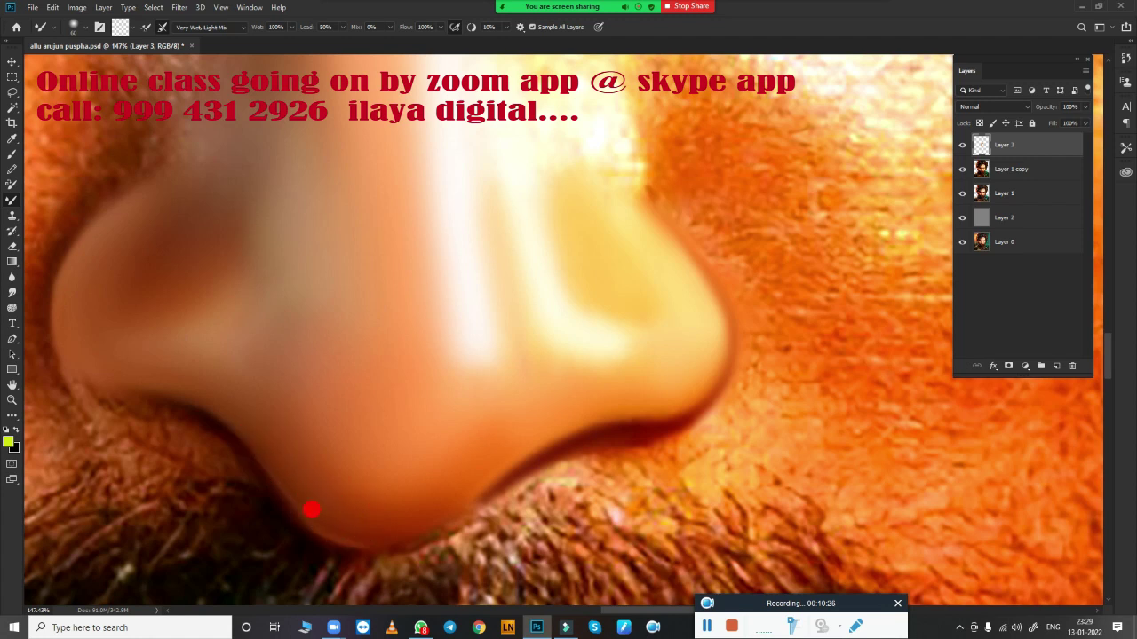
mouse_move(311, 509)
mouse_down()
mouse_move(330, 532)
mouse_move(390, 535)
mouse_up()
mouse_move(251, 414)
mouse_down()
mouse_move(329, 511)
mouse_move(286, 476)
mouse_move(259, 435)
mouse_move(336, 527)
mouse_move(433, 520)
mouse_move(399, 536)
mouse_move(493, 499)
mouse_up()
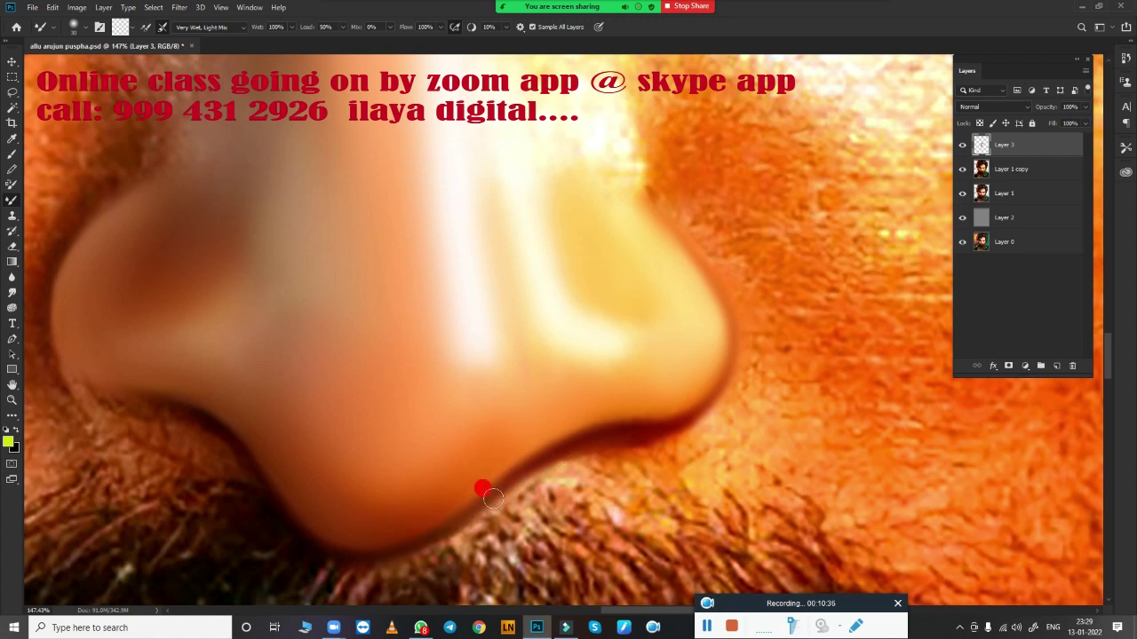
drag(248, 466, 279, 513)
Blend the shadows along the nose's upper-left and left edges and across the tip
drag(527, 386, 817, 363)
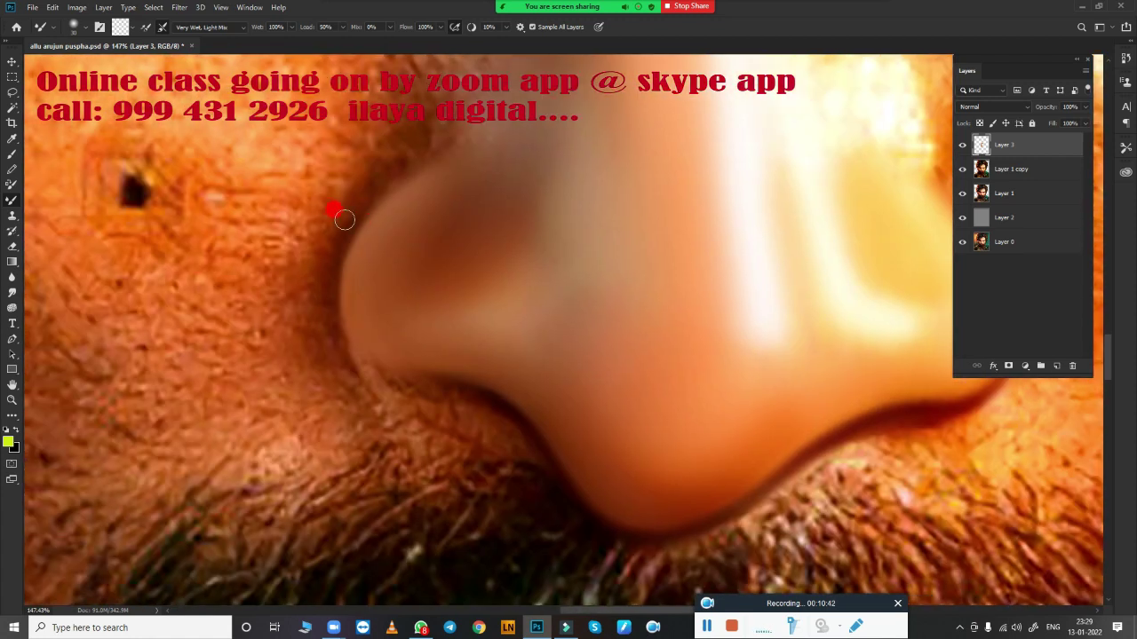
drag(363, 190, 377, 193)
drag(341, 244, 421, 145)
mouse_move(355, 211)
mouse_down()
mouse_move(376, 181)
mouse_move(503, 152)
mouse_move(568, 448)
mouse_up()
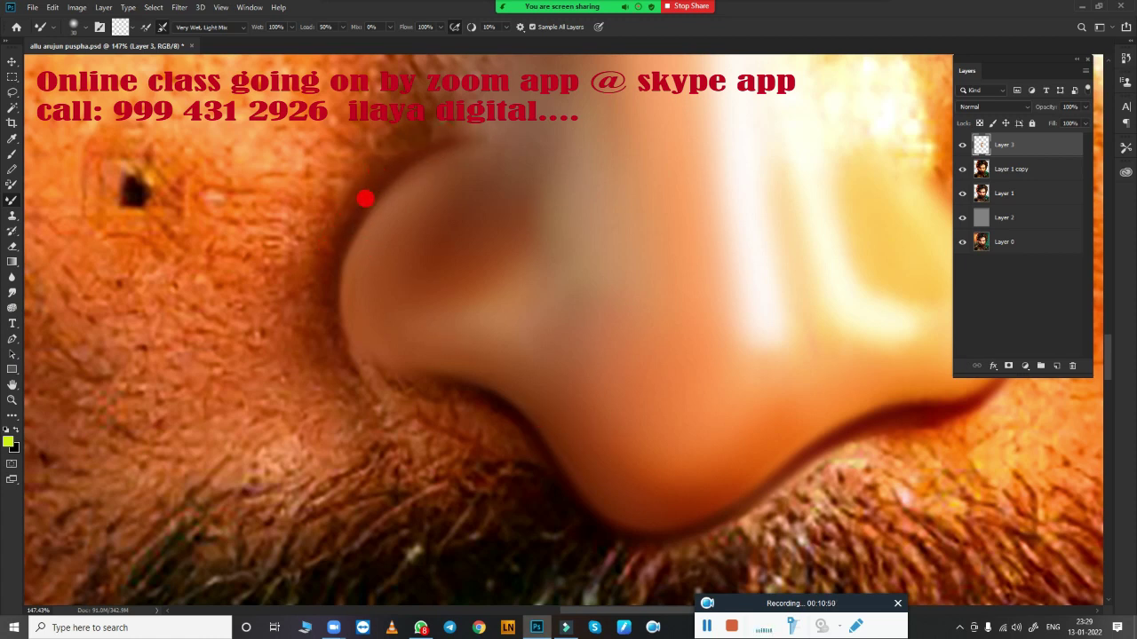
drag(342, 214, 335, 272)
drag(352, 359, 331, 318)
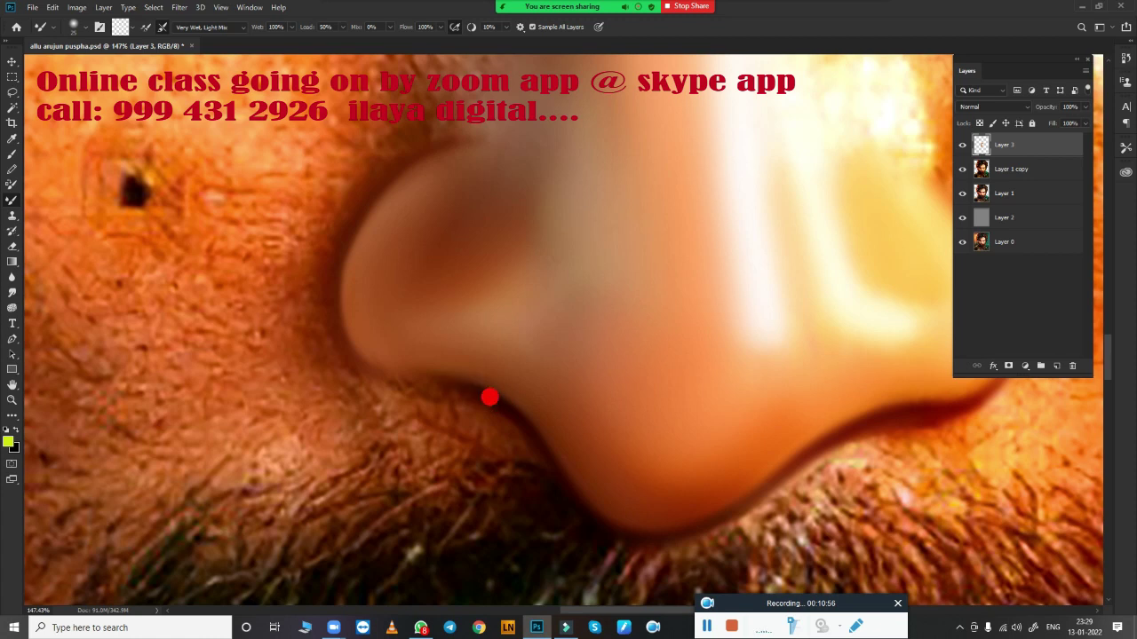
drag(503, 420, 442, 377)
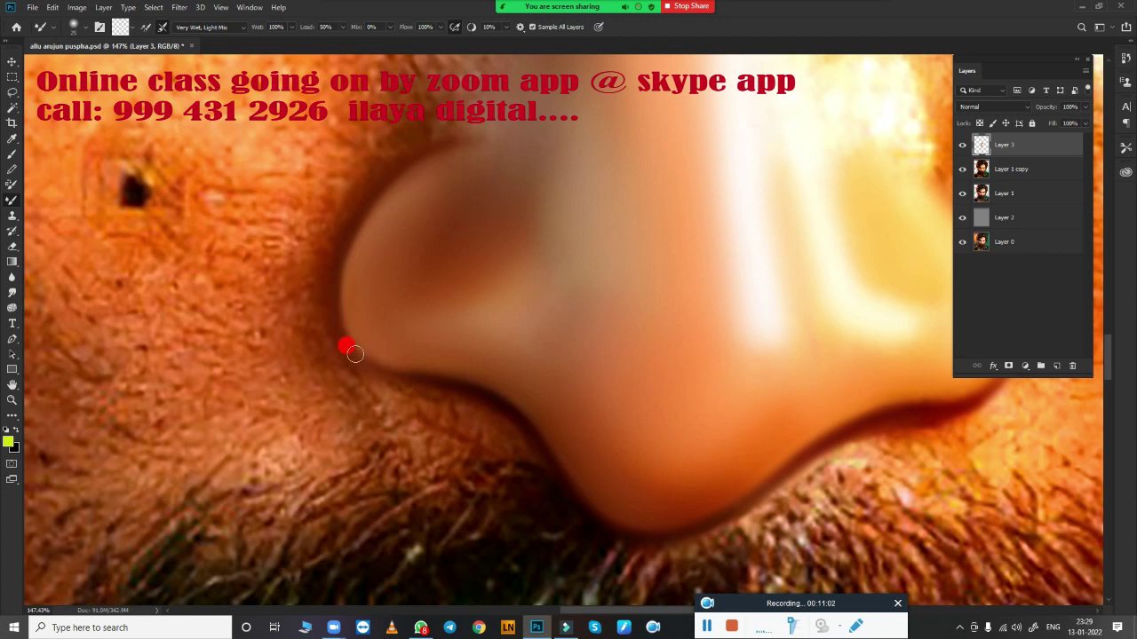
mouse_move(406, 413)
mouse_down()
mouse_move(661, 403)
mouse_move(591, 376)
mouse_move(705, 347)
mouse_move(655, 365)
mouse_move(666, 378)
mouse_move(832, 355)
mouse_up()
mouse_move(793, 305)
mouse_down()
mouse_move(834, 311)
mouse_move(594, 419)
mouse_move(611, 385)
mouse_move(534, 407)
mouse_move(604, 400)
mouse_move(571, 414)
mouse_move(568, 357)
mouse_up()
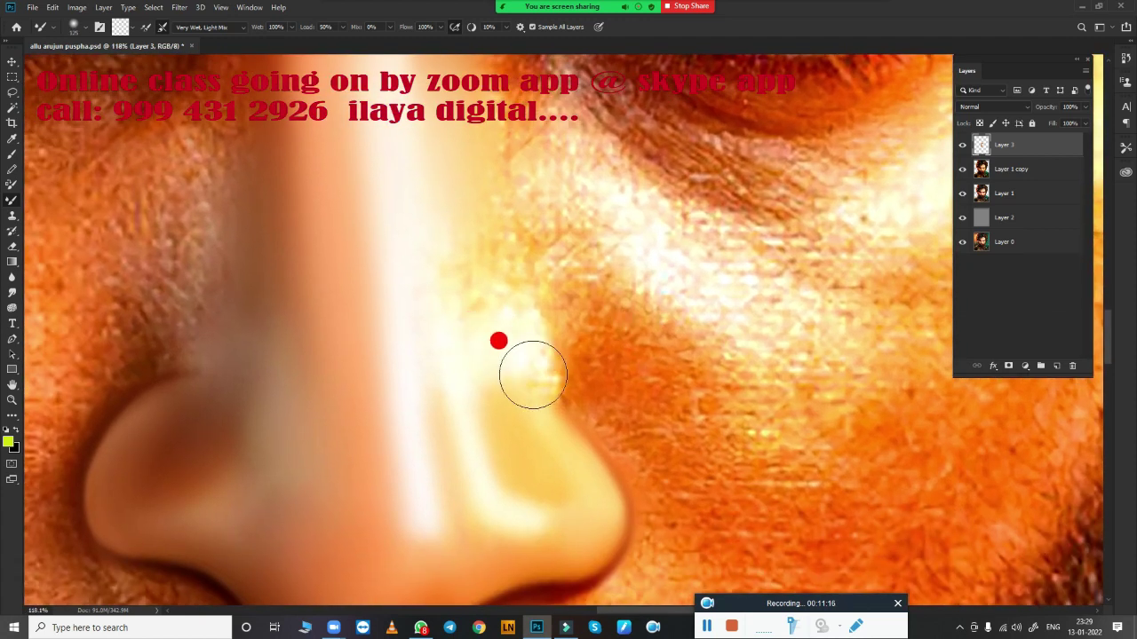
Blend the nose-bridge highlight with the Mixer Brush, then ready the Smudge tool at 80%
mouse_move(532, 375)
mouse_down()
mouse_move(474, 266)
mouse_move(477, 320)
mouse_move(497, 305)
mouse_move(486, 321)
mouse_move(587, 404)
mouse_up()
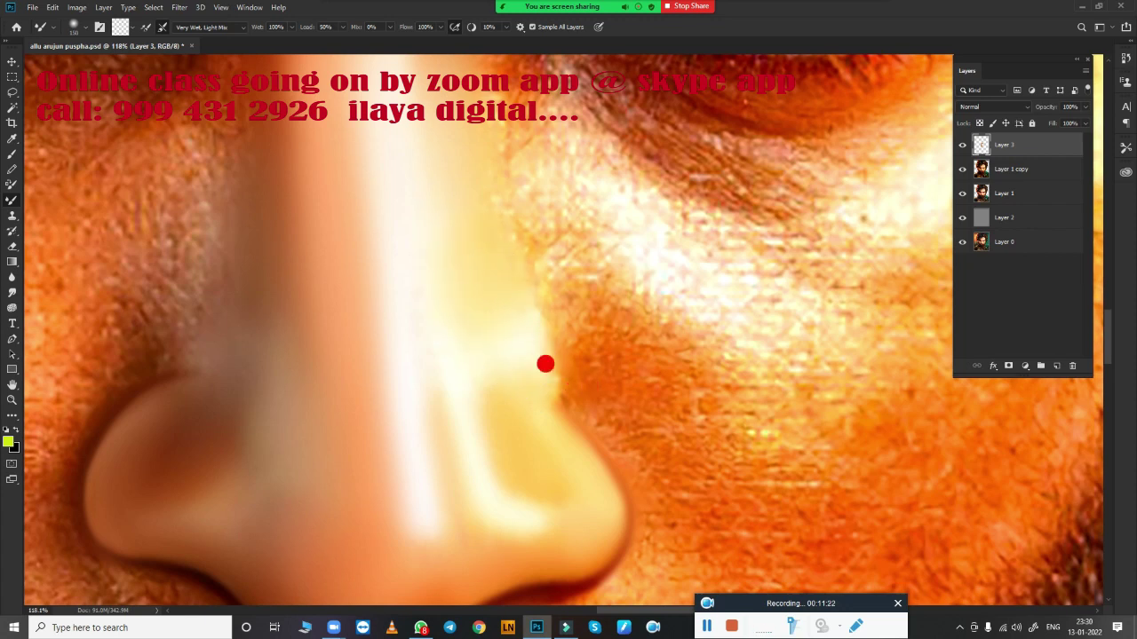
key(alt+bracketleft)
scroll(612, 391, down, 2)
scroll(604, 388, down, 2)
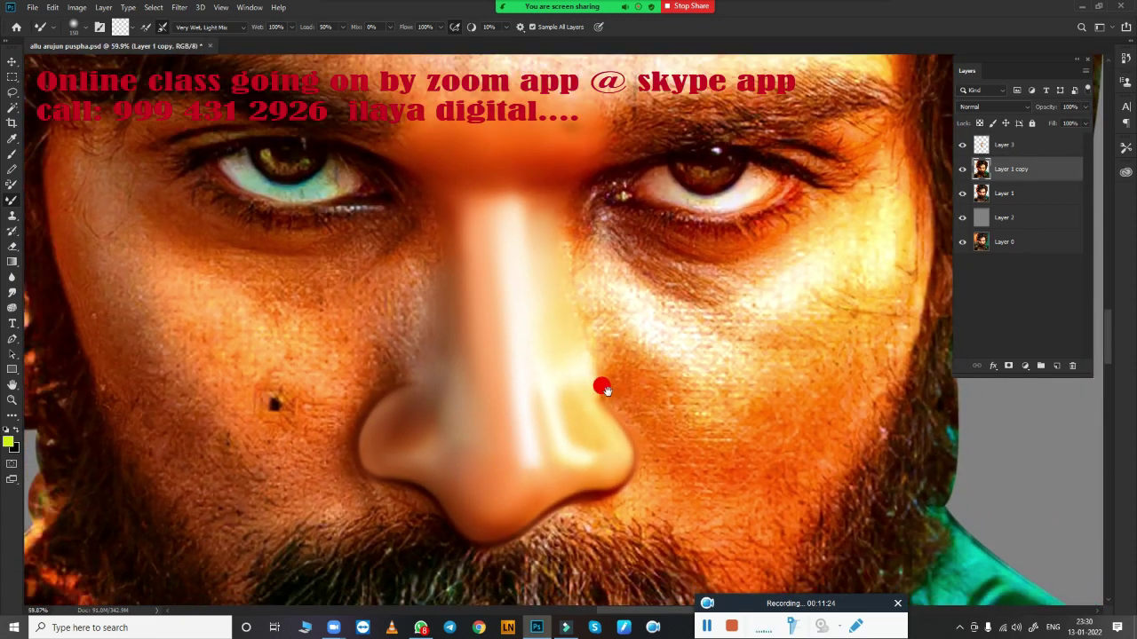
scroll(515, 393, up, 1)
scroll(517, 393, up, 1)
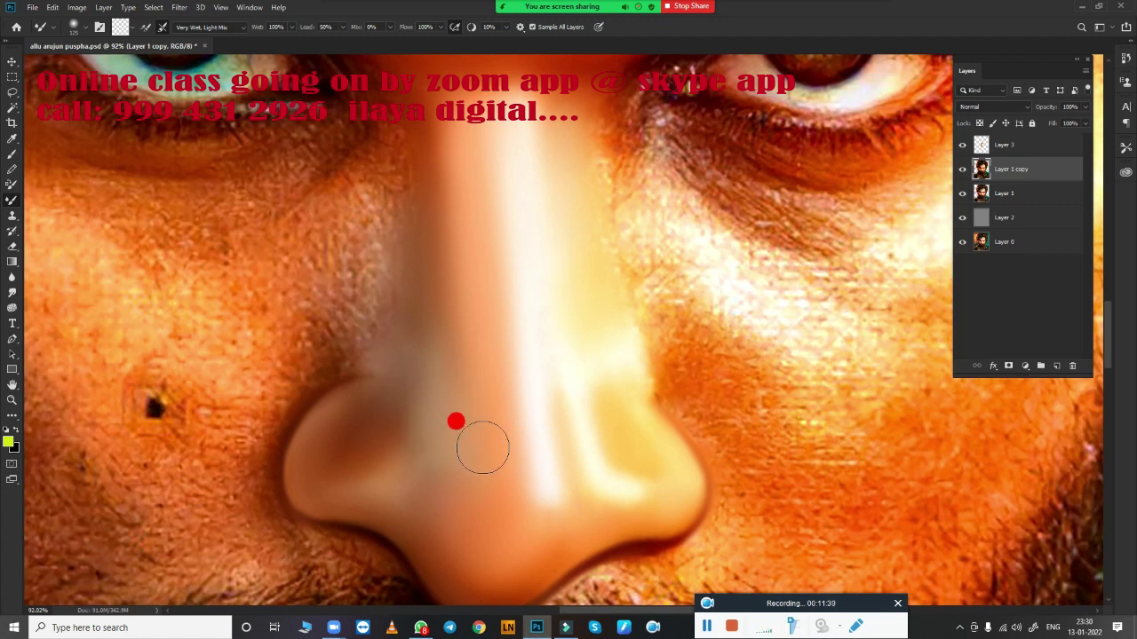
key(r)
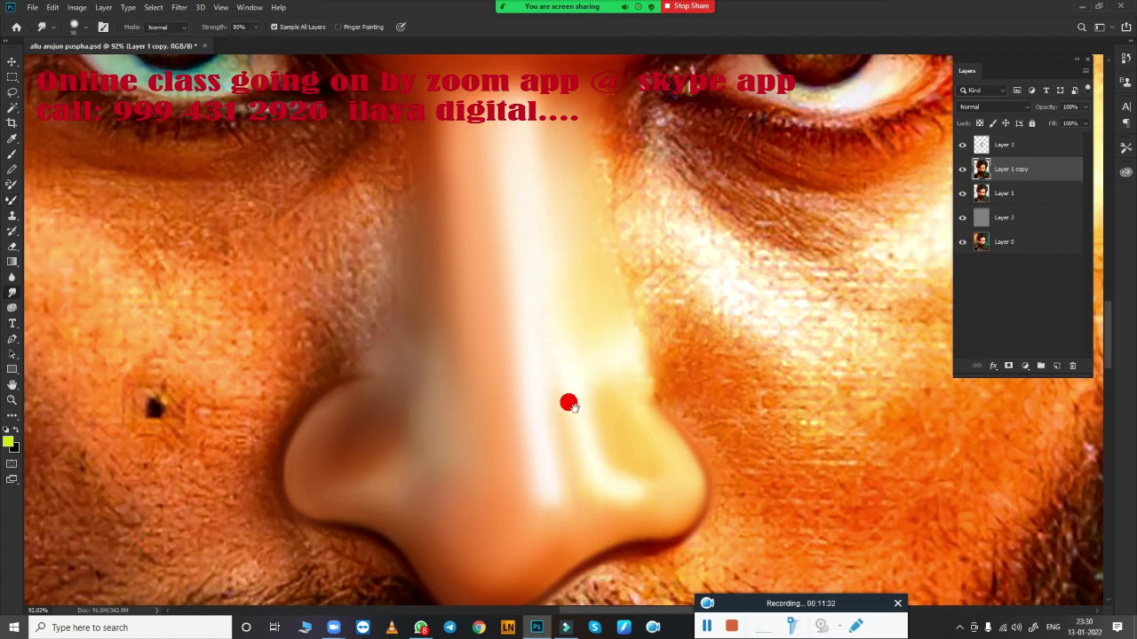
scroll(560, 398, down, 2)
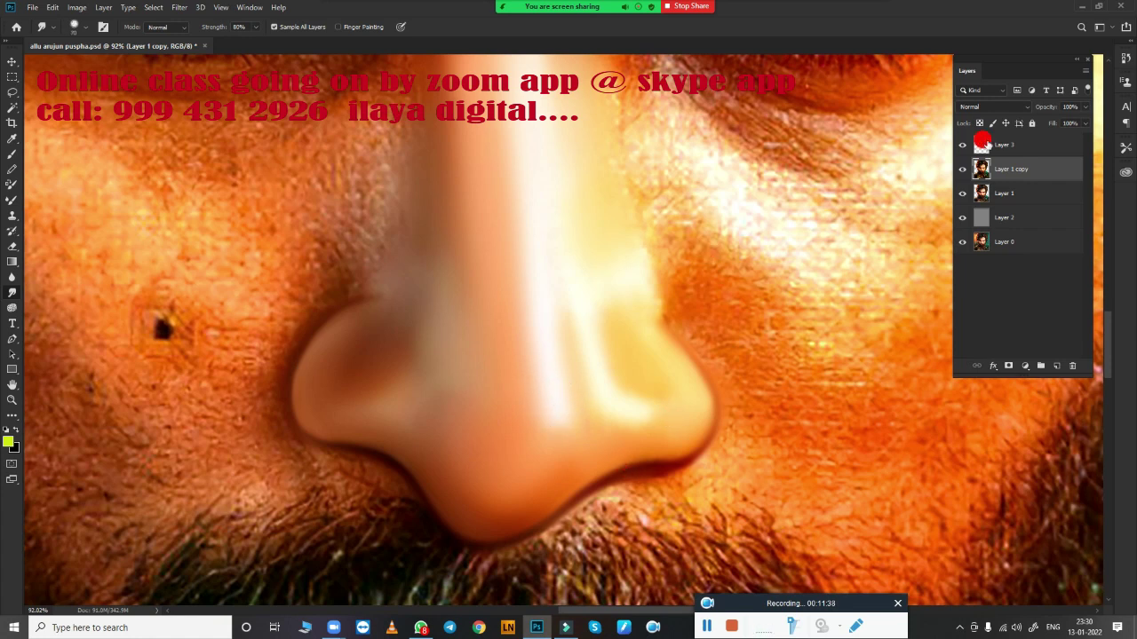
Select Layer 3 and smear the nose-bridge highlight upward between the eyes
click(990, 145)
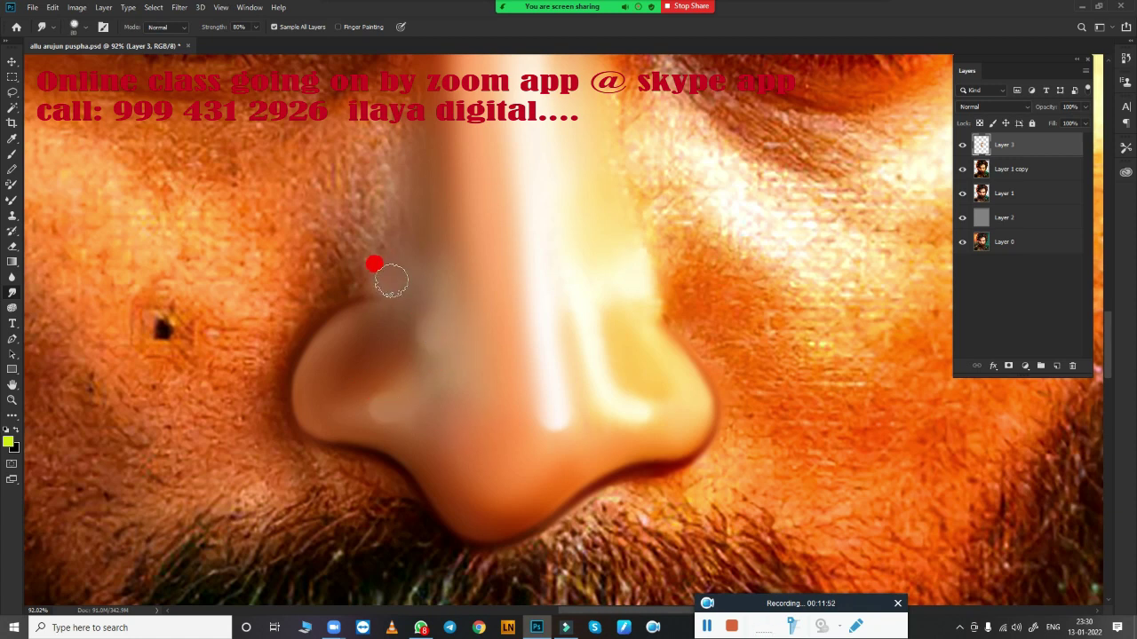
drag(553, 246, 519, 298)
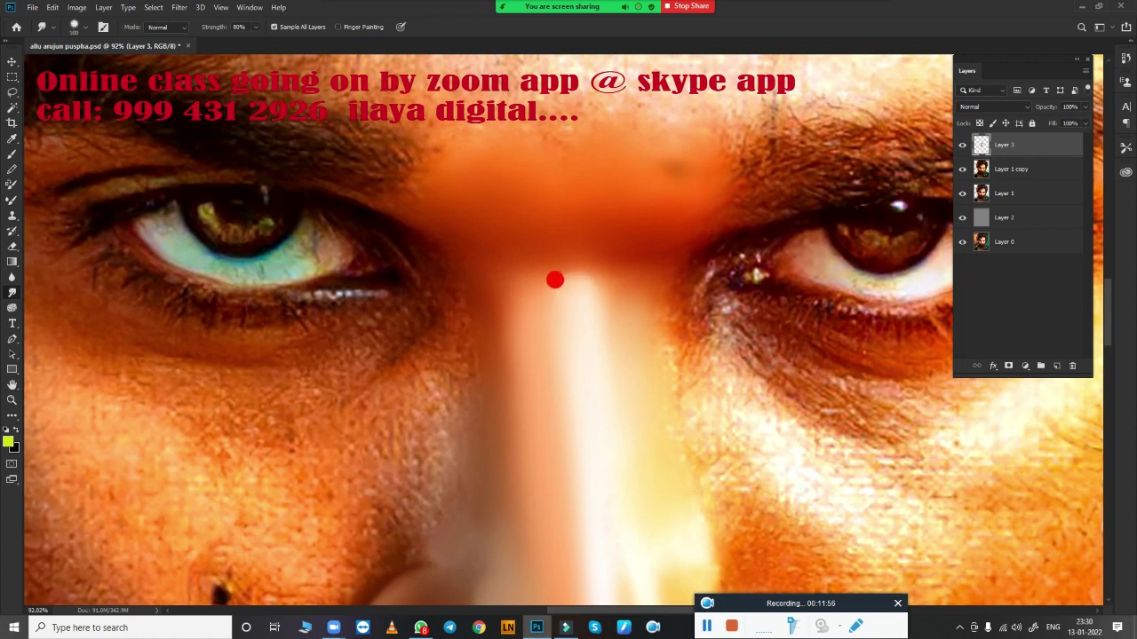
drag(578, 296, 577, 272)
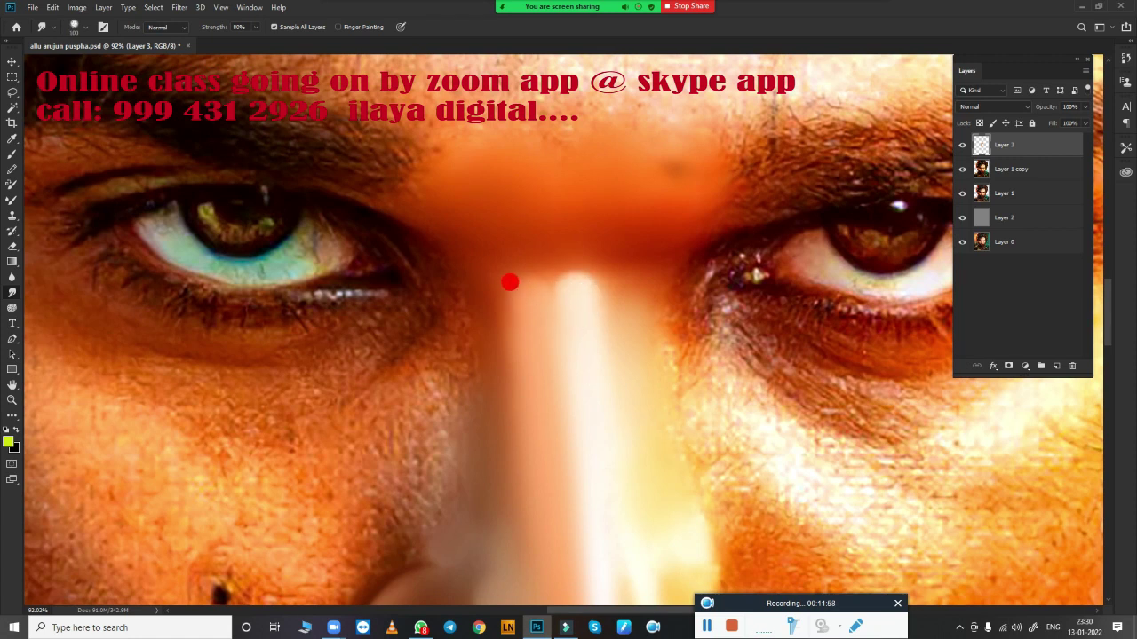
scroll(778, 398, down, 1)
scroll(778, 398, down, 3)
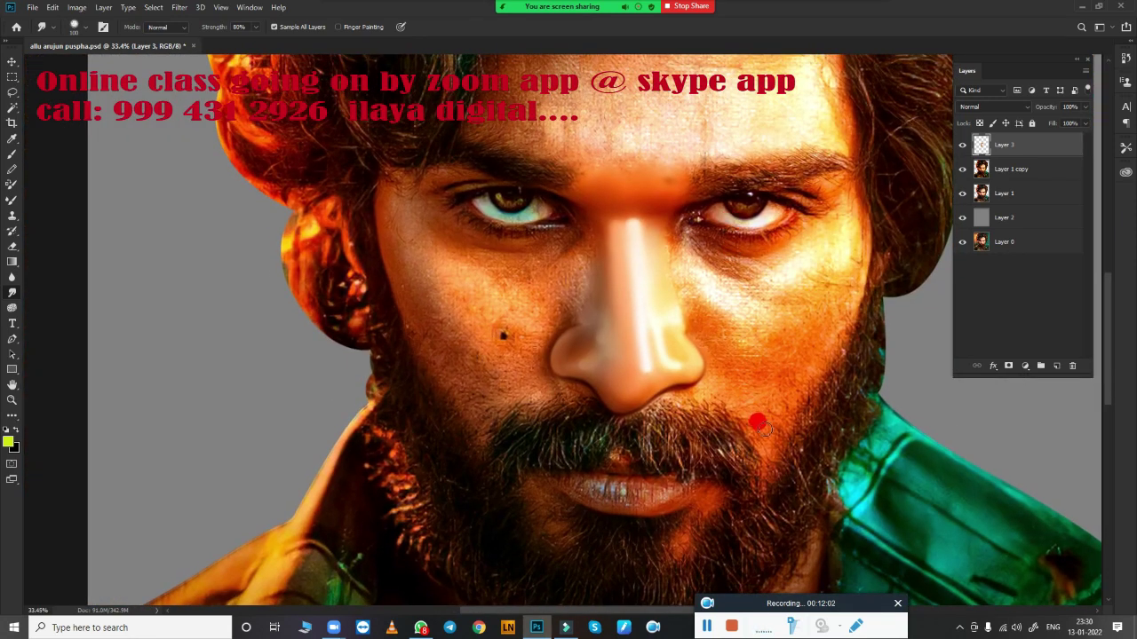
scroll(757, 423, down, 2)
scroll(533, 444, up, 4)
scroll(625, 400, up, 2)
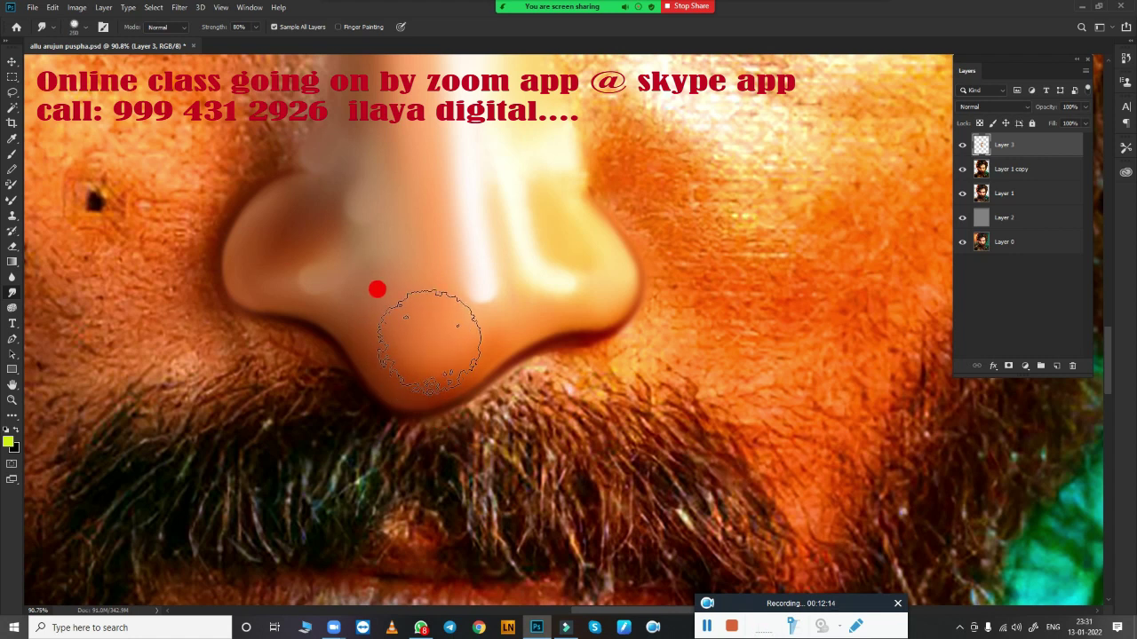
Smudge the skin along the left eyebrow and the eyelid beneath it
scroll(625, 346, down, 3)
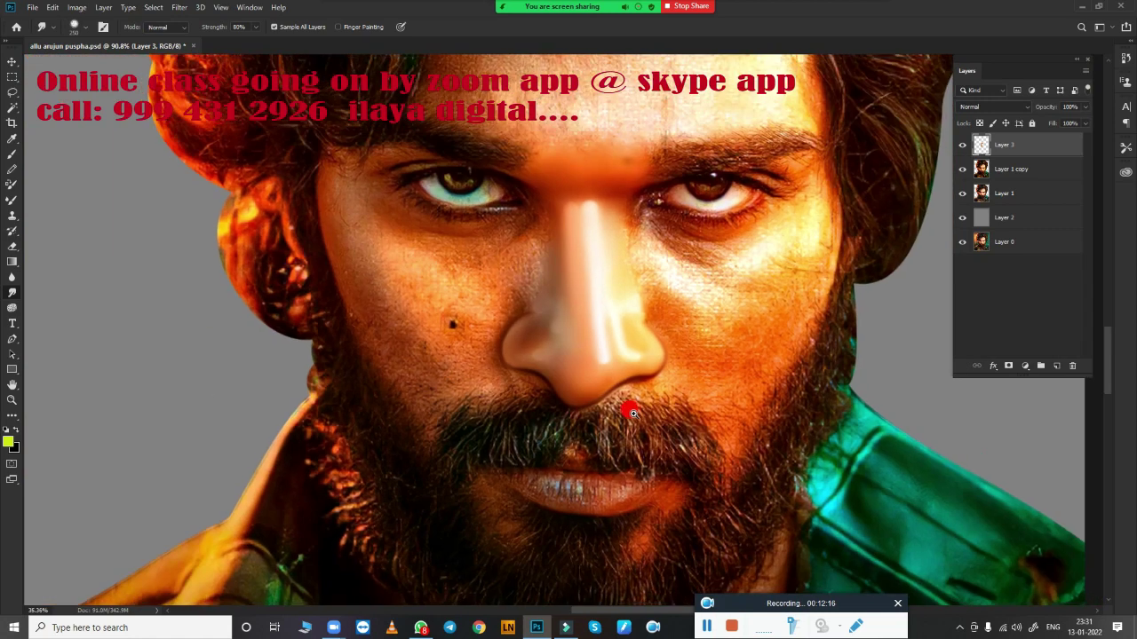
scroll(663, 368, up, 2)
scroll(588, 332, up, 1)
scroll(753, 490, down, 1)
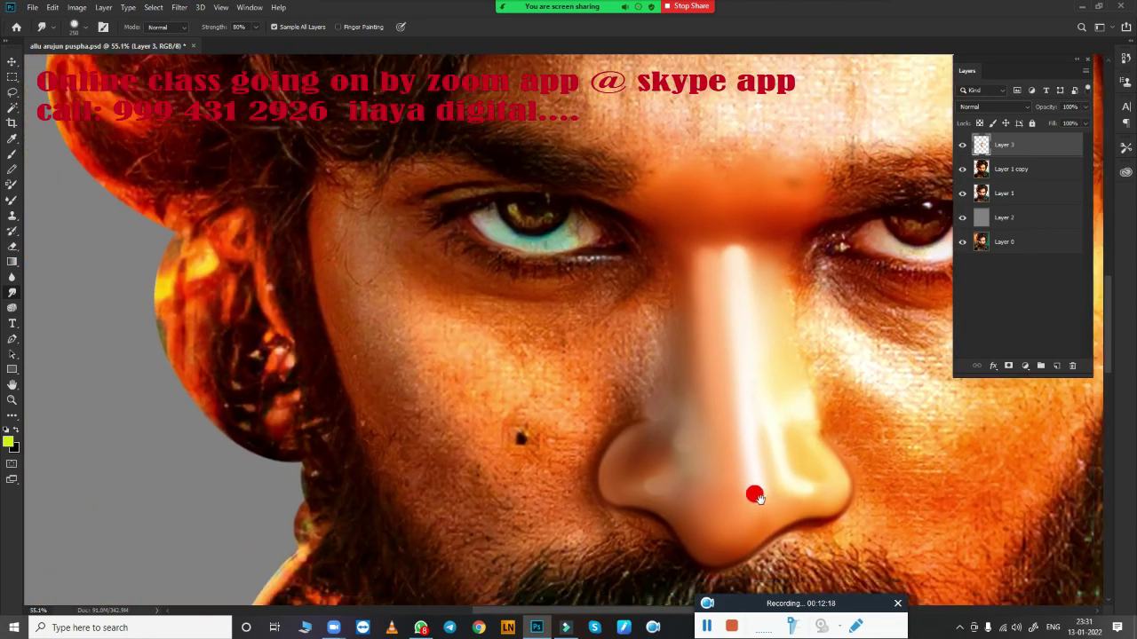
scroll(661, 444, up, 1)
scroll(556, 369, up, 1)
scroll(556, 368, up, 1)
scroll(578, 386, up, 1)
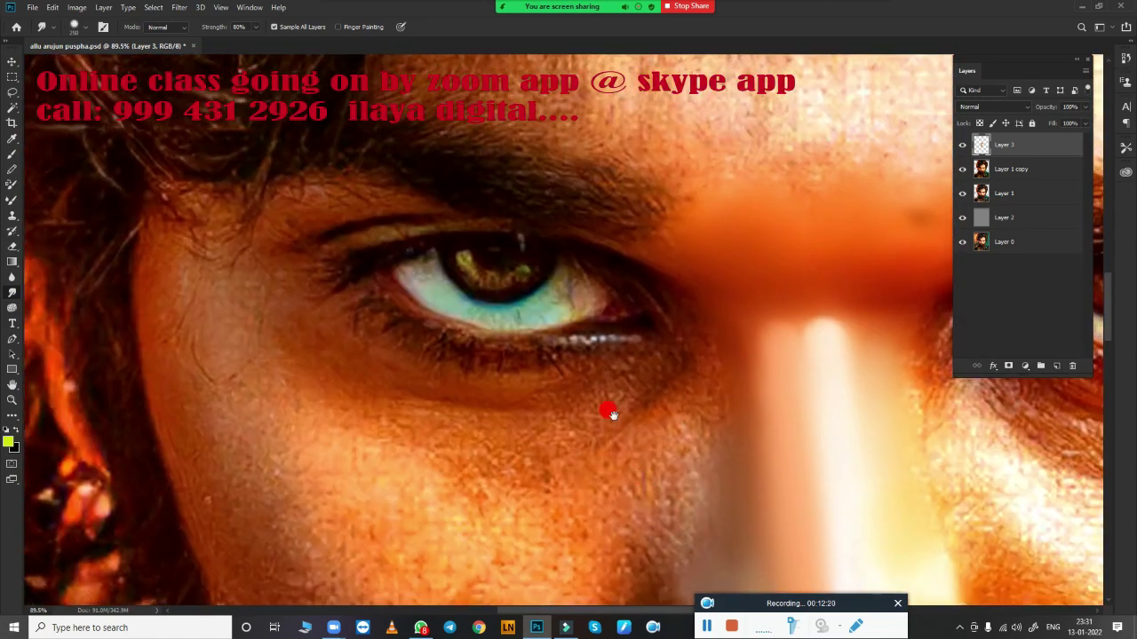
scroll(609, 411, down, 3)
scroll(513, 365, up, 1)
scroll(526, 368, up, 1)
scroll(538, 373, up, 2)
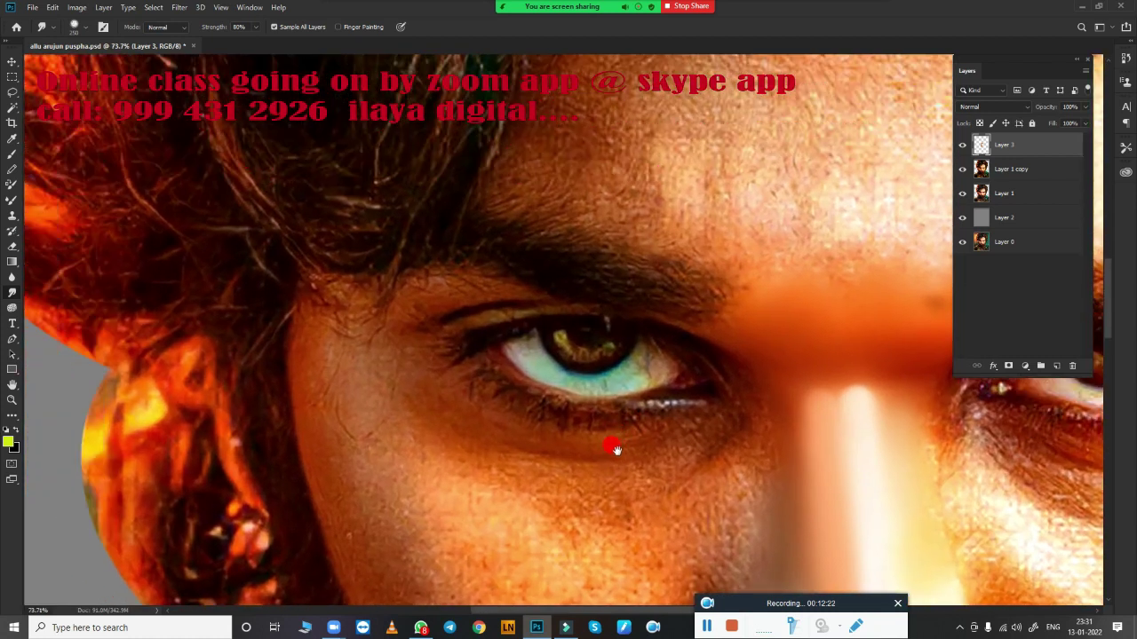
scroll(614, 449, down, 1)
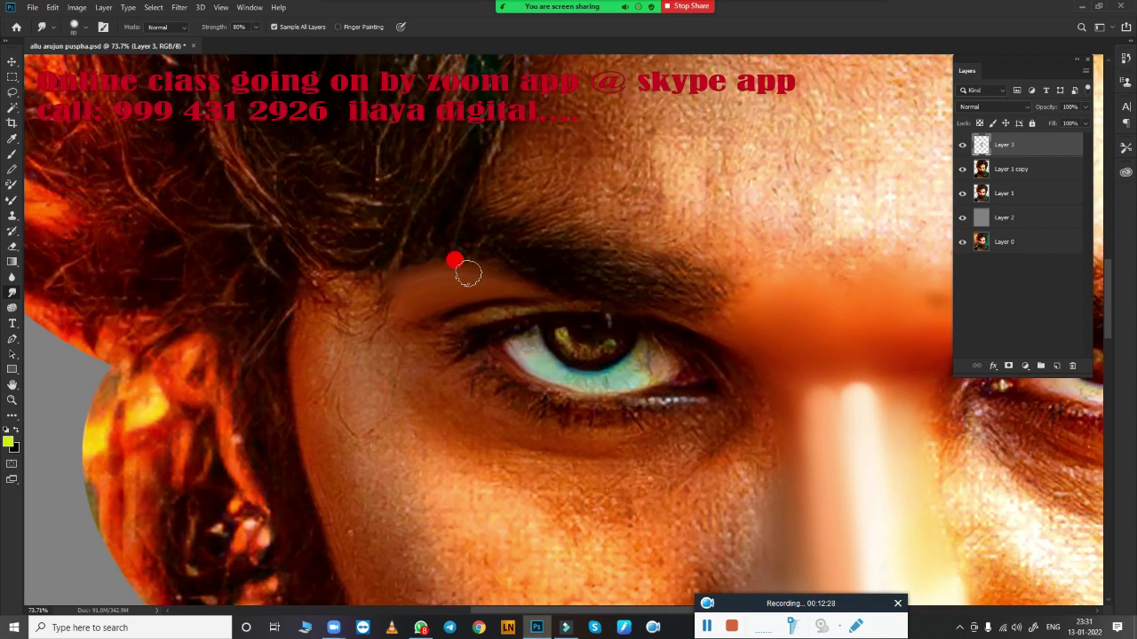
drag(468, 274, 523, 288)
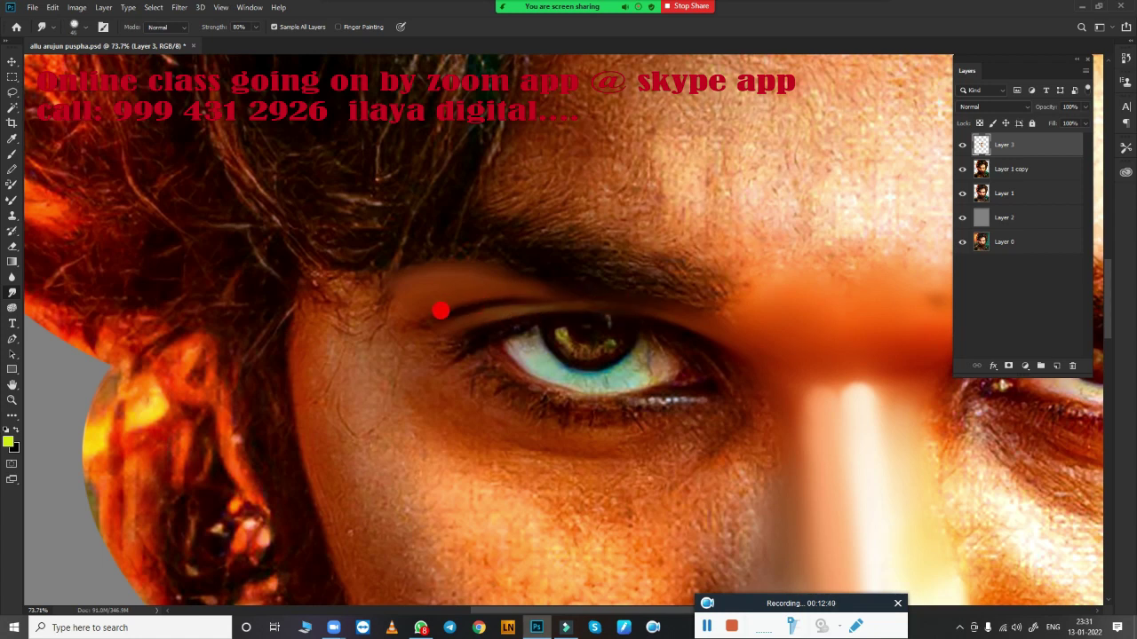
scroll(539, 447, up, 5)
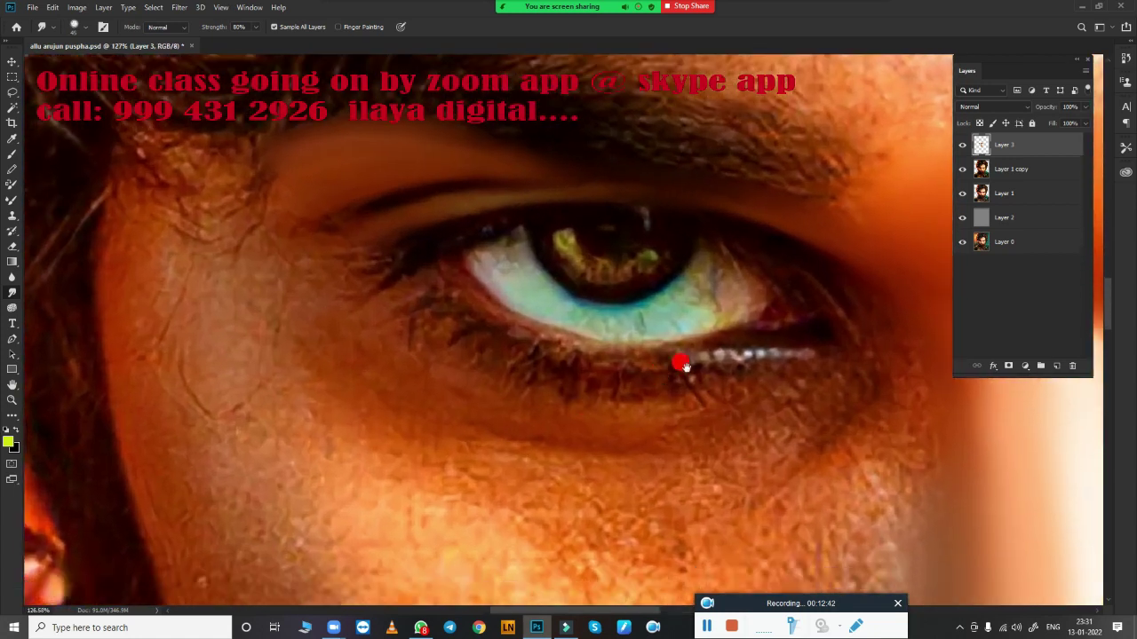
Blend the dark crease below the left eye with the Mixer Brush
key(b)
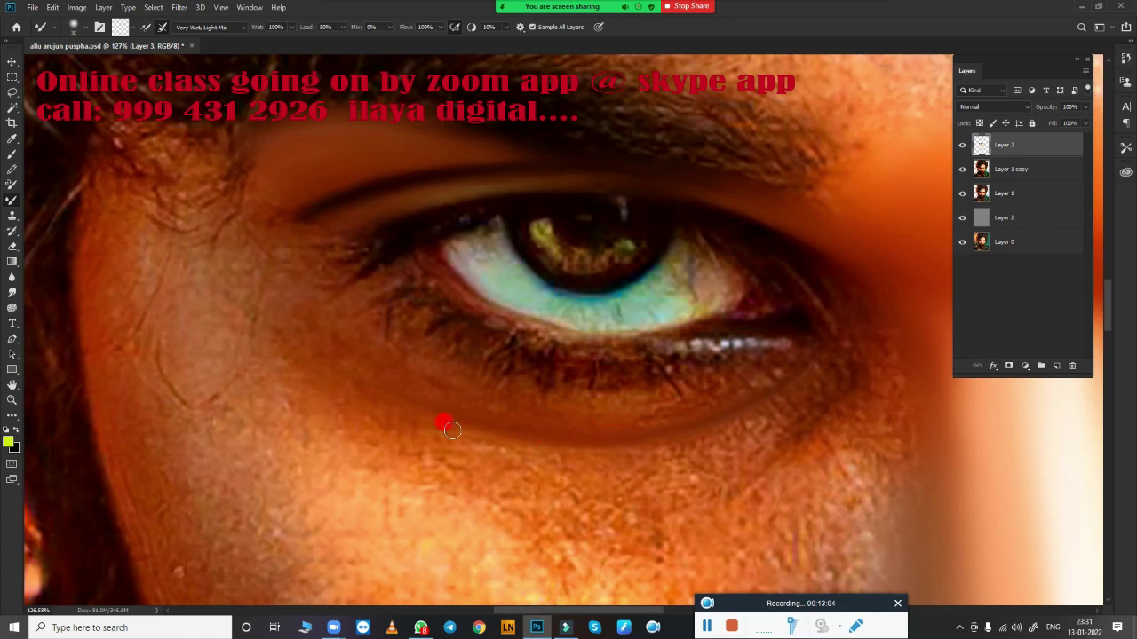
mouse_move(844, 389)
mouse_down()
mouse_move(815, 394)
mouse_move(685, 497)
mouse_move(678, 449)
mouse_up()
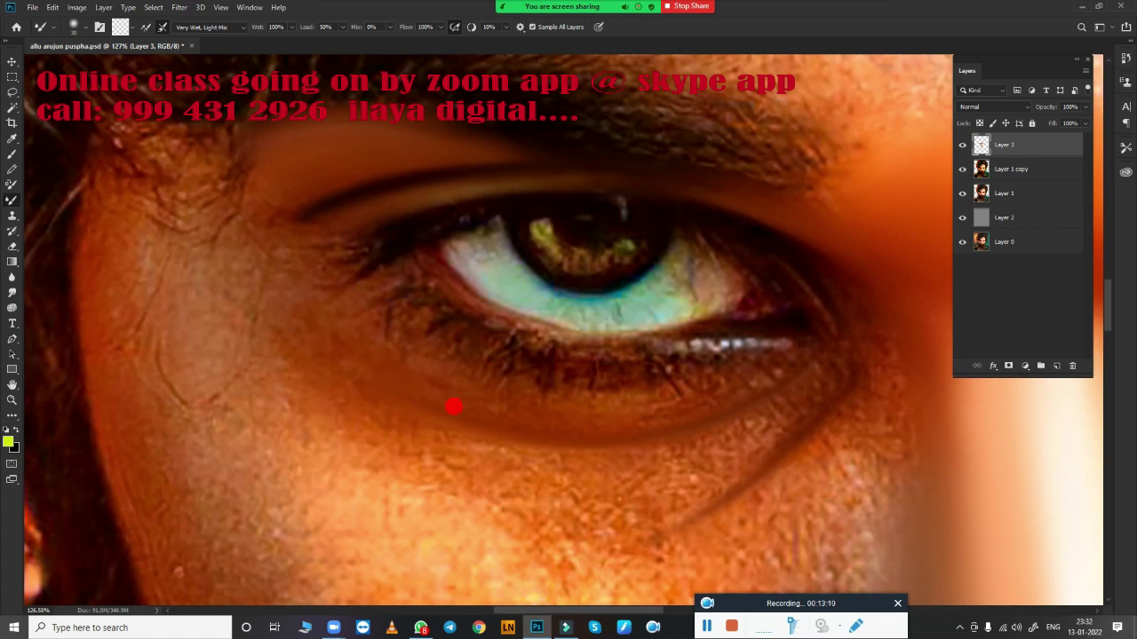
alt+scroll(453, 407, down, 5)
scroll(553, 406, down, 3)
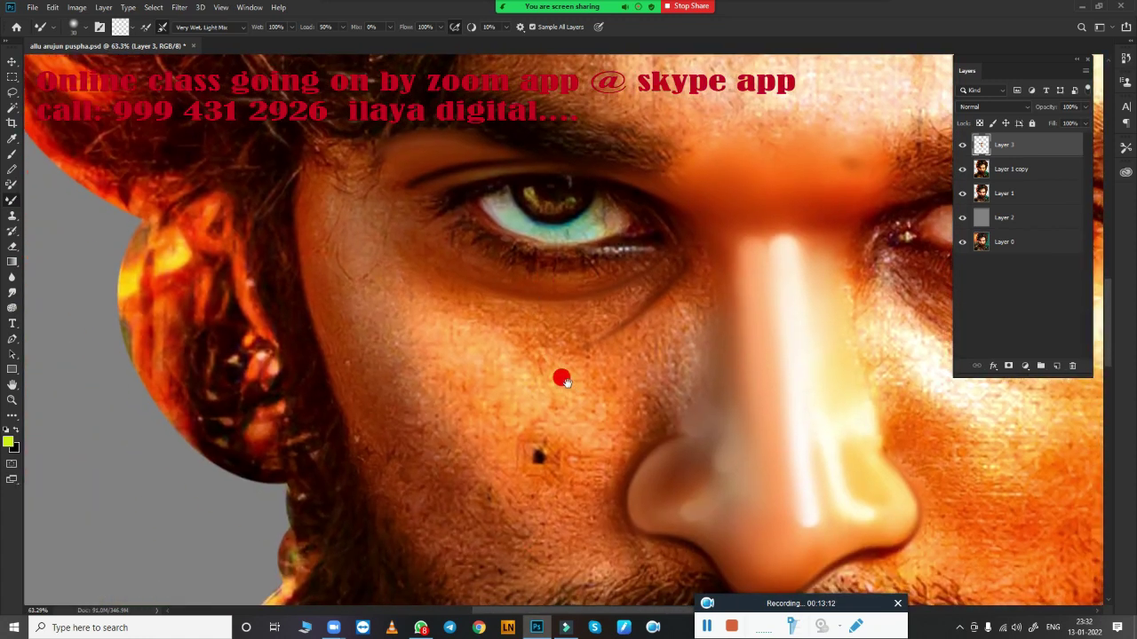
Rotate the canvas view about 87 degrees and zoom in on the forehead
key(r)
drag(302, 411, 484, 133)
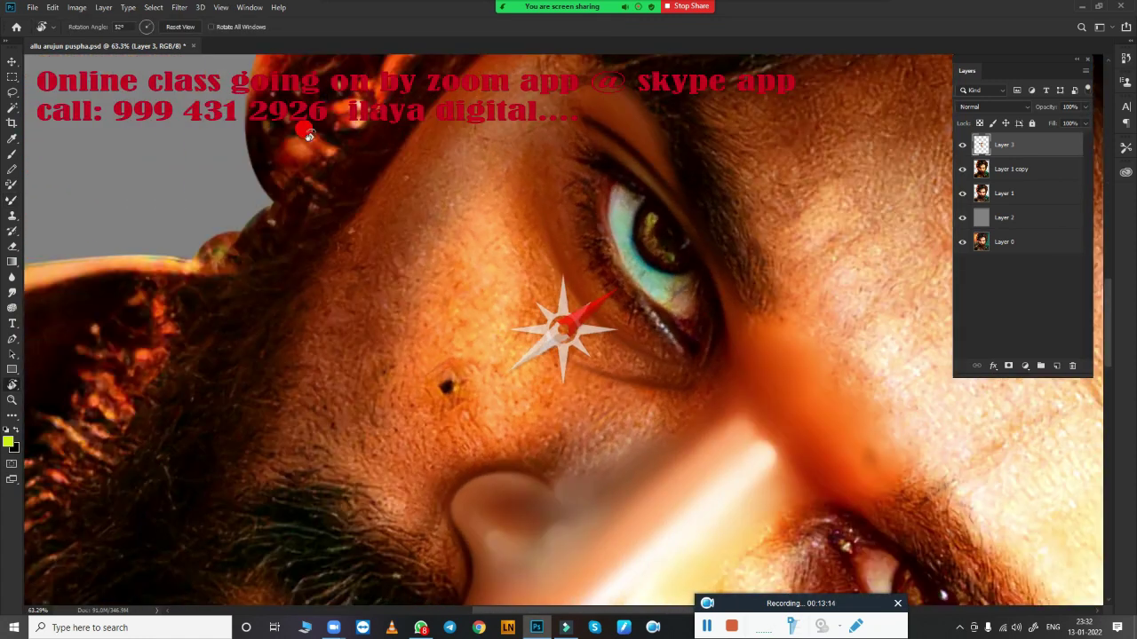
alt+scroll(568, 234, up, 2)
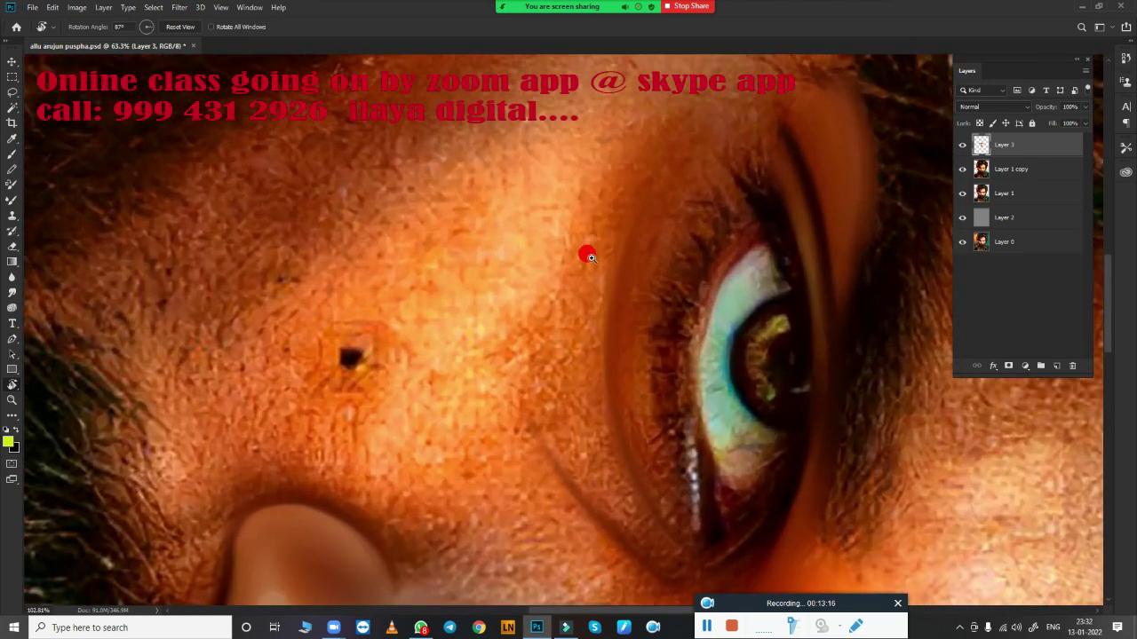
scroll(586, 248, up, 3)
alt+scroll(568, 342, up, 1)
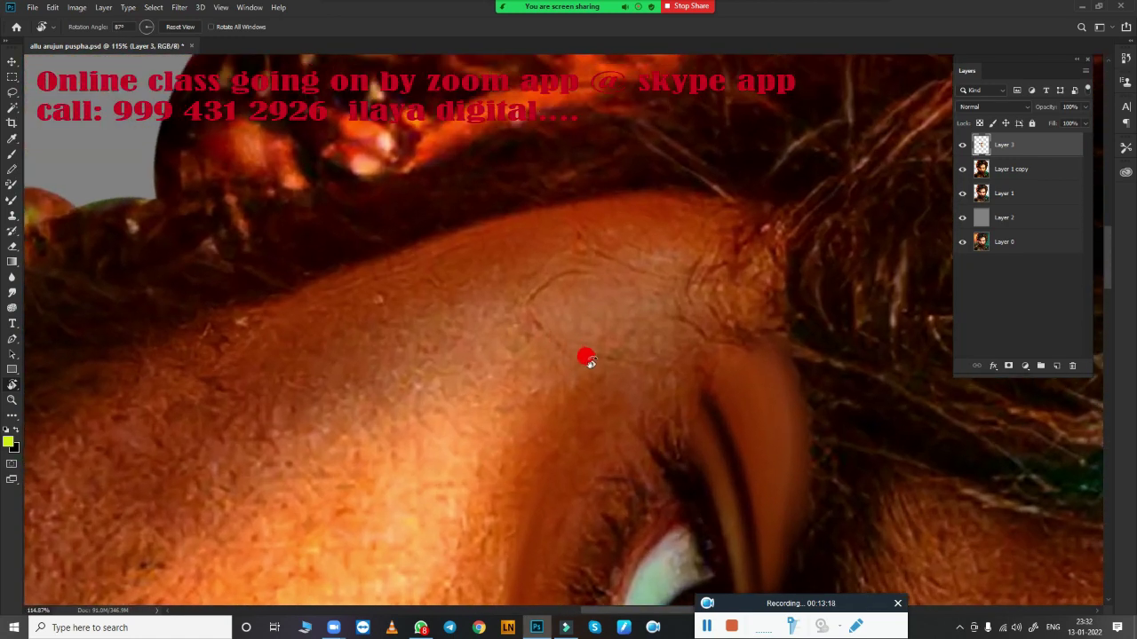
Smudge the forehead skin along the hairline, briefly checking the Filmora export
key(r)
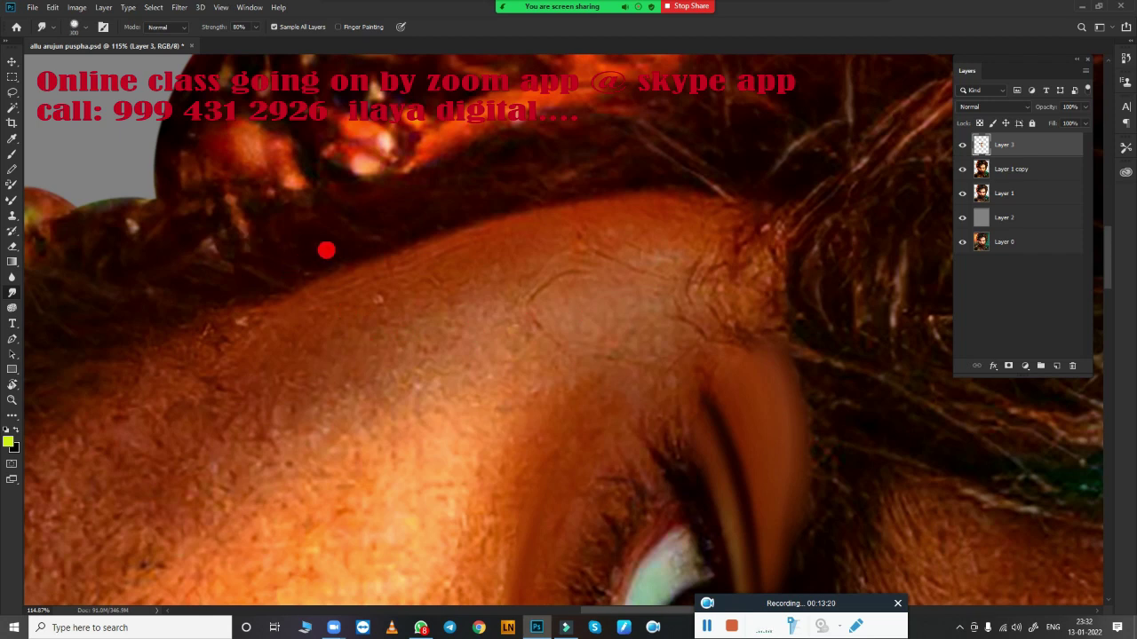
mouse_move(285, 289)
mouse_down()
mouse_move(345, 251)
mouse_move(302, 276)
mouse_move(353, 260)
mouse_up()
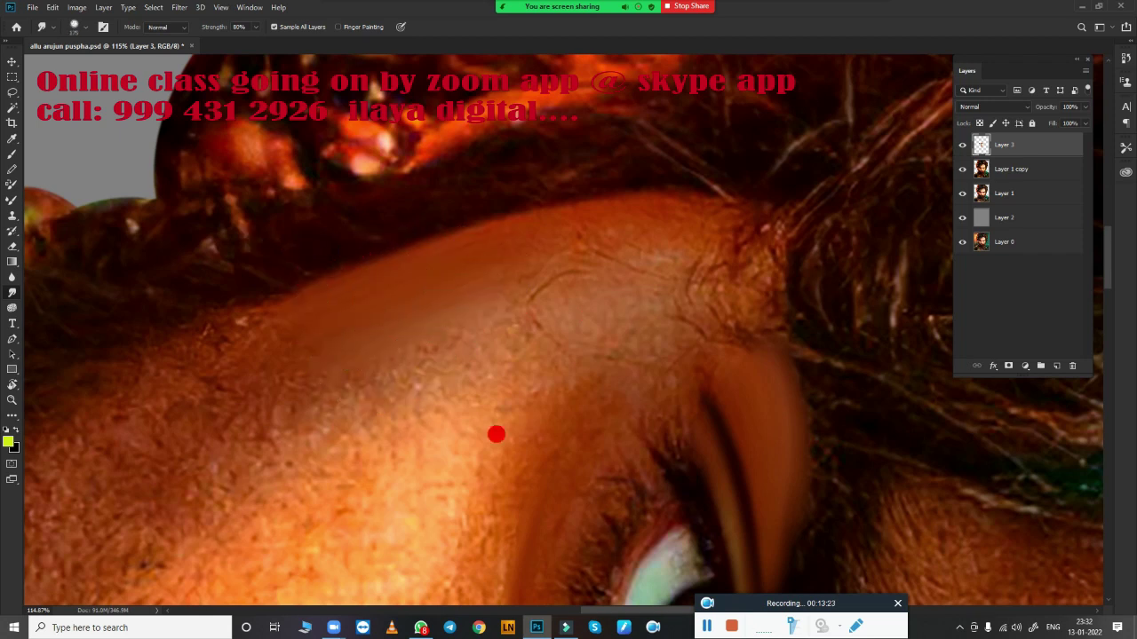
click(573, 626)
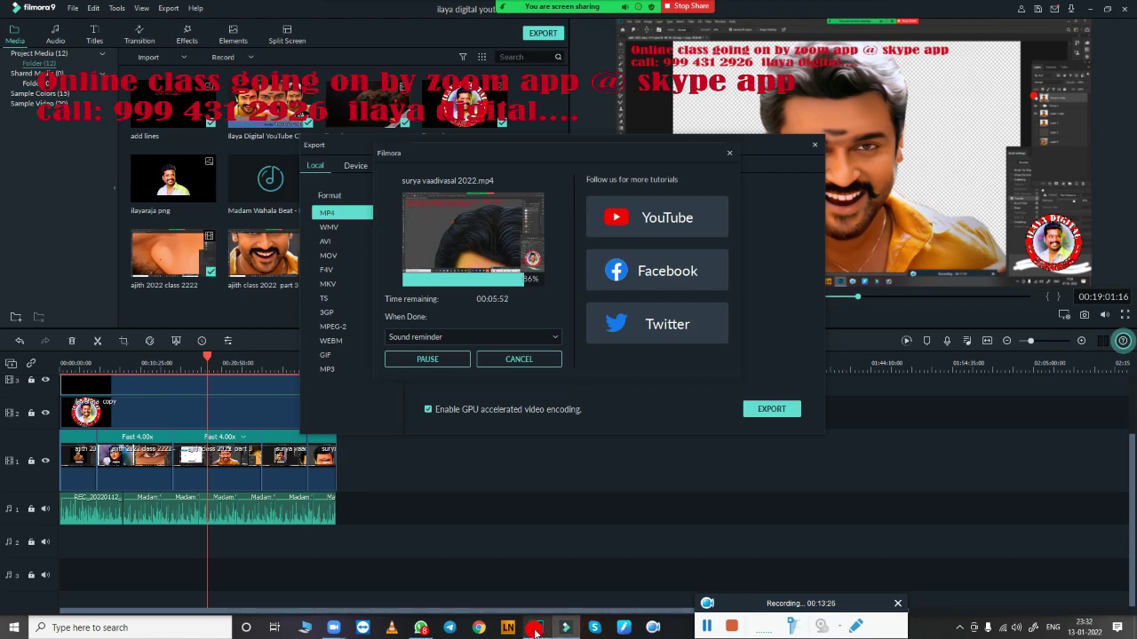
click(536, 627)
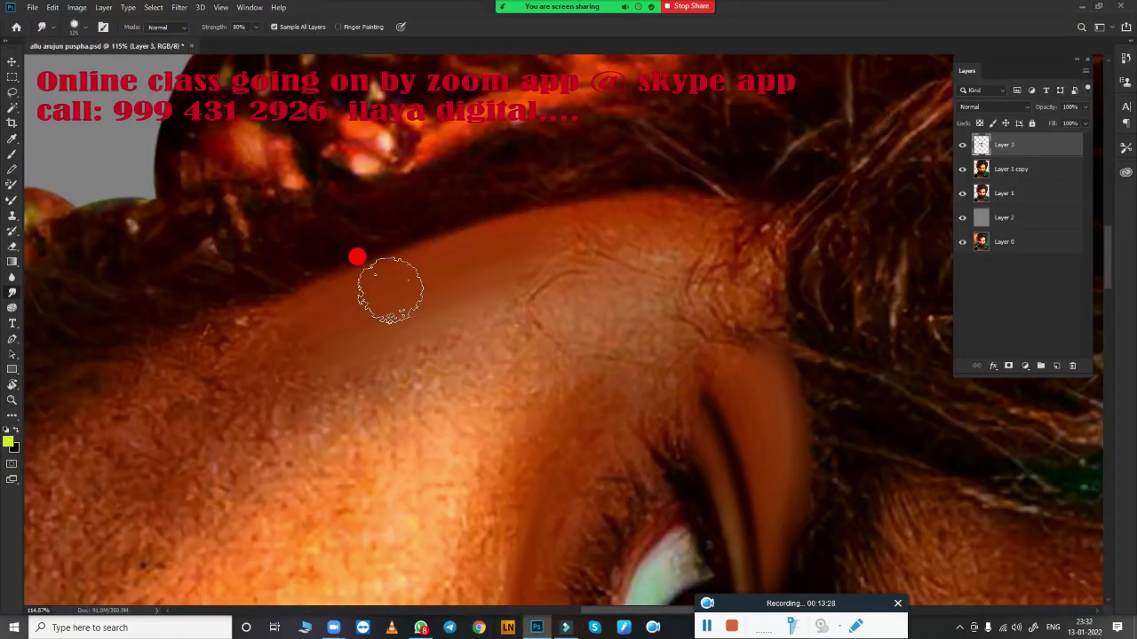
Smudge the forehead at 80% with 250 and 150 px brushes, blending it into the right hairline
mouse_move(629, 189)
mouse_down()
mouse_move(699, 177)
mouse_move(619, 183)
mouse_move(263, 287)
mouse_move(363, 252)
mouse_move(566, 244)
mouse_up()
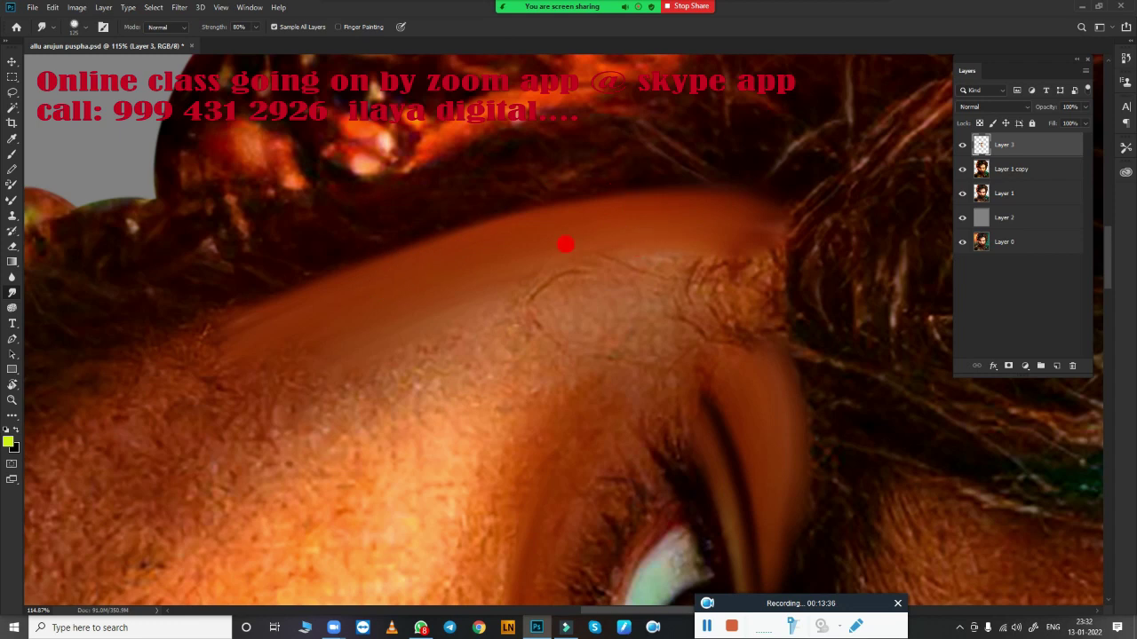
key(bracketright)
key(bracketright)
key(bracketright)
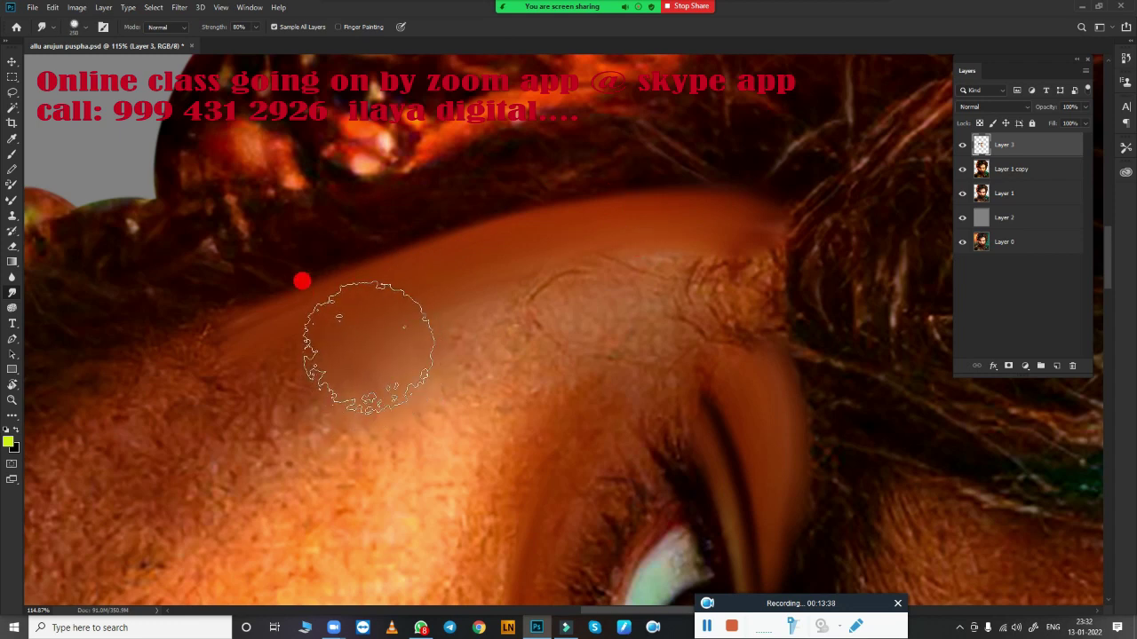
mouse_move(450, 324)
mouse_down()
mouse_move(534, 312)
mouse_move(701, 241)
mouse_move(728, 267)
mouse_up()
key(bracketleft)
key(bracketleft)
key(bracketleft)
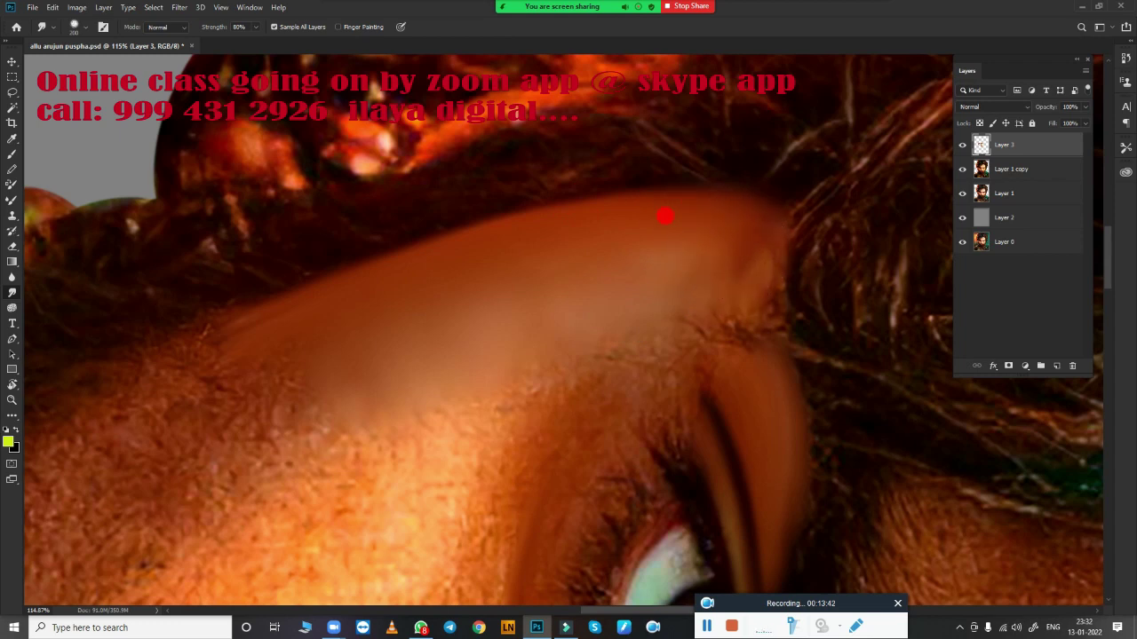
drag(639, 279, 737, 254)
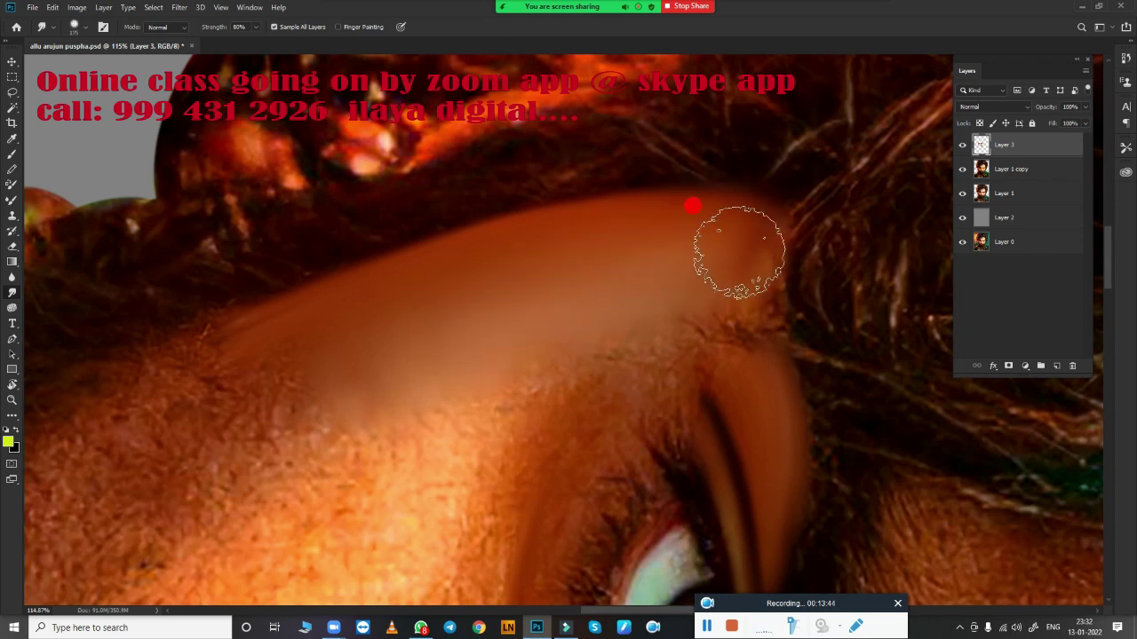
mouse_move(342, 330)
mouse_down()
mouse_move(690, 236)
mouse_move(722, 242)
mouse_up()
drag(610, 254, 723, 229)
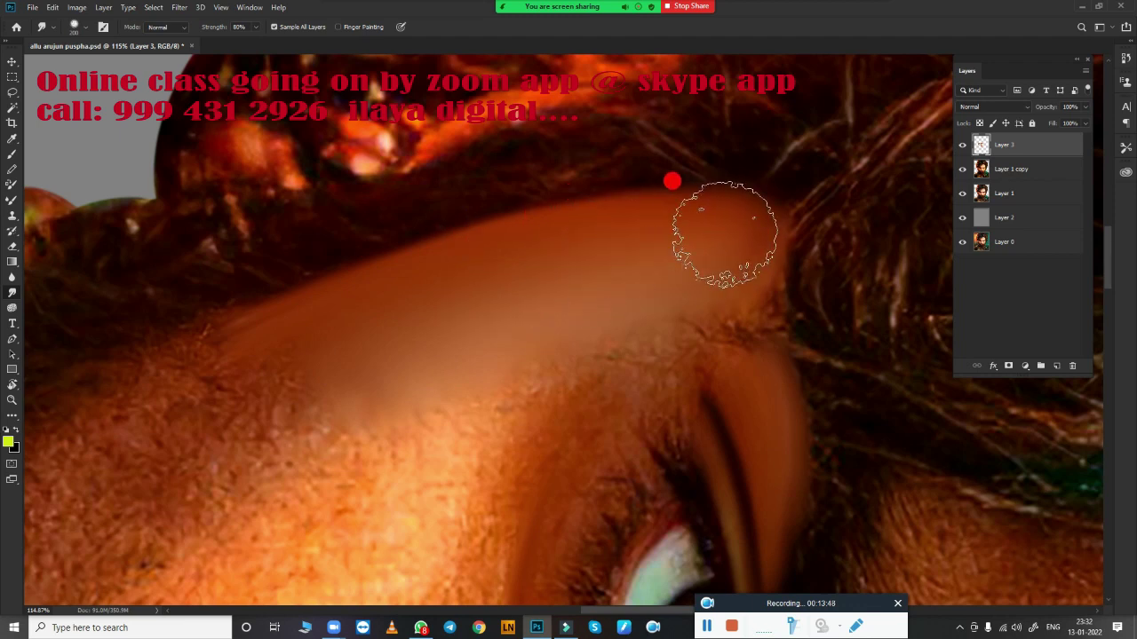
drag(384, 317, 749, 237)
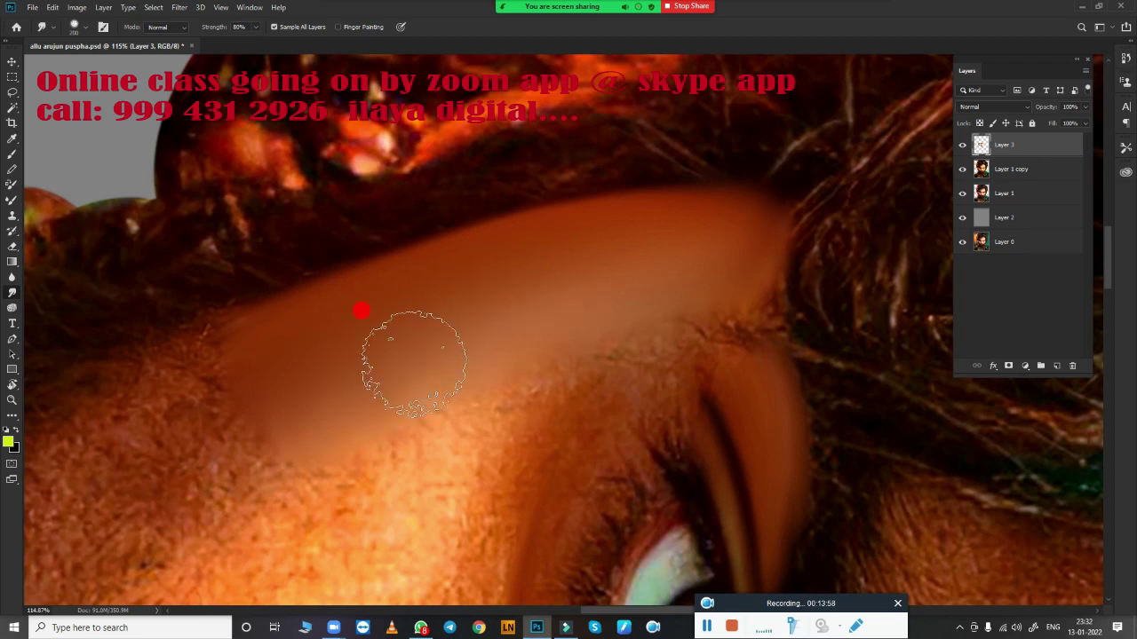
Pan the view to the eye and switch to the Mixer Brush (Very Wet, Light Mix)
scroll(665, 276, down, 5)
scroll(665, 276, left, 3)
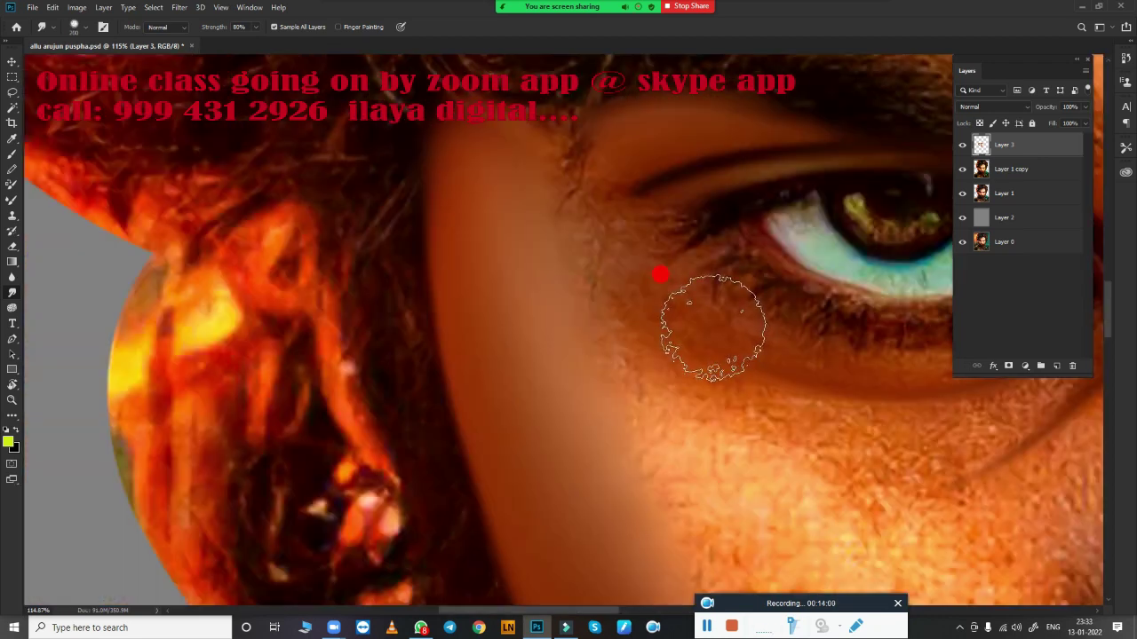
scroll(577, 311, down, 5)
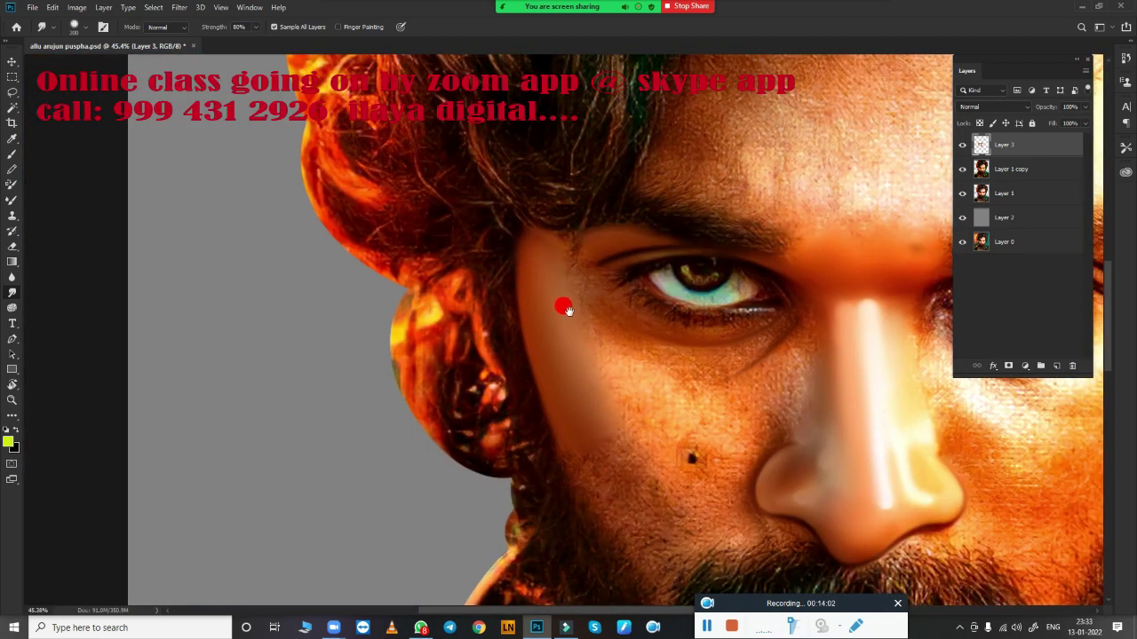
scroll(573, 312, up, 1)
scroll(595, 318, up, 3)
scroll(606, 321, up, 3)
scroll(542, 388, right, 2)
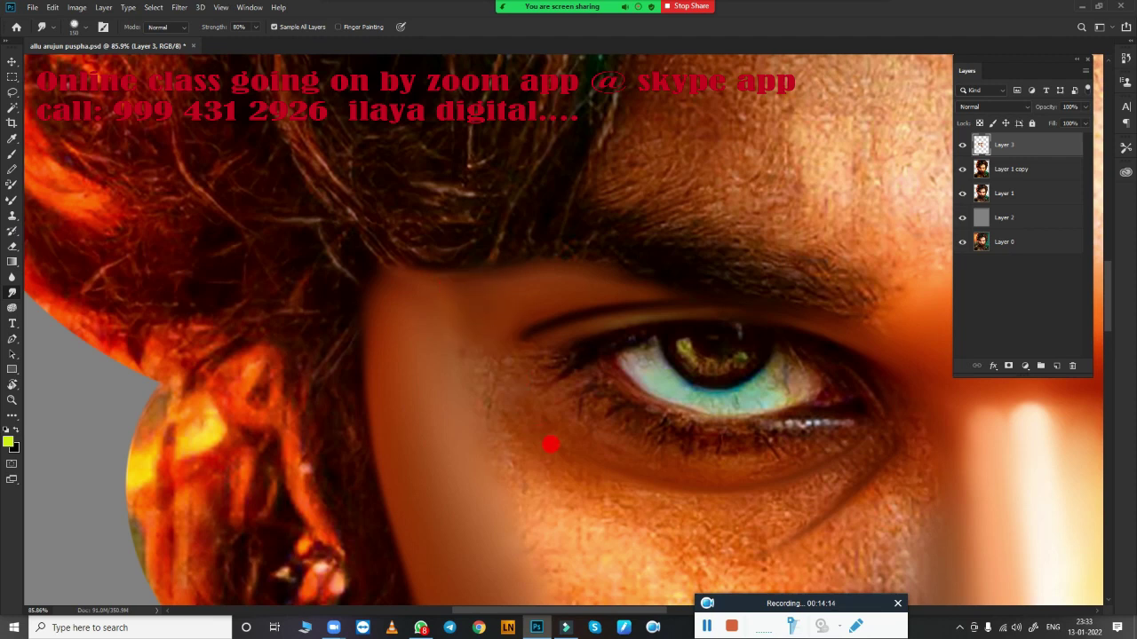
key(b)
Resize the Mixer Brush to about 250 px and bring up Filmora's export progress
scroll(657, 452, down, 2)
scroll(621, 411, up, 5)
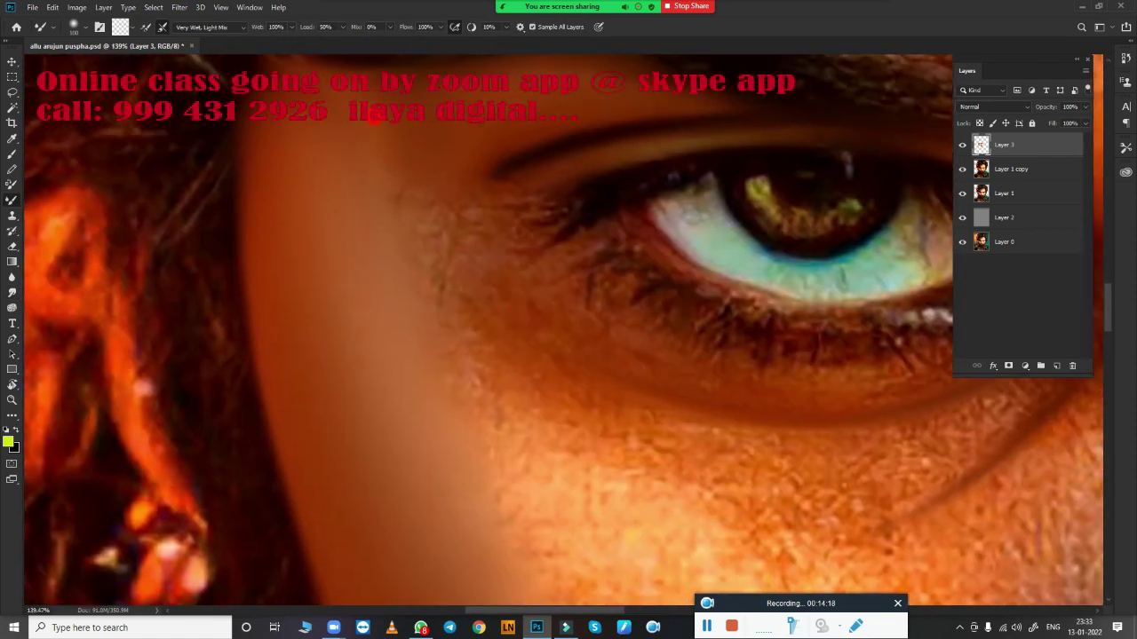
key(bracketleft)
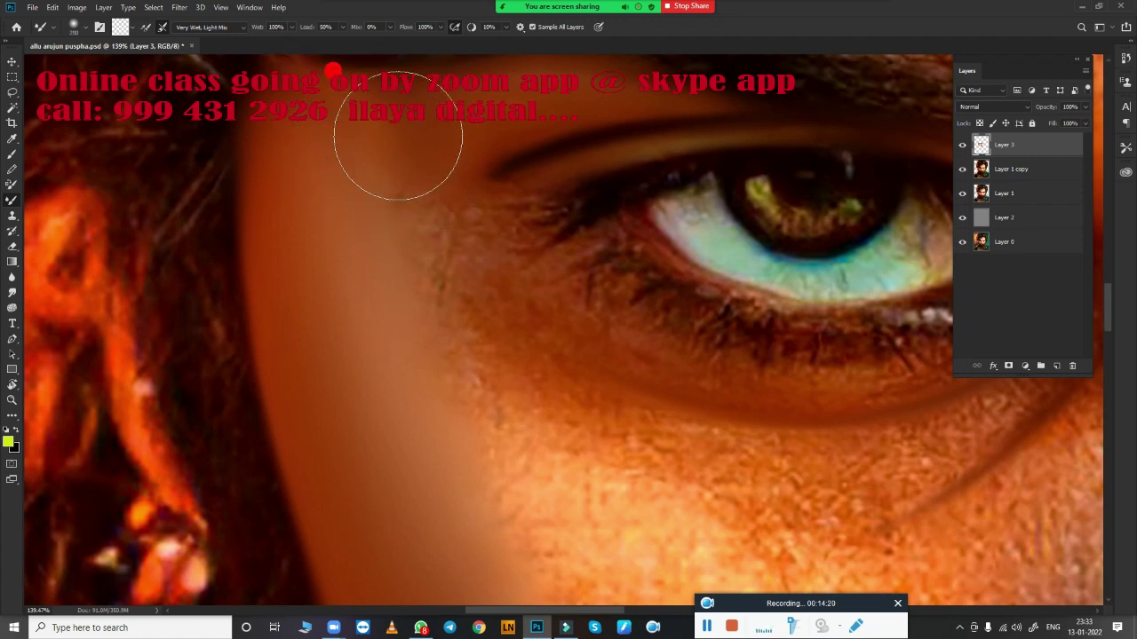
drag(382, 270, 457, 328)
key(bracketright)
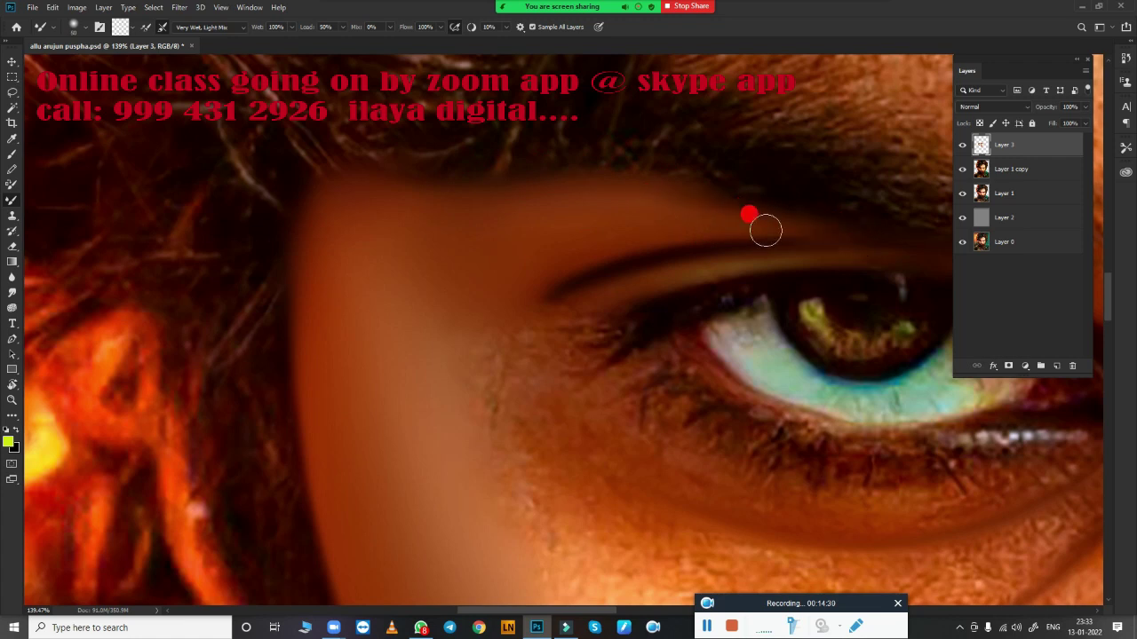
click(565, 627)
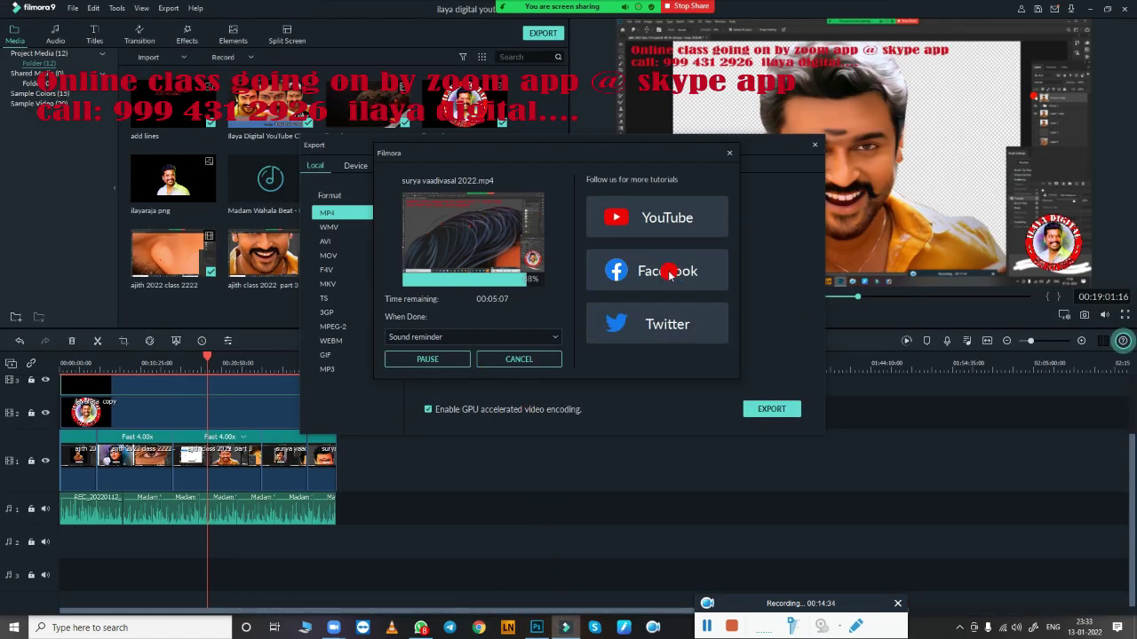
Switch from Filmora back to the portrait in Photoshop
click(536, 627)
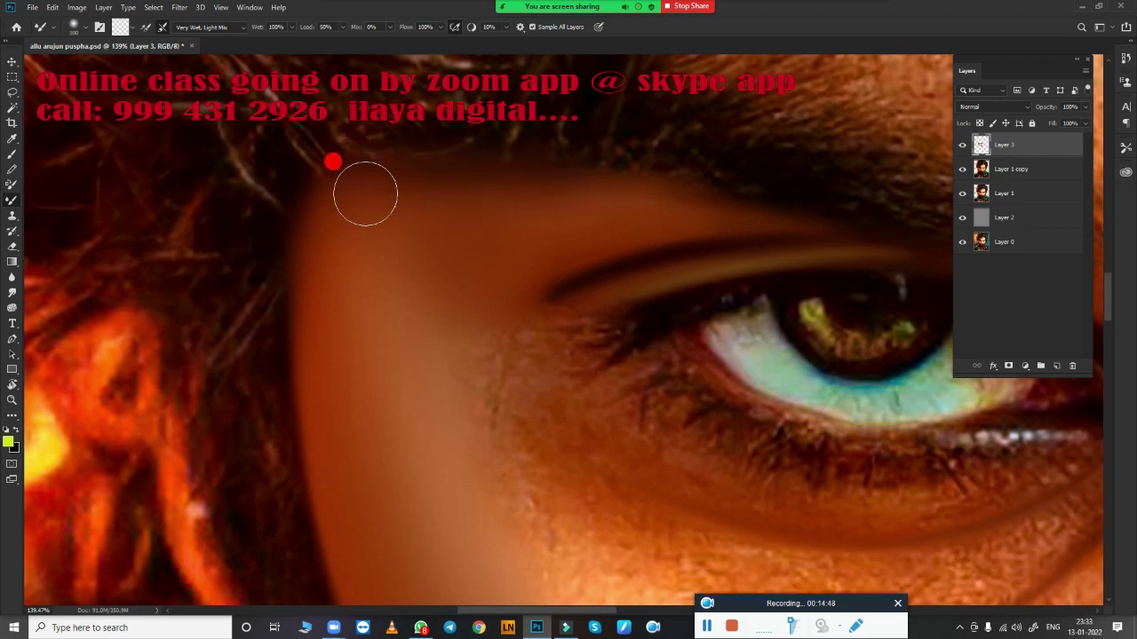
scroll(632, 420, down, 3)
Zoom in on the eye and soften the dark under-eye crease with the Mixer Brush
scroll(687, 453, down, 3)
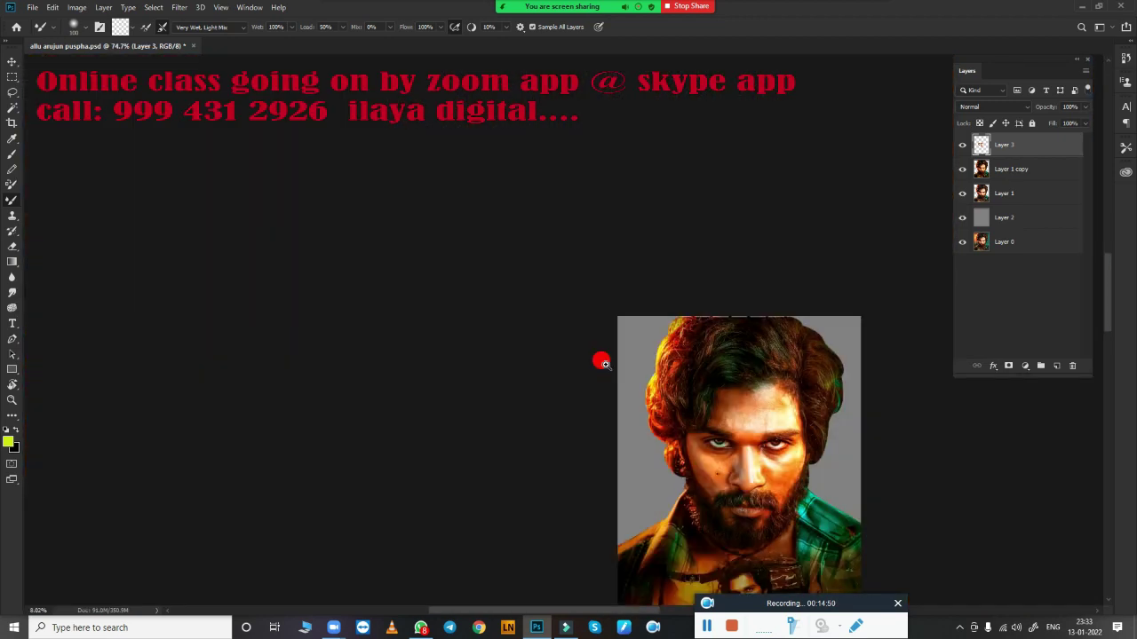
scroll(601, 358, up, 2)
scroll(654, 368, up, 1)
scroll(537, 320, up, 1)
scroll(568, 340, up, 2)
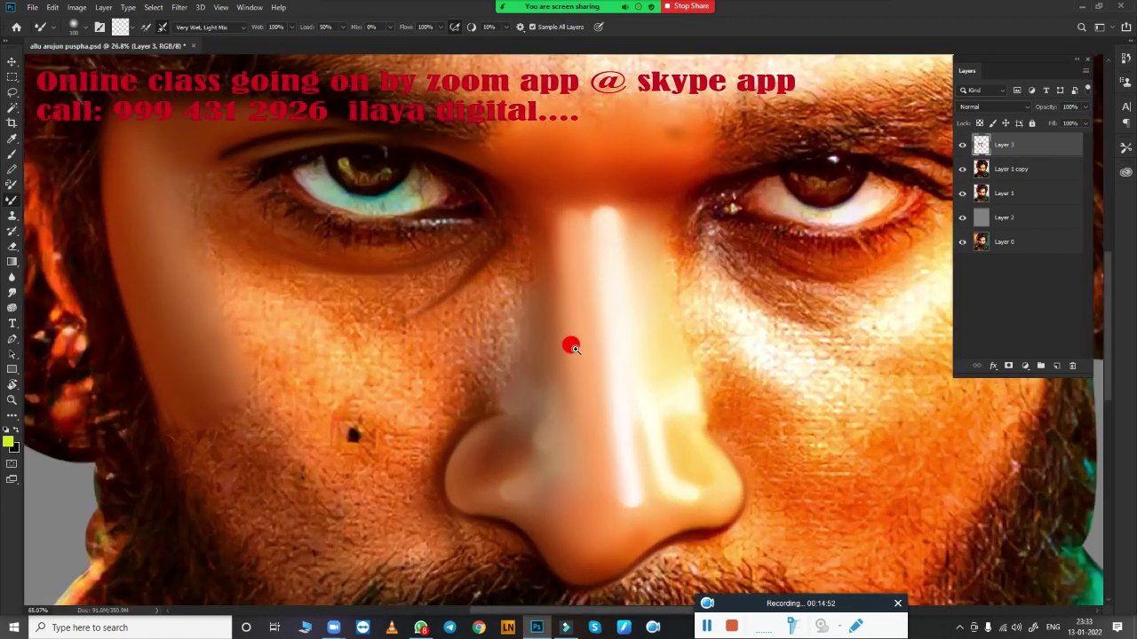
scroll(512, 380, up, 1)
scroll(512, 379, up, 1)
scroll(460, 317, up, 1)
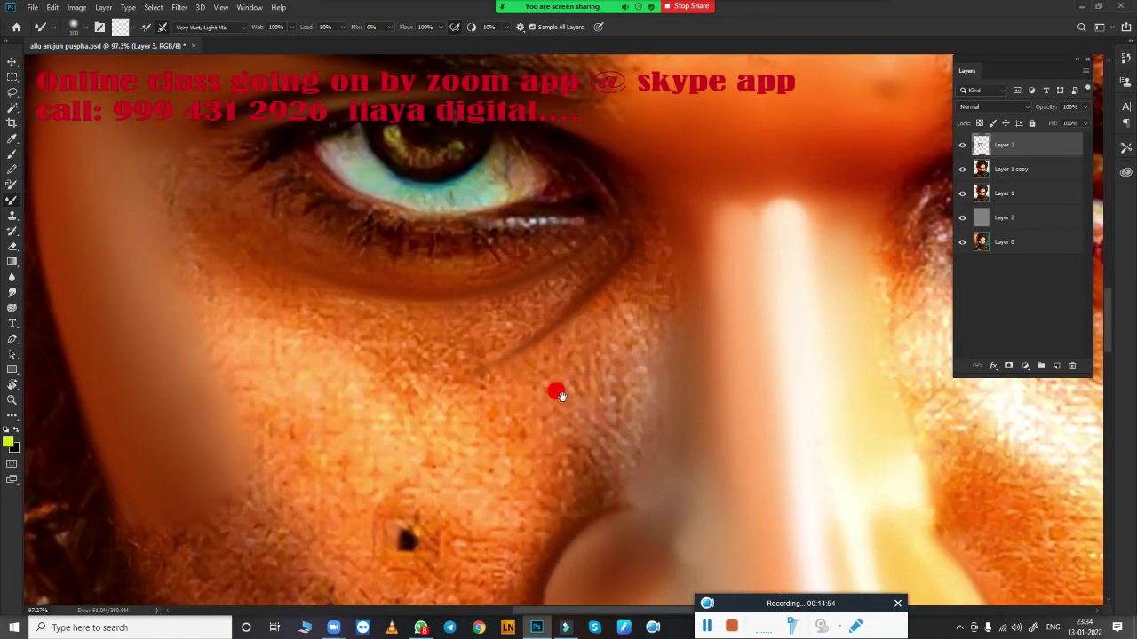
scroll(553, 388, up, 1)
drag(517, 318, 464, 312)
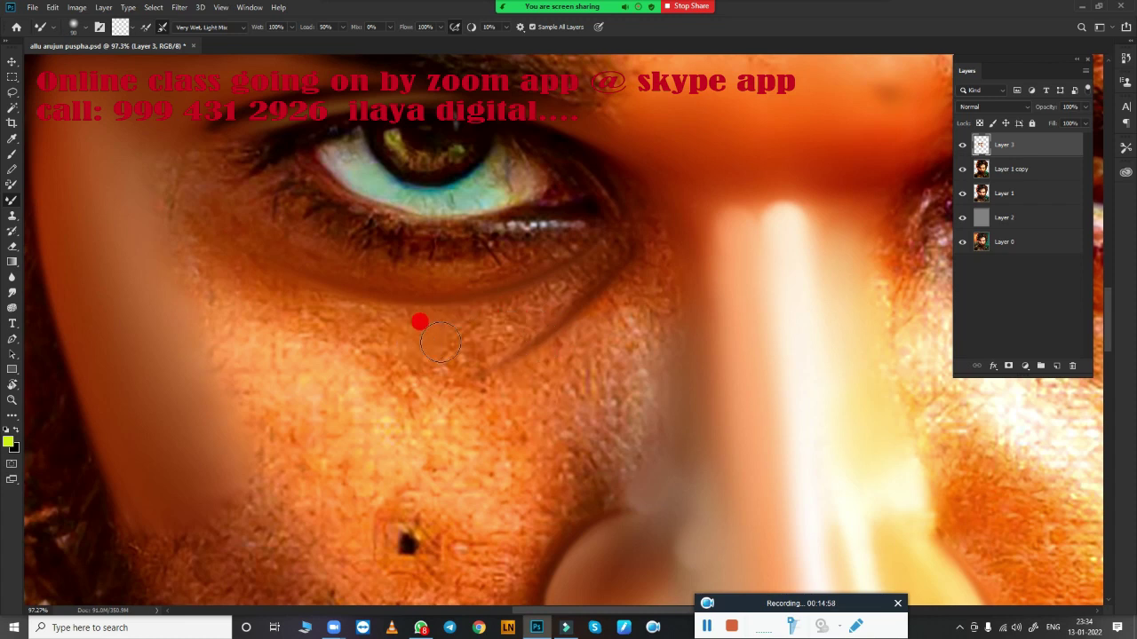
mouse_move(459, 356)
mouse_down()
mouse_move(423, 340)
mouse_move(465, 351)
mouse_move(556, 314)
mouse_move(591, 272)
mouse_move(540, 304)
mouse_move(619, 241)
mouse_move(439, 302)
mouse_up()
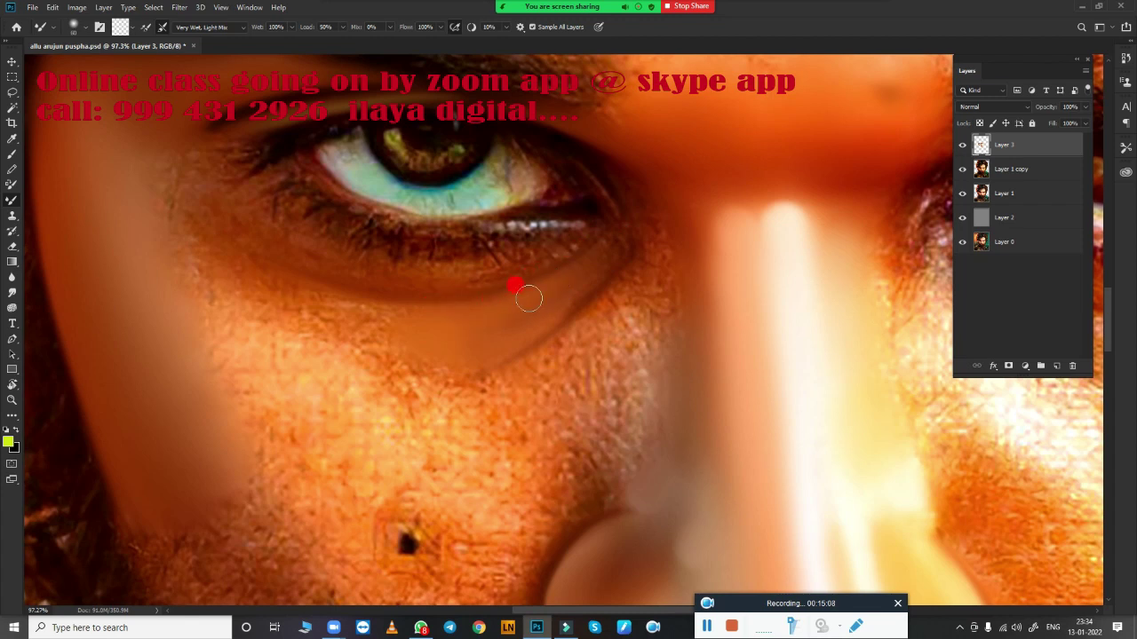
mouse_move(573, 303)
mouse_down()
mouse_move(520, 339)
mouse_move(547, 323)
mouse_up()
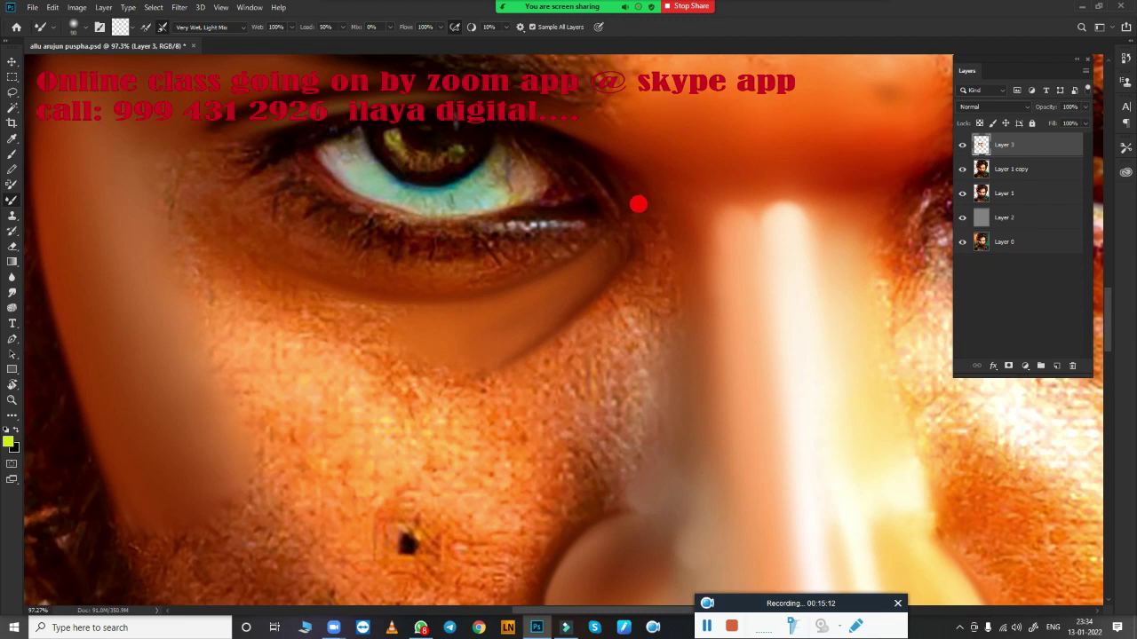
Blend toward the outer eye corner and smudge the upper cheek below the eye smooth
drag(648, 227, 617, 172)
mouse_move(640, 208)
mouse_down()
mouse_move(667, 276)
mouse_move(611, 389)
mouse_up()
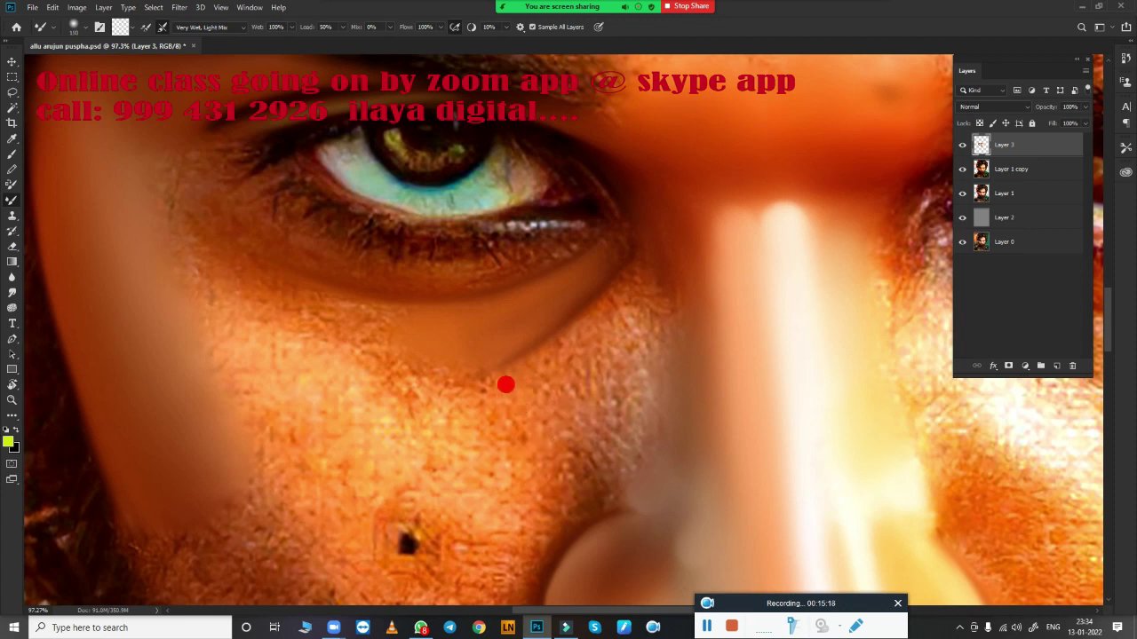
mouse_move(505, 385)
mouse_down()
mouse_move(482, 411)
mouse_move(513, 325)
mouse_move(528, 331)
mouse_move(484, 330)
mouse_move(479, 314)
mouse_move(528, 299)
mouse_move(610, 243)
mouse_move(523, 391)
mouse_move(499, 388)
mouse_move(598, 300)
mouse_move(591, 315)
mouse_up()
key(r)
mouse_move(394, 309)
mouse_down()
mouse_move(405, 293)
mouse_move(325, 257)
mouse_move(308, 264)
mouse_move(454, 353)
mouse_move(549, 312)
mouse_move(494, 310)
mouse_move(609, 248)
mouse_move(500, 317)
mouse_move(614, 264)
mouse_move(599, 347)
mouse_move(568, 300)
mouse_move(457, 340)
mouse_move(467, 310)
mouse_move(413, 305)
mouse_move(467, 325)
mouse_move(434, 373)
mouse_move(332, 342)
mouse_move(583, 375)
mouse_move(512, 406)
mouse_move(398, 375)
mouse_move(509, 368)
mouse_move(508, 307)
mouse_move(622, 315)
mouse_move(636, 242)
mouse_up()
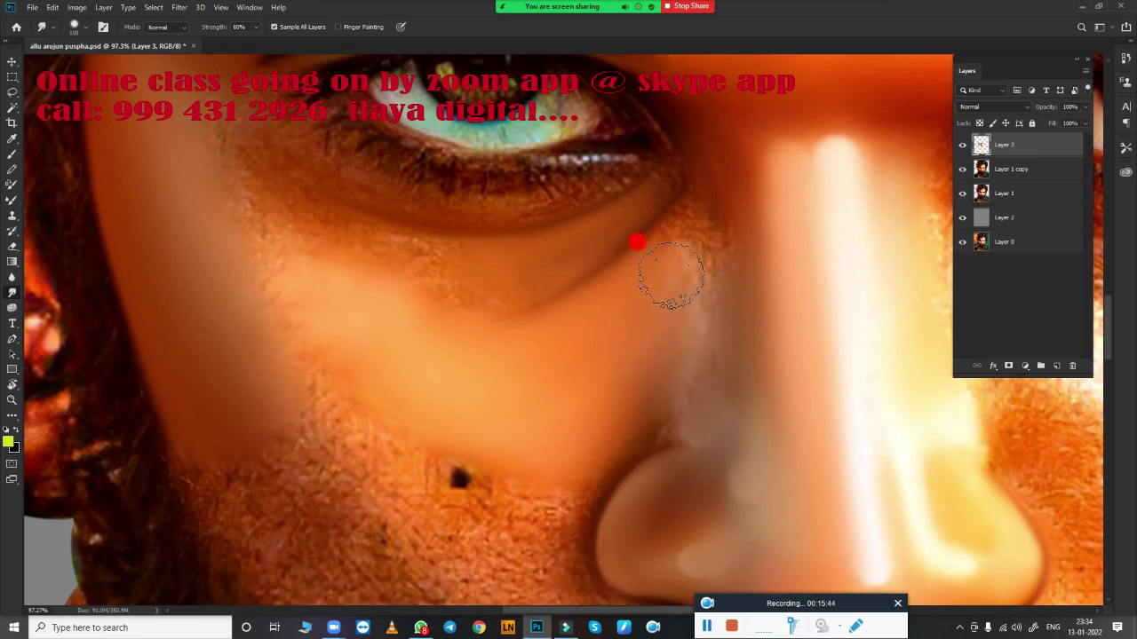
Smudge the under-eye skin up toward the lower lashes, then switch to the Mixer Brush
mouse_move(556, 282)
mouse_down()
mouse_move(465, 287)
mouse_move(405, 264)
mouse_move(447, 267)
mouse_move(381, 254)
mouse_up()
mouse_move(458, 263)
mouse_down()
mouse_move(394, 258)
mouse_move(573, 238)
mouse_up()
mouse_move(448, 261)
mouse_down()
mouse_move(439, 256)
mouse_move(465, 275)
mouse_up()
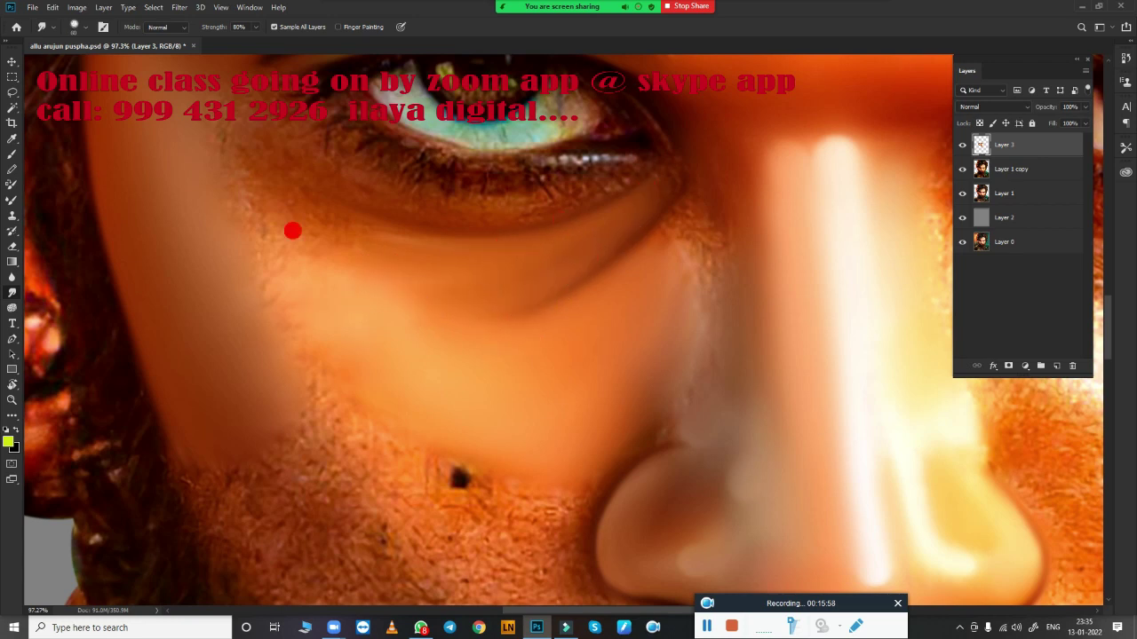
key(bracketleft)
key(bracketleft)
key(bracketleft)
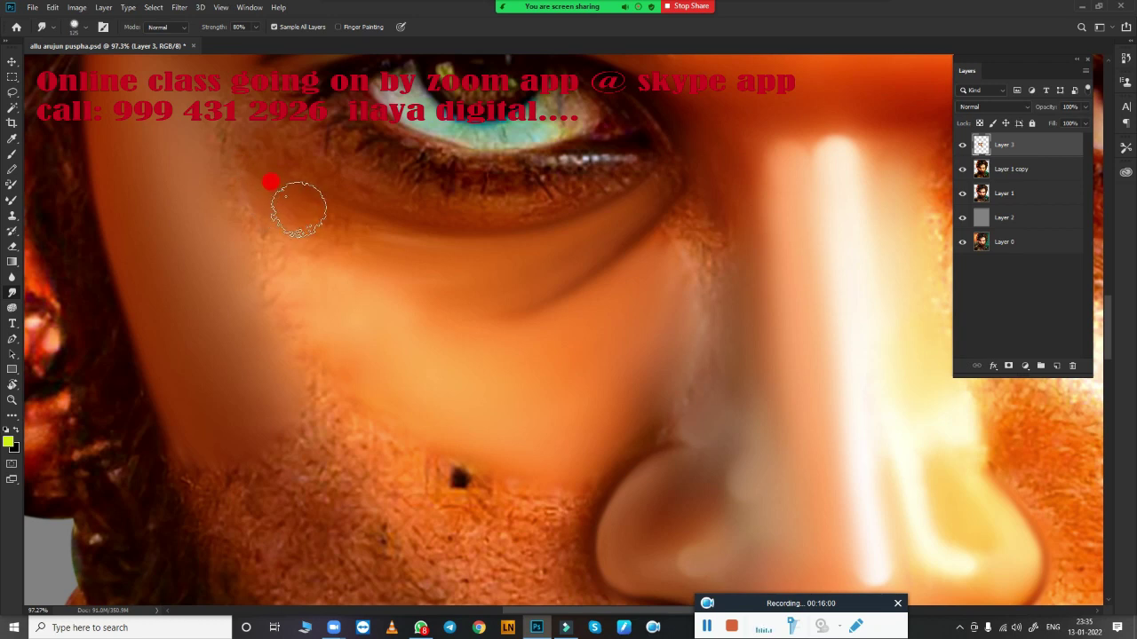
key(bracketright)
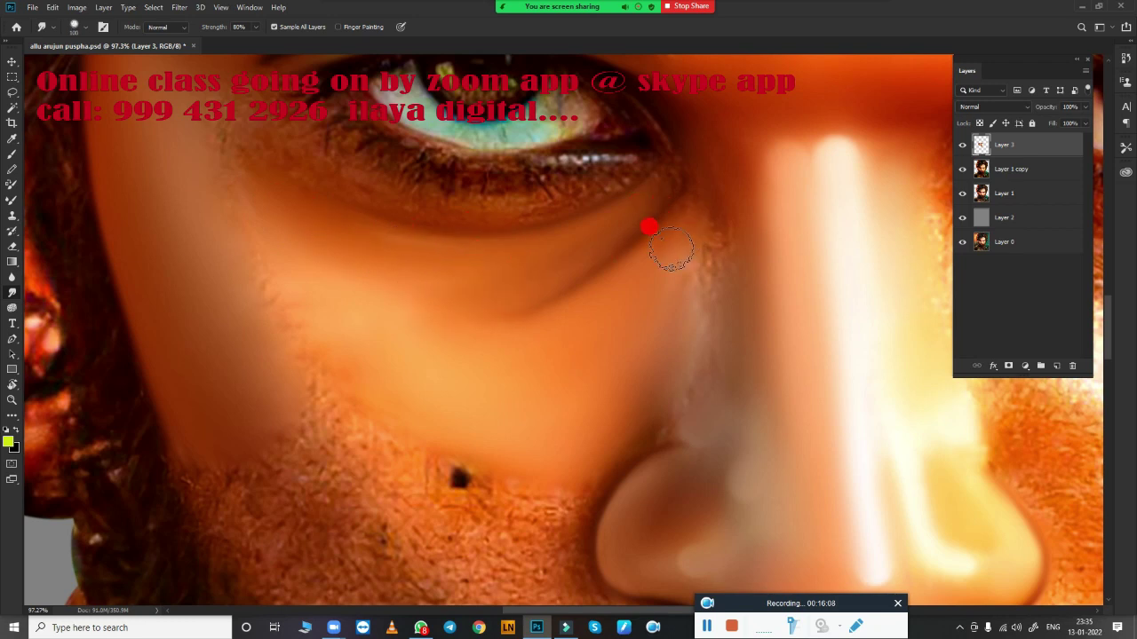
key(b)
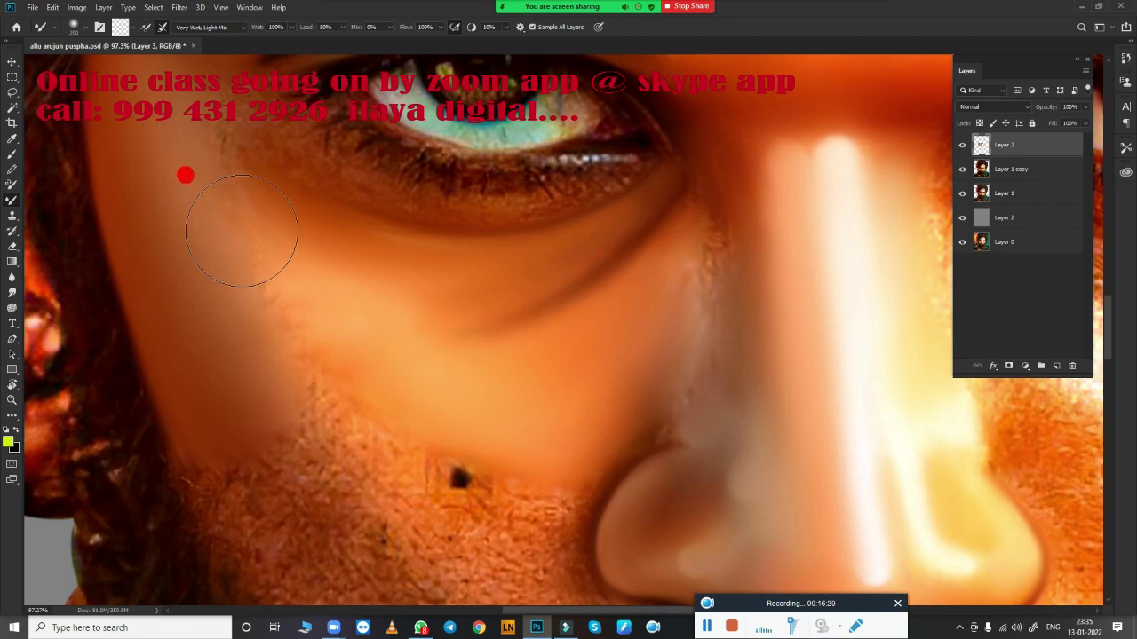
With an enlarged Mixer Brush, smooth the cheek and blend the shadow beside the nose
key(bracketright)
key(bracketright)
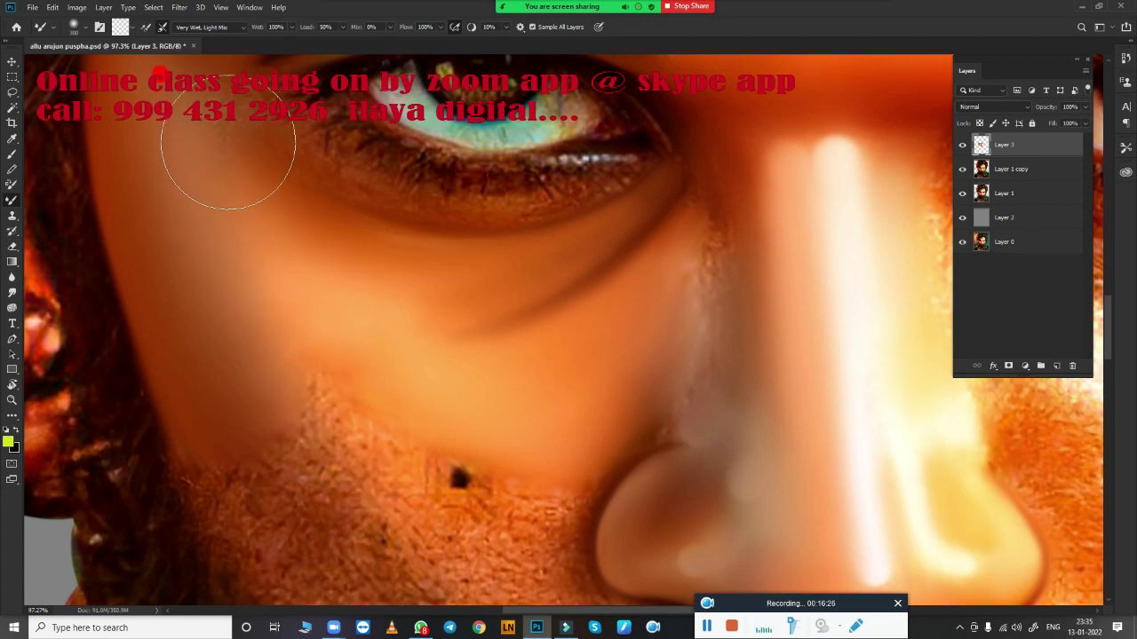
click(207, 217)
mouse_move(277, 291)
mouse_down()
mouse_move(338, 376)
mouse_move(355, 347)
mouse_move(367, 367)
mouse_move(470, 415)
mouse_move(436, 381)
mouse_move(499, 360)
mouse_move(507, 337)
mouse_move(472, 350)
mouse_move(545, 355)
mouse_move(544, 344)
mouse_up()
mouse_move(590, 389)
mouse_down()
mouse_move(583, 368)
mouse_move(654, 376)
mouse_move(693, 399)
mouse_move(672, 406)
mouse_move(706, 398)
mouse_up()
mouse_move(661, 353)
mouse_down()
mouse_move(705, 367)
mouse_move(587, 350)
mouse_up()
mouse_move(596, 425)
mouse_down()
mouse_move(667, 383)
mouse_move(683, 388)
mouse_move(692, 419)
mouse_move(680, 432)
mouse_move(680, 232)
mouse_move(646, 233)
mouse_move(654, 222)
mouse_move(647, 241)
mouse_move(664, 223)
mouse_move(631, 244)
mouse_move(586, 246)
mouse_move(591, 226)
mouse_move(616, 257)
mouse_move(630, 226)
mouse_move(586, 325)
mouse_move(699, 196)
mouse_move(672, 147)
mouse_move(675, 195)
mouse_move(688, 189)
mouse_move(730, 237)
mouse_move(689, 134)
mouse_move(716, 240)
mouse_move(713, 444)
mouse_up()
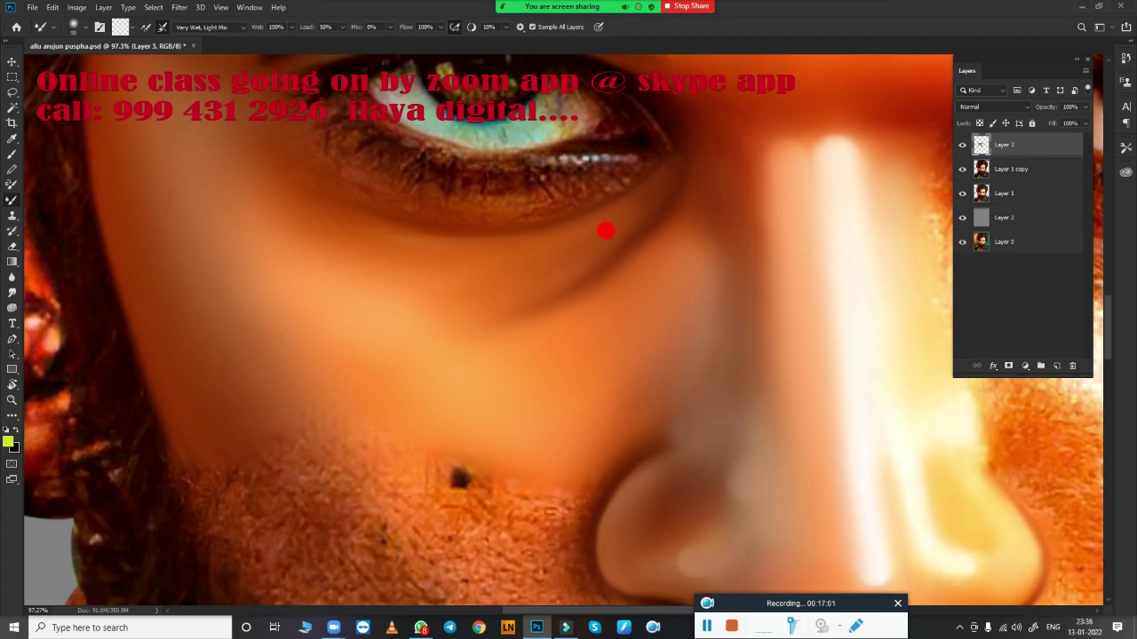
Smooth the skin under the eye, the lower lash line and beside the inner corner
mouse_move(605, 231)
mouse_down()
mouse_move(452, 294)
mouse_move(599, 234)
mouse_up()
mouse_move(632, 304)
mouse_down()
mouse_move(584, 347)
mouse_move(609, 348)
mouse_move(589, 363)
mouse_move(638, 357)
mouse_move(627, 325)
mouse_move(568, 449)
mouse_move(520, 376)
mouse_up()
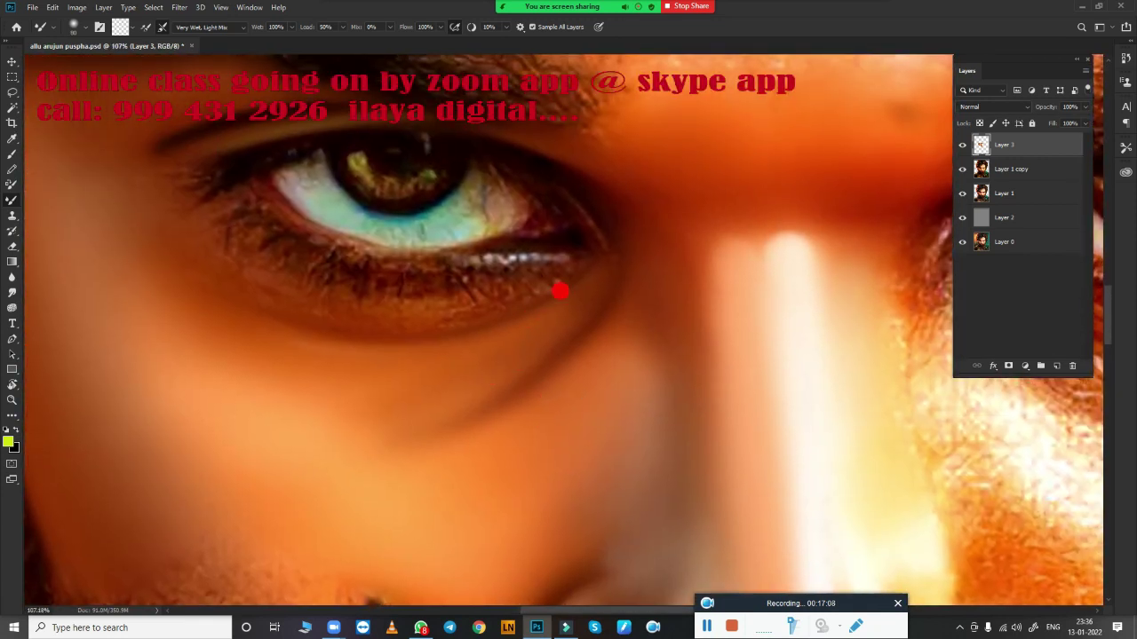
mouse_move(560, 291)
mouse_down()
mouse_move(436, 376)
mouse_move(569, 287)
mouse_up()
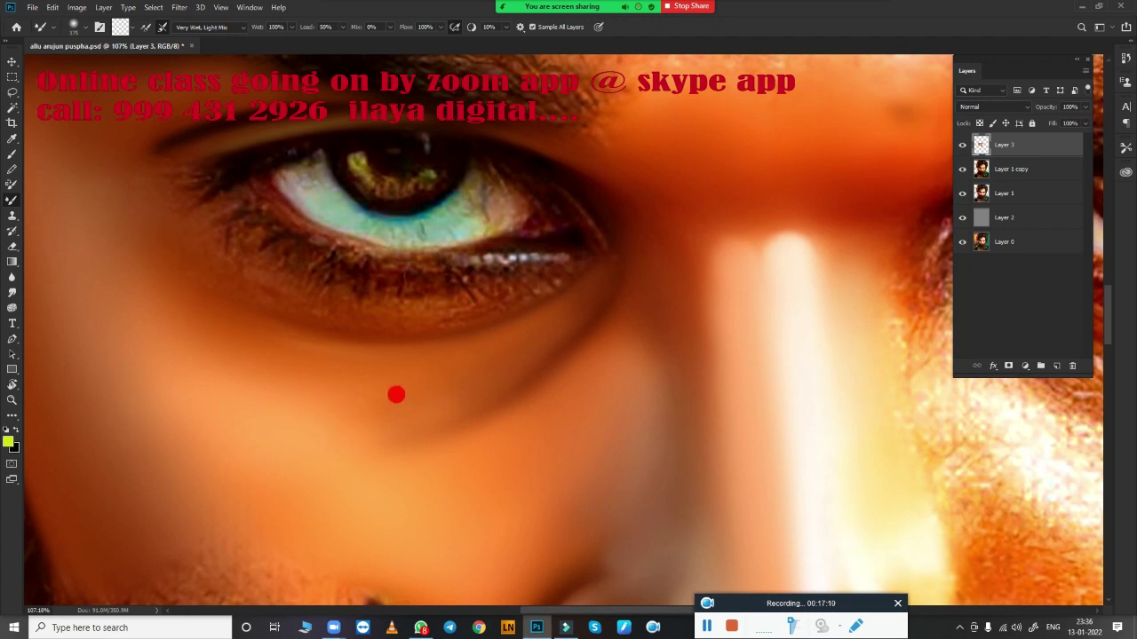
mouse_move(461, 459)
mouse_down()
mouse_move(424, 436)
mouse_move(459, 436)
mouse_move(394, 439)
mouse_move(487, 436)
mouse_move(540, 462)
mouse_up()
mouse_move(285, 296)
mouse_down()
mouse_move(474, 312)
mouse_move(564, 262)
mouse_move(471, 311)
mouse_move(552, 281)
mouse_up()
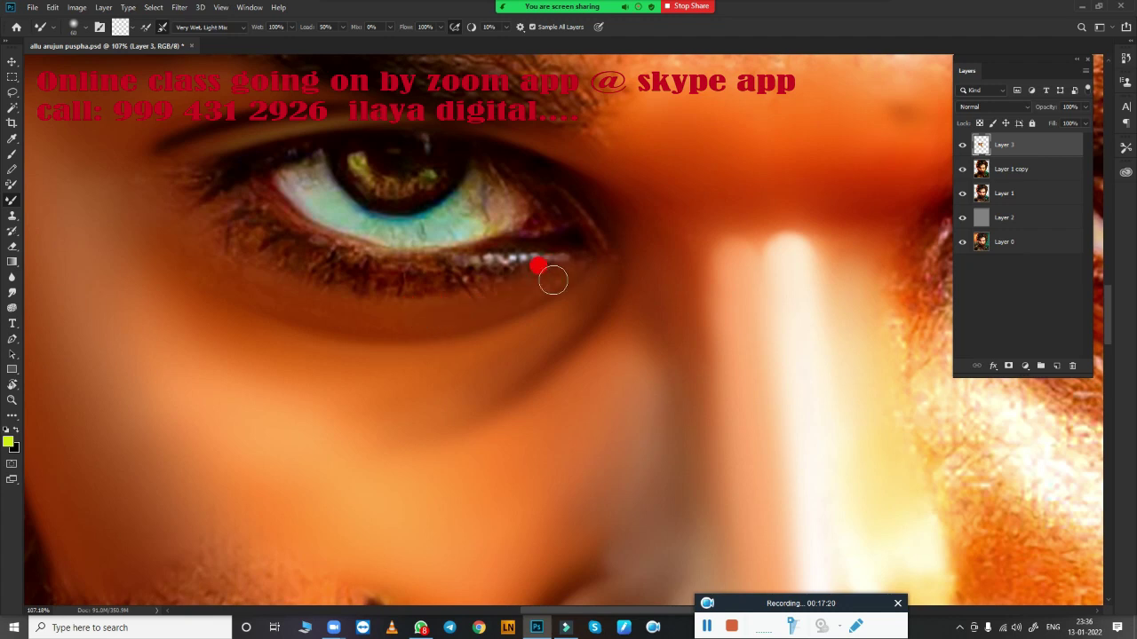
mouse_move(360, 294)
mouse_down()
mouse_move(477, 285)
mouse_move(519, 268)
mouse_up()
mouse_move(253, 282)
mouse_down()
mouse_move(338, 305)
mouse_move(200, 260)
mouse_move(403, 289)
mouse_move(517, 261)
mouse_move(482, 294)
mouse_move(604, 236)
mouse_move(598, 277)
mouse_up()
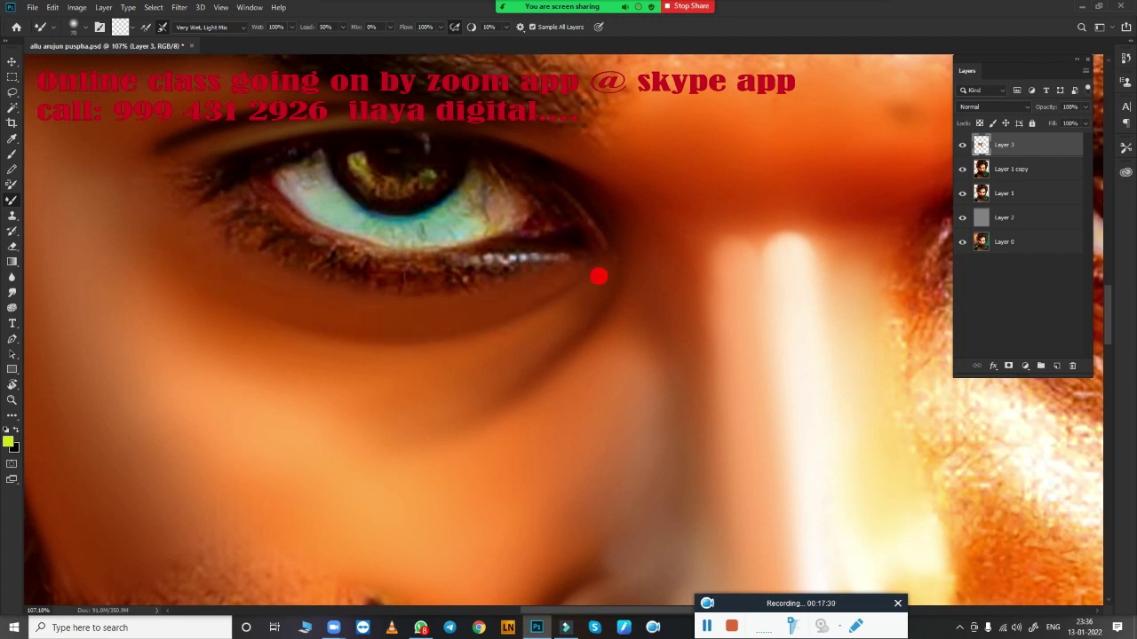
drag(536, 388, 716, 482)
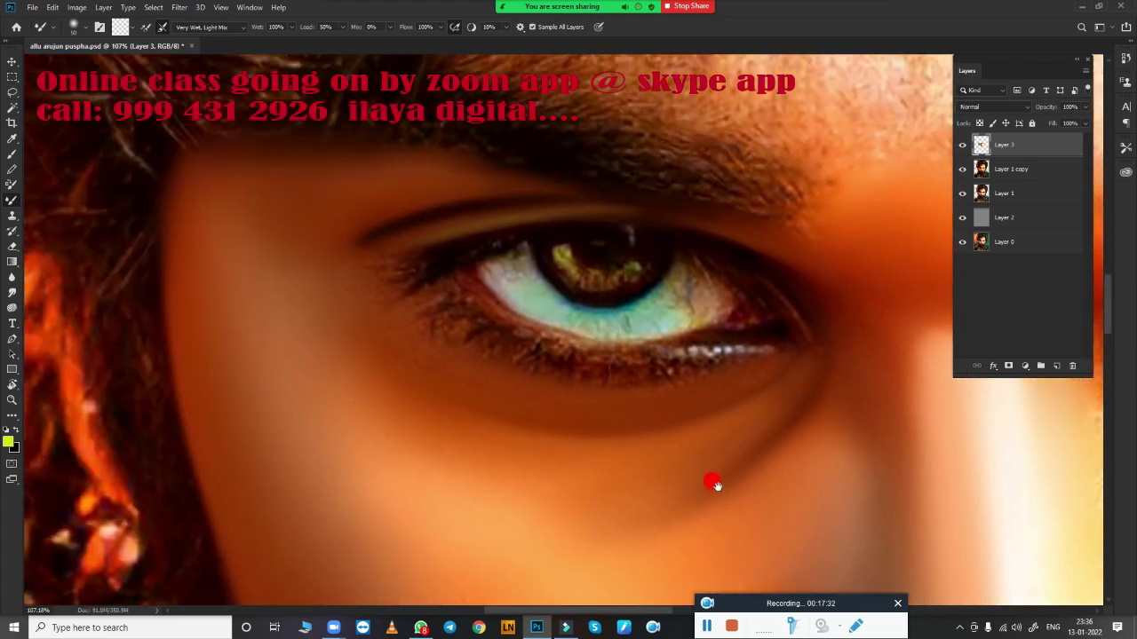
mouse_move(402, 312)
mouse_down()
mouse_move(377, 300)
mouse_move(362, 312)
mouse_move(416, 290)
mouse_up()
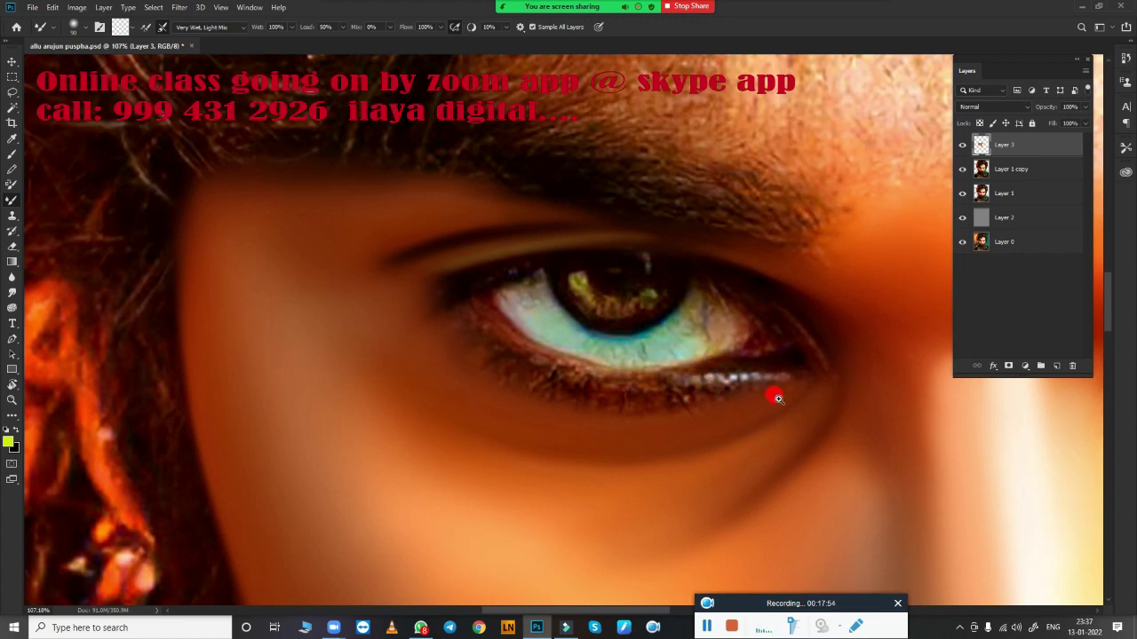
Zoom in and rotate the canvas view to level the eye
scroll(737, 372, down, 5)
scroll(657, 302, up, 2)
scroll(632, 324, up, 2)
scroll(684, 341, up, 2)
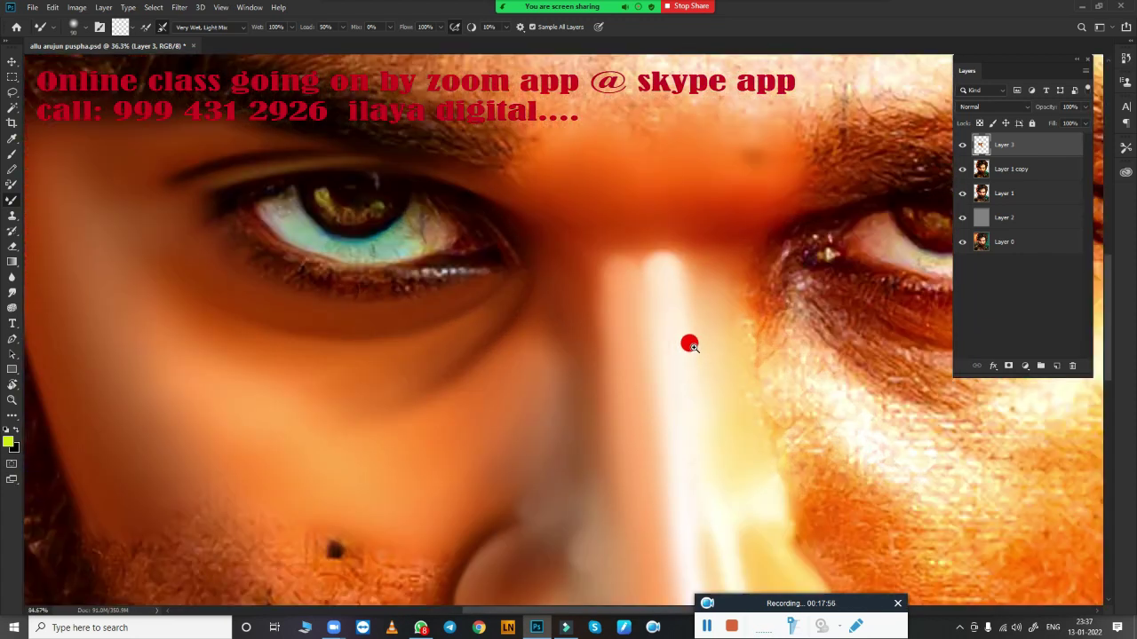
scroll(690, 345, up, 2)
key(r)
mouse_move(631, 319)
mouse_down()
mouse_move(397, 335)
mouse_move(773, 355)
mouse_up()
scroll(782, 353, up, 1)
scroll(794, 350, up, 1)
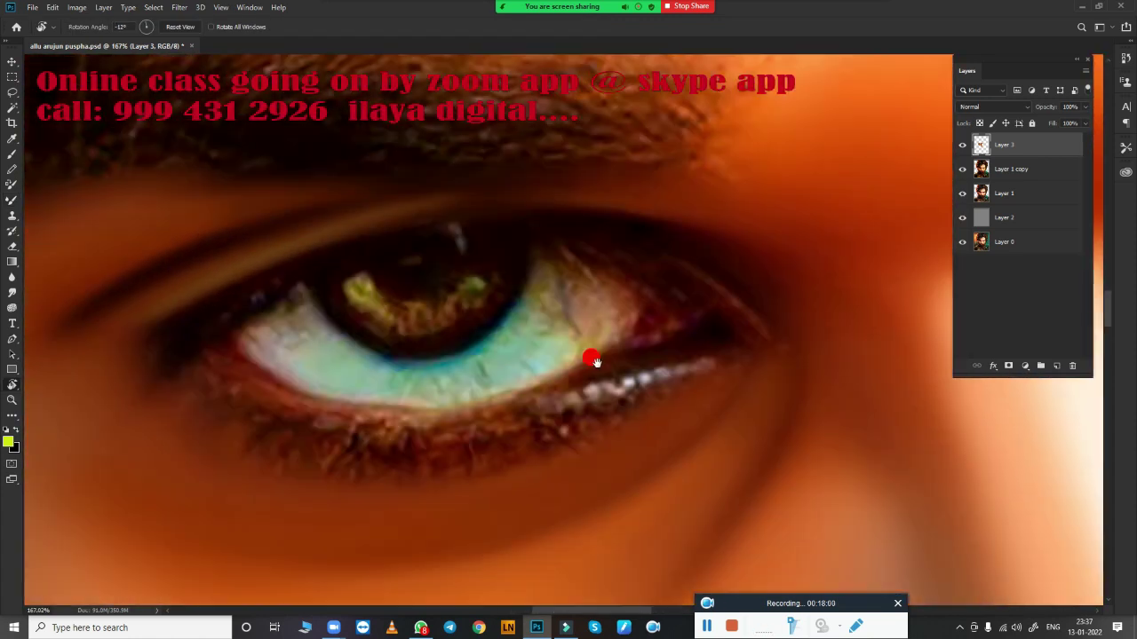
scroll(595, 362, up, 1)
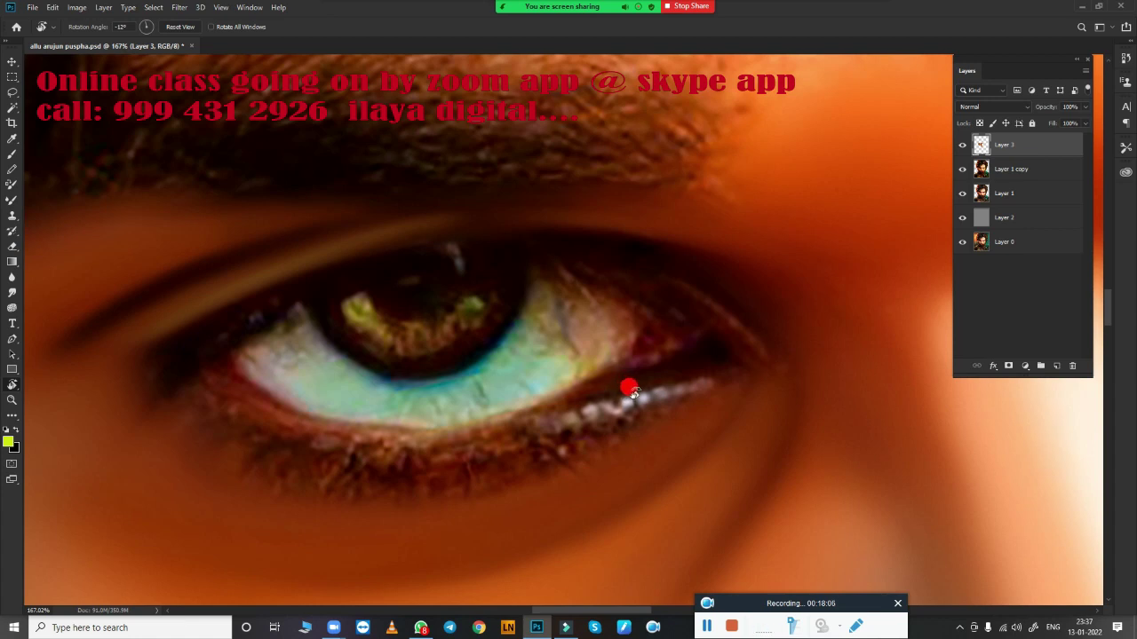
Smudge the eye white near the iris and inner corner lighter, then return to the Mixer Brush
key(r)
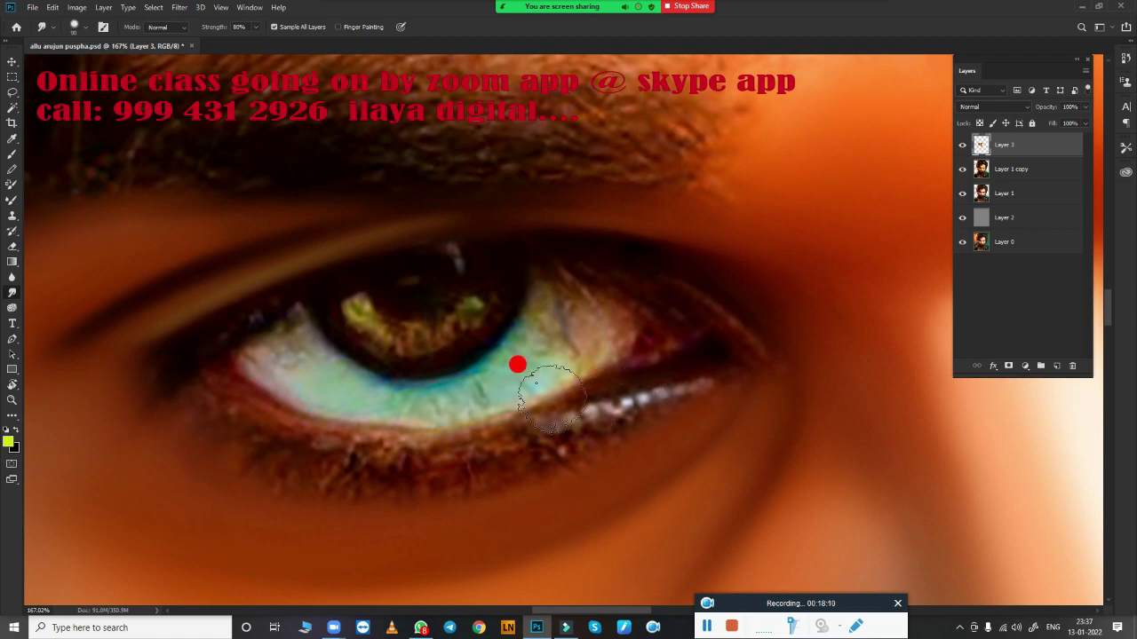
mouse_move(289, 365)
mouse_down()
mouse_move(247, 350)
mouse_move(279, 365)
mouse_move(273, 379)
mouse_move(266, 360)
mouse_up()
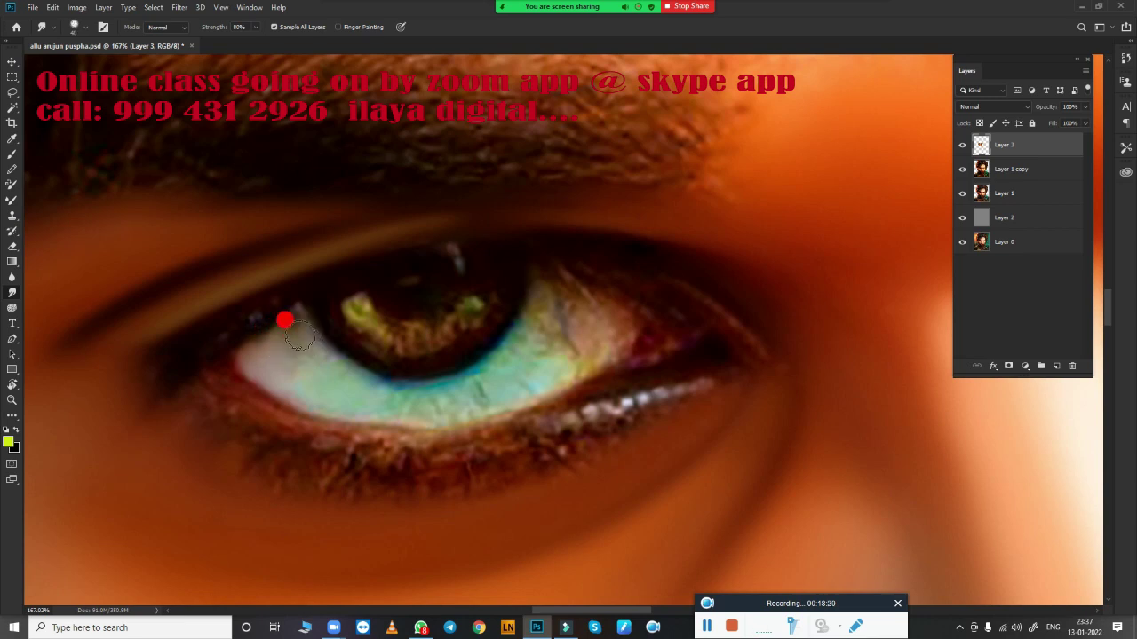
mouse_move(274, 347)
mouse_down()
mouse_move(261, 348)
mouse_move(272, 341)
mouse_move(322, 394)
mouse_move(322, 345)
mouse_up()
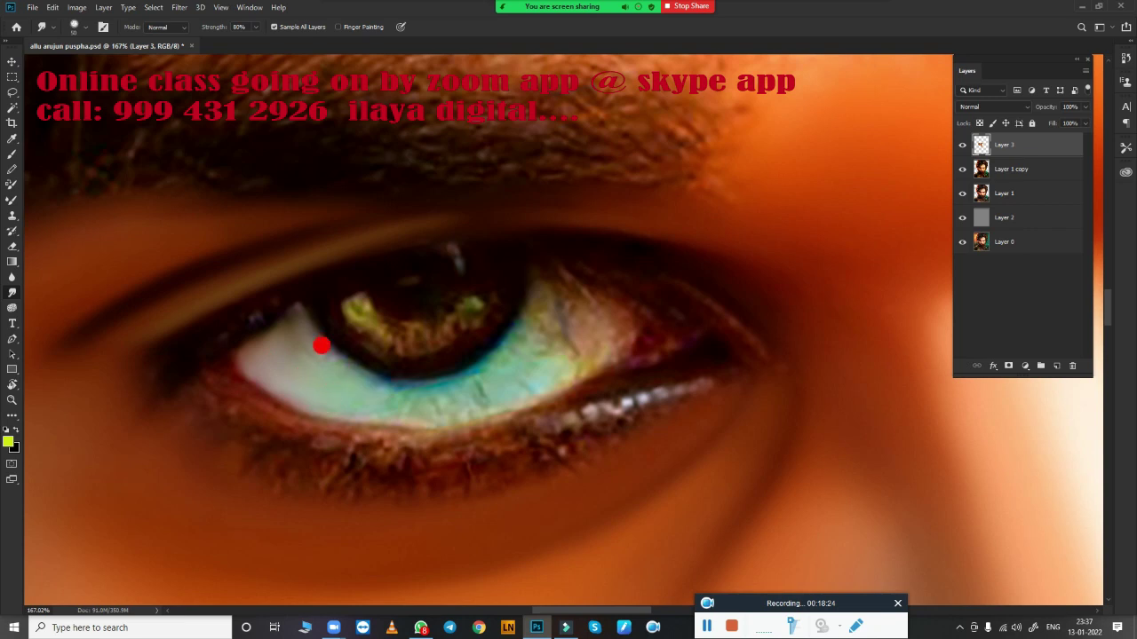
key(b)
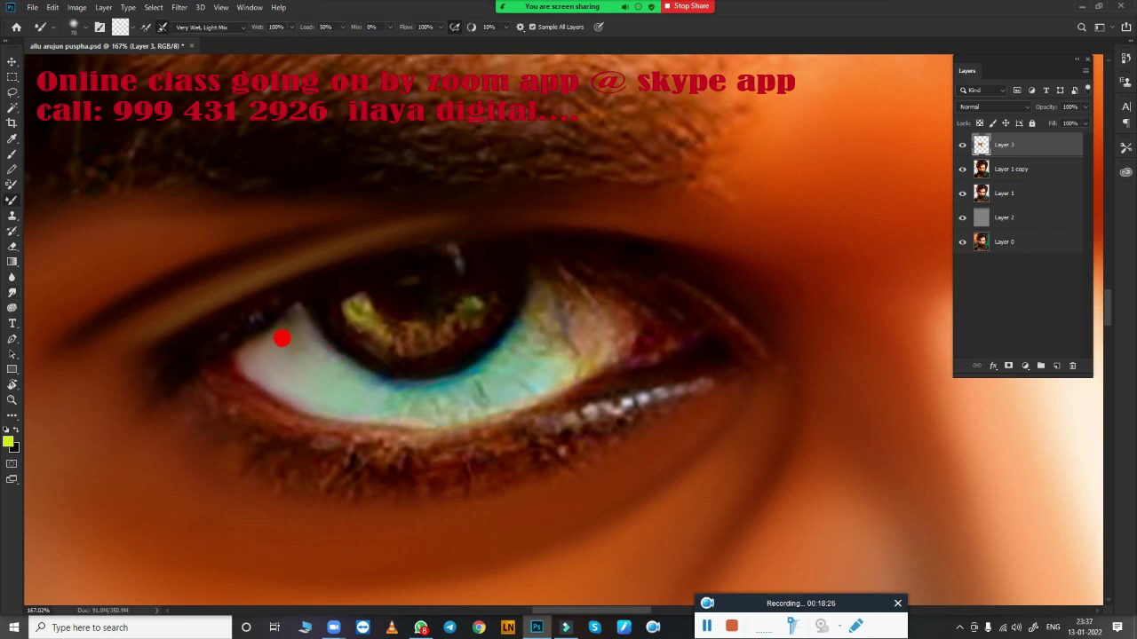
Stroke the Mixer Brush across the eye white to blend the lower iris edge into one pale tone
mouse_move(303, 346)
mouse_down()
mouse_move(297, 337)
mouse_move(333, 350)
mouse_move(298, 323)
mouse_move(271, 331)
mouse_move(290, 314)
mouse_move(261, 335)
mouse_move(268, 367)
mouse_move(328, 388)
mouse_up()
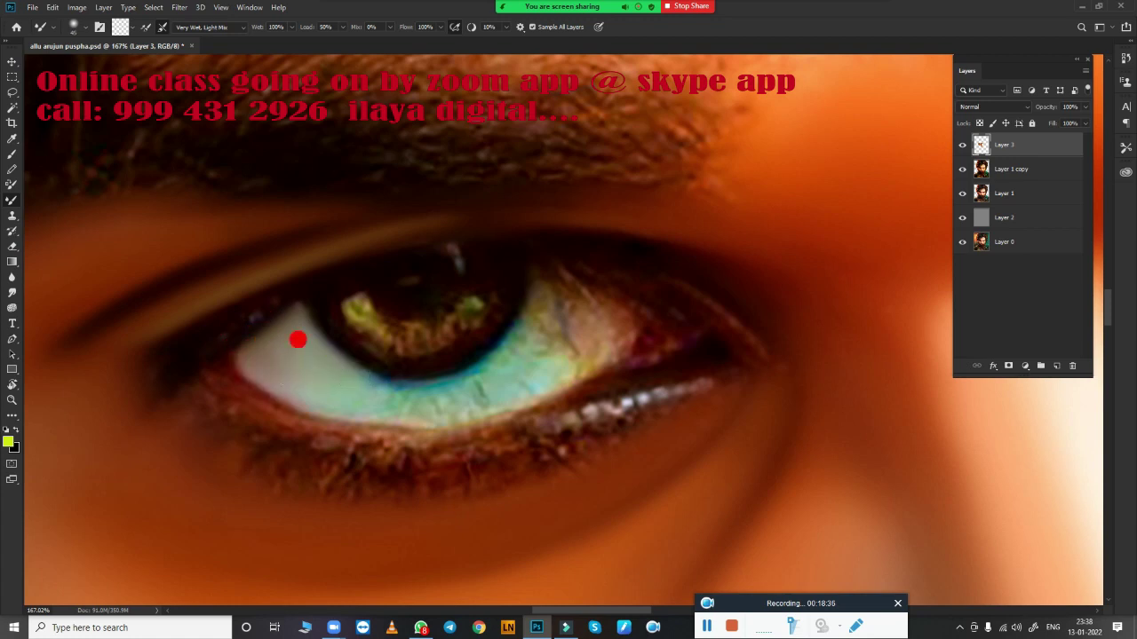
mouse_move(297, 339)
mouse_down()
mouse_move(339, 381)
mouse_move(334, 358)
mouse_move(297, 329)
mouse_up()
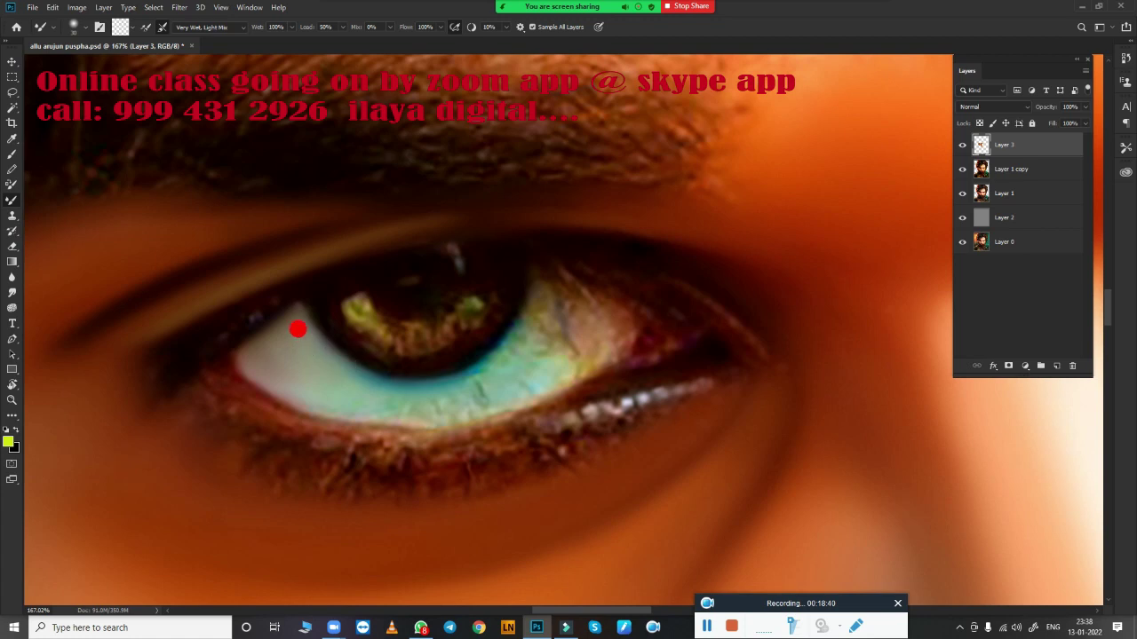
mouse_move(447, 365)
mouse_down()
mouse_move(517, 327)
mouse_move(491, 334)
mouse_move(534, 264)
mouse_move(537, 304)
mouse_move(540, 276)
mouse_move(535, 303)
mouse_move(475, 361)
mouse_up()
mouse_move(360, 379)
mouse_down()
mouse_move(447, 376)
mouse_move(325, 385)
mouse_move(451, 386)
mouse_move(503, 363)
mouse_move(490, 353)
mouse_move(474, 368)
mouse_move(344, 389)
mouse_move(240, 350)
mouse_move(254, 360)
mouse_move(272, 342)
mouse_move(373, 375)
mouse_move(477, 360)
mouse_move(307, 373)
mouse_move(457, 372)
mouse_move(231, 339)
mouse_move(591, 327)
mouse_move(568, 287)
mouse_move(616, 323)
mouse_move(601, 296)
mouse_move(555, 281)
mouse_move(570, 332)
mouse_move(603, 332)
mouse_move(597, 343)
mouse_move(533, 384)
mouse_move(546, 378)
mouse_move(447, 412)
mouse_move(604, 347)
mouse_up()
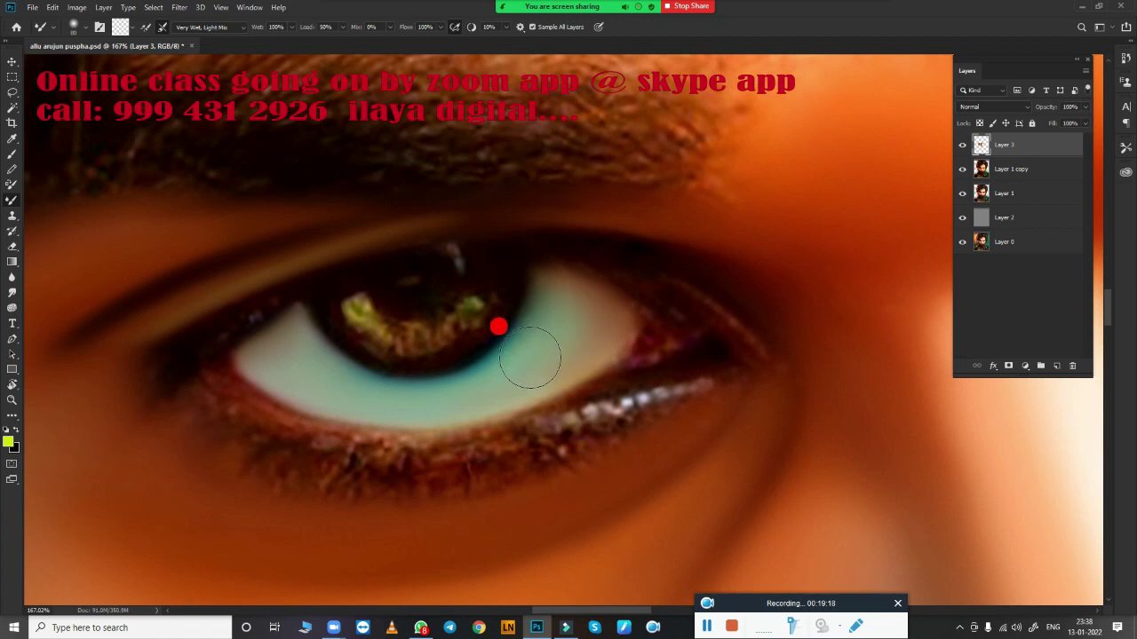
scroll(615, 378, down, 4)
scroll(578, 431, down, 3)
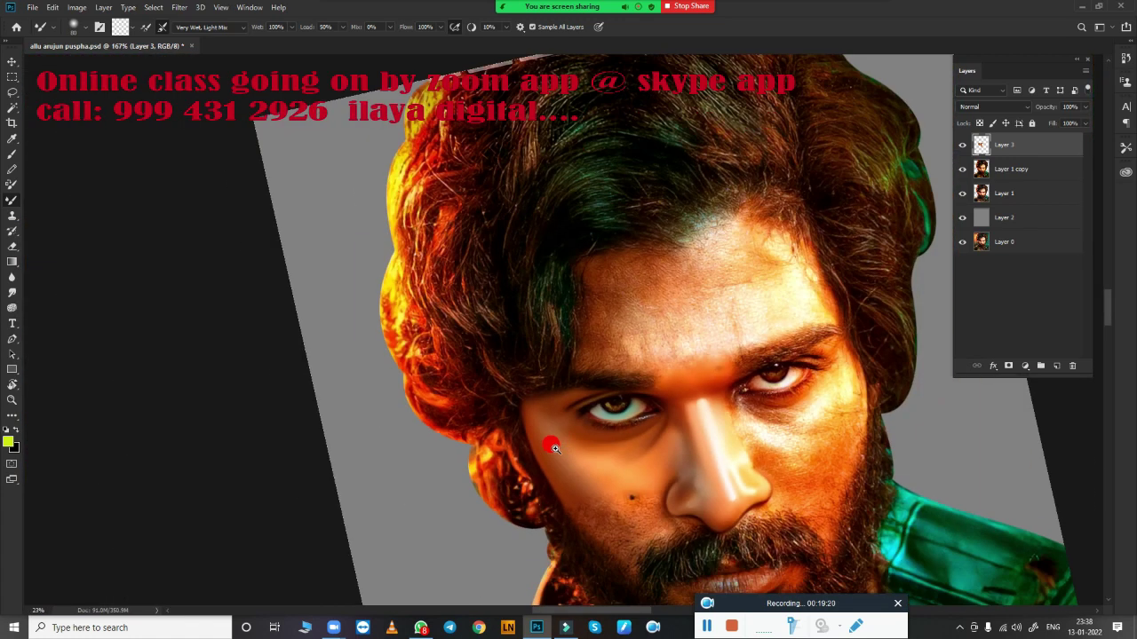
scroll(553, 447, down, 3)
scroll(620, 415, up, 5)
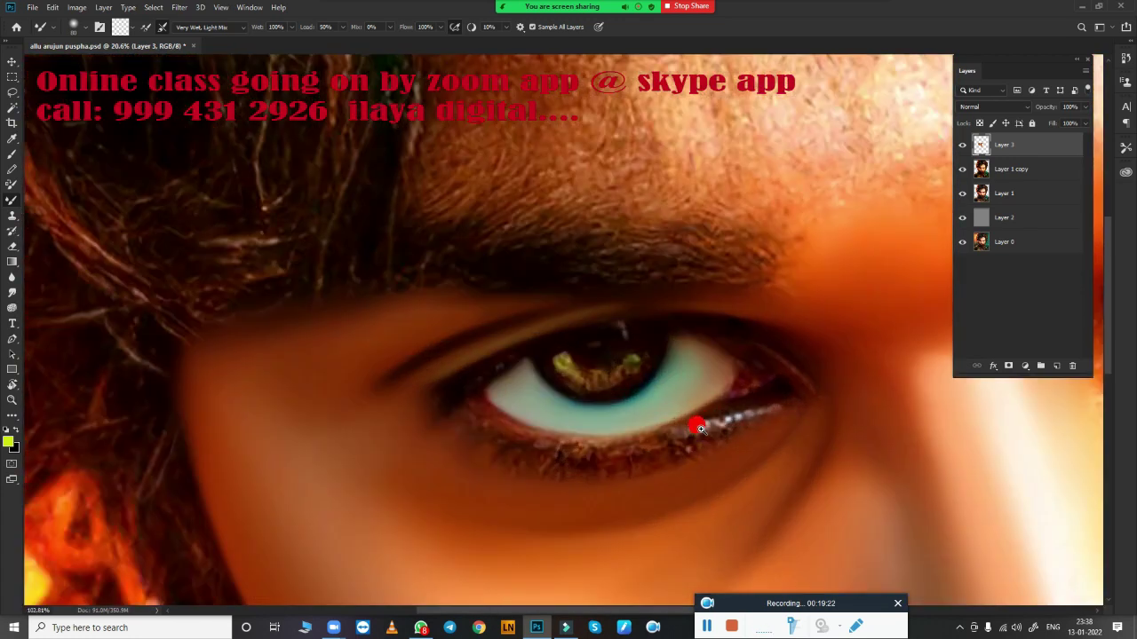
scroll(698, 426, up, 3)
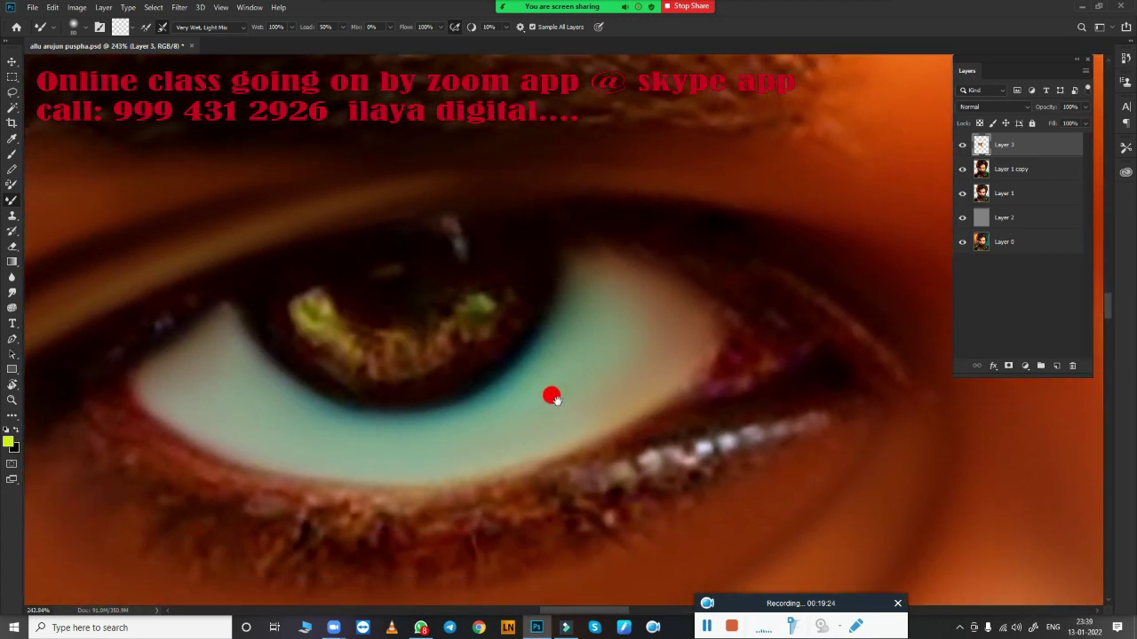
scroll(553, 396, down, 3)
scroll(497, 436, up, 3)
scroll(556, 429, down, 4)
scroll(562, 409, down, 2)
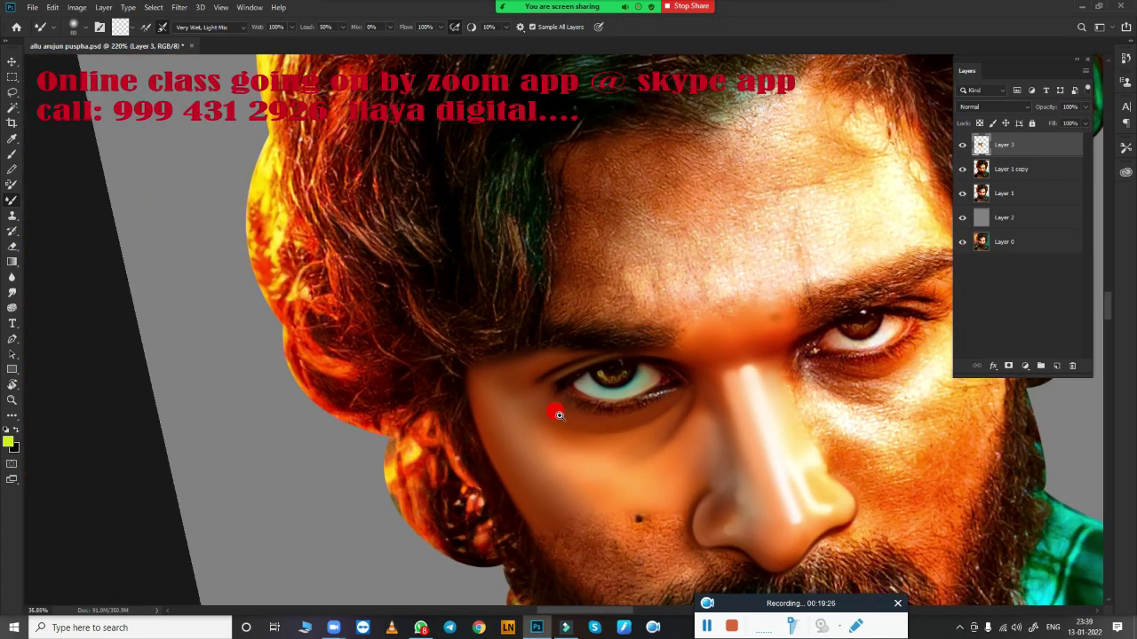
scroll(586, 408, up, 3)
scroll(621, 417, up, 3)
scroll(543, 394, down, 2)
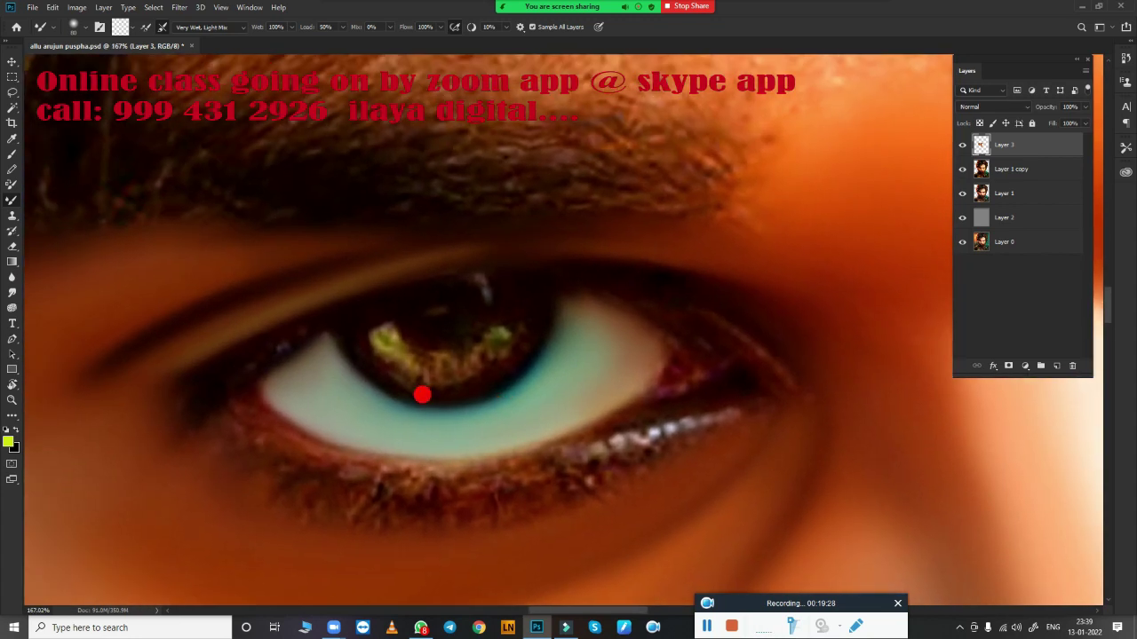
scroll(494, 390, up, 2)
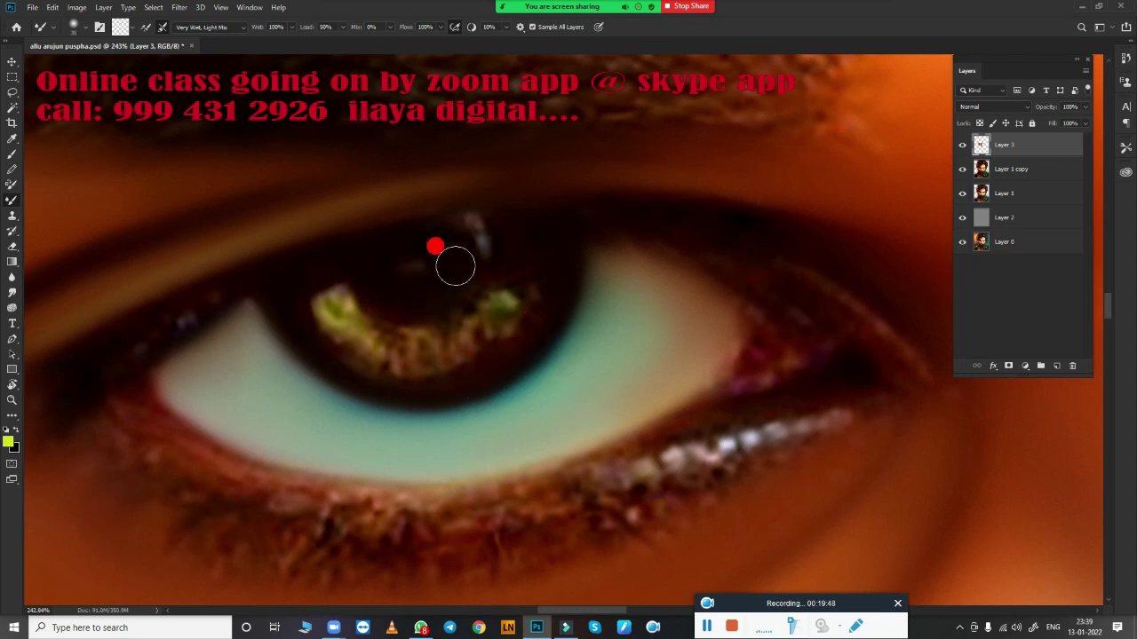
Smear away the bright iris streak, then zoom to about 214% and centre the eye
mouse_move(416, 232)
mouse_down()
mouse_move(530, 219)
mouse_move(462, 223)
mouse_up()
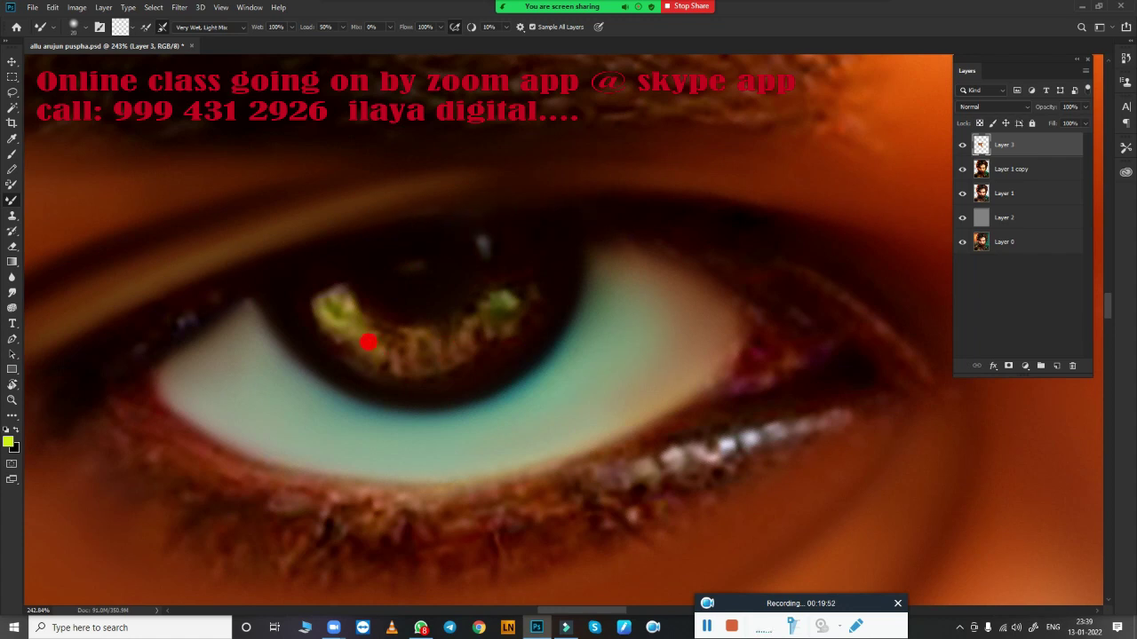
scroll(586, 390, down, 3)
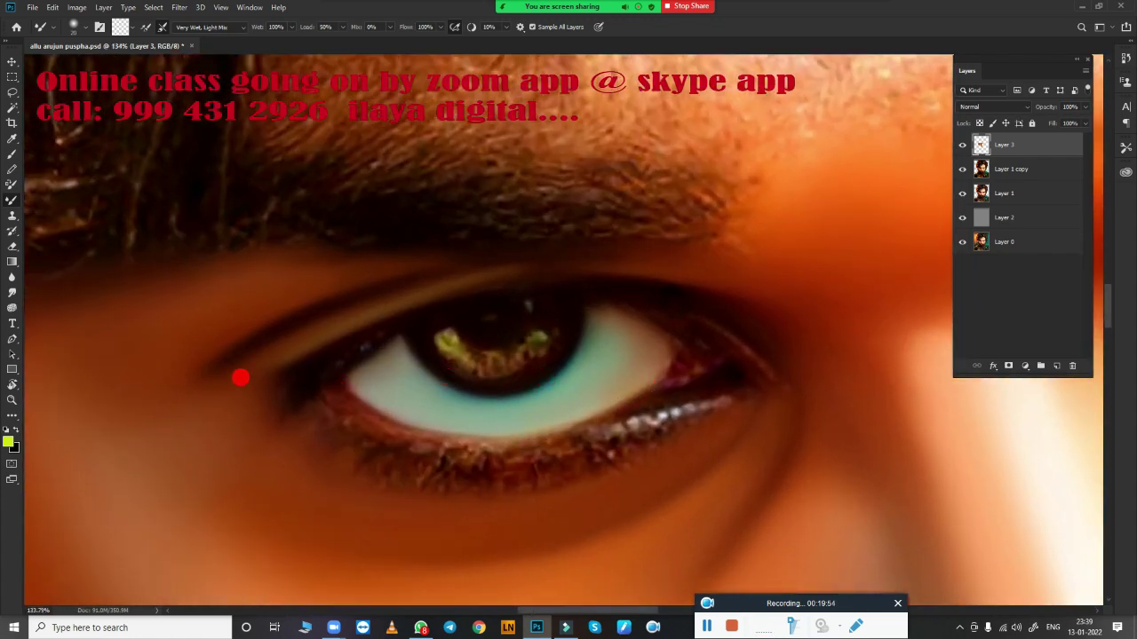
scroll(470, 450, up, 1)
scroll(480, 447, up, 1)
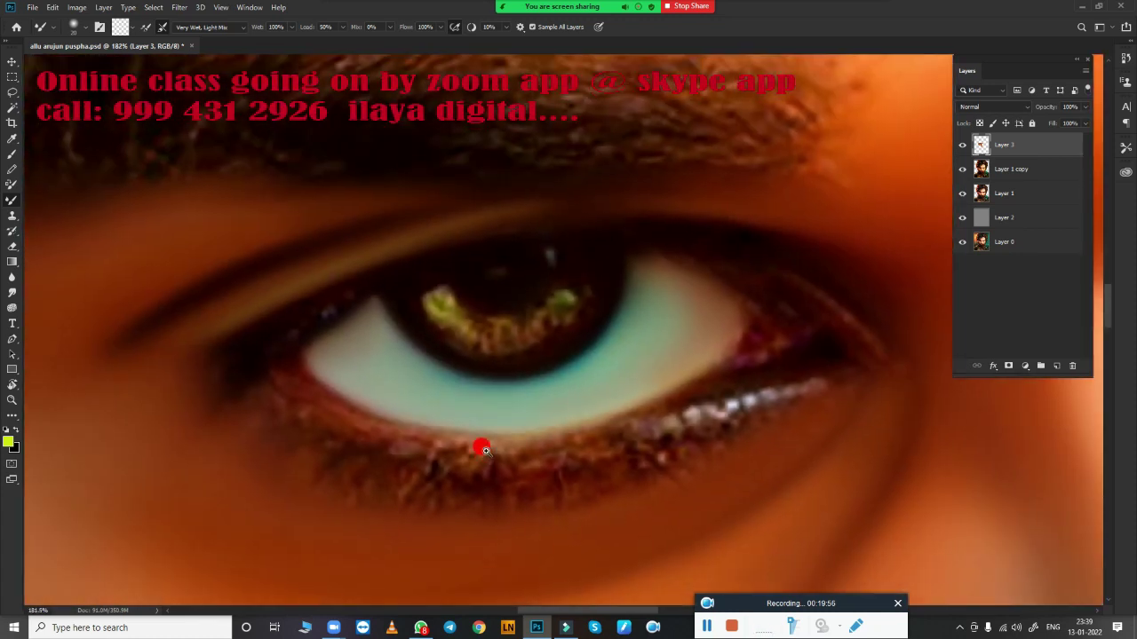
scroll(358, 337, up, 1)
drag(294, 333, 218, 362)
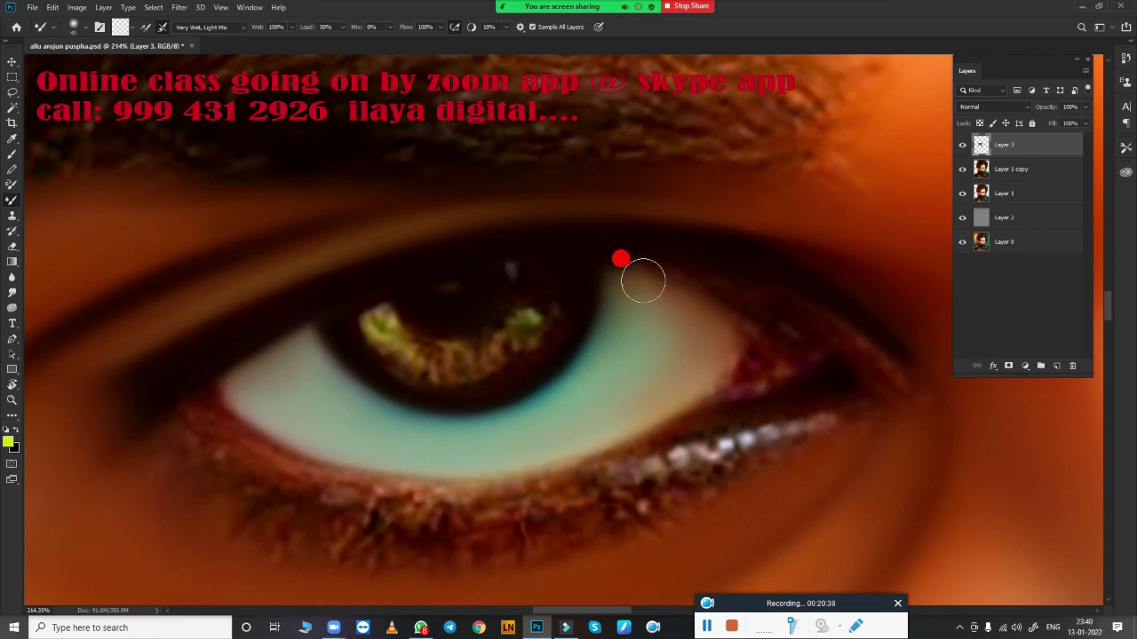
Blend the eye white's upper edge, then stroke back and forth to soften its lower rim into the eyelid
mouse_move(699, 301)
mouse_down()
mouse_move(675, 284)
mouse_move(734, 314)
mouse_move(628, 273)
mouse_up()
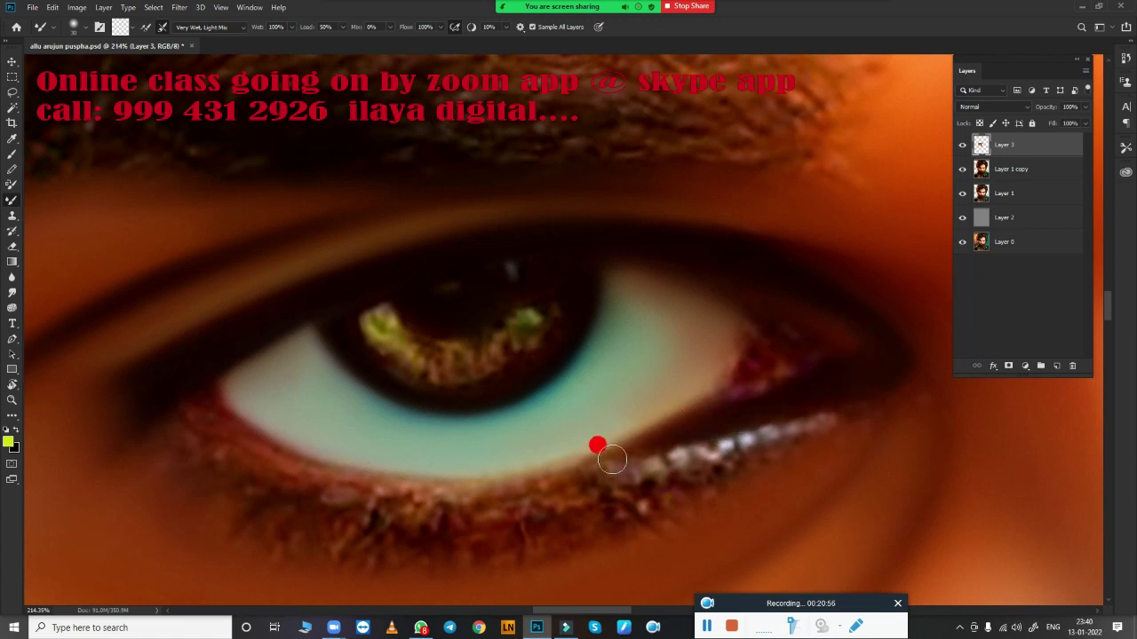
drag(746, 456, 876, 419)
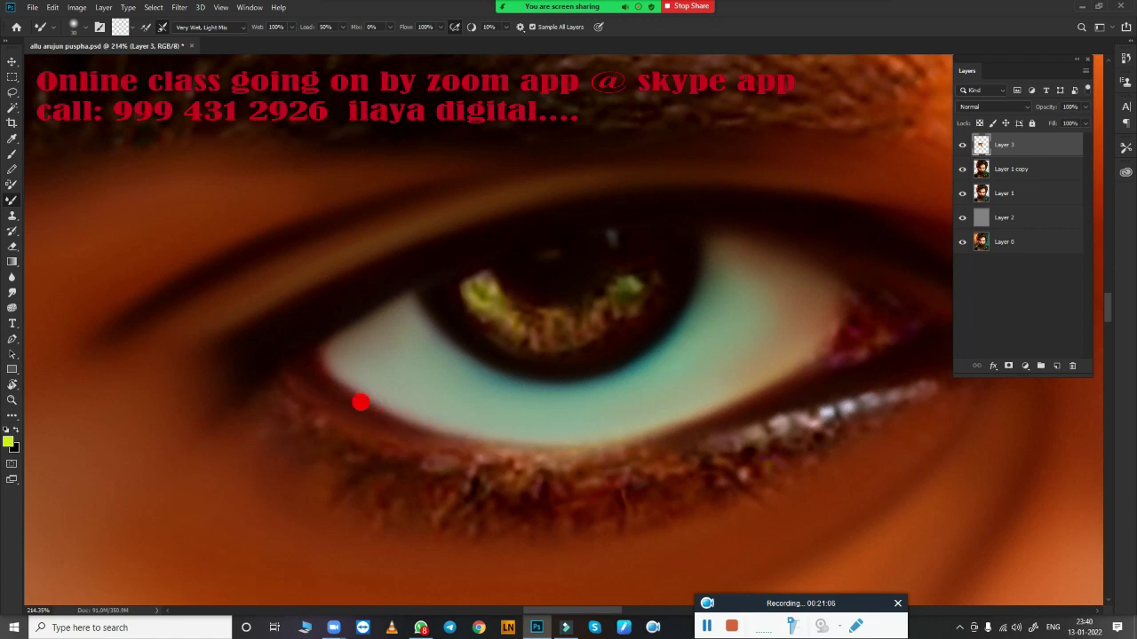
mouse_move(408, 426)
mouse_down()
mouse_move(500, 434)
mouse_move(800, 350)
mouse_up()
mouse_move(796, 394)
mouse_down()
mouse_move(649, 441)
mouse_move(475, 454)
mouse_up()
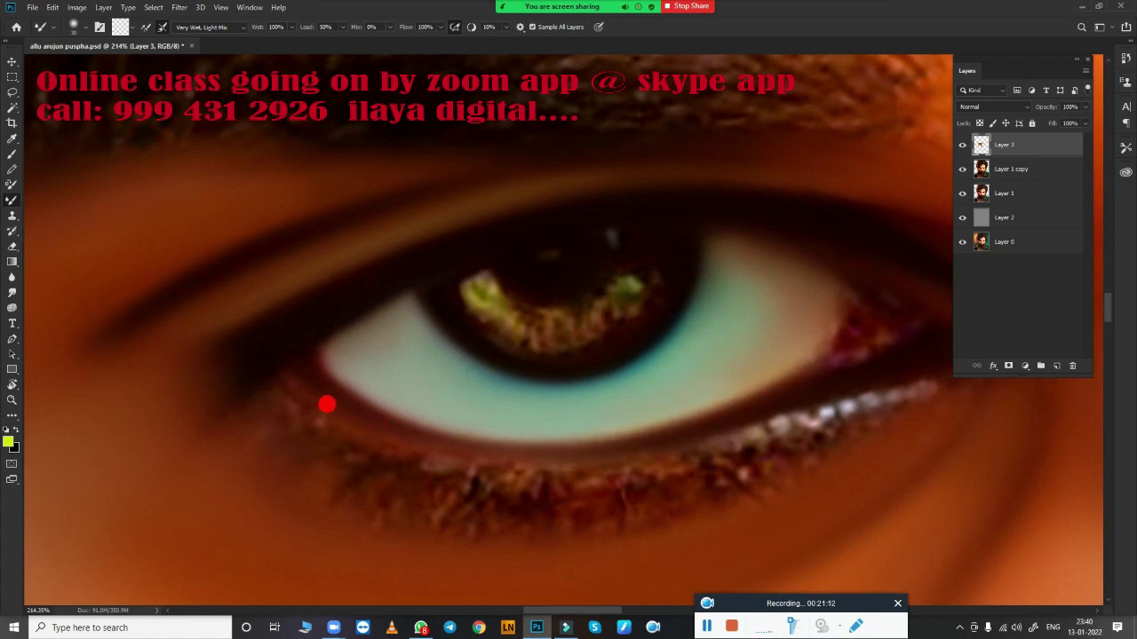
drag(393, 425, 527, 434)
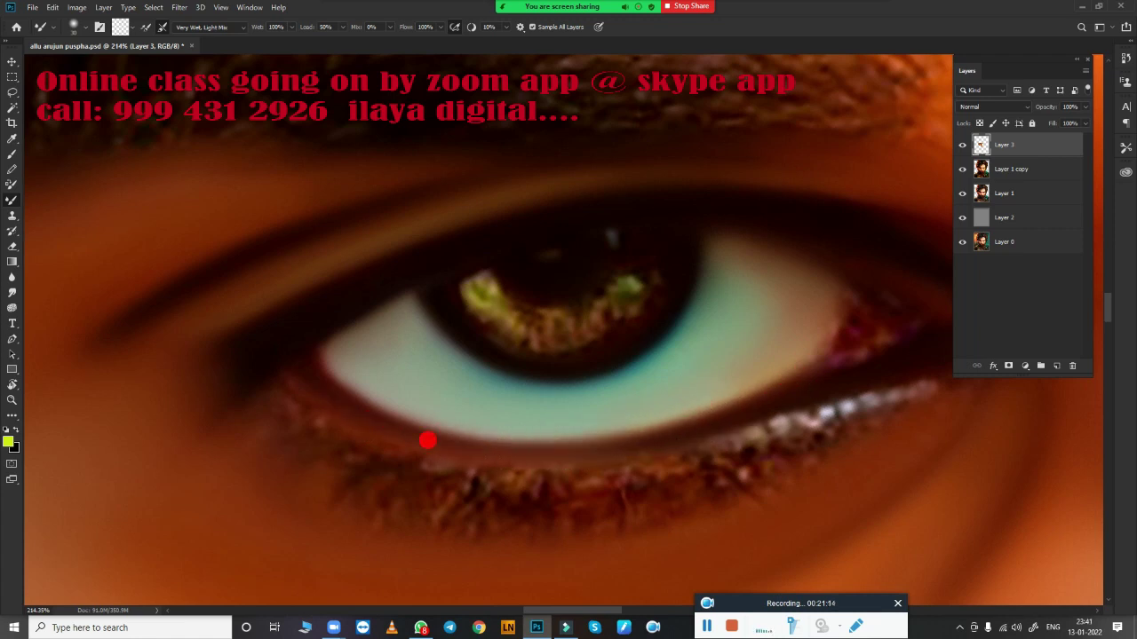
drag(427, 441, 671, 411)
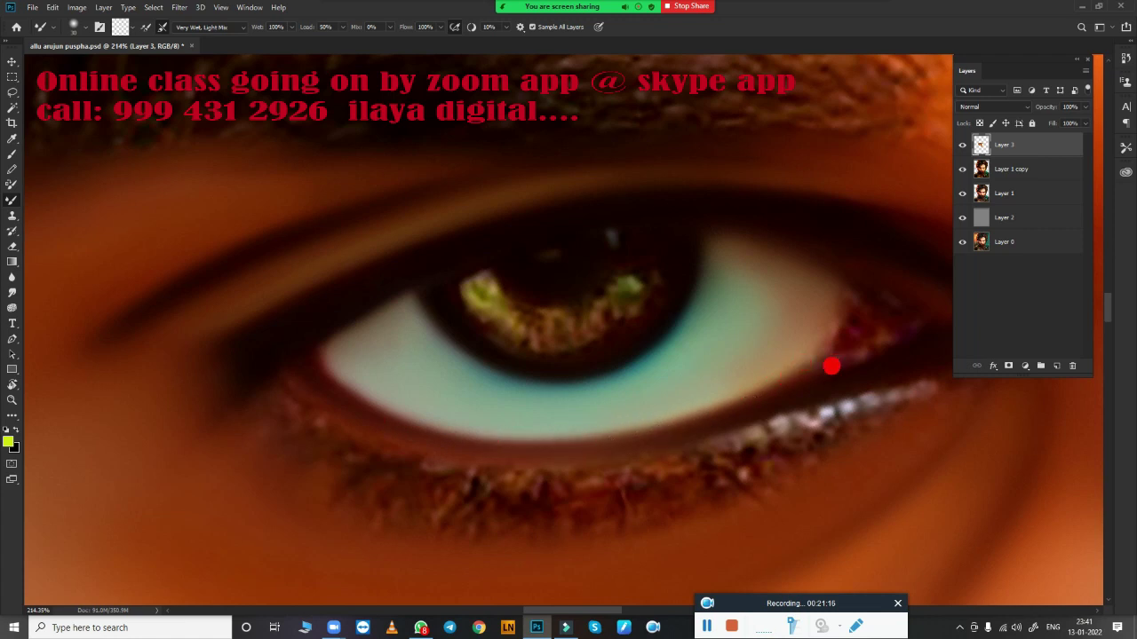
drag(751, 412, 636, 449)
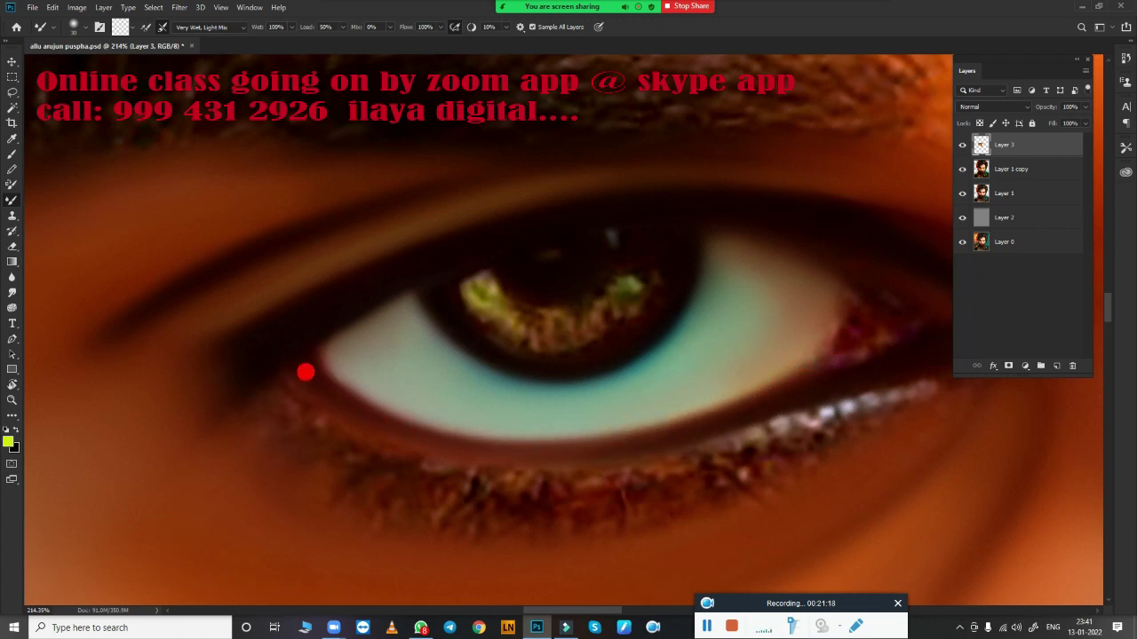
drag(497, 456, 549, 437)
click(36, 9)
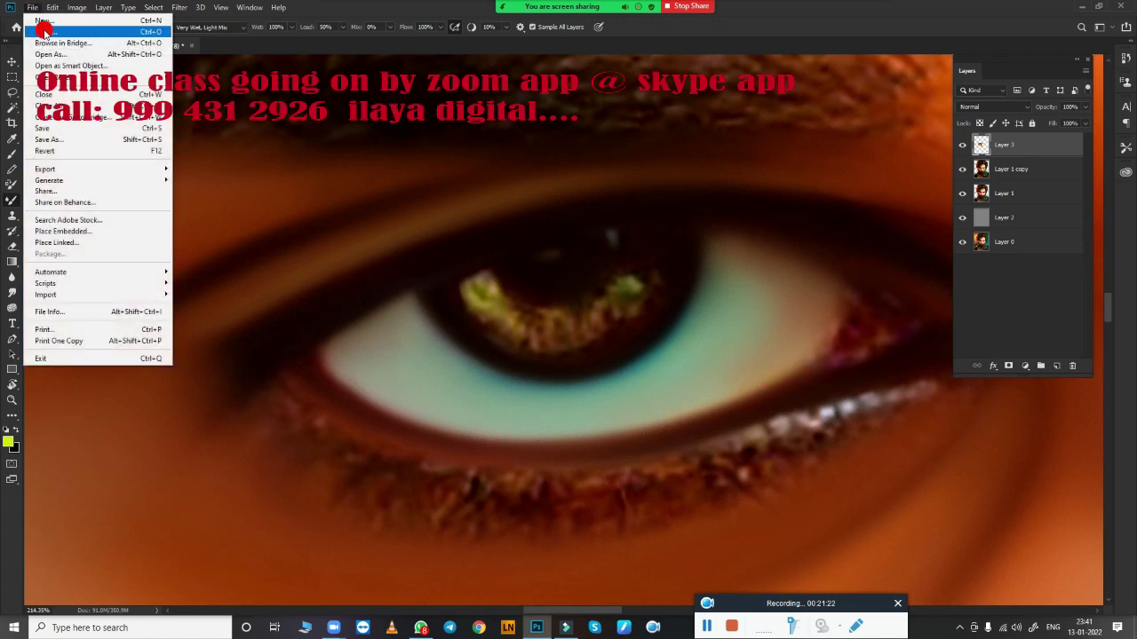
click(53, 32)
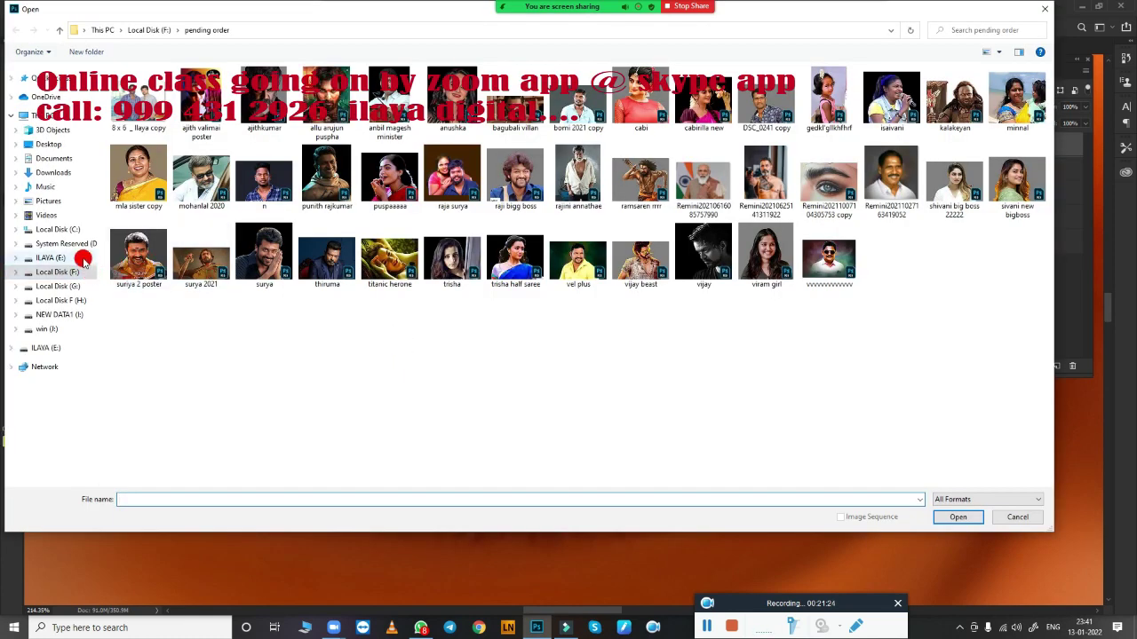
click(82, 289)
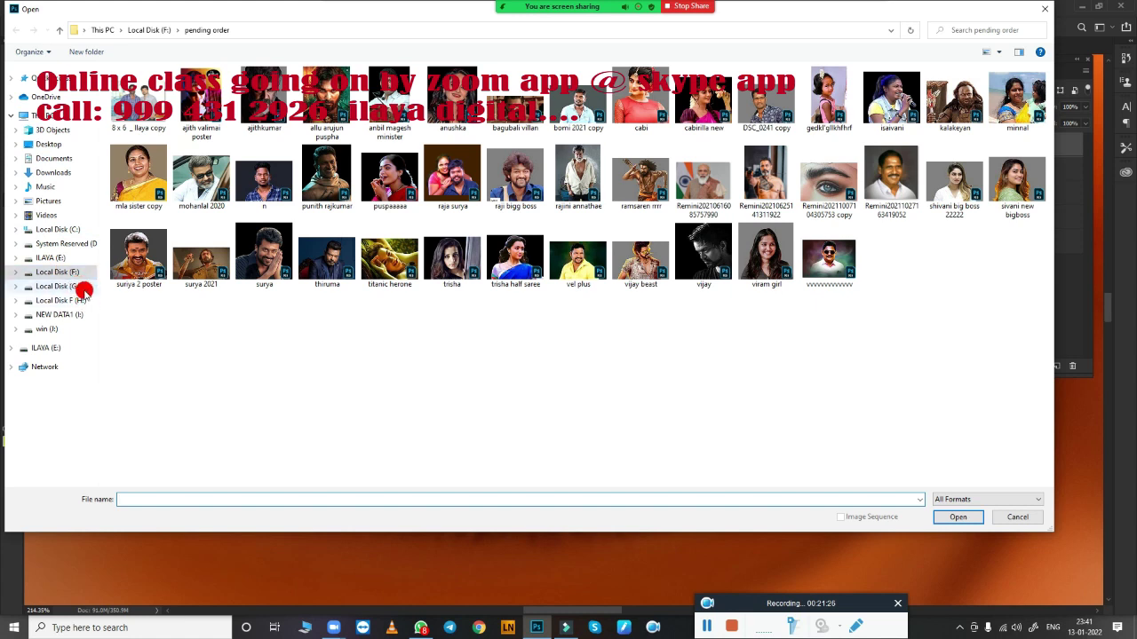
click(82, 274)
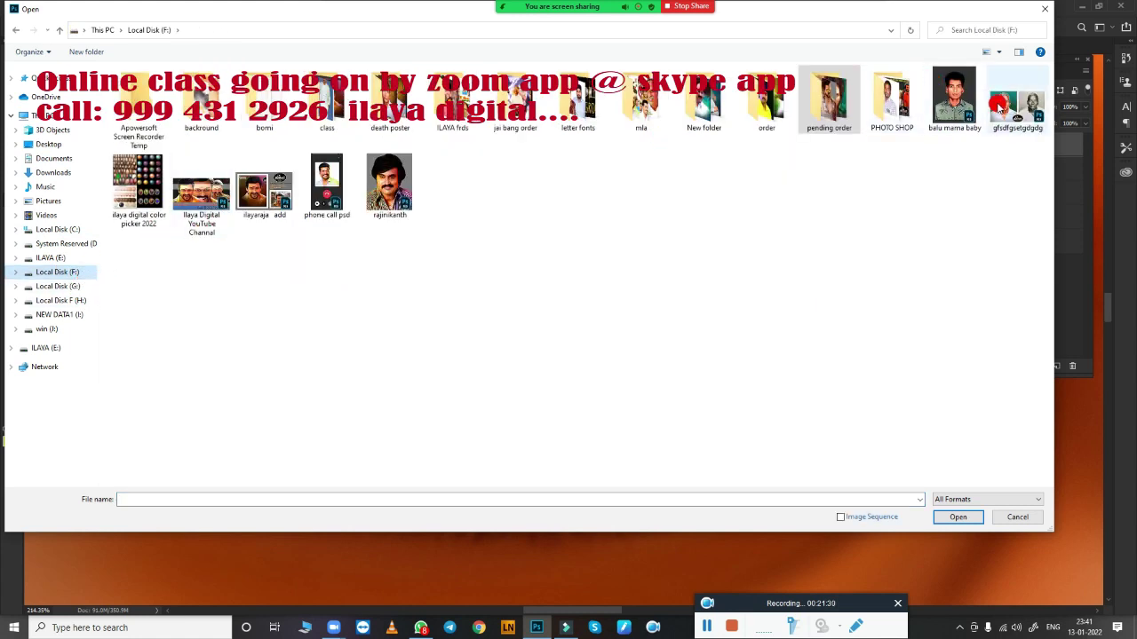
click(1017, 102)
click(946, 524)
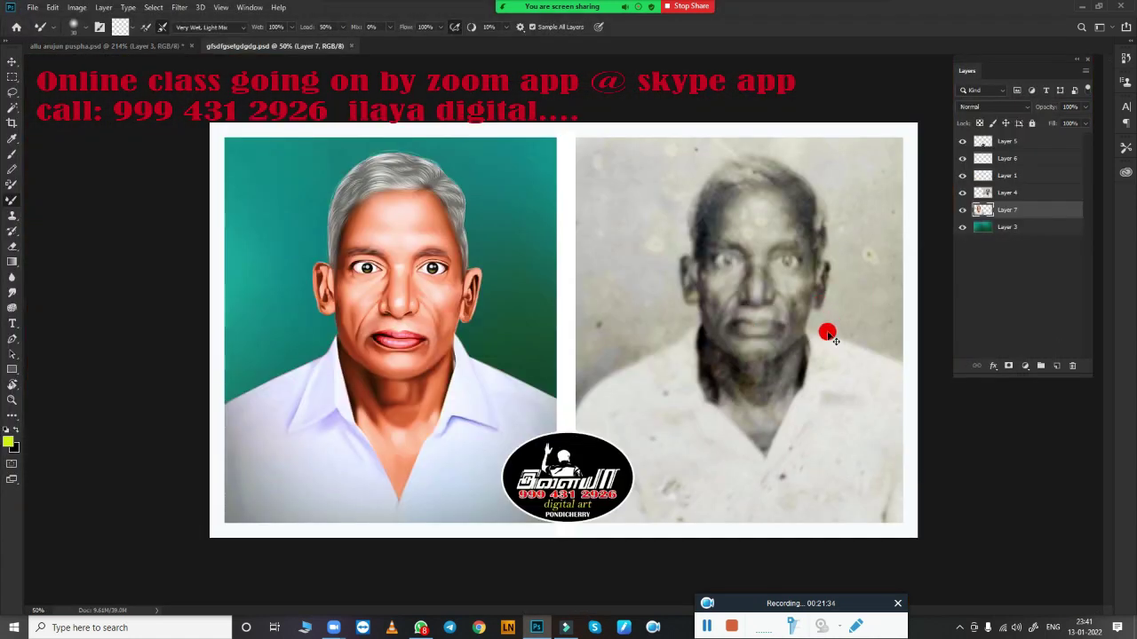
scroll(827, 334, up, 3)
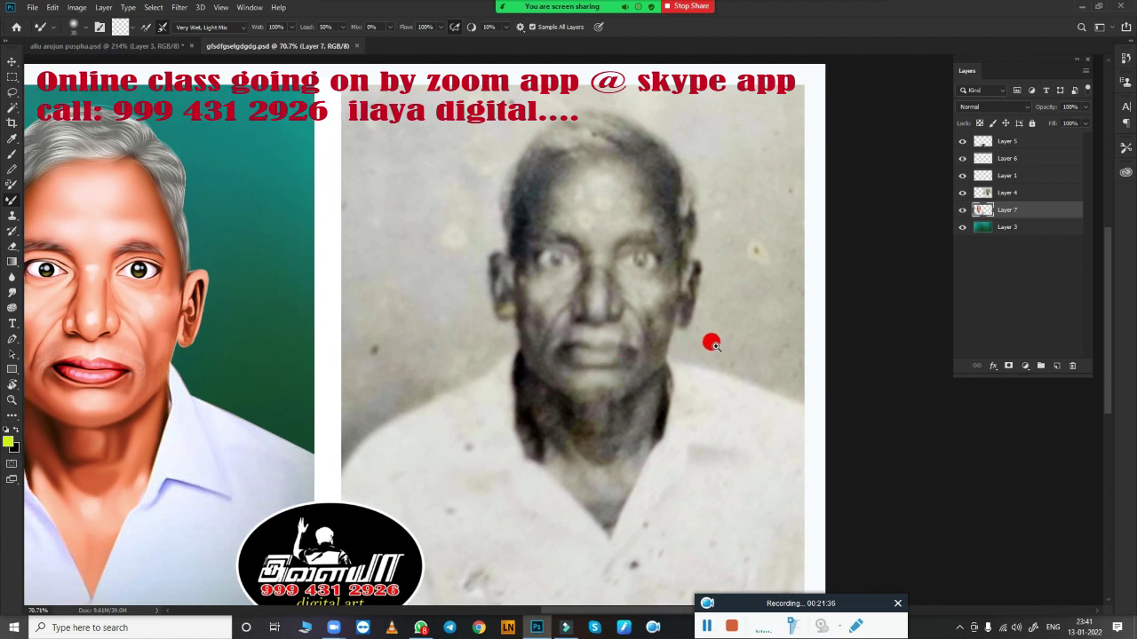
drag(714, 346, 735, 346)
scroll(690, 347, down, 3)
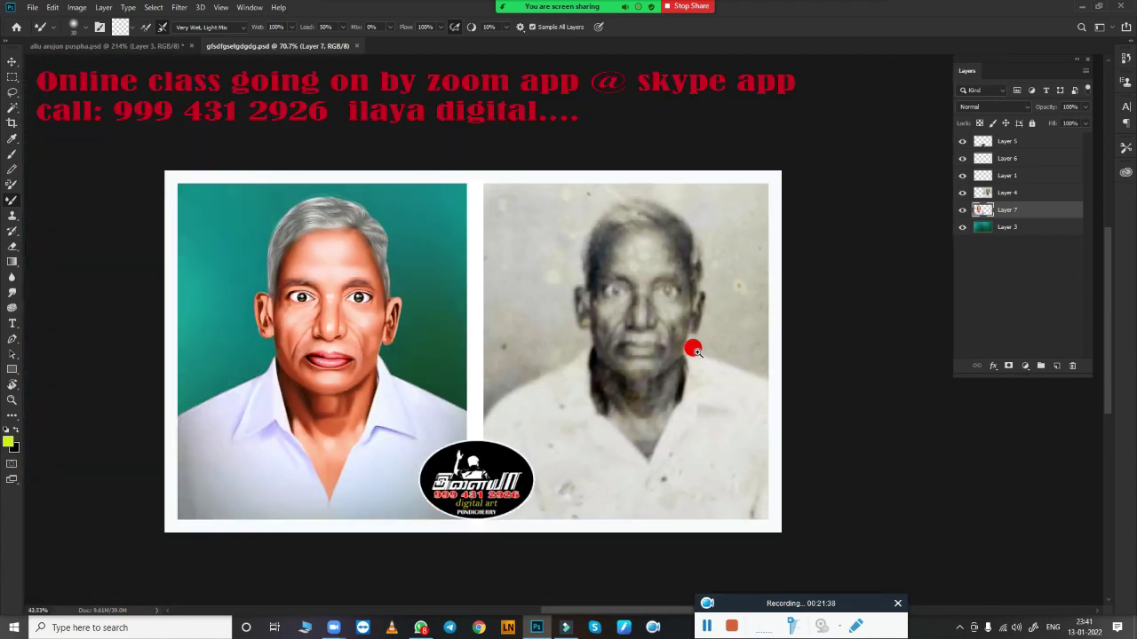
scroll(483, 317, up, 2)
scroll(466, 330, down, 1)
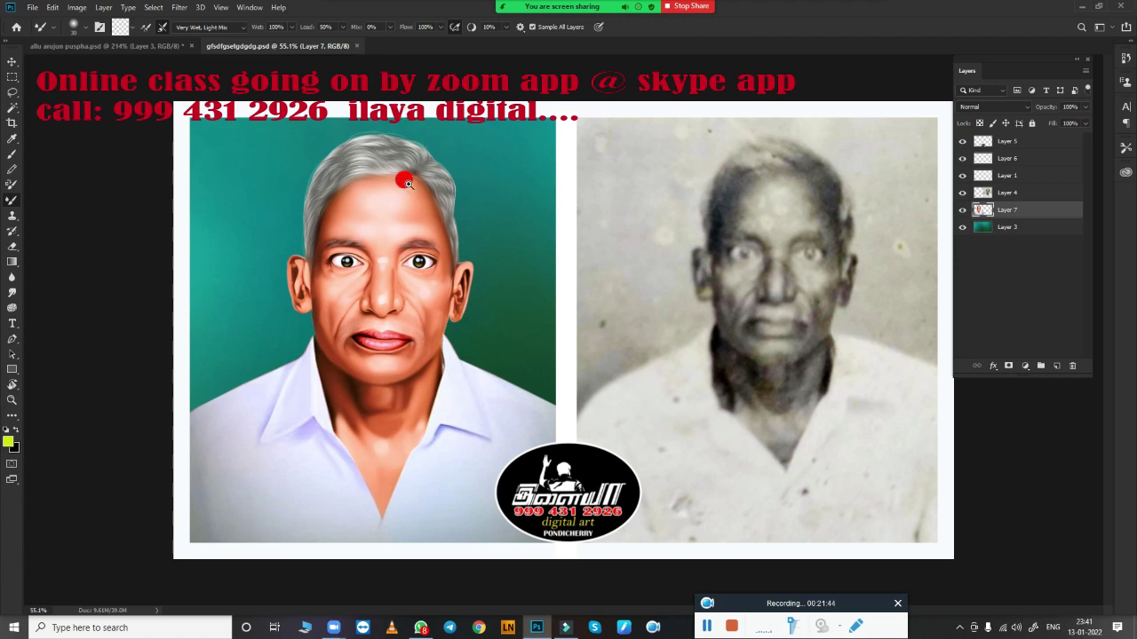
scroll(407, 183, up, 4)
scroll(456, 208, up, 1)
scroll(424, 173, down, 2)
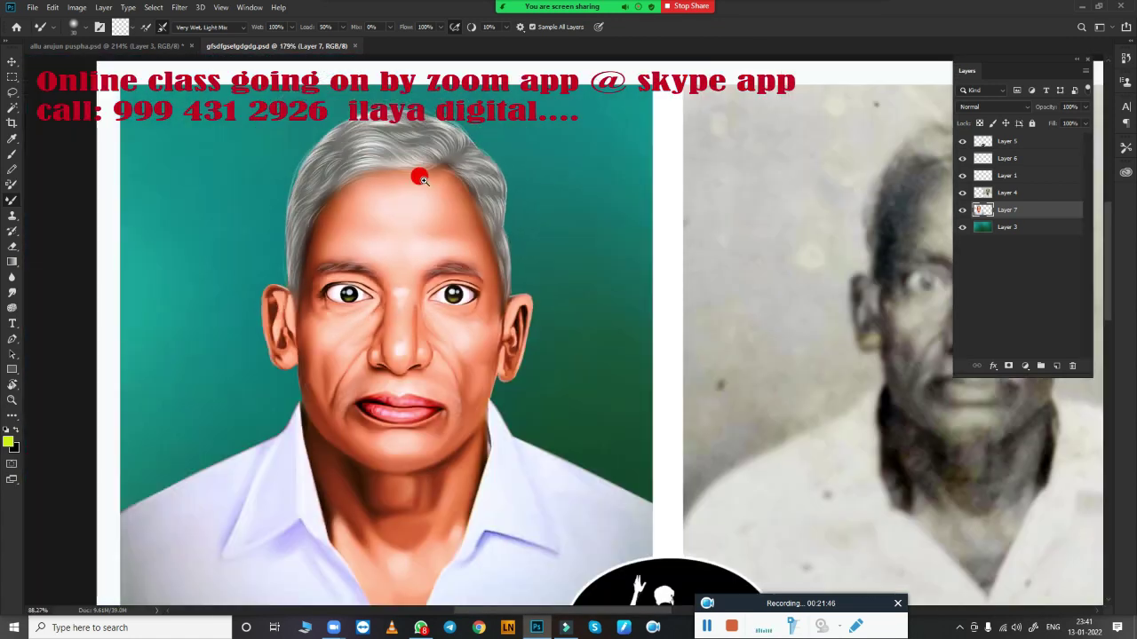
scroll(422, 178, down, 1)
click(356, 46)
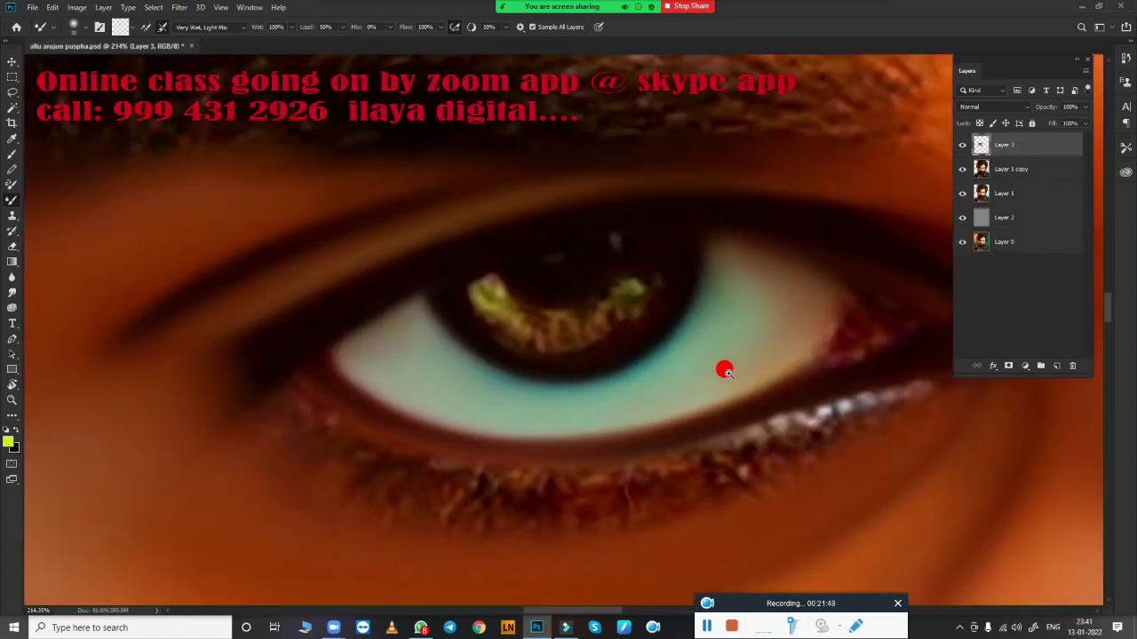
Zoom to 307% on the eye white's outer corner and enlarge the Mixer Brush for blending
scroll(723, 370, down, 2)
scroll(723, 375, up, 1)
scroll(781, 371, up, 2)
scroll(791, 373, up, 1)
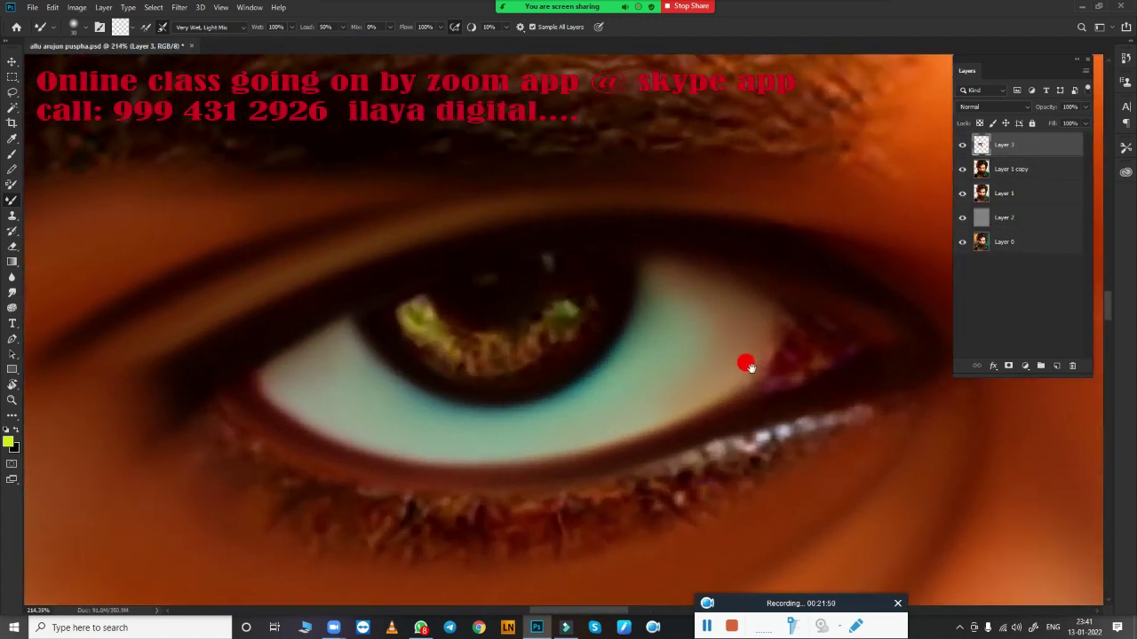
scroll(746, 363, up, 1)
scroll(761, 379, up, 1)
drag(638, 316, 642, 377)
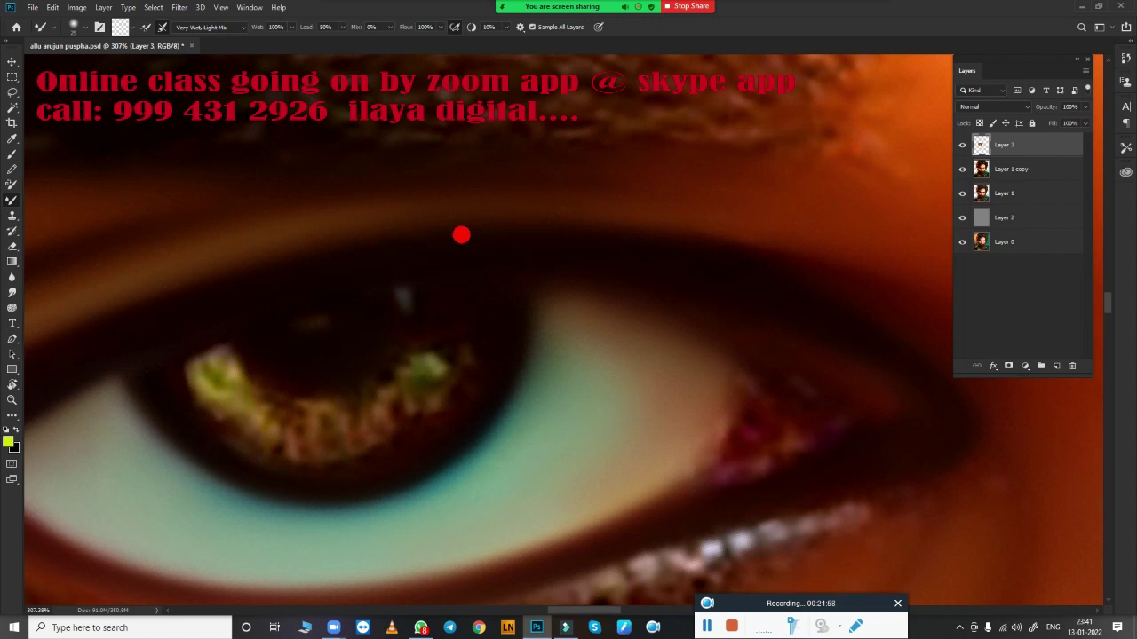
mouse_move(814, 310)
mouse_down()
mouse_move(796, 337)
mouse_move(732, 321)
mouse_up()
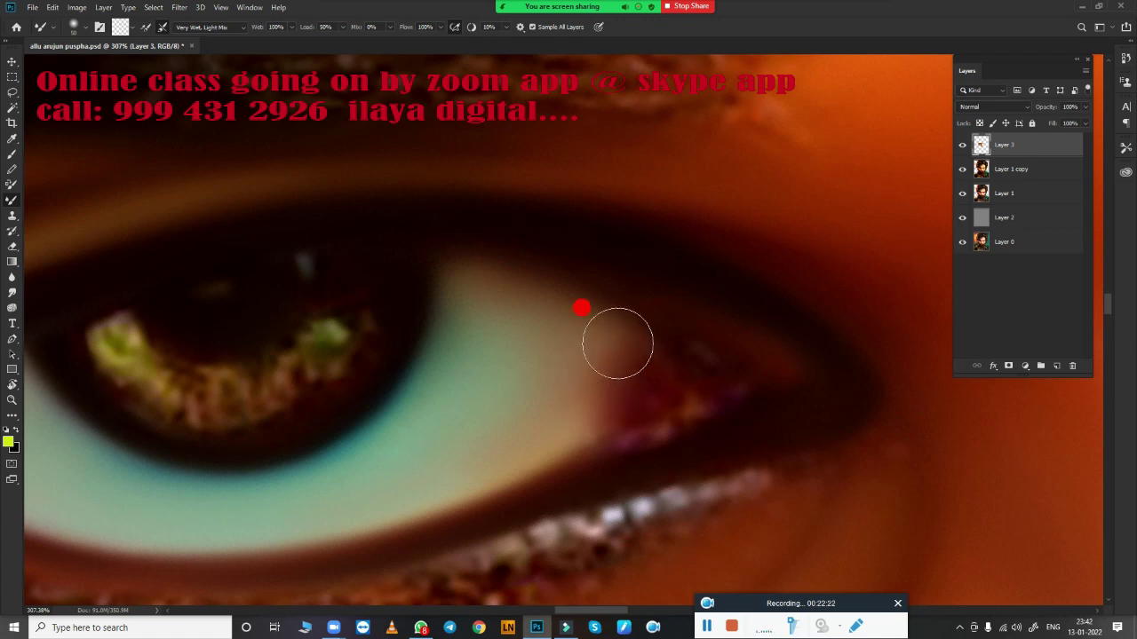
key(bracketright)
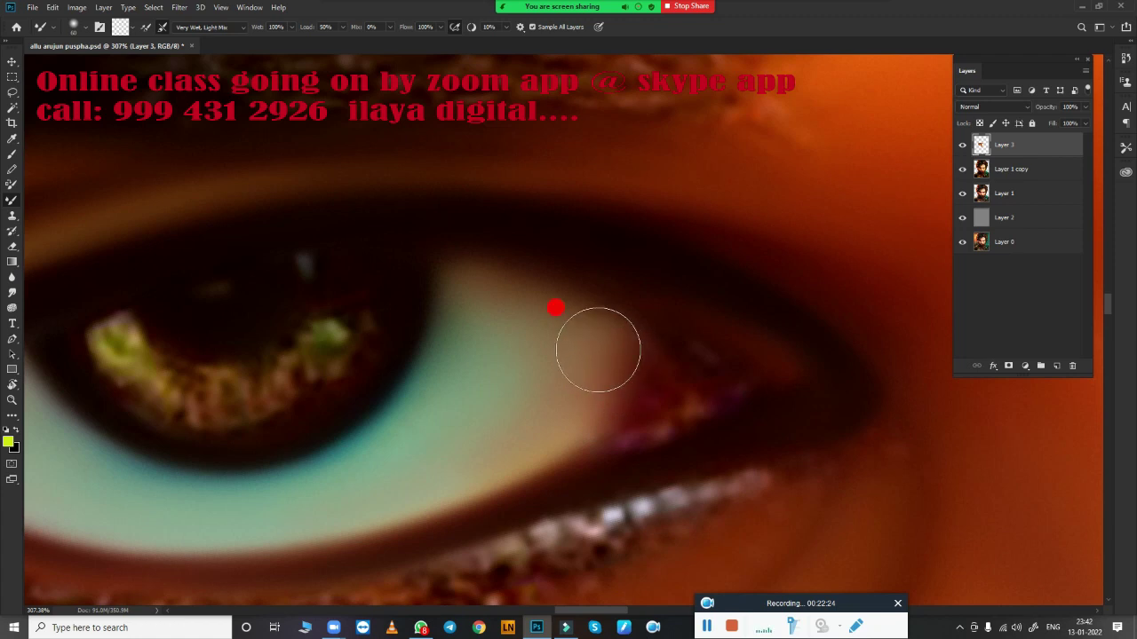
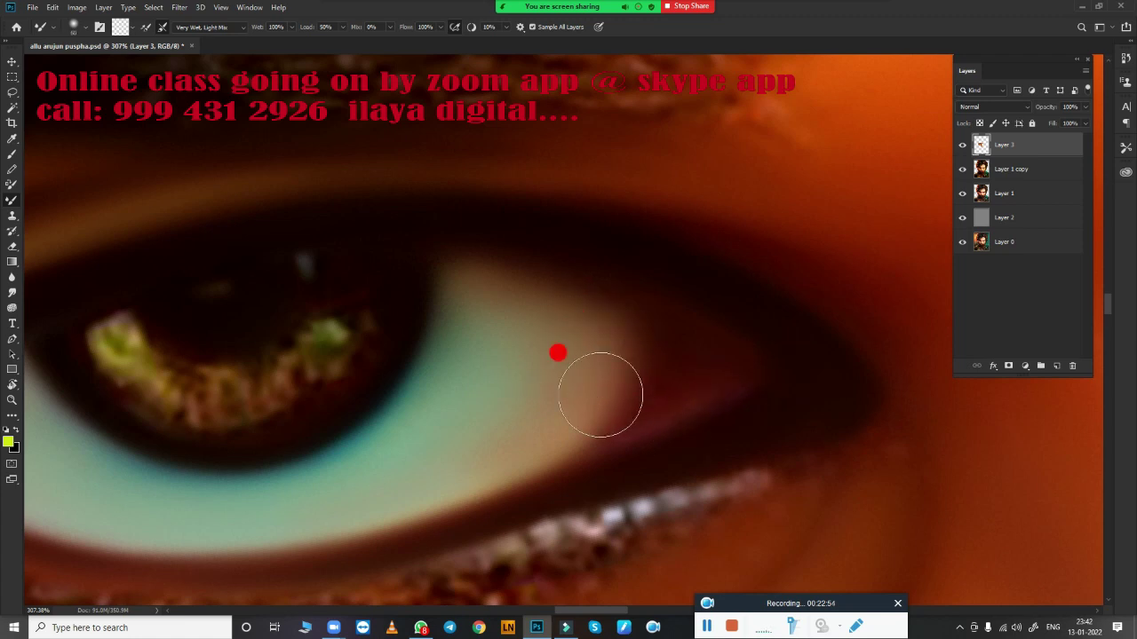
Zoom in on the eye's outer corner, then switch to Filmora's export window
mouse_move(702, 431)
mouse_down()
mouse_move(690, 459)
mouse_move(634, 469)
mouse_move(713, 480)
mouse_up()
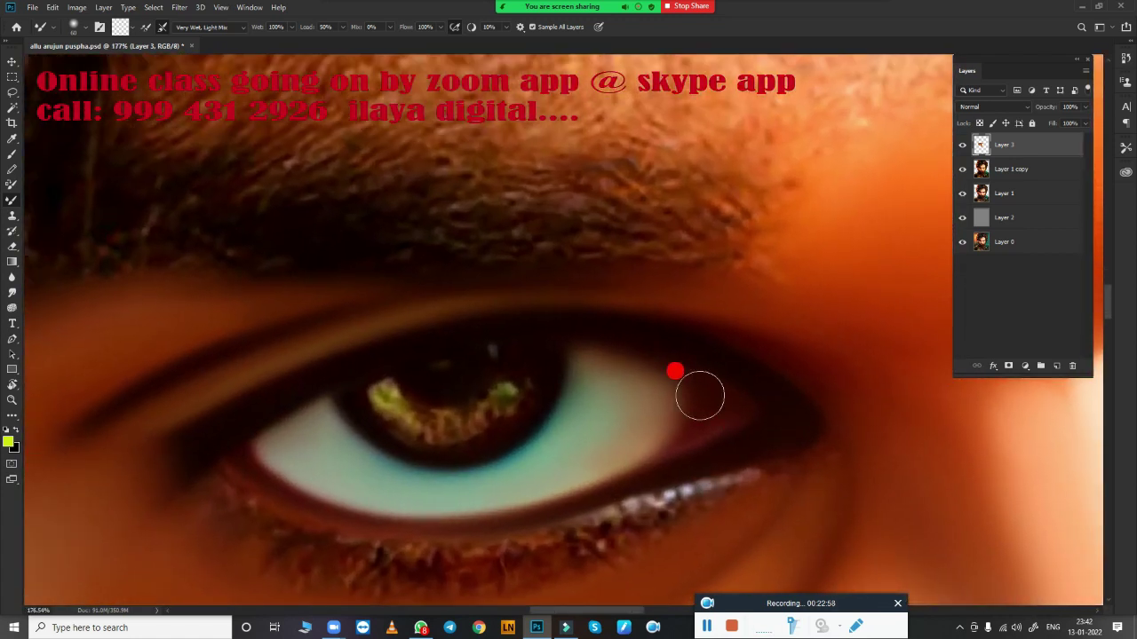
drag(763, 380, 705, 350)
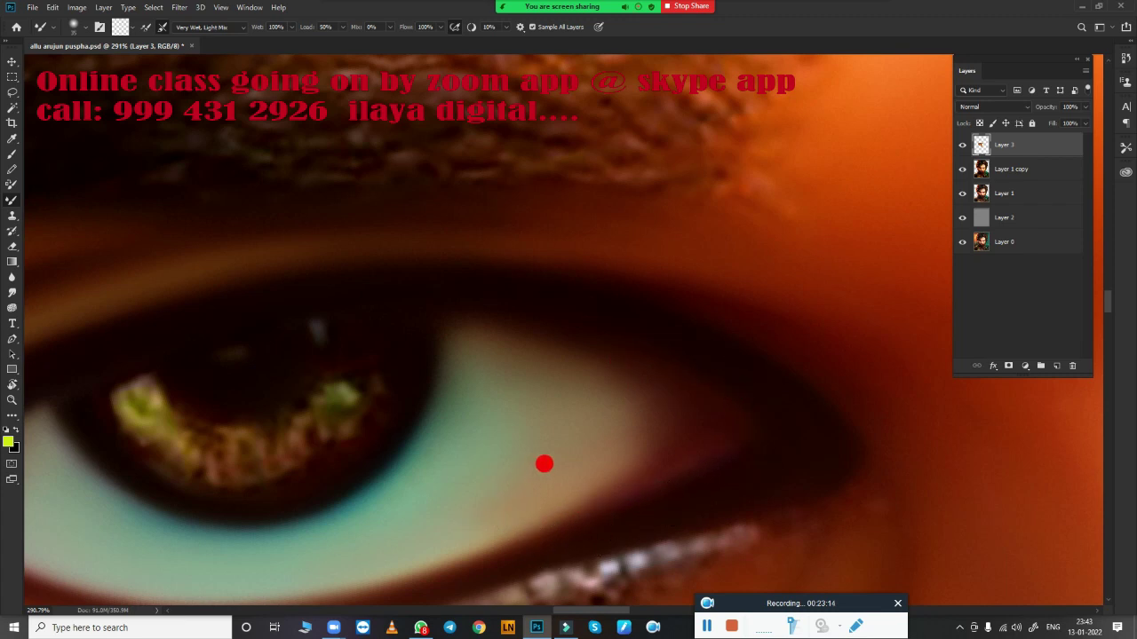
scroll(777, 402, down, 3)
scroll(775, 396, down, 3)
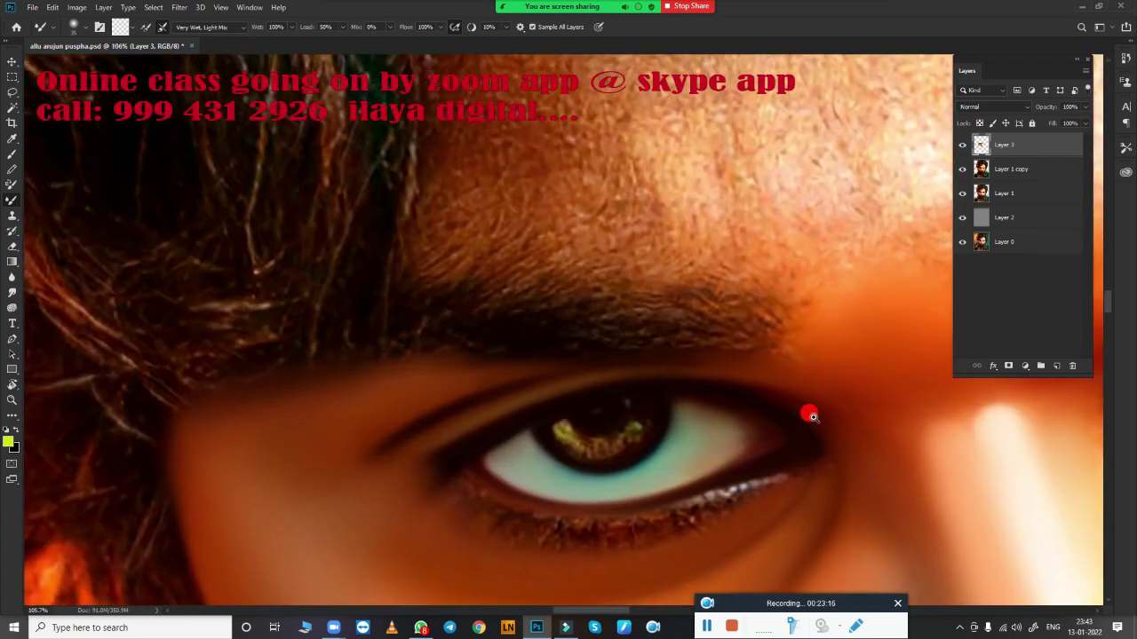
scroll(827, 439, up, 3)
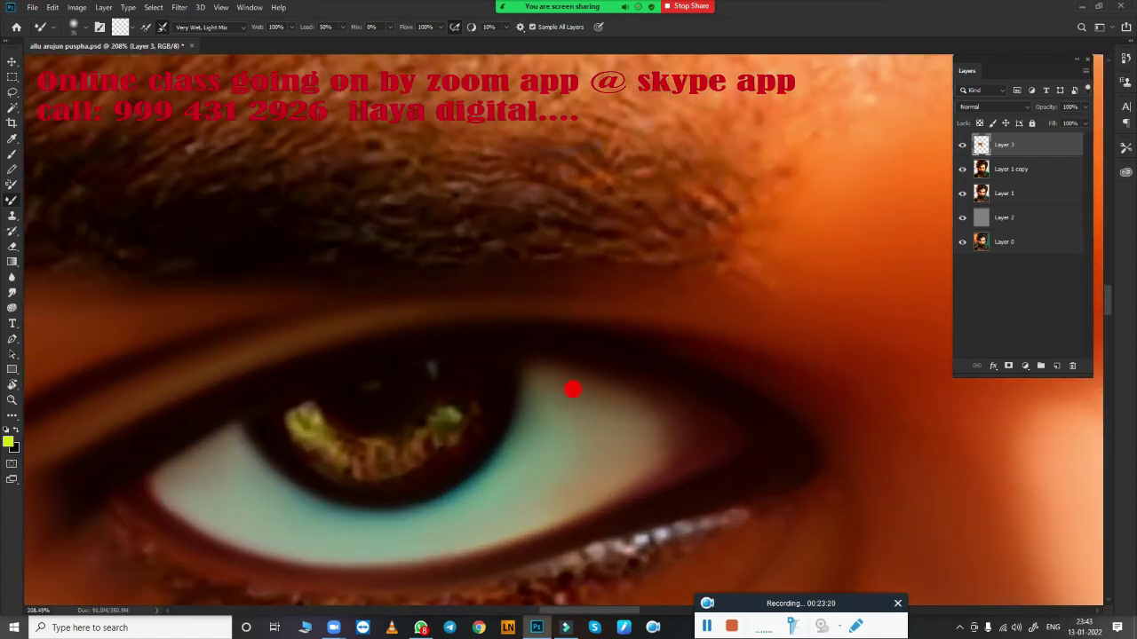
click(565, 627)
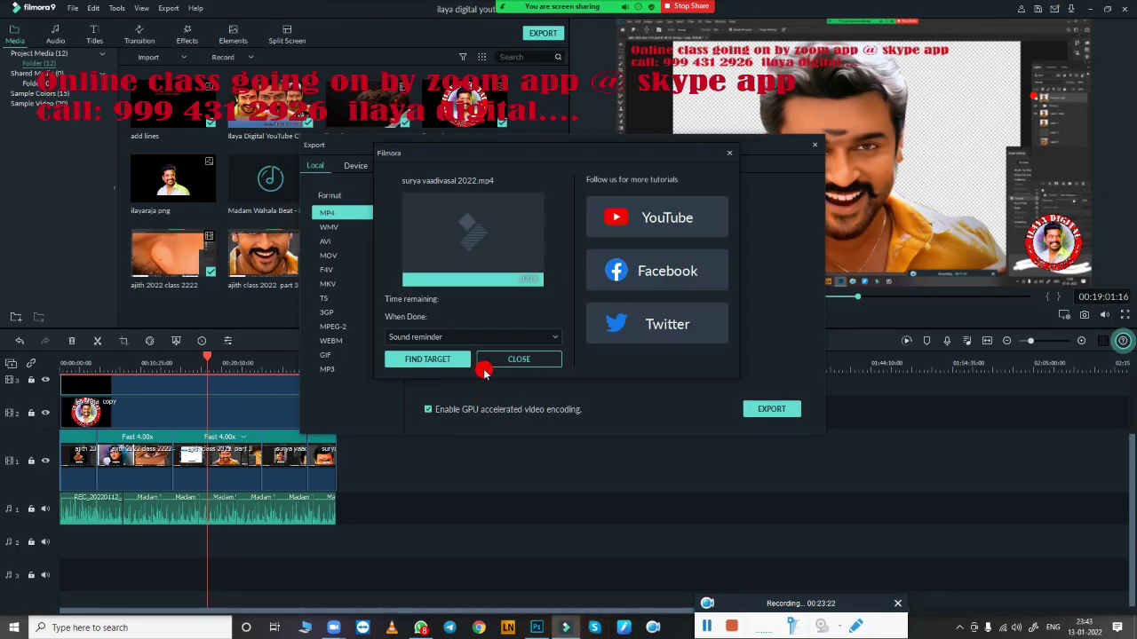
Dismiss the export-complete notice, close the Export window, and save the Filmora project
click(551, 359)
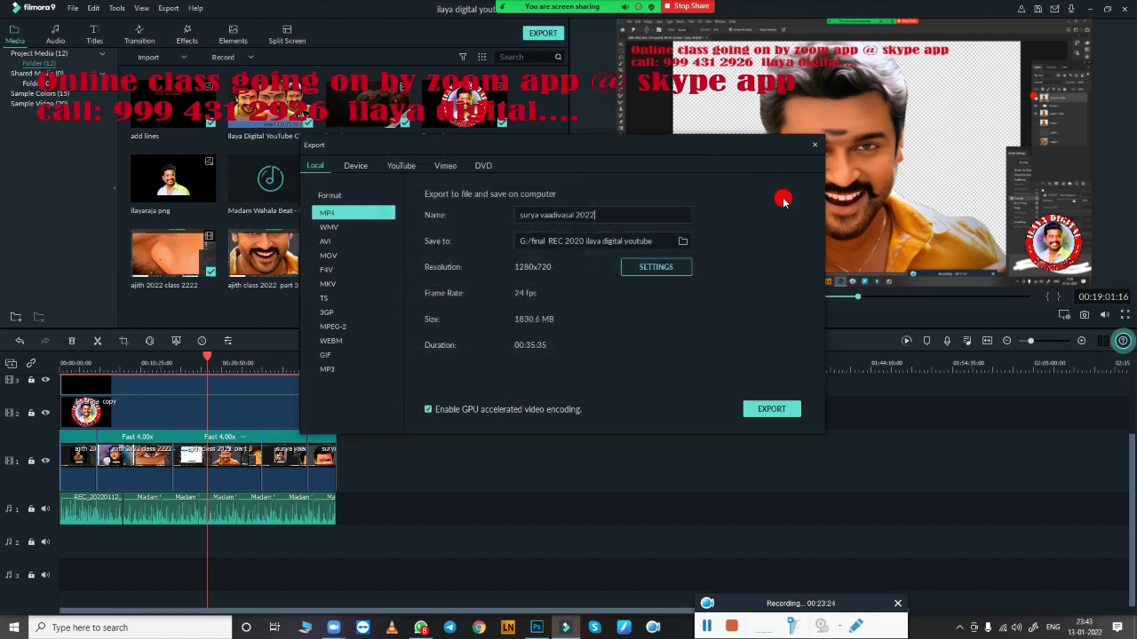
click(817, 144)
click(1123, 8)
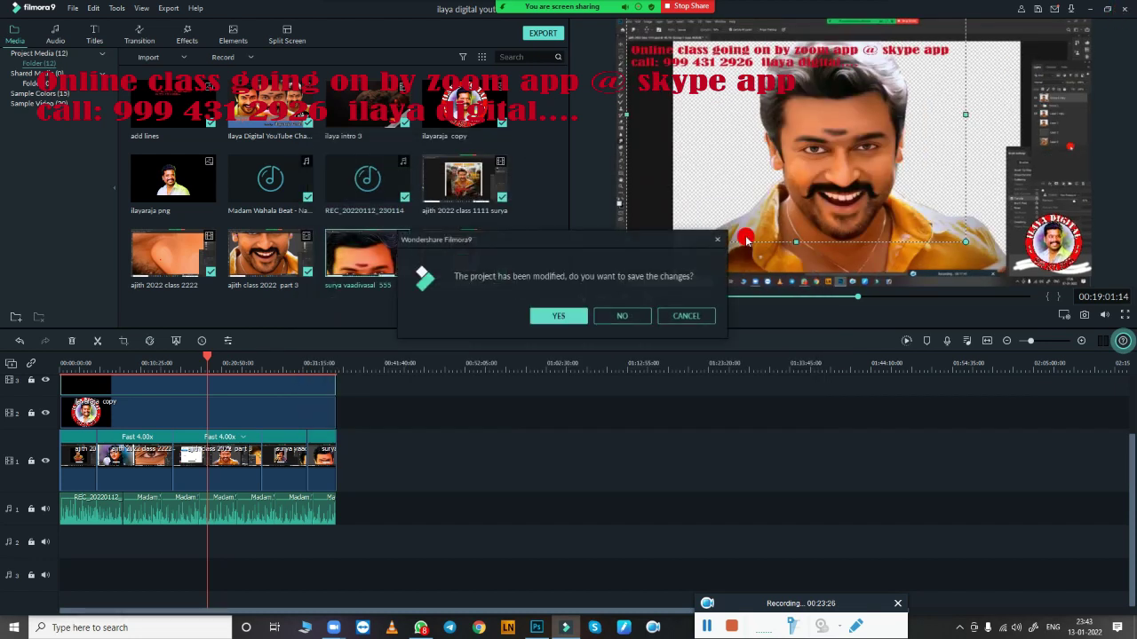
click(573, 320)
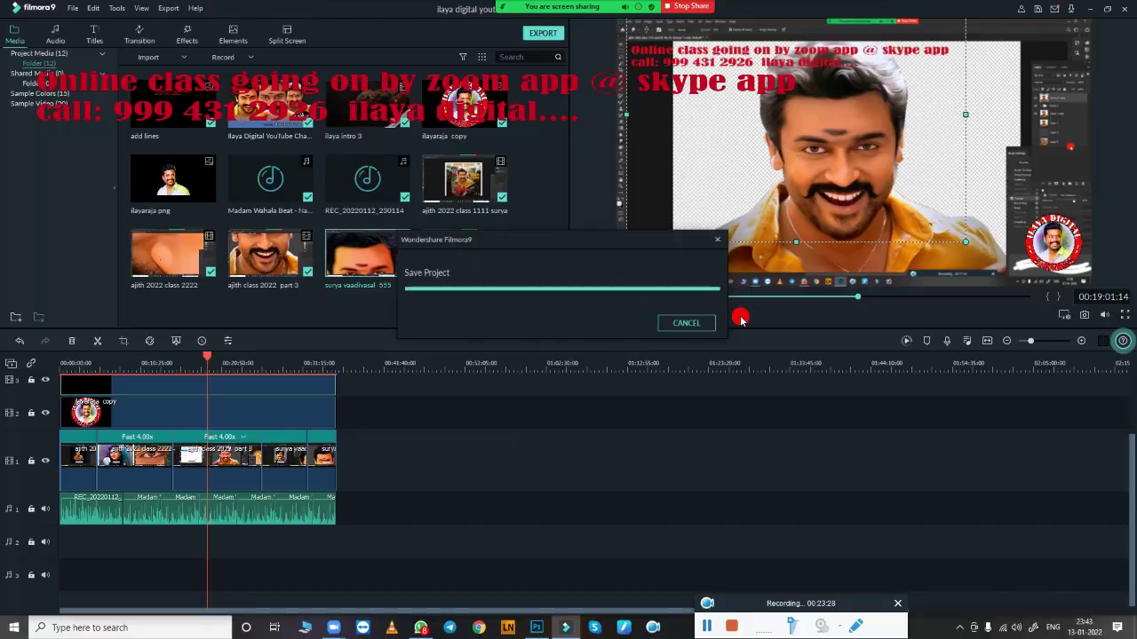
Smudge away the dull patch at the eye white's right corner with the Smudge tool
scroll(657, 462, down, 3)
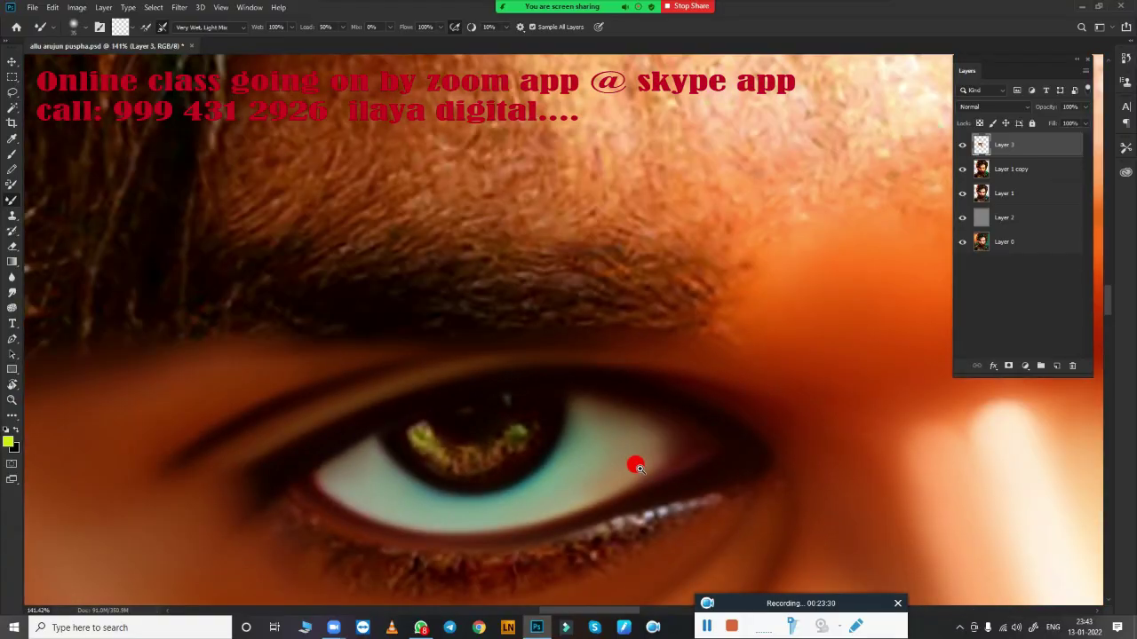
scroll(667, 292, up, 2)
scroll(657, 353, up, 1)
scroll(667, 354, up, 1)
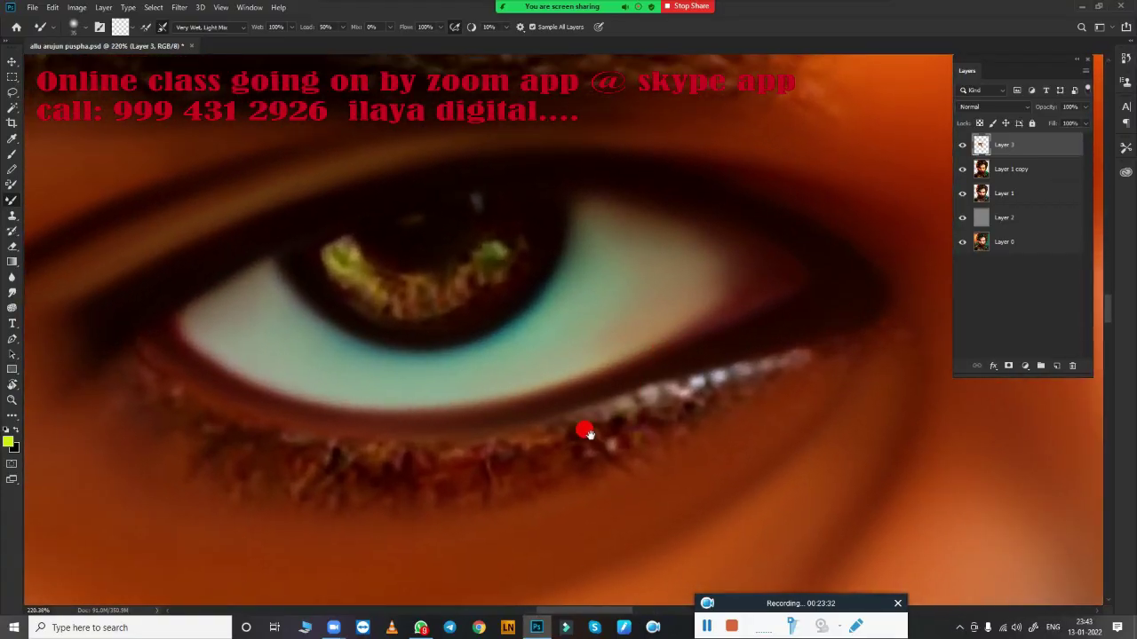
scroll(587, 432, down, 1)
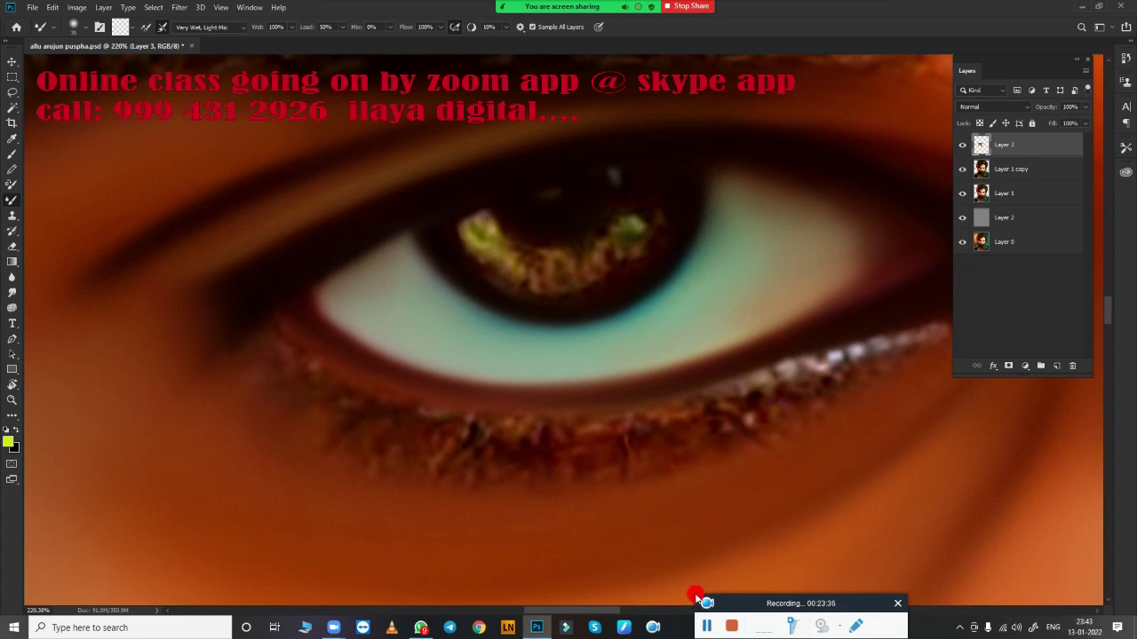
scroll(642, 424, down, 2)
scroll(612, 426, down, 1)
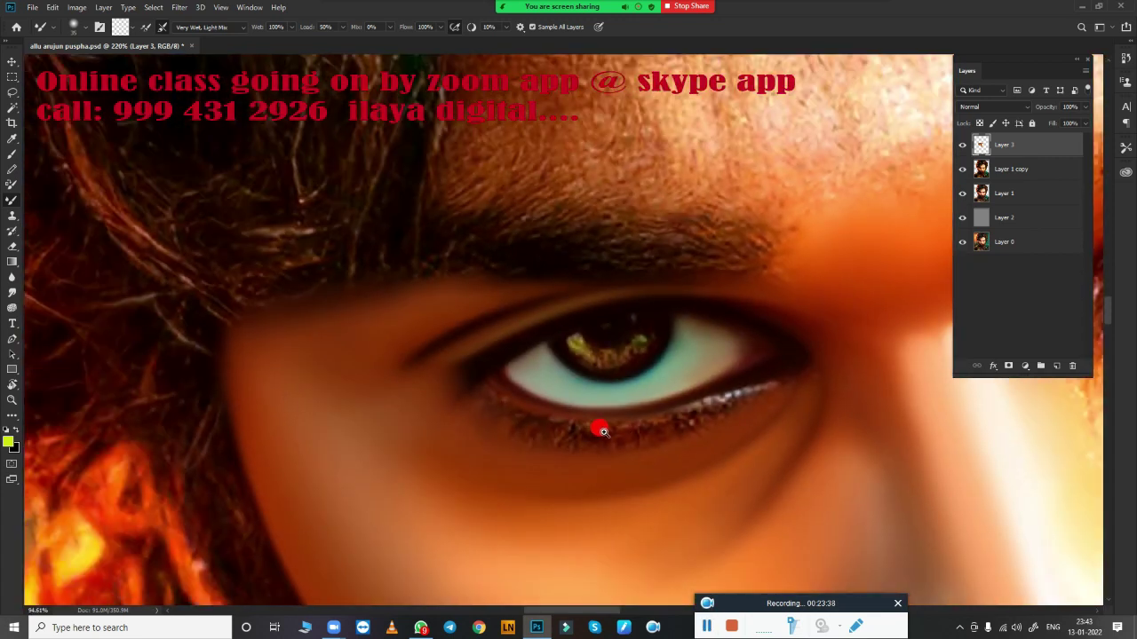
scroll(598, 426, up, 2)
scroll(627, 426, up, 1)
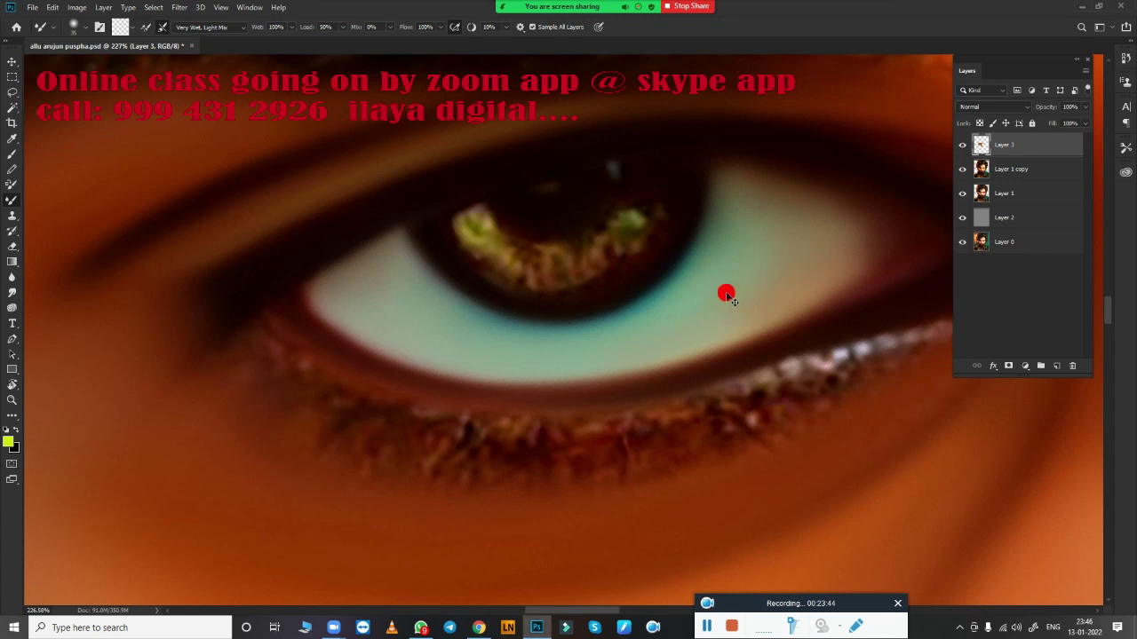
scroll(717, 276, down, 5)
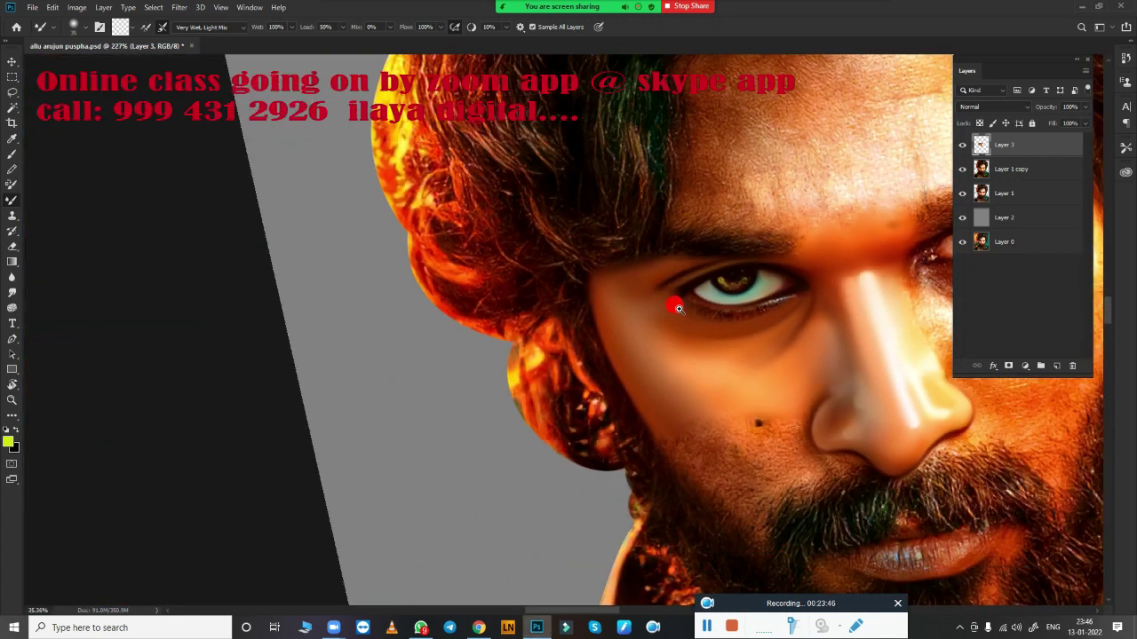
scroll(751, 276, up, 1)
scroll(621, 278, up, 3)
scroll(673, 292, up, 1)
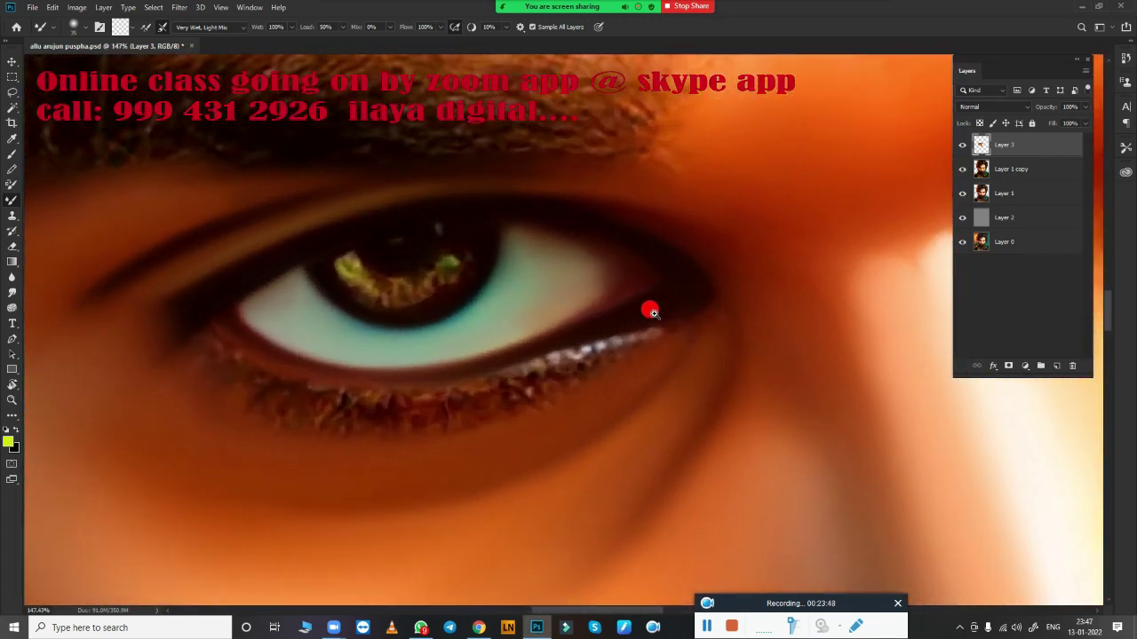
key(r)
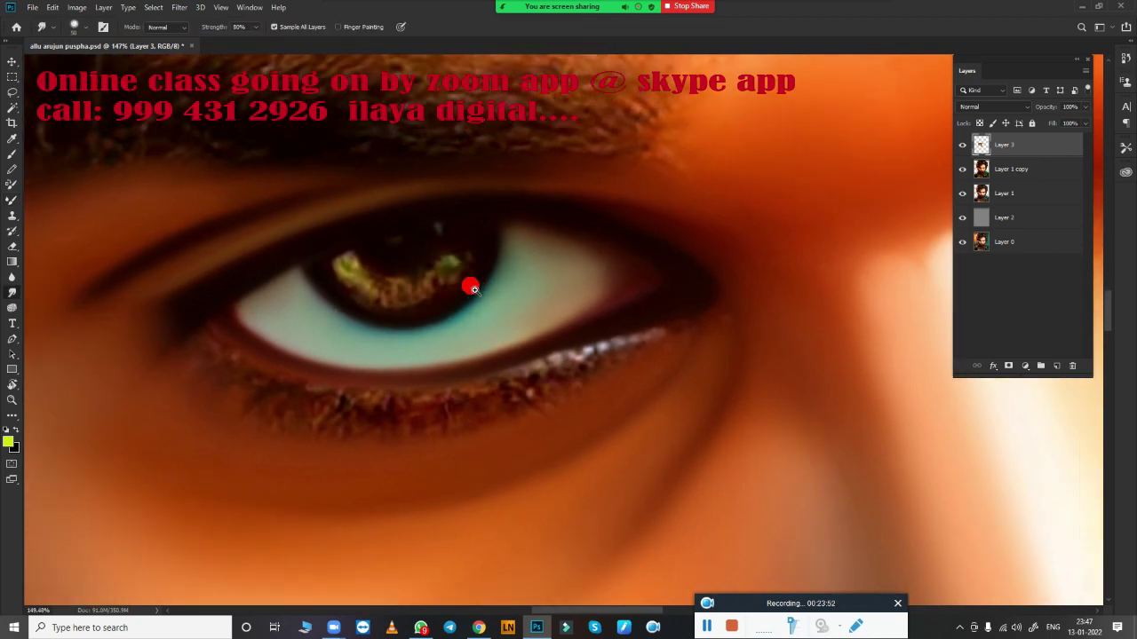
scroll(469, 286, down, 3)
scroll(426, 286, up, 3)
scroll(459, 294, up, 1)
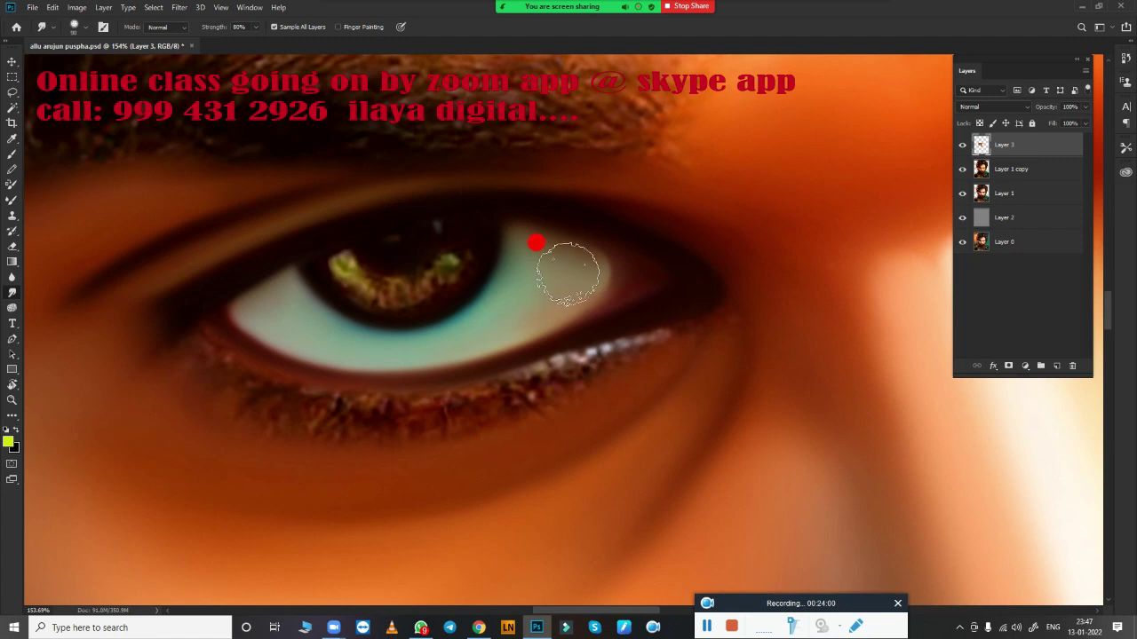
drag(574, 265, 604, 271)
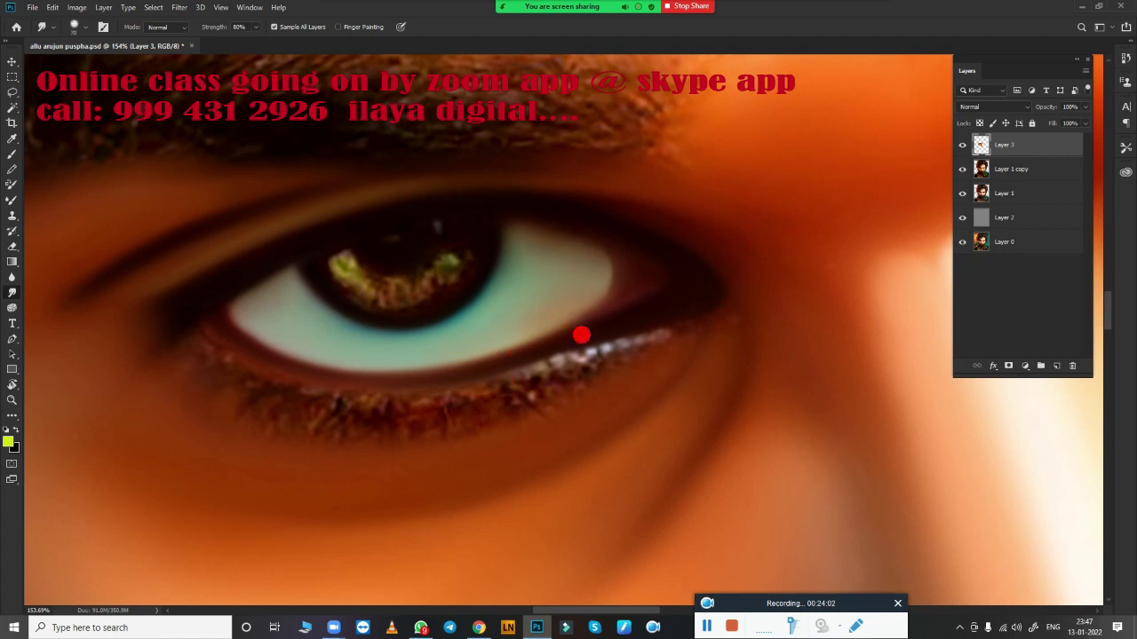
Blend the paint across the eye white with the Mixer Brush
scroll(589, 397, down, 5)
scroll(507, 418, down, 5)
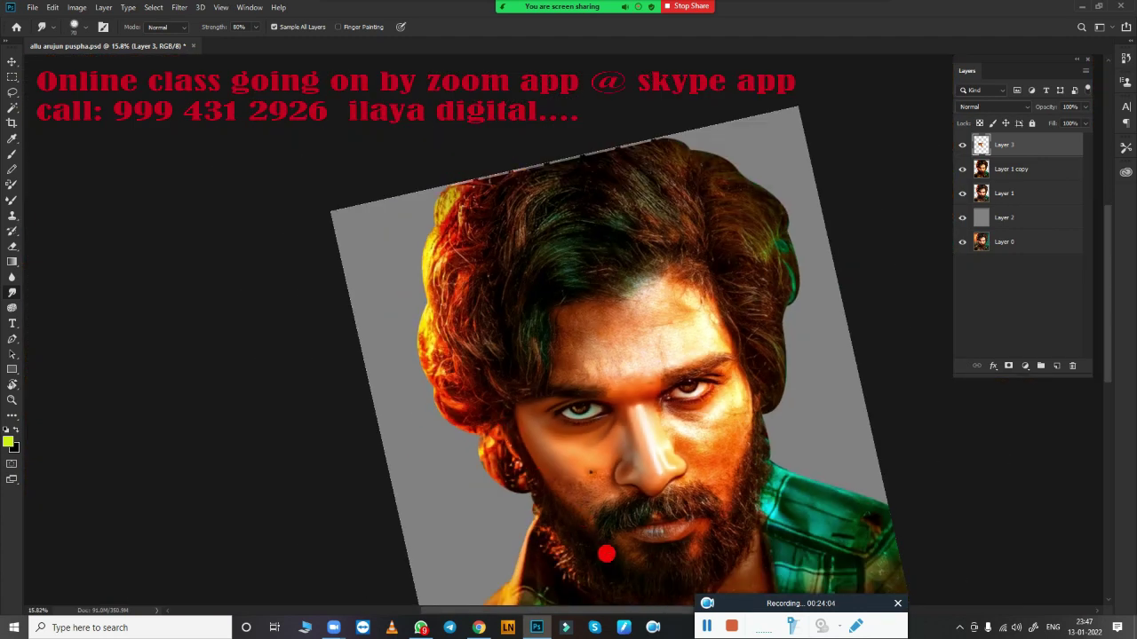
scroll(586, 493, up, 5)
scroll(647, 482, up, 3)
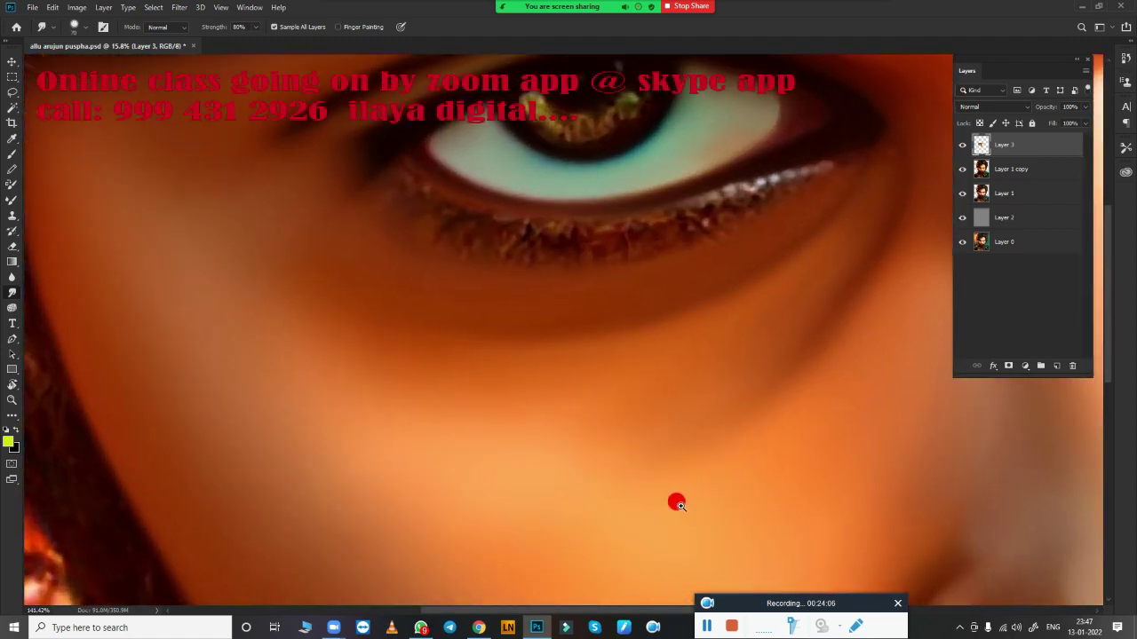
scroll(675, 500, up, 1)
scroll(639, 399, up, 1)
scroll(668, 416, up, 1)
scroll(690, 426, up, 1)
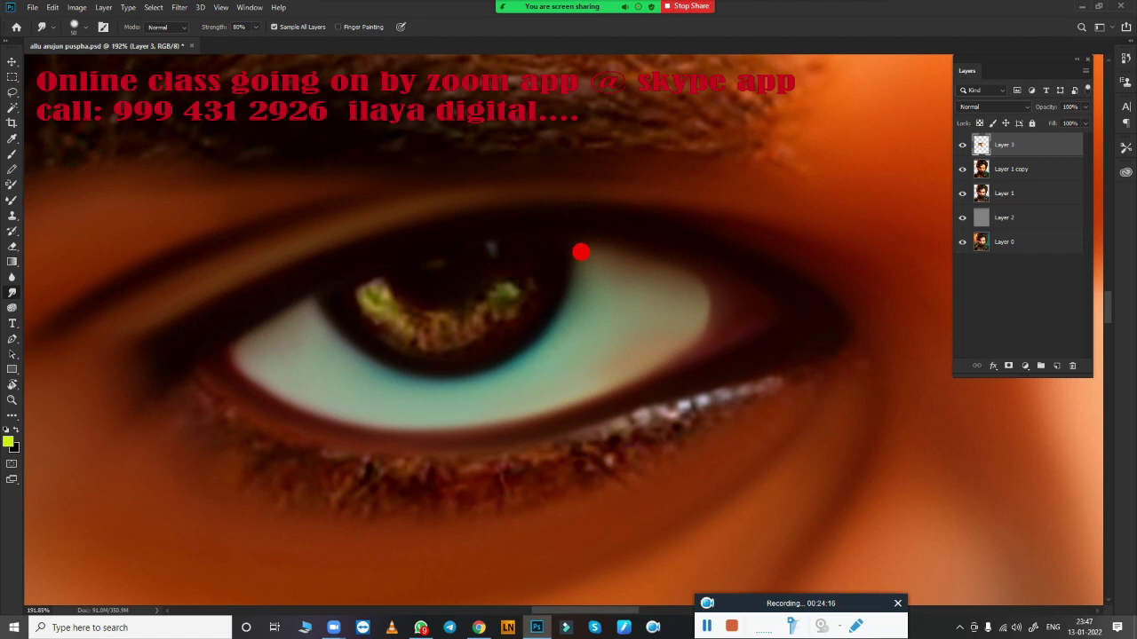
key(b)
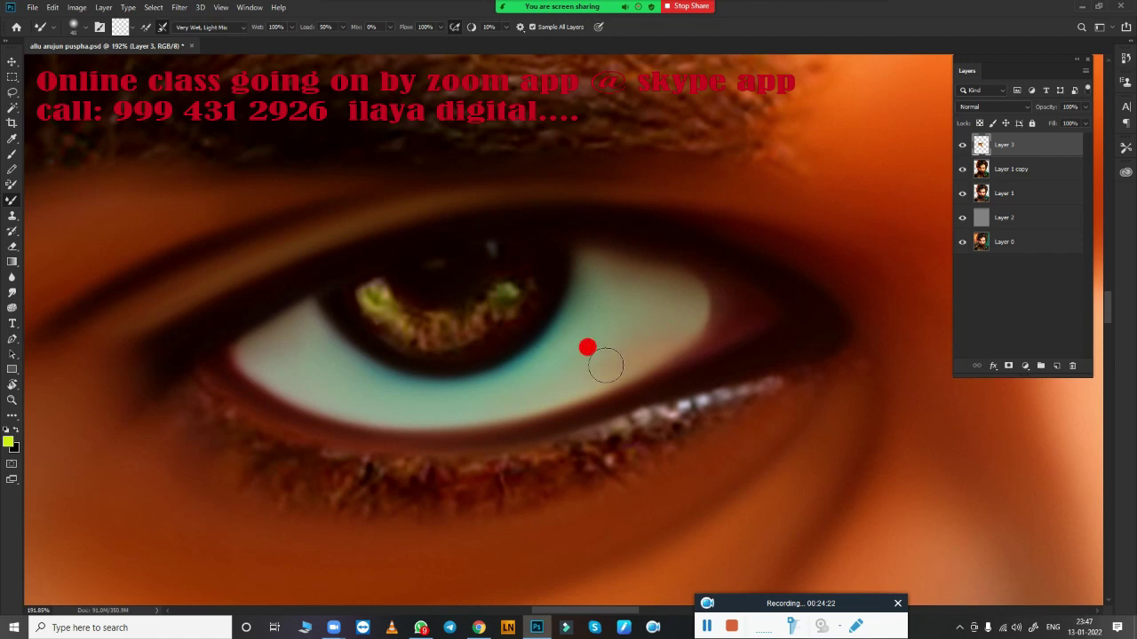
drag(604, 365, 668, 338)
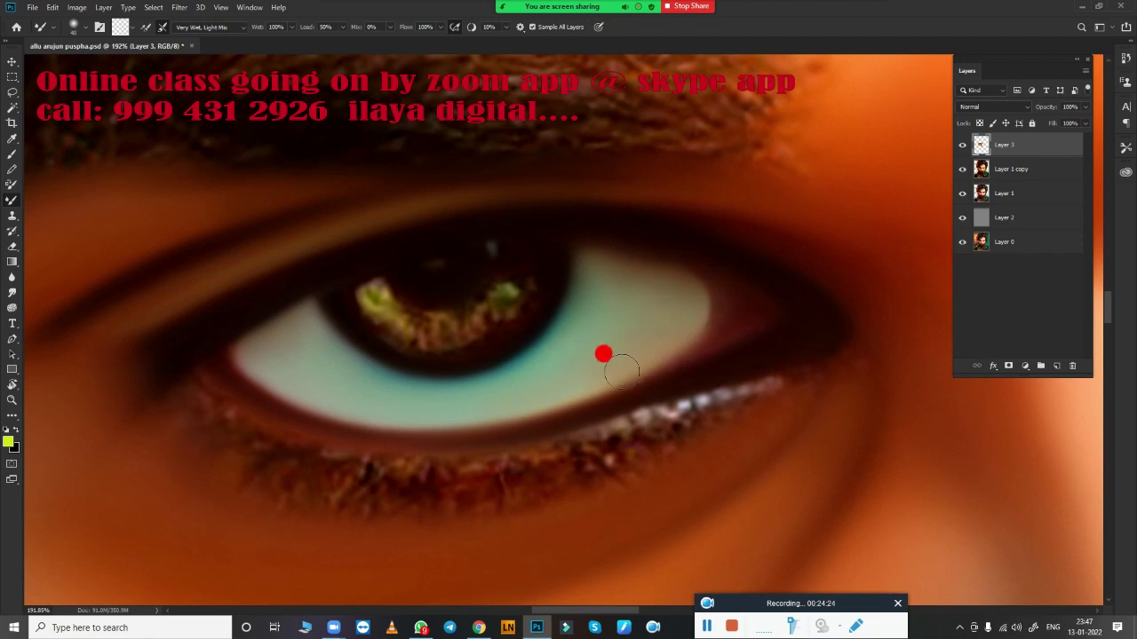
Smudge across the eye white toward the iris to even out its tone
mouse_move(782, 456)
mouse_down()
mouse_move(368, 267)
mouse_move(254, 121)
mouse_up()
drag(553, 284, 562, 217)
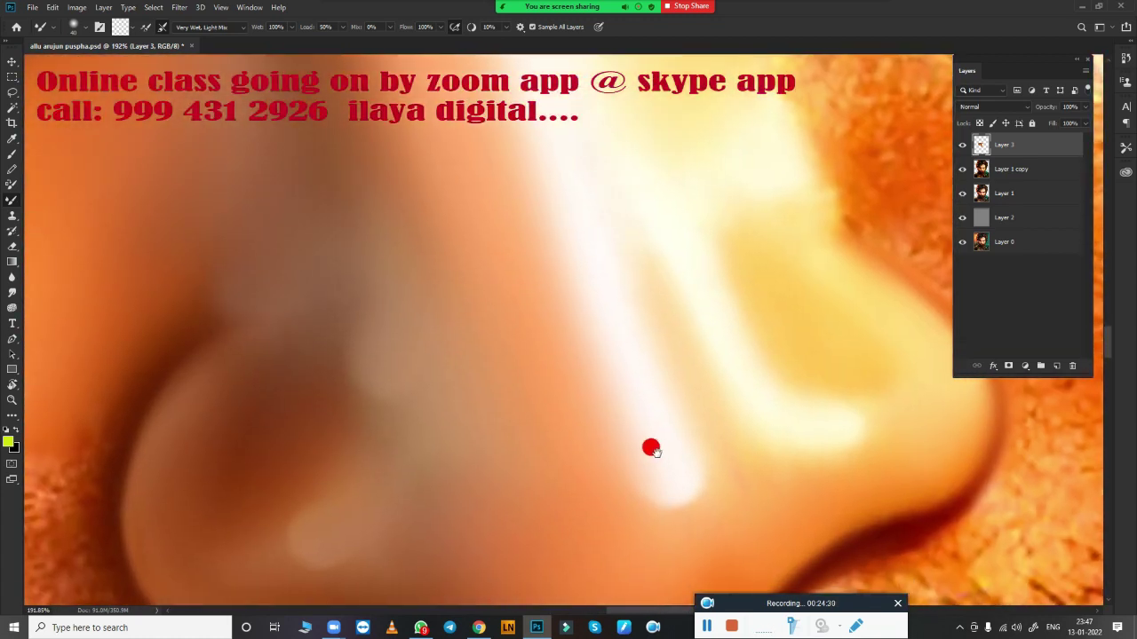
mouse_move(651, 449)
mouse_down()
mouse_move(746, 447)
mouse_move(698, 464)
mouse_move(550, 325)
mouse_move(406, 151)
mouse_up()
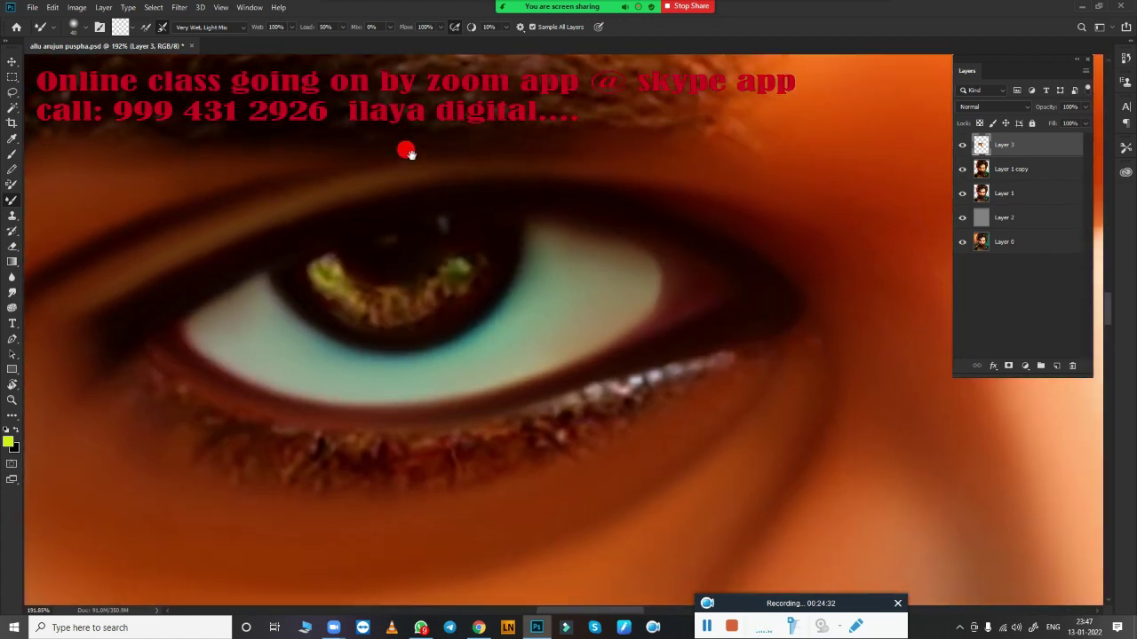
key(r)
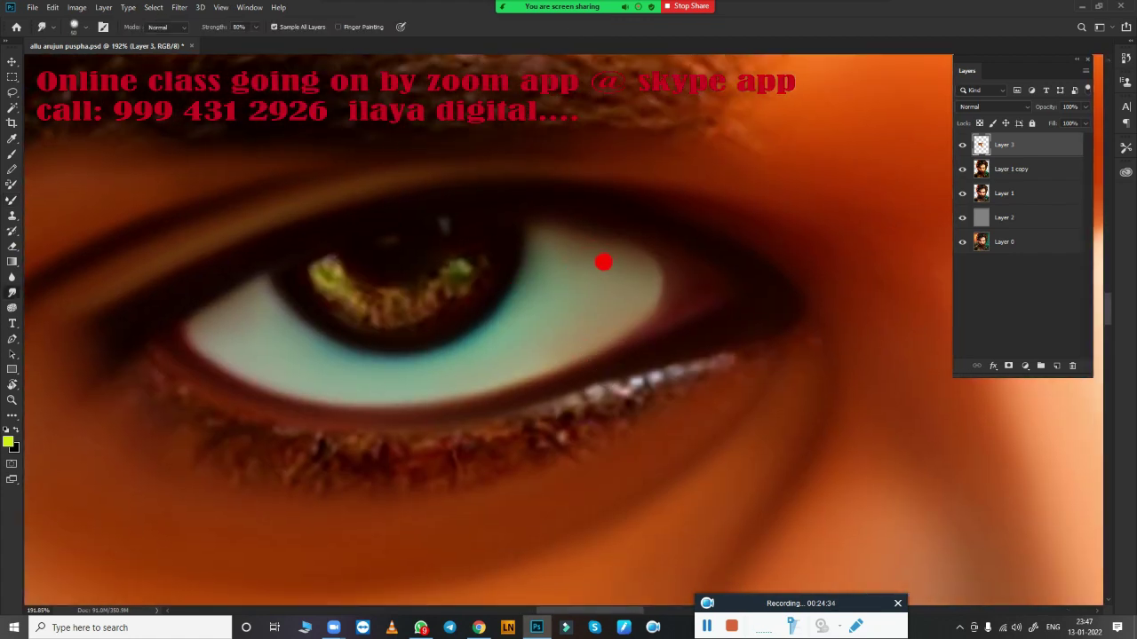
drag(629, 286, 578, 302)
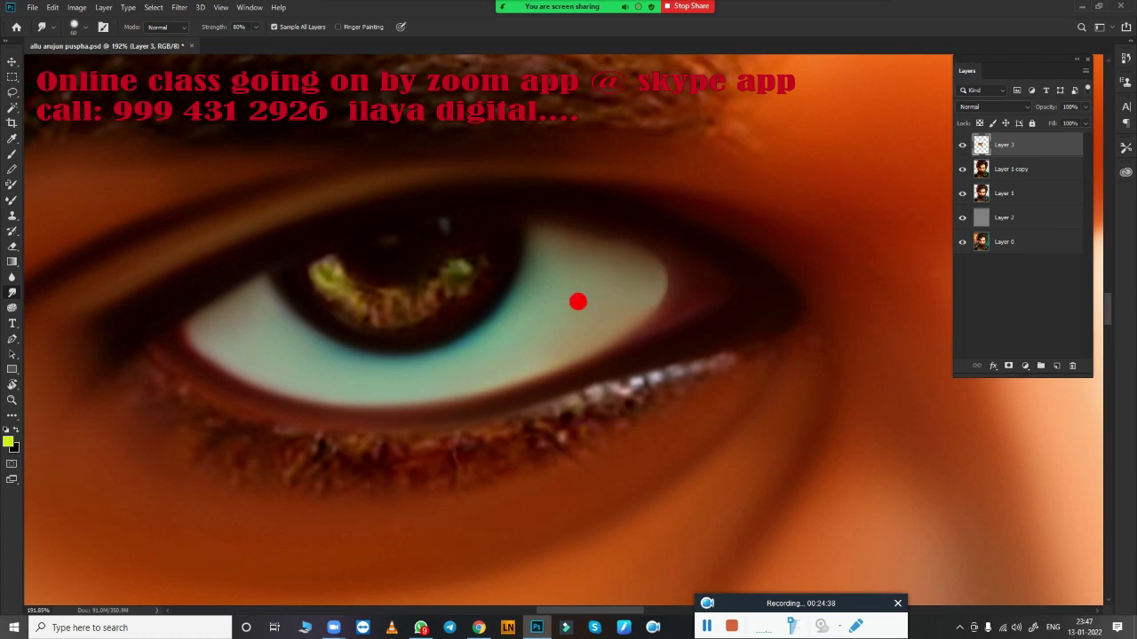
mouse_move(547, 240)
mouse_down()
mouse_move(591, 259)
mouse_move(586, 282)
mouse_move(356, 313)
mouse_up()
scroll(444, 294, up, 1)
Smudge the light, green and yellow highlights around the pupil and lower iris together
scroll(462, 297, up, 1)
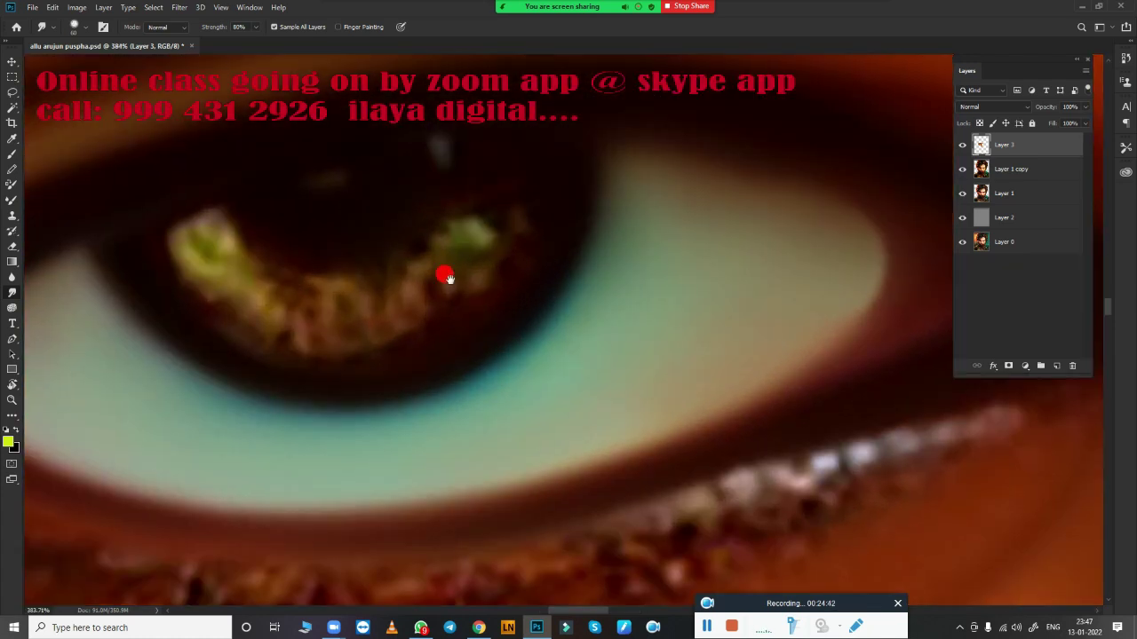
scroll(470, 266, up, 1)
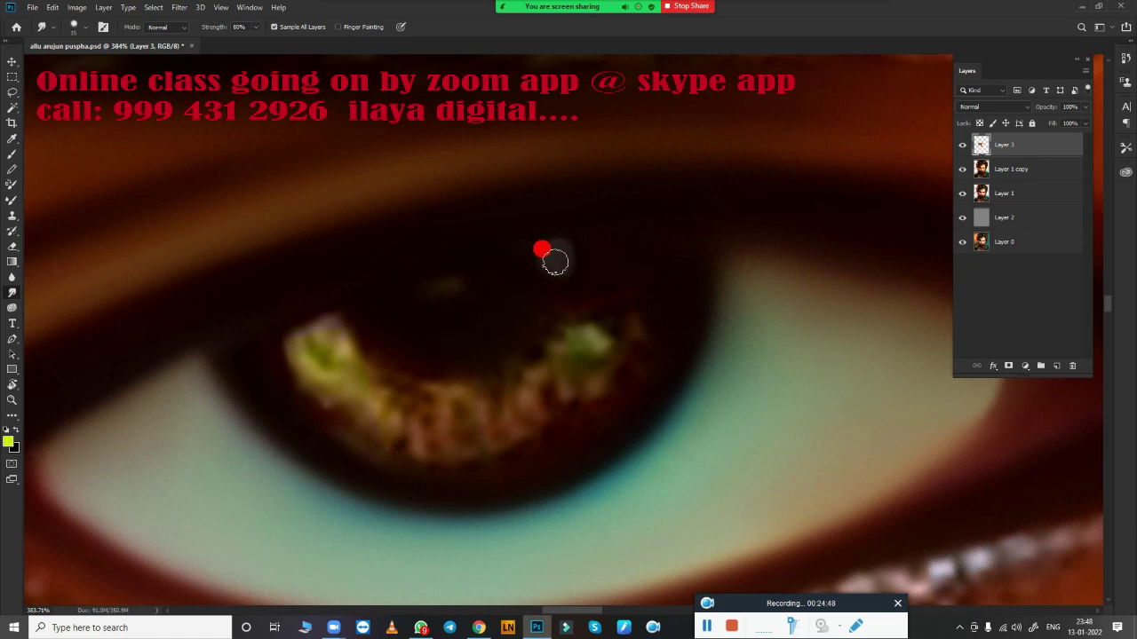
drag(554, 256, 515, 267)
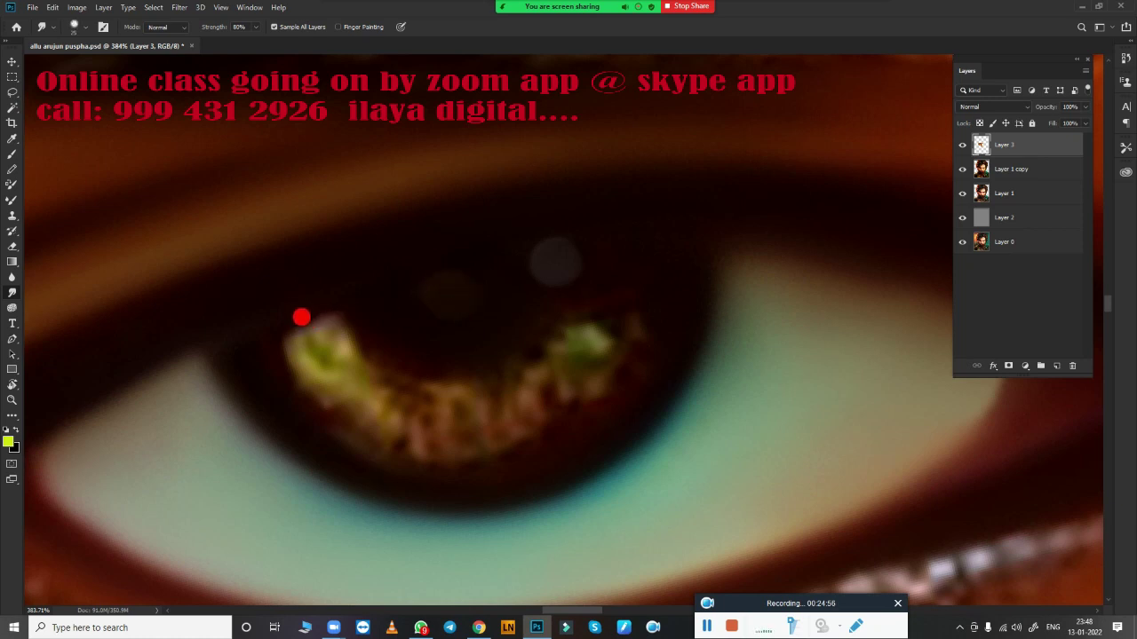
mouse_move(301, 317)
mouse_down()
mouse_move(338, 378)
mouse_move(450, 410)
mouse_move(603, 348)
mouse_move(634, 283)
mouse_move(583, 352)
mouse_move(377, 394)
mouse_up()
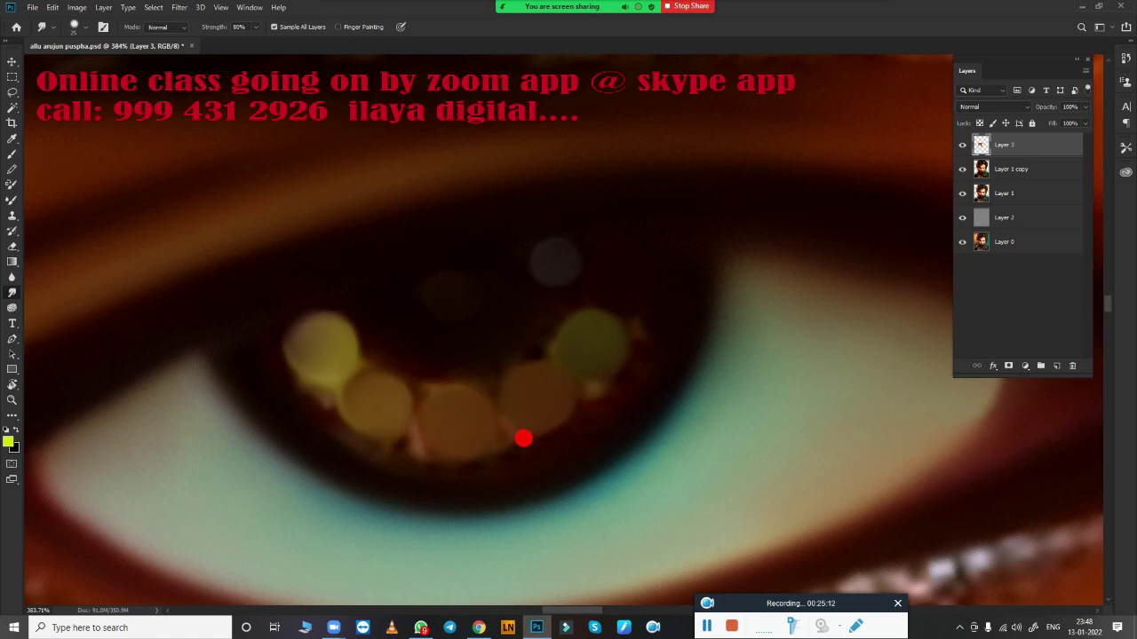
mouse_move(375, 453)
mouse_down()
mouse_move(398, 459)
mouse_move(327, 437)
mouse_up()
mouse_move(283, 396)
mouse_down()
mouse_move(325, 421)
mouse_move(320, 406)
mouse_move(403, 461)
mouse_move(475, 470)
mouse_move(397, 473)
mouse_move(570, 436)
mouse_move(607, 416)
mouse_move(649, 340)
mouse_move(651, 298)
mouse_move(583, 270)
mouse_up()
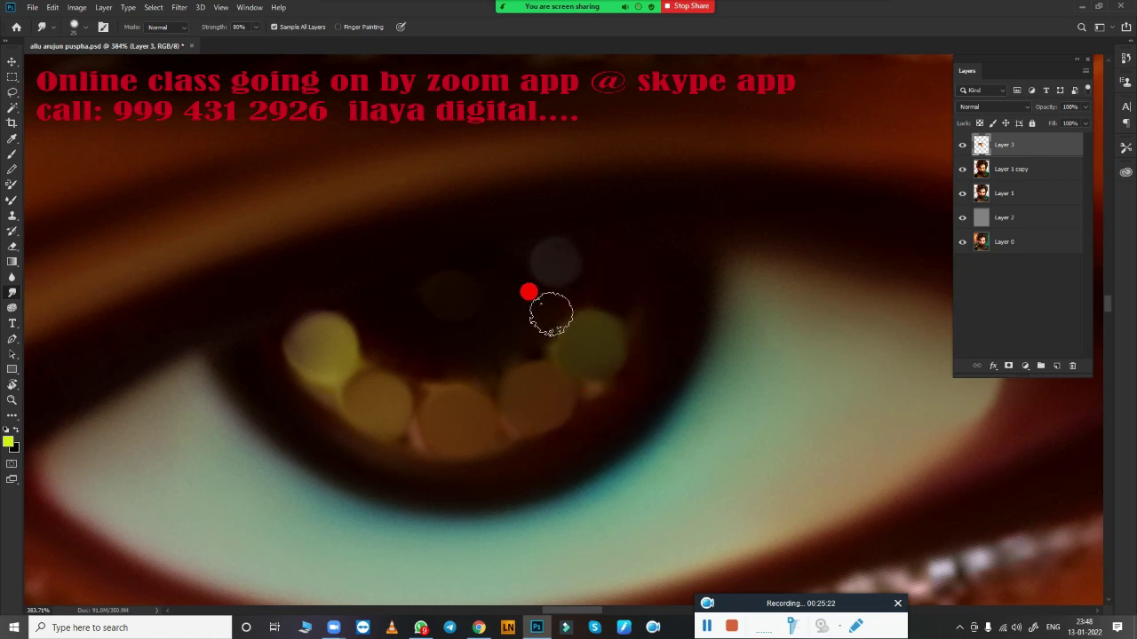
mouse_move(551, 313)
mouse_down()
mouse_move(452, 370)
mouse_move(376, 325)
mouse_move(434, 370)
mouse_move(573, 298)
mouse_move(619, 256)
mouse_up()
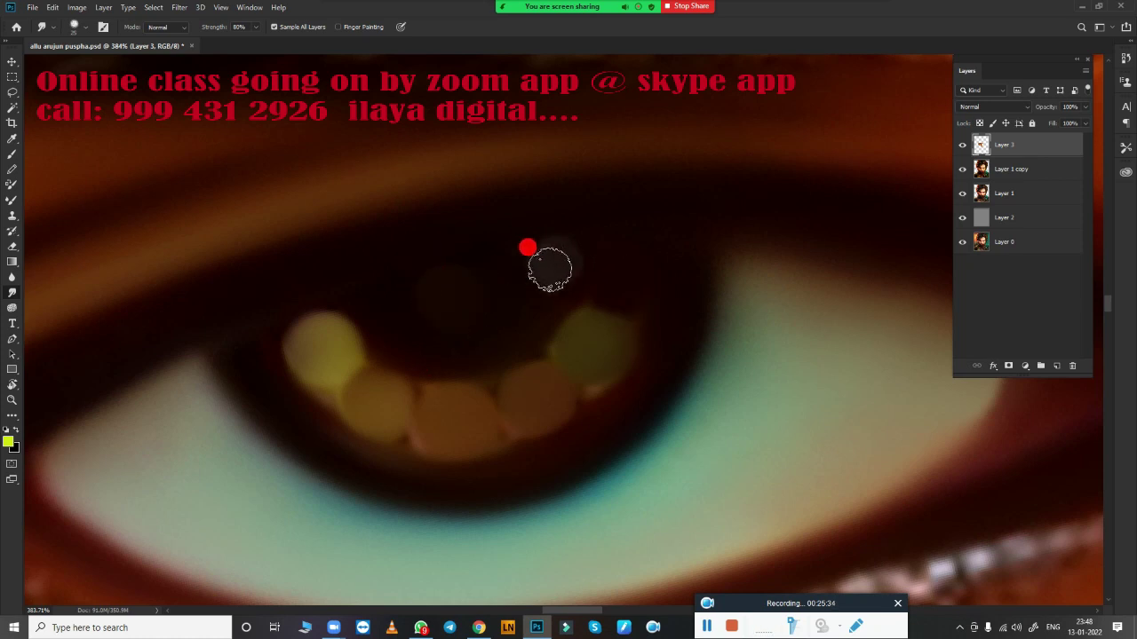
Paint two pale cream catchlights in the upper pupil and deselect
click(11, 442)
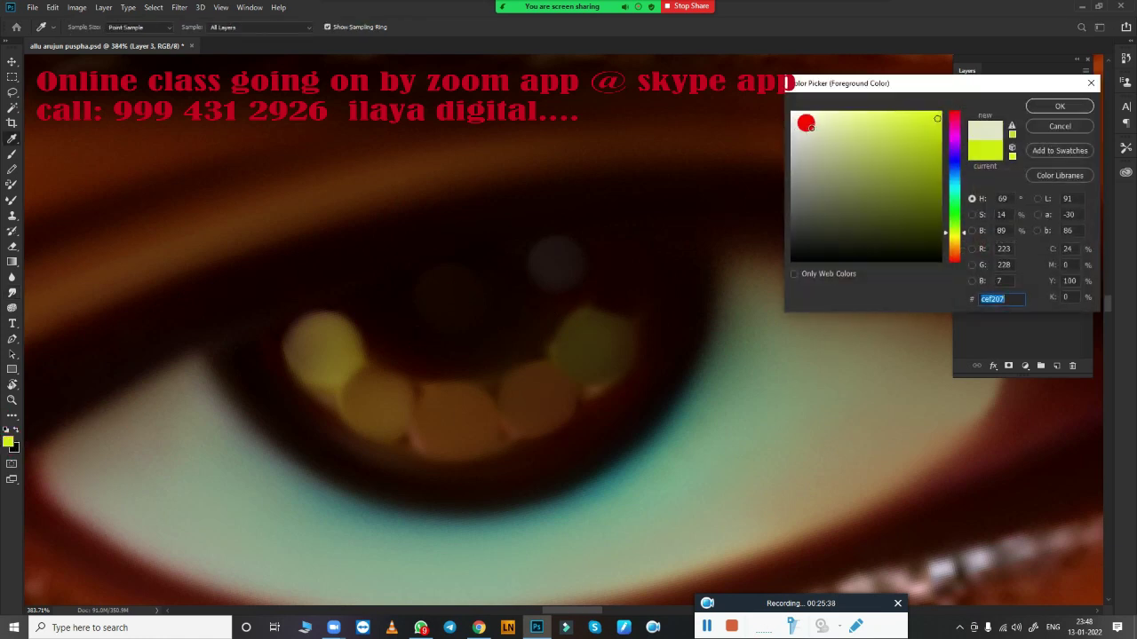
click(805, 121)
click(1057, 109)
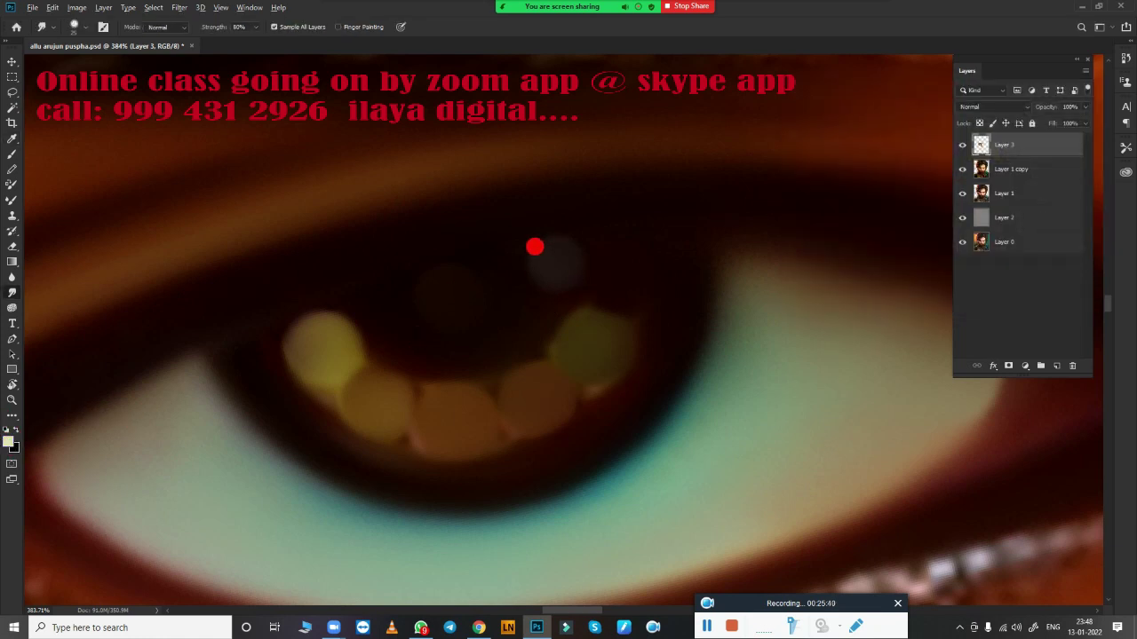
click(554, 261)
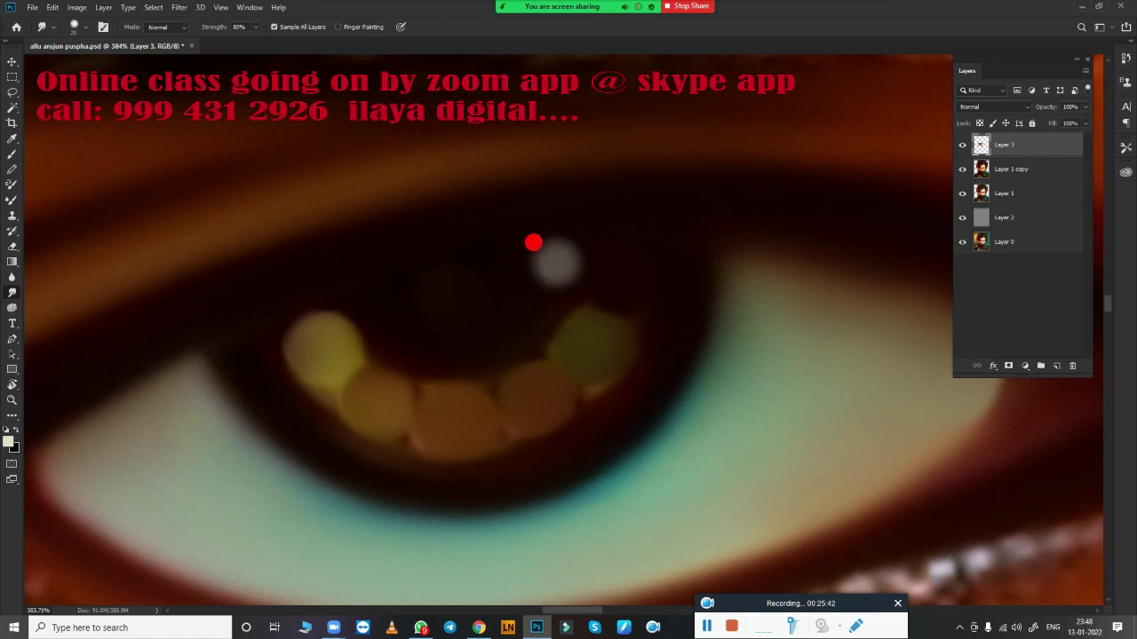
click(554, 261)
click(451, 293)
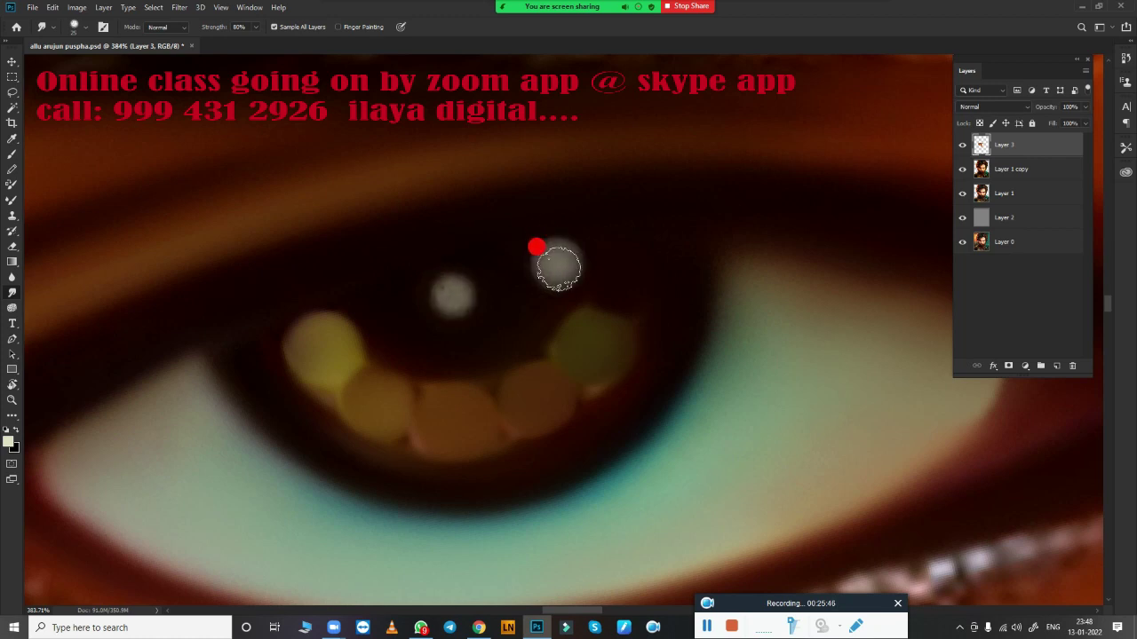
key(ctrl+d)
Smudge the second catchlight and the yellow iris highlights to soften their edges
drag(432, 276, 426, 273)
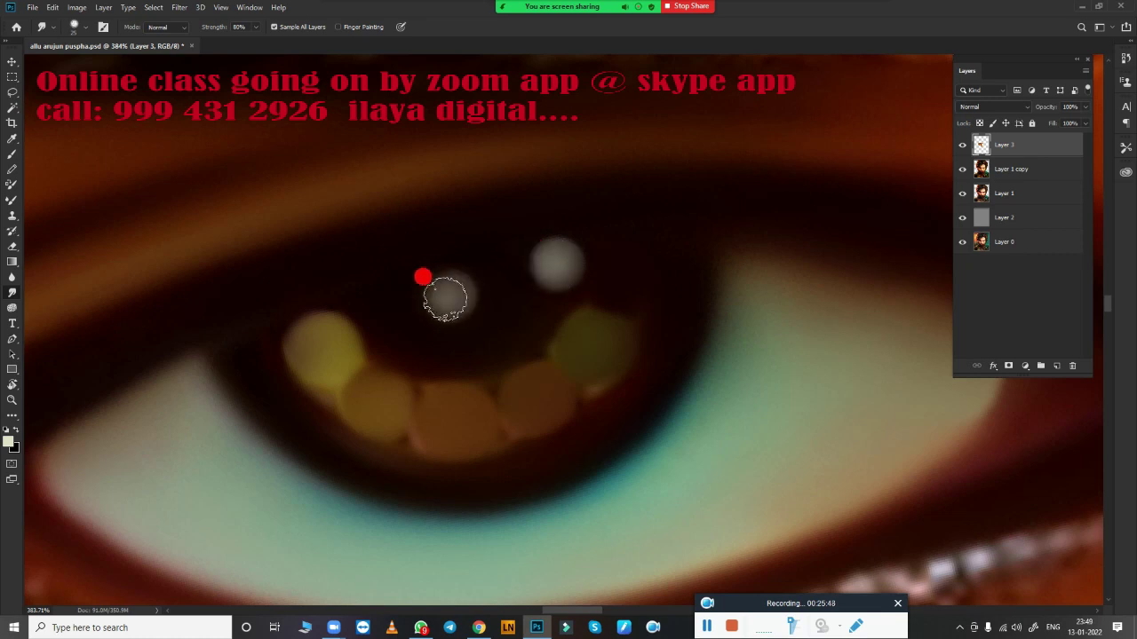
scroll(558, 448, down, 5)
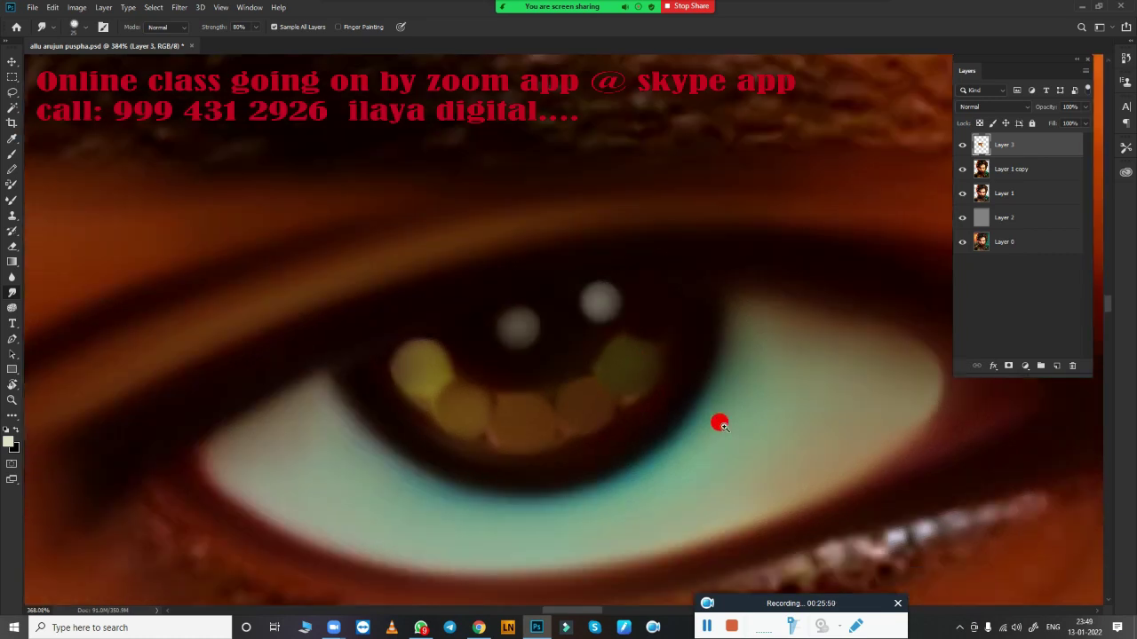
scroll(718, 421, down, 3)
drag(655, 432, 589, 284)
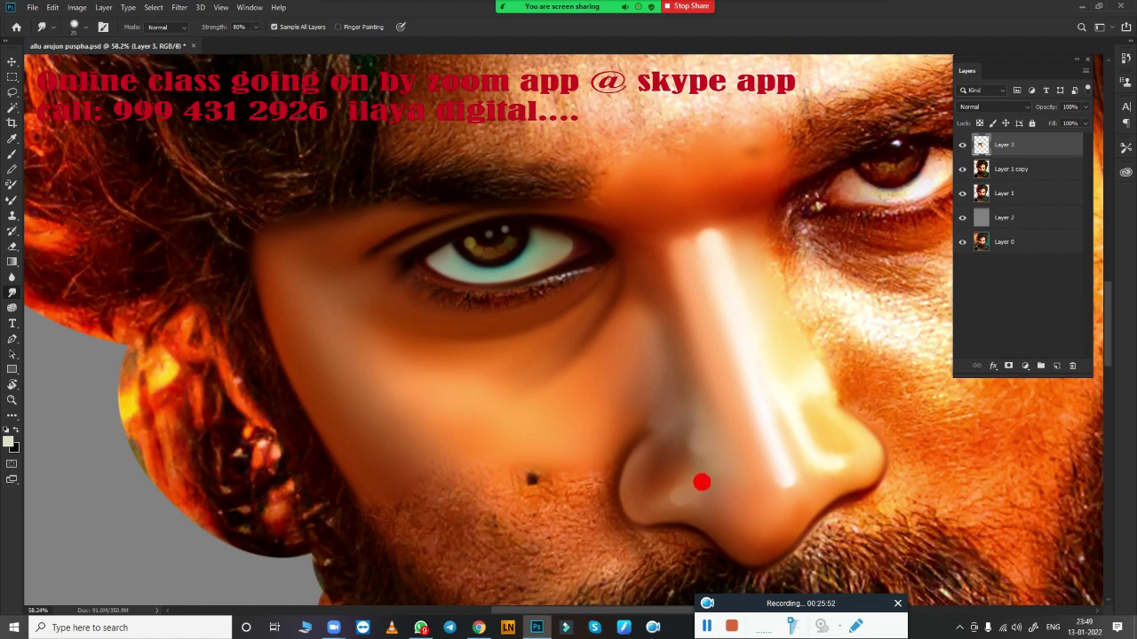
scroll(609, 452, down, 3)
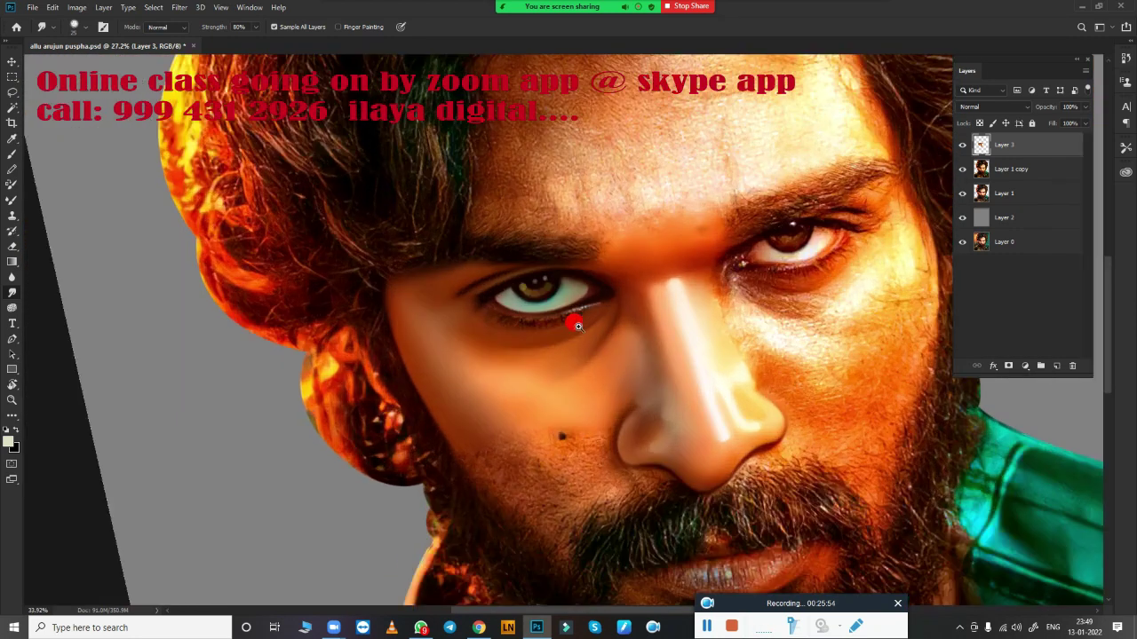
scroll(613, 333, up, 5)
scroll(626, 341, up, 2)
scroll(611, 390, up, 2)
scroll(577, 320, up, 1)
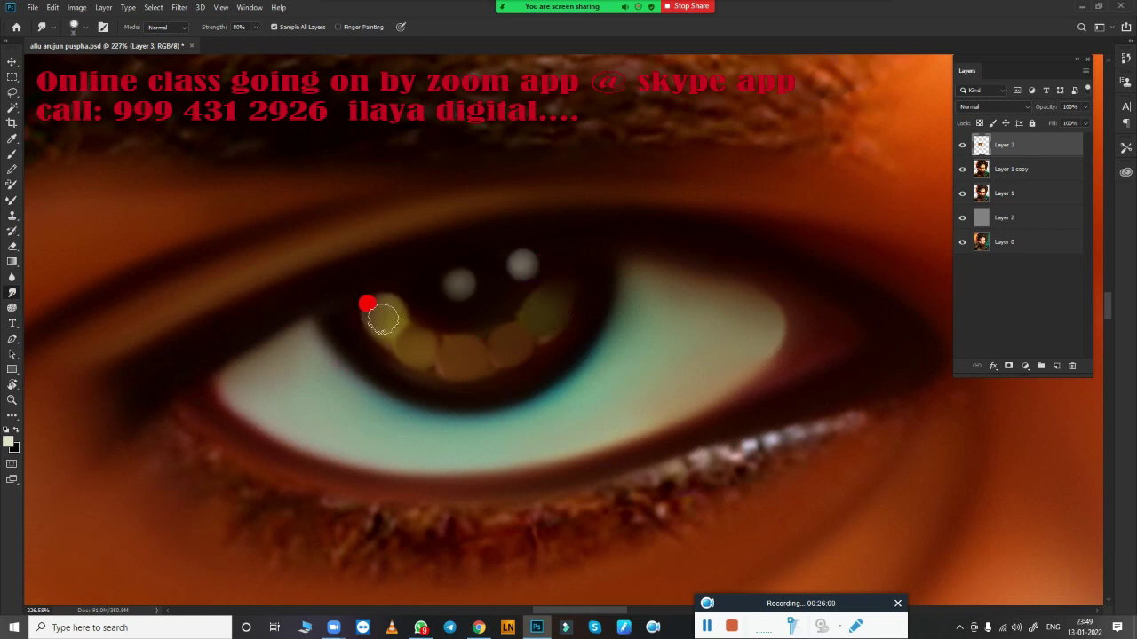
drag(382, 318, 389, 313)
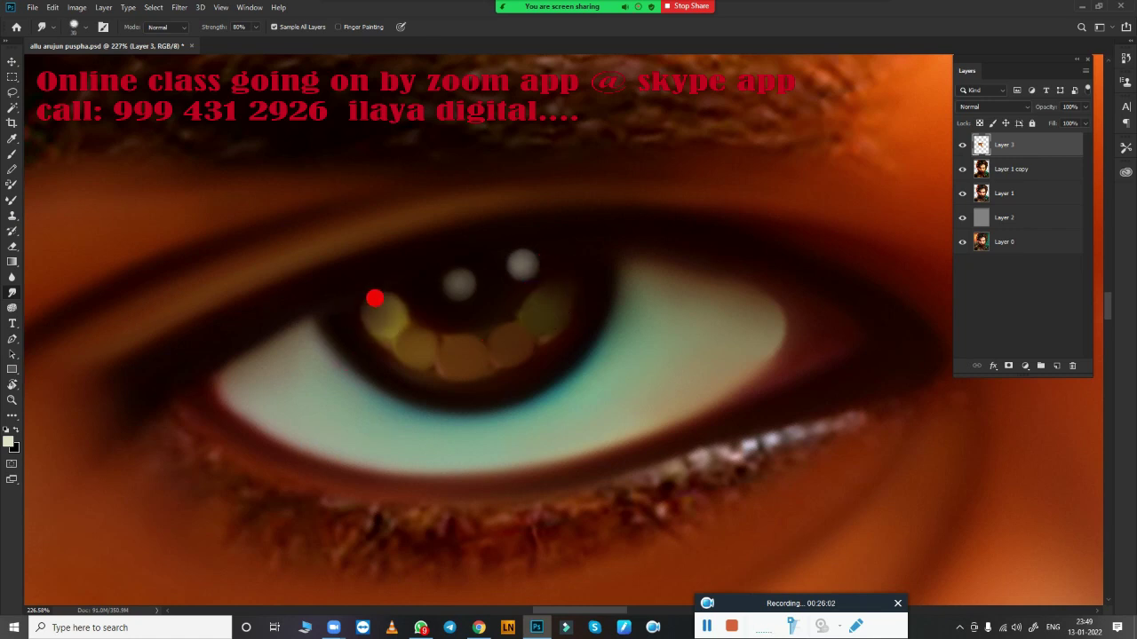
mouse_move(476, 441)
mouse_down()
mouse_move(571, 360)
mouse_move(571, 334)
mouse_move(484, 388)
mouse_move(557, 352)
mouse_up()
Smudge the rough, bright lower eyelash area
scroll(678, 391, down, 5)
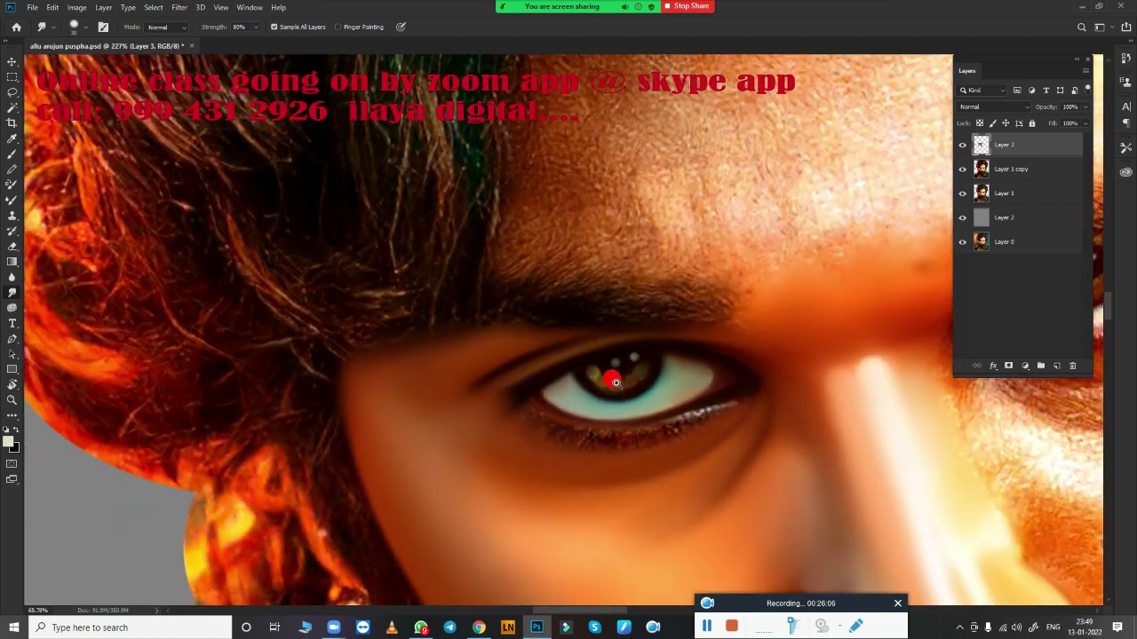
scroll(609, 376, up, 1)
scroll(629, 335, up, 1)
scroll(622, 337, up, 1)
scroll(594, 363, down, 1)
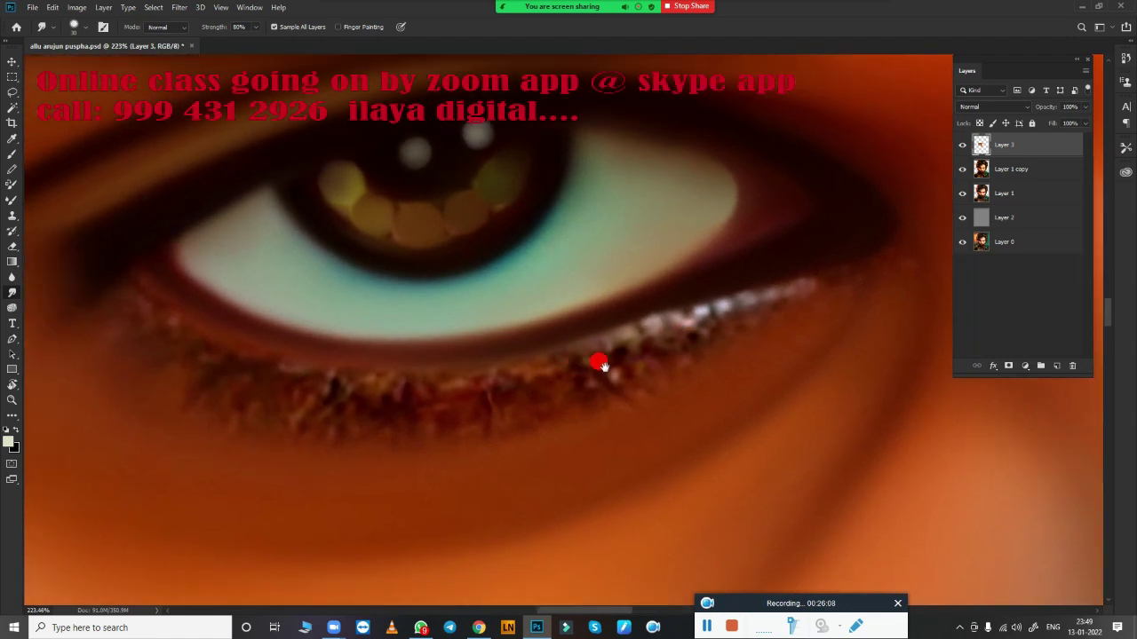
scroll(754, 474, up, 1)
scroll(604, 303, up, 1)
drag(604, 303, 629, 297)
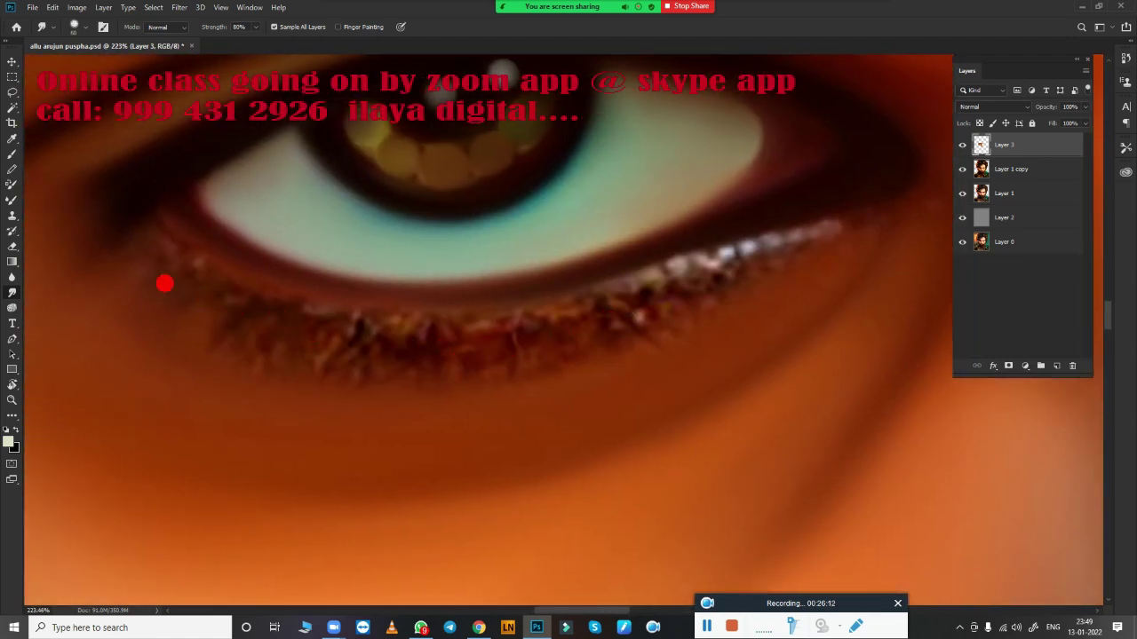
mouse_move(190, 309)
mouse_down()
mouse_move(289, 337)
mouse_move(460, 345)
mouse_move(581, 332)
mouse_move(497, 360)
mouse_move(183, 312)
mouse_move(274, 364)
mouse_move(525, 347)
mouse_move(588, 338)
mouse_move(789, 262)
mouse_move(588, 349)
mouse_move(264, 356)
mouse_move(298, 361)
mouse_move(713, 299)
mouse_move(809, 254)
mouse_move(835, 213)
mouse_up()
click(466, 365)
Blend the lower lash line toward the eye corner with the Mixer Brush
key(b)
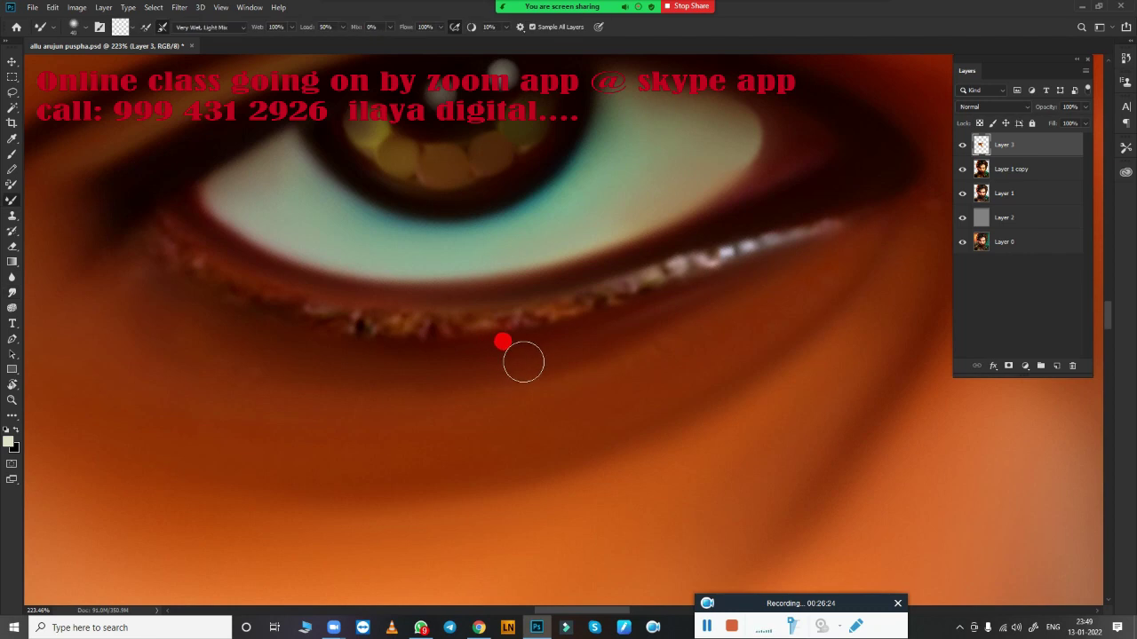
mouse_move(654, 257)
mouse_down()
mouse_move(842, 203)
mouse_move(869, 212)
mouse_move(553, 319)
mouse_move(622, 286)
mouse_move(515, 320)
mouse_move(435, 330)
mouse_move(296, 314)
mouse_move(359, 318)
mouse_move(284, 300)
mouse_up()
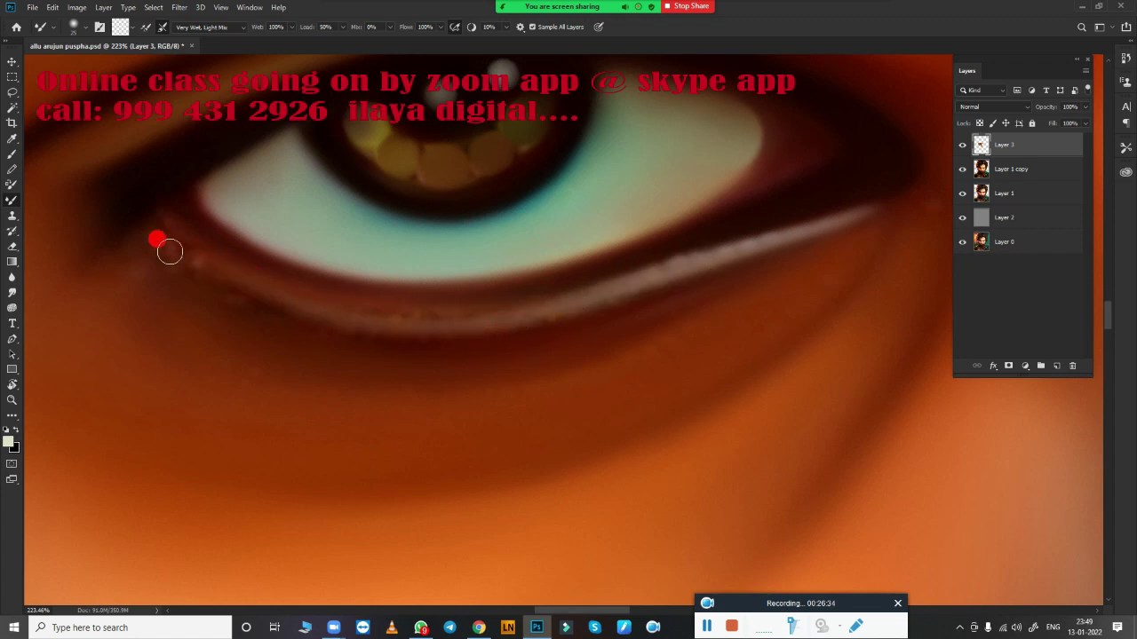
drag(215, 266, 185, 244)
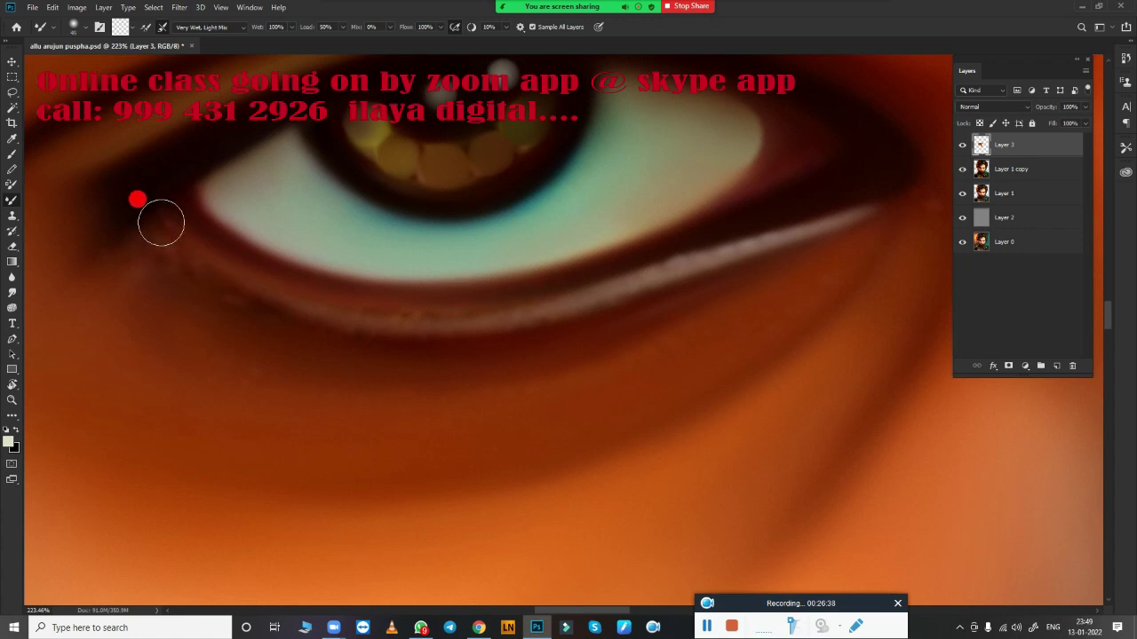
mouse_move(135, 193)
mouse_down()
mouse_move(163, 260)
mouse_move(205, 282)
mouse_move(157, 243)
mouse_move(507, 312)
mouse_up()
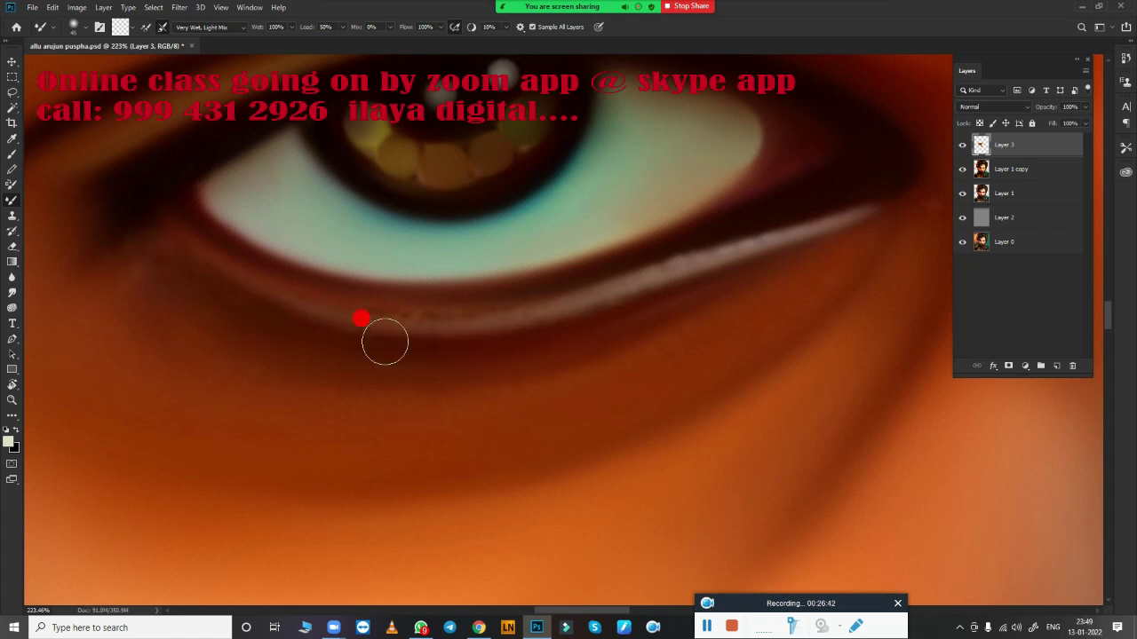
mouse_move(361, 318)
mouse_down()
mouse_move(538, 311)
mouse_move(251, 301)
mouse_move(91, 222)
mouse_move(106, 223)
mouse_move(119, 267)
mouse_move(297, 341)
mouse_move(396, 328)
mouse_move(204, 231)
mouse_move(231, 249)
mouse_move(452, 291)
mouse_up()
drag(639, 262, 468, 302)
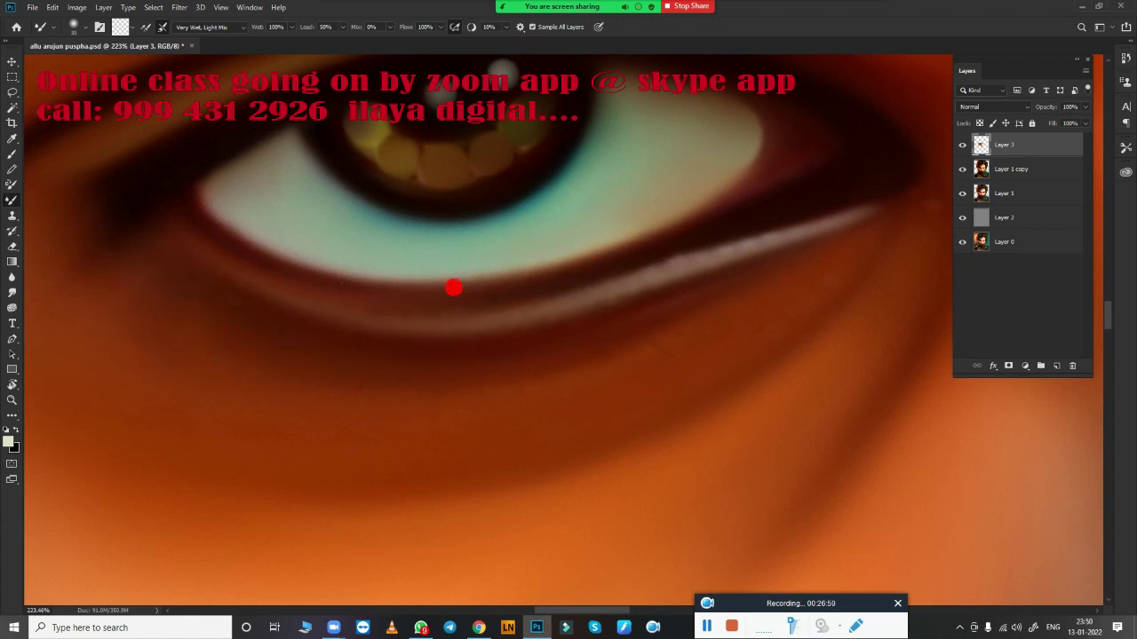
mouse_move(366, 285)
mouse_down()
mouse_move(292, 279)
mouse_move(595, 284)
mouse_up()
drag(683, 246, 412, 303)
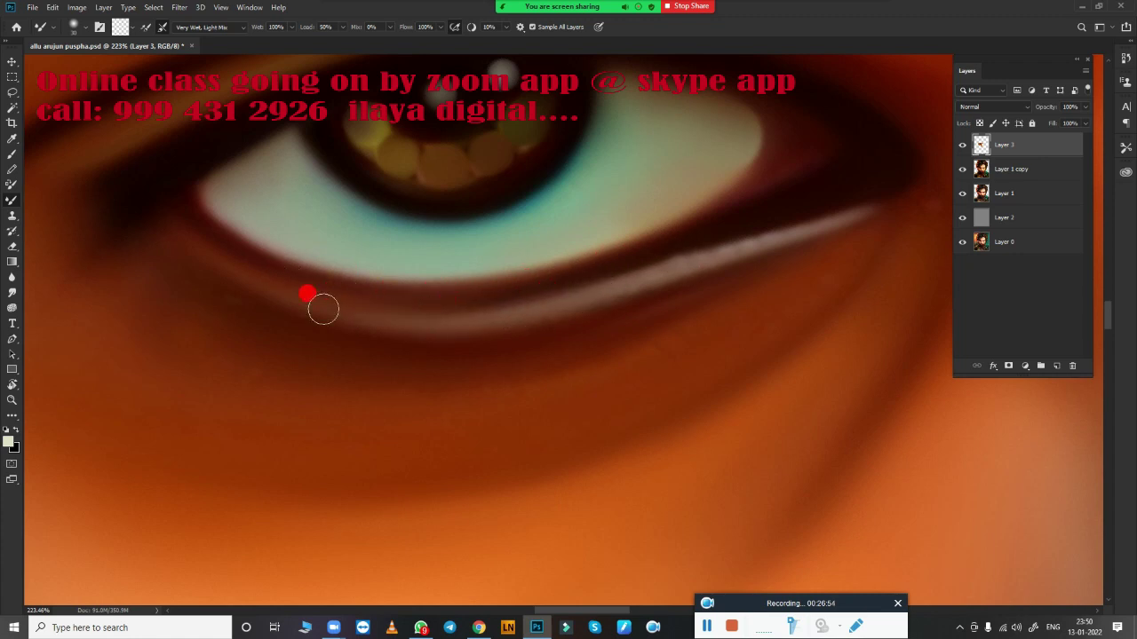
drag(298, 295, 606, 286)
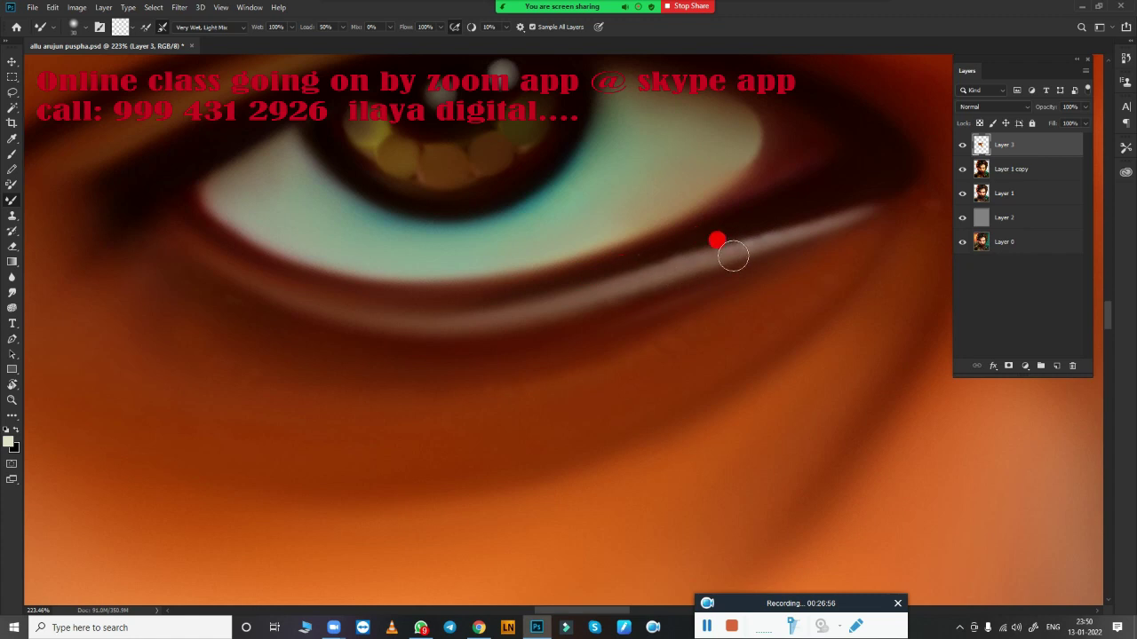
Finish smoothing the lower lash line and softly blend the iris highlights
mouse_move(732, 256)
mouse_down()
mouse_move(891, 190)
mouse_move(846, 204)
mouse_move(889, 169)
mouse_move(666, 253)
mouse_up()
drag(774, 238, 720, 242)
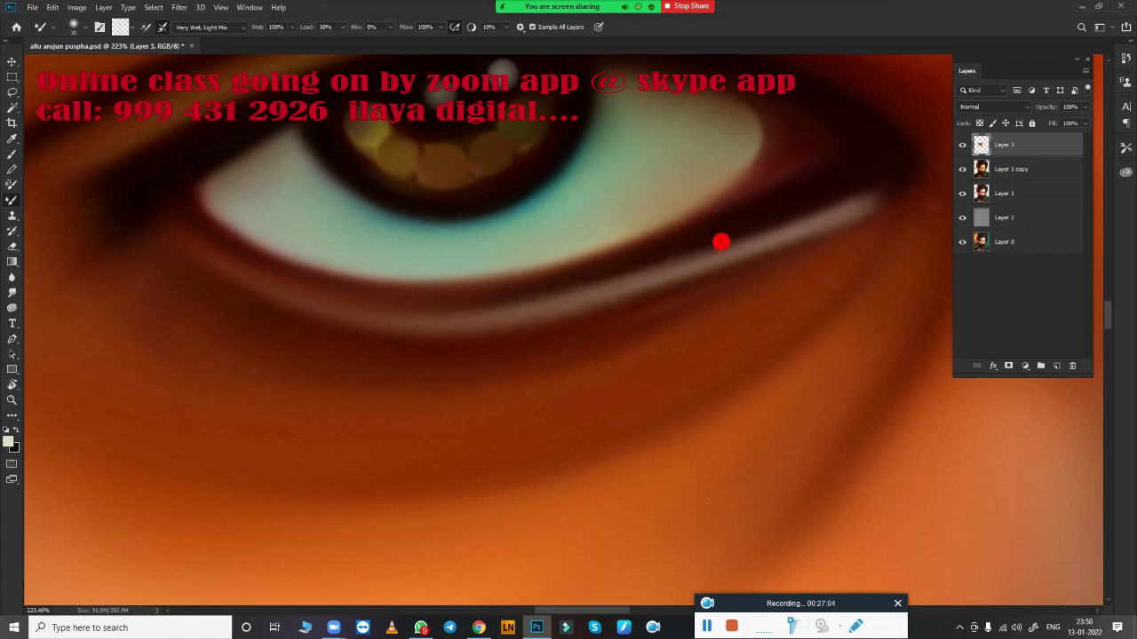
drag(457, 306, 282, 293)
drag(237, 357, 198, 334)
click(394, 131)
drag(488, 147, 490, 155)
drag(414, 138, 427, 143)
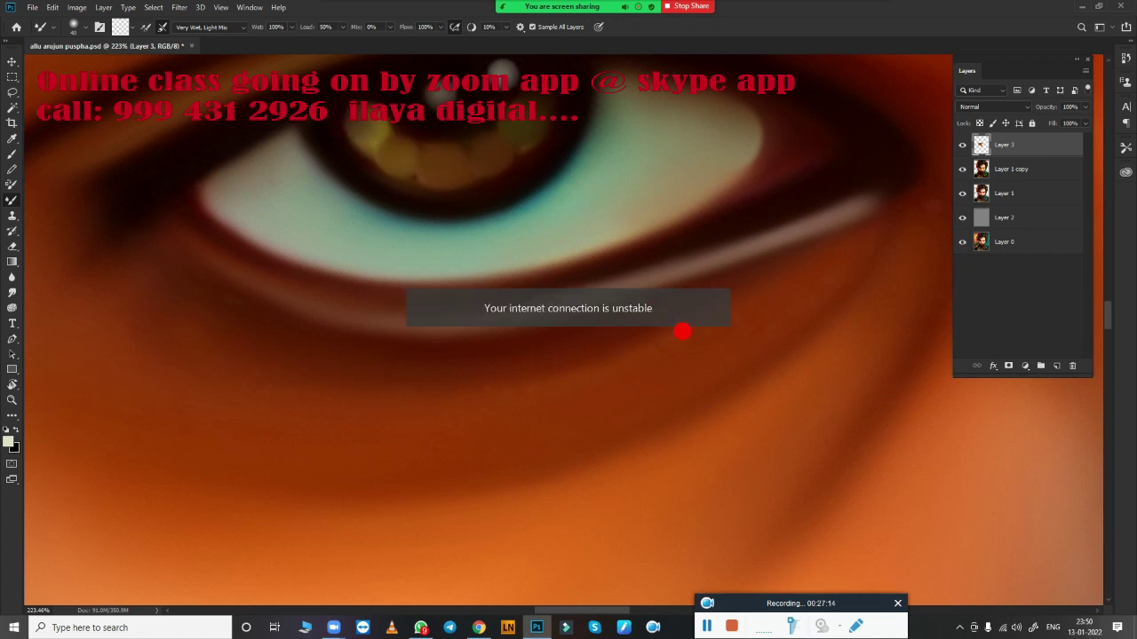
Enlarge the Mixer Brush and blend the under-eye skin along the lower eyelid rim
scroll(672, 380, down, 3)
scroll(667, 376, down, 2)
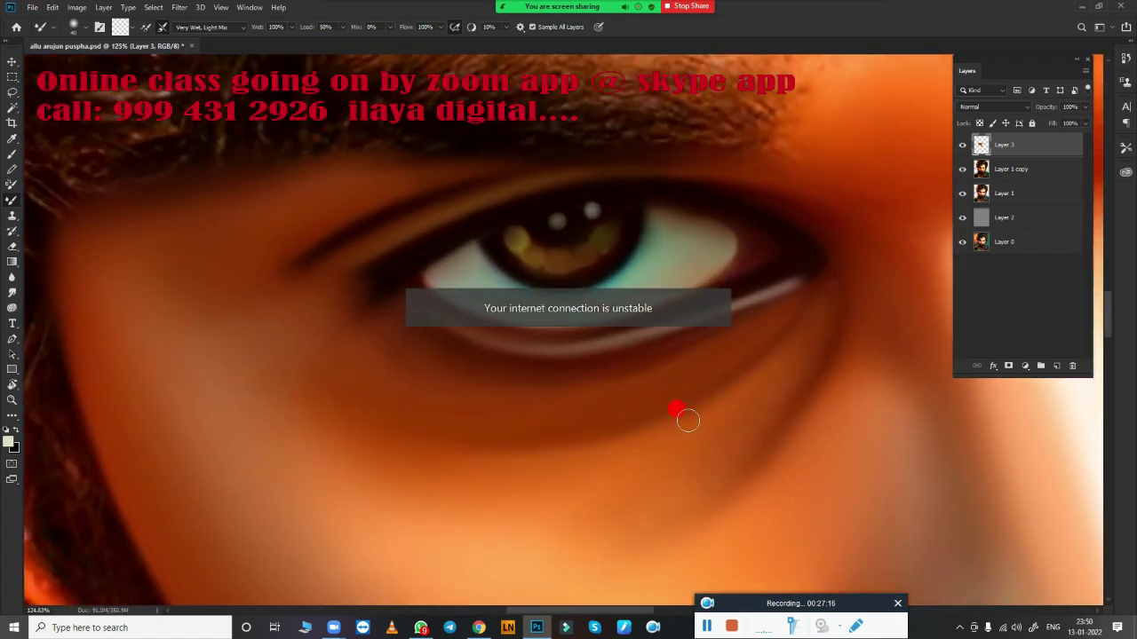
scroll(702, 400, down, 2)
scroll(706, 404, down, 3)
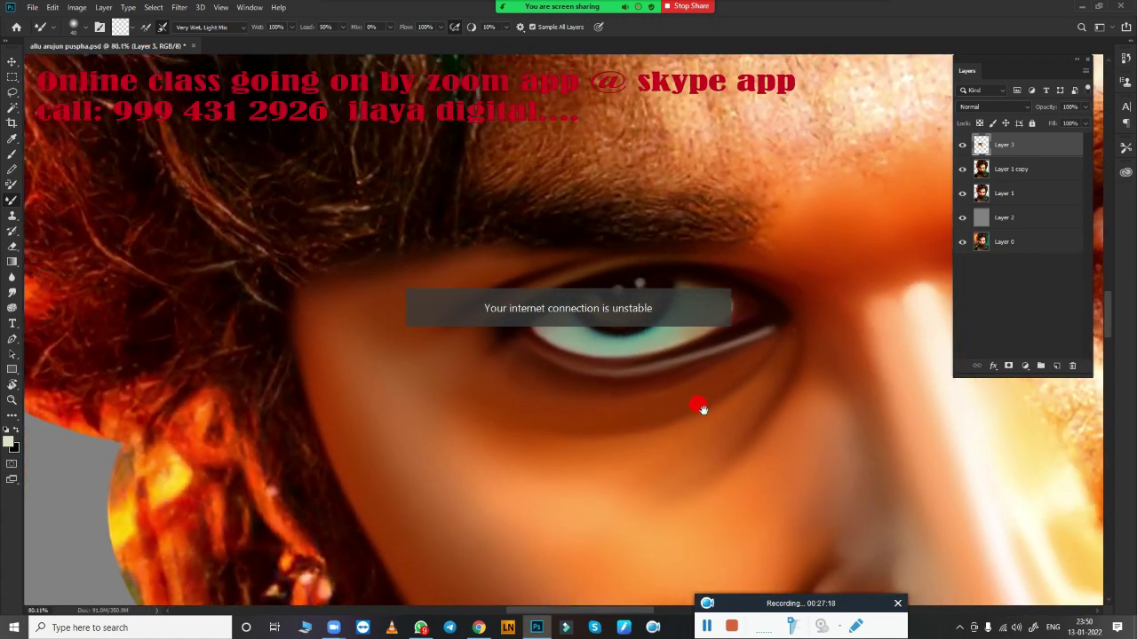
scroll(621, 337, up, 3)
scroll(607, 390, down, 2)
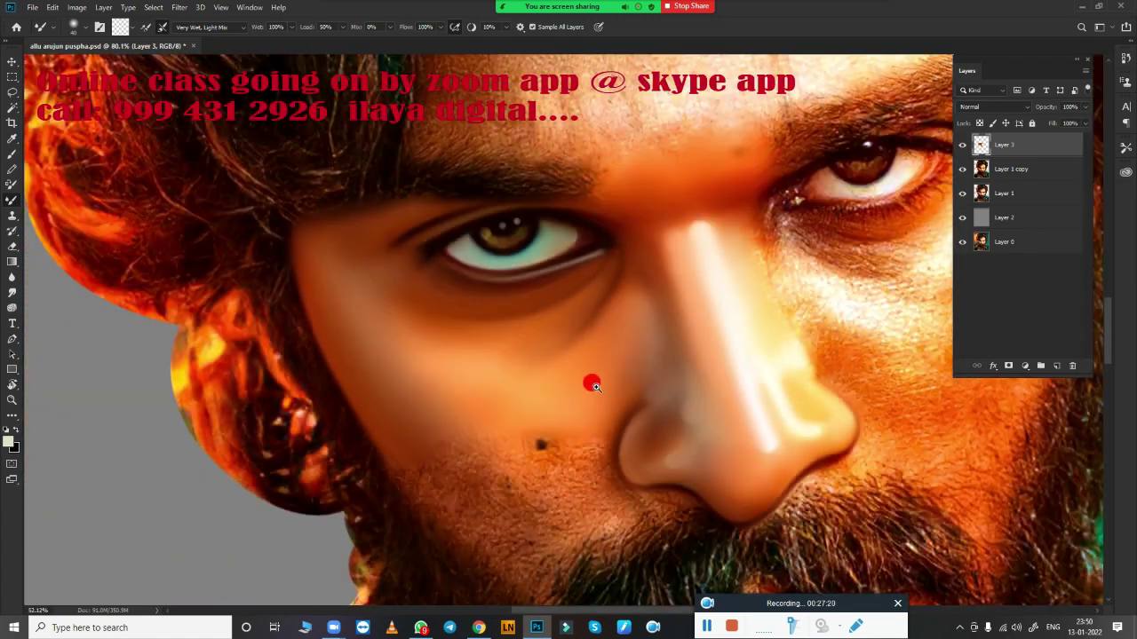
scroll(635, 366, down, 2)
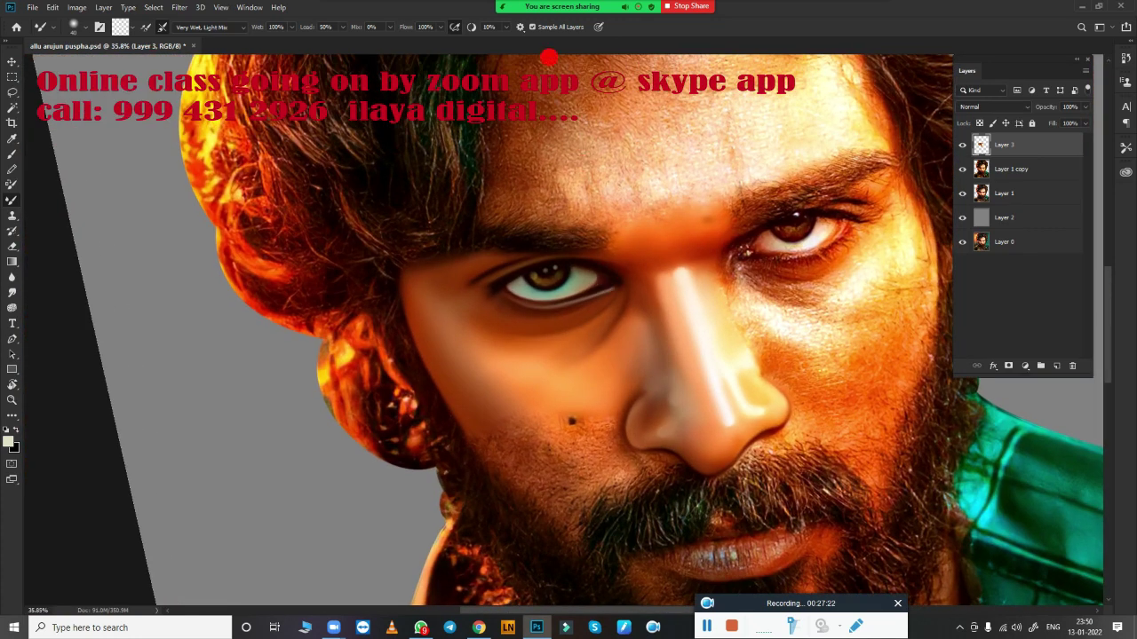
scroll(668, 388, down, 1)
scroll(680, 388, up, 3)
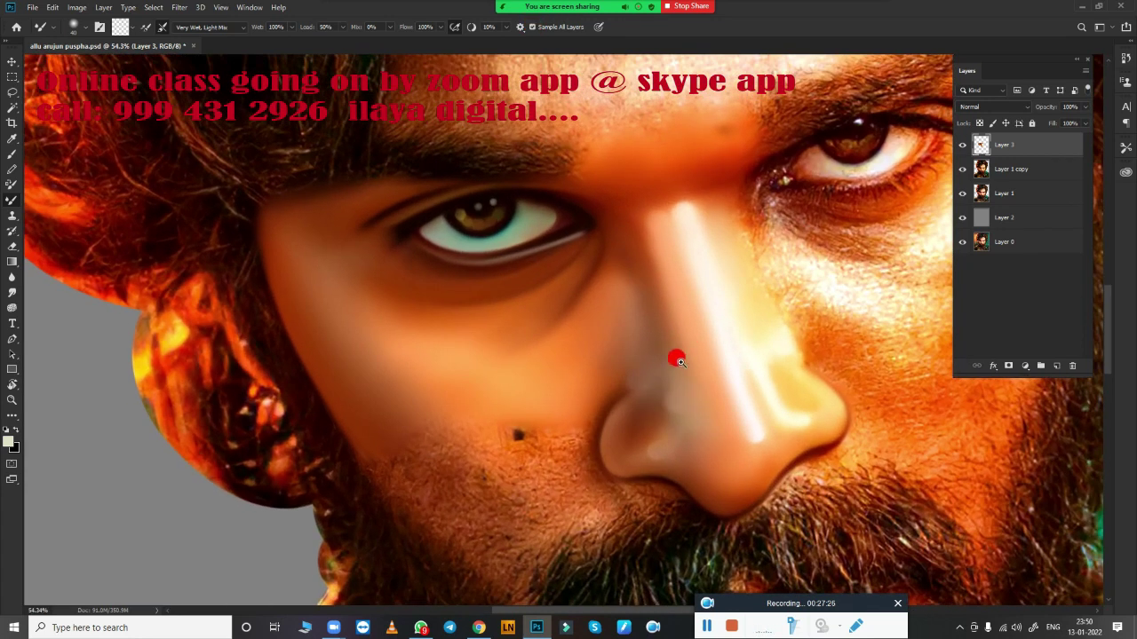
scroll(677, 360, down, 3)
scroll(702, 376, up, 2)
scroll(711, 393, up, 2)
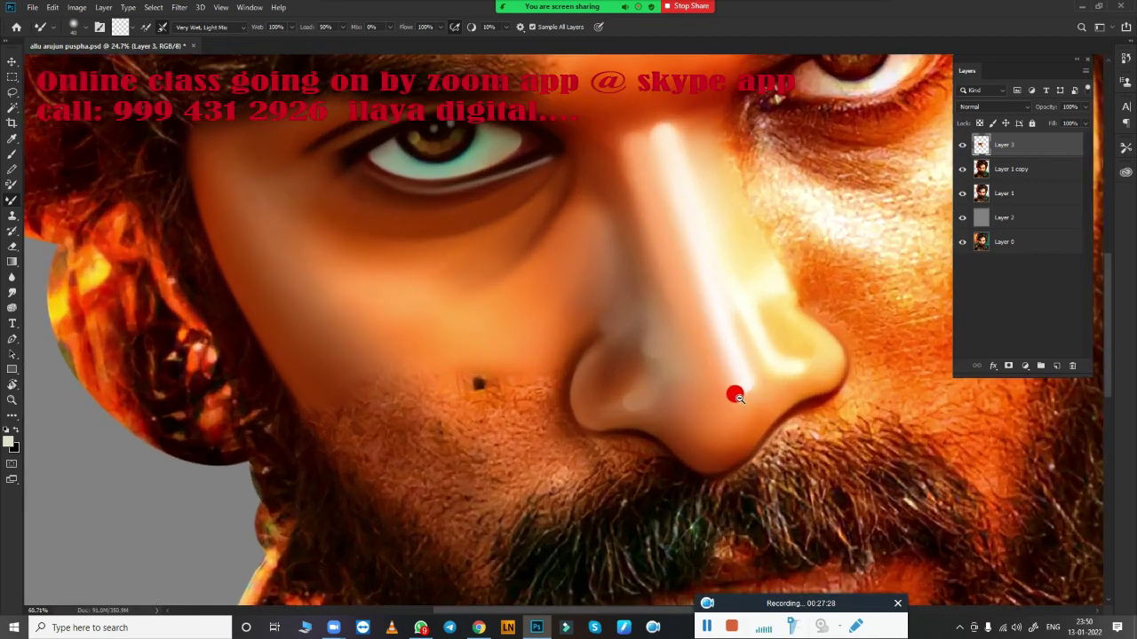
scroll(692, 373, down, 2)
scroll(532, 367, up, 5)
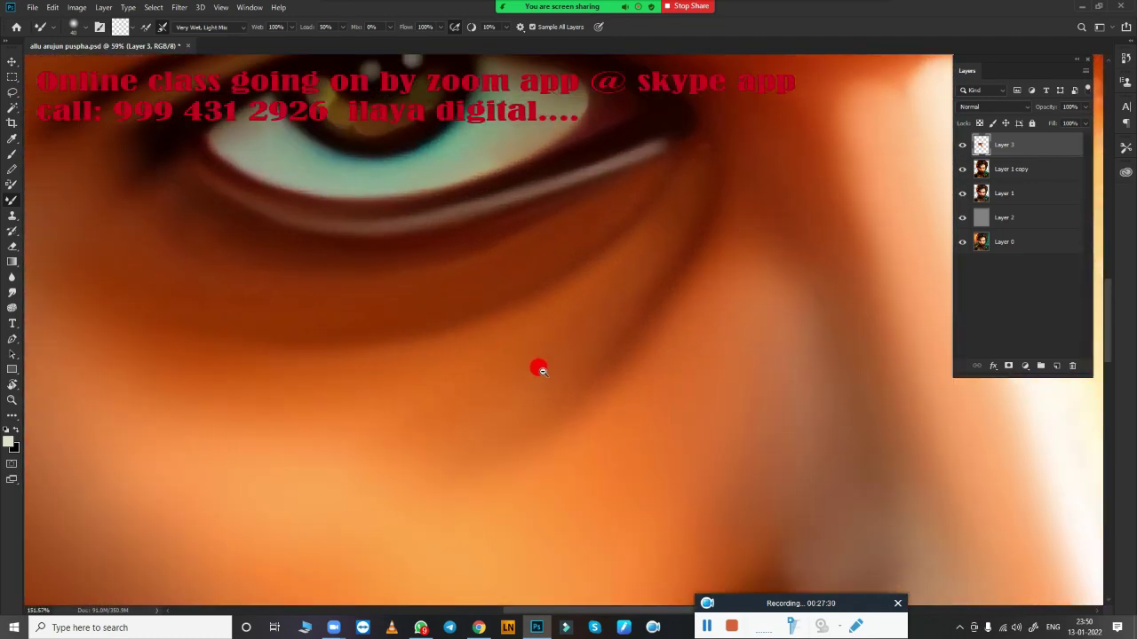
scroll(497, 355, down, 1)
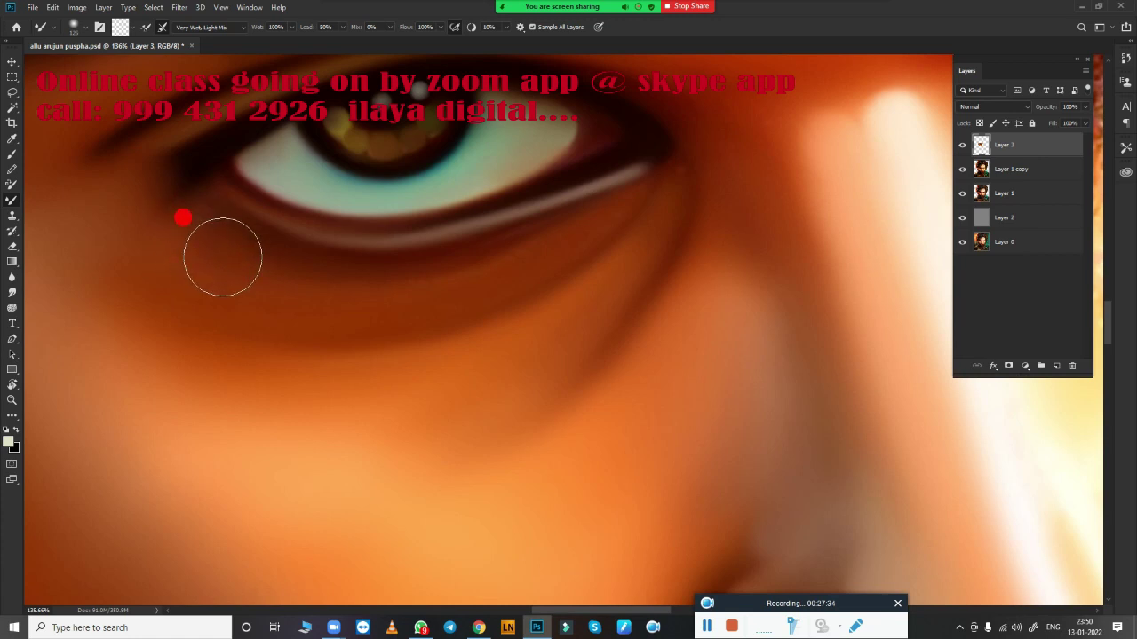
key(bracketright)
key(bracketright)
key(bracketright)
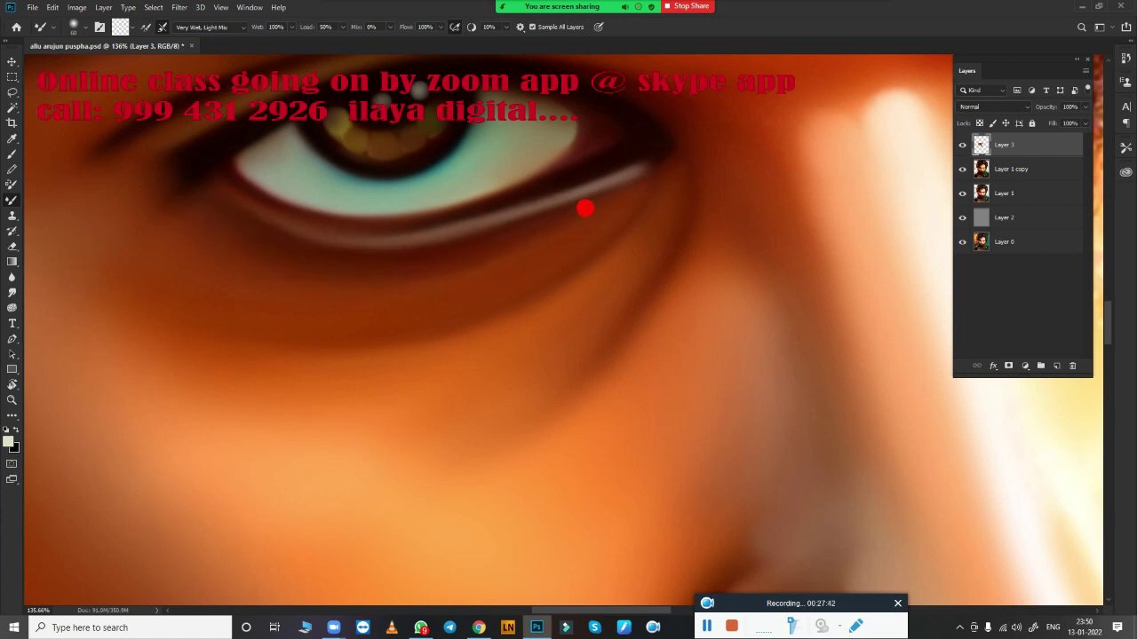
scroll(732, 397, down, 5)
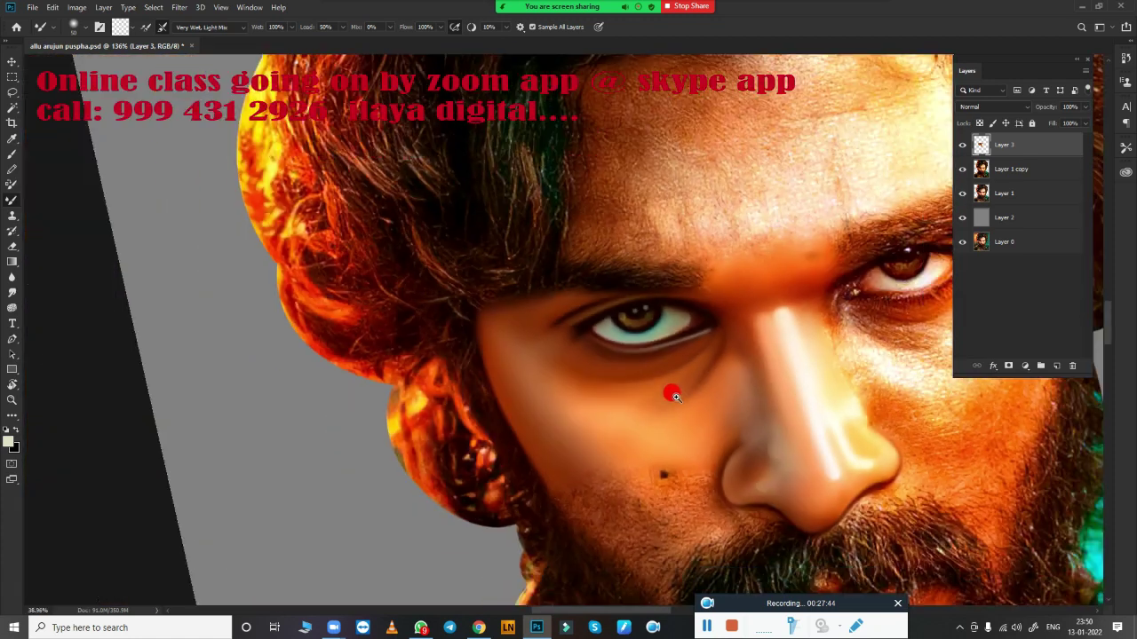
scroll(541, 269, up, 2)
scroll(587, 345, up, 2)
scroll(586, 345, up, 2)
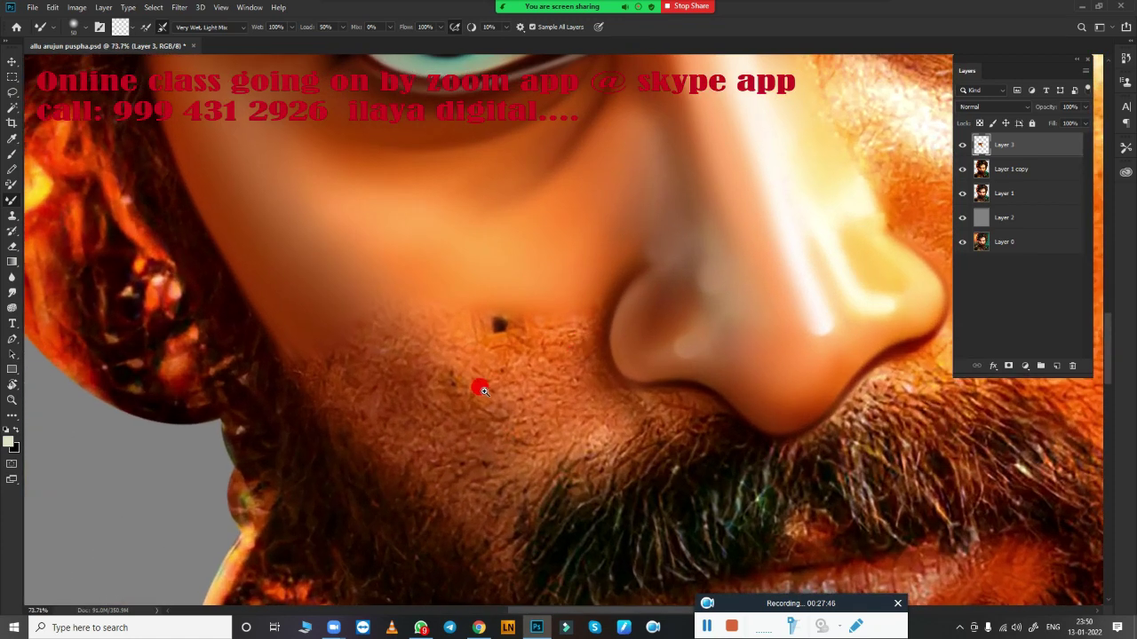
scroll(512, 388, down, 2)
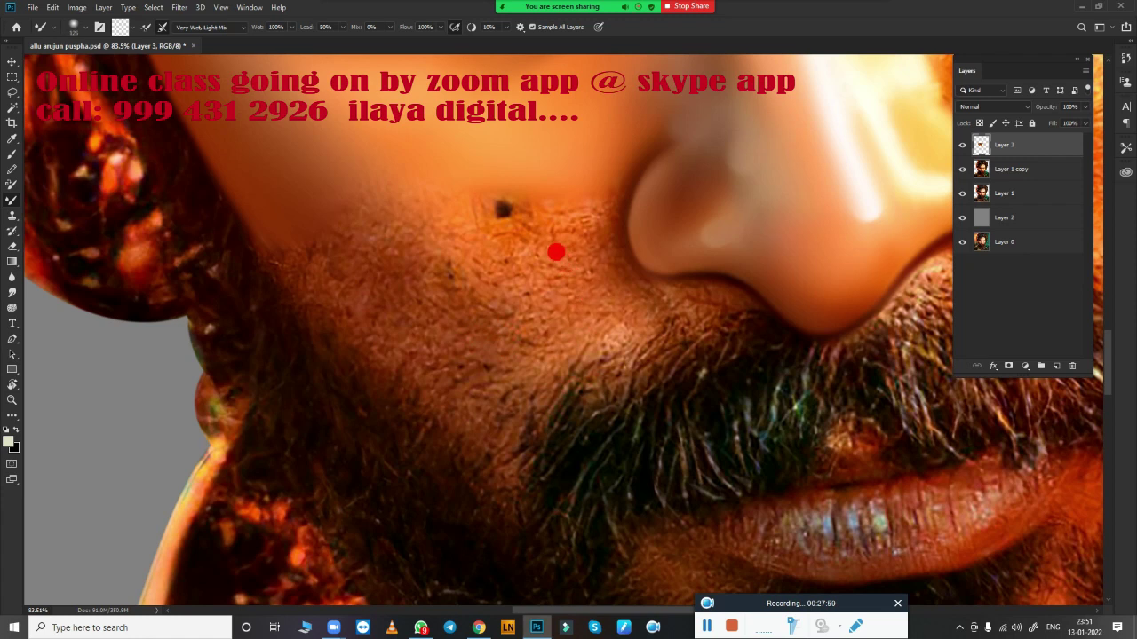
Smooth the skin beside the nostril and around the mole, resizing the brush as needed
mouse_move(556, 252)
mouse_down()
mouse_move(596, 256)
mouse_move(571, 202)
mouse_move(577, 190)
mouse_move(579, 208)
mouse_move(596, 170)
mouse_move(592, 250)
mouse_move(606, 155)
mouse_up()
drag(482, 231, 467, 197)
drag(527, 255, 487, 233)
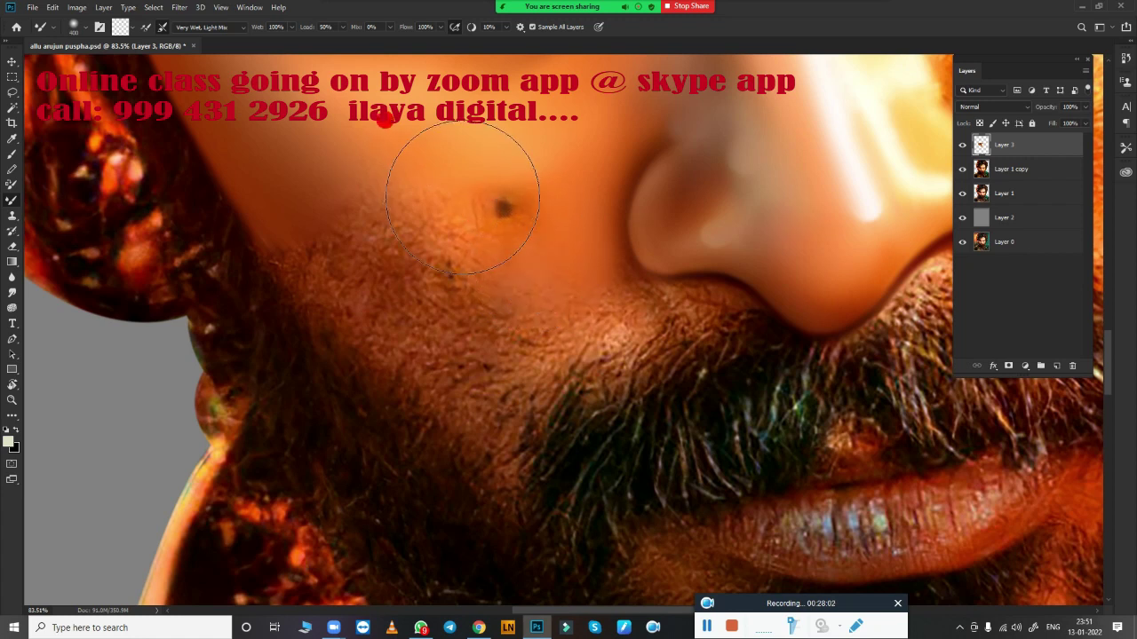
key(bracketright)
drag(479, 195, 469, 165)
key(bracketleft)
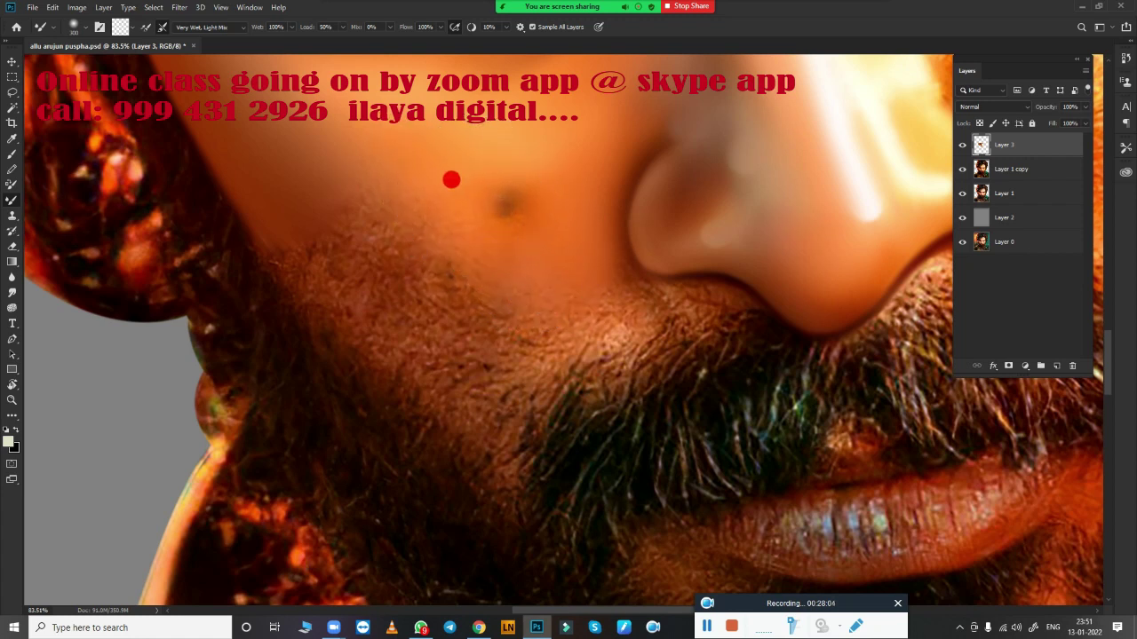
mouse_move(508, 236)
mouse_down()
mouse_move(535, 272)
mouse_move(452, 347)
mouse_move(456, 398)
mouse_move(420, 374)
mouse_move(352, 271)
mouse_move(322, 261)
mouse_move(311, 241)
mouse_move(327, 261)
mouse_move(333, 312)
mouse_move(395, 371)
mouse_up()
Smooth the skin along the jaw with a slightly smaller brush
key(bracketleft)
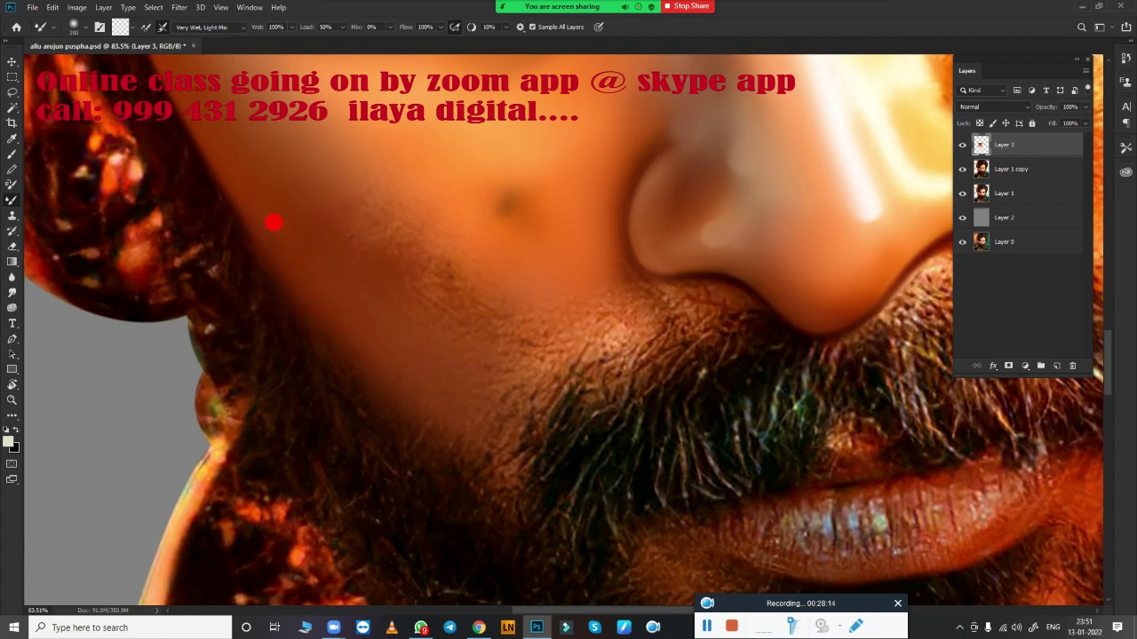
mouse_move(274, 222)
mouse_down()
mouse_move(355, 322)
mouse_move(338, 302)
mouse_move(340, 317)
mouse_move(444, 408)
mouse_move(430, 411)
mouse_move(261, 204)
mouse_move(367, 350)
mouse_move(462, 446)
mouse_move(471, 389)
mouse_up()
mouse_move(439, 274)
mouse_down()
mouse_move(315, 145)
mouse_move(325, 127)
mouse_move(434, 267)
mouse_move(416, 254)
mouse_move(464, 322)
mouse_move(454, 340)
mouse_move(481, 333)
mouse_up()
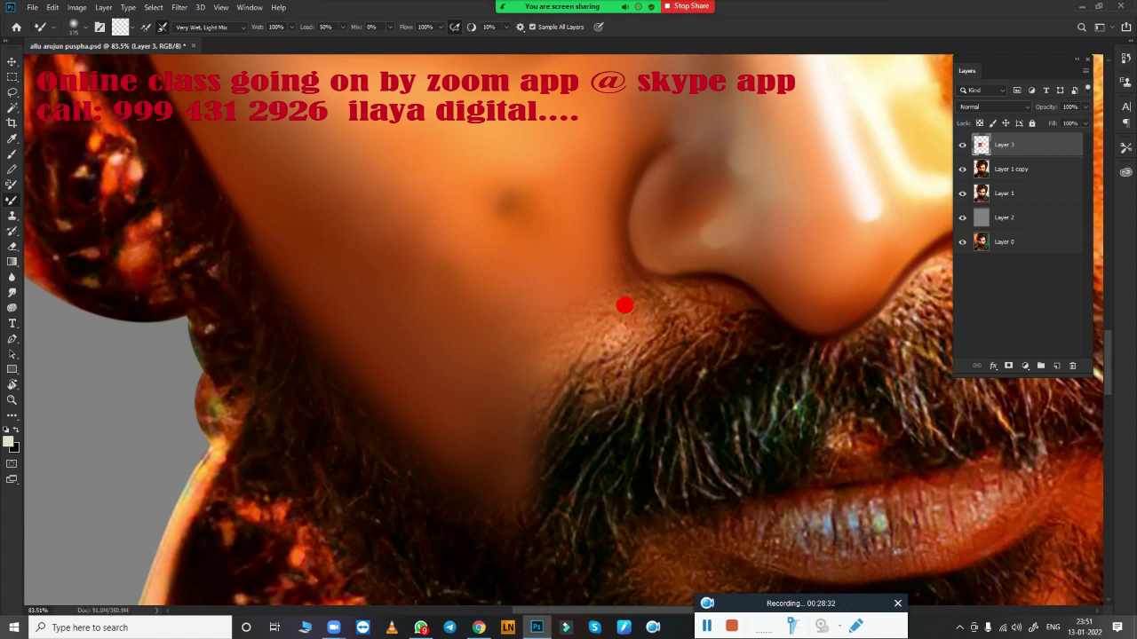
mouse_move(619, 317)
mouse_down()
mouse_move(589, 358)
mouse_move(616, 358)
mouse_move(655, 323)
mouse_move(477, 382)
mouse_up()
Smudge the cheek skin smooth with the Smudge tool
key(r)
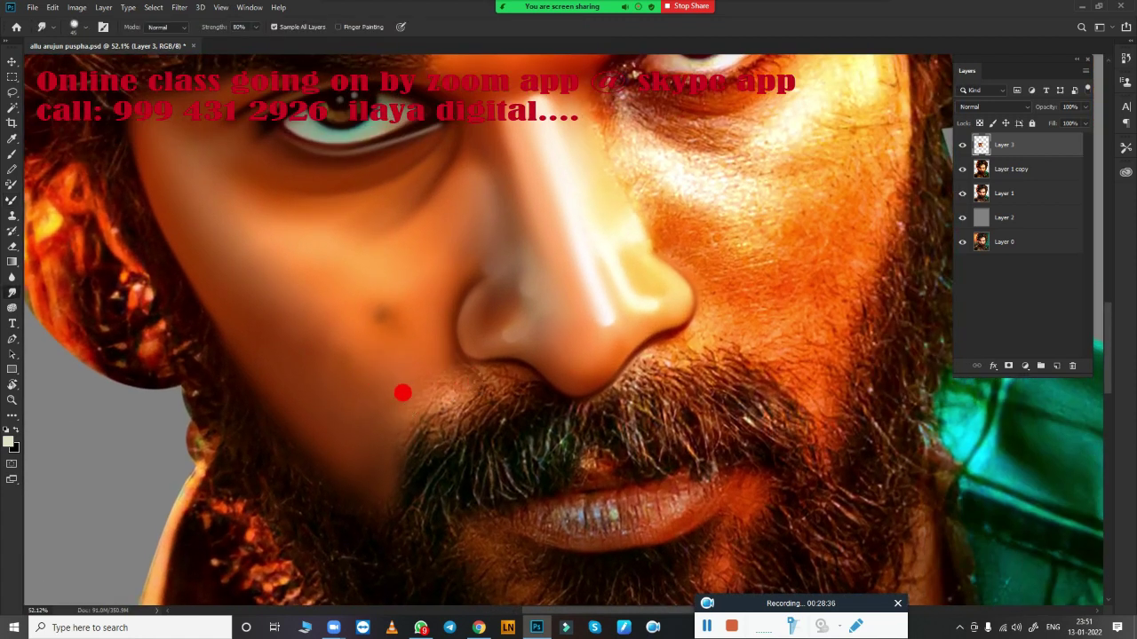
mouse_move(246, 291)
mouse_down()
mouse_move(271, 317)
mouse_move(246, 282)
mouse_move(344, 411)
mouse_up()
mouse_move(330, 342)
mouse_down()
mouse_move(302, 323)
mouse_move(311, 296)
mouse_move(292, 272)
mouse_move(379, 401)
mouse_up()
Blend the cheek with the Mixer Brush from the jaw up to the nostril base
key(b)
scroll(464, 404, down, 5)
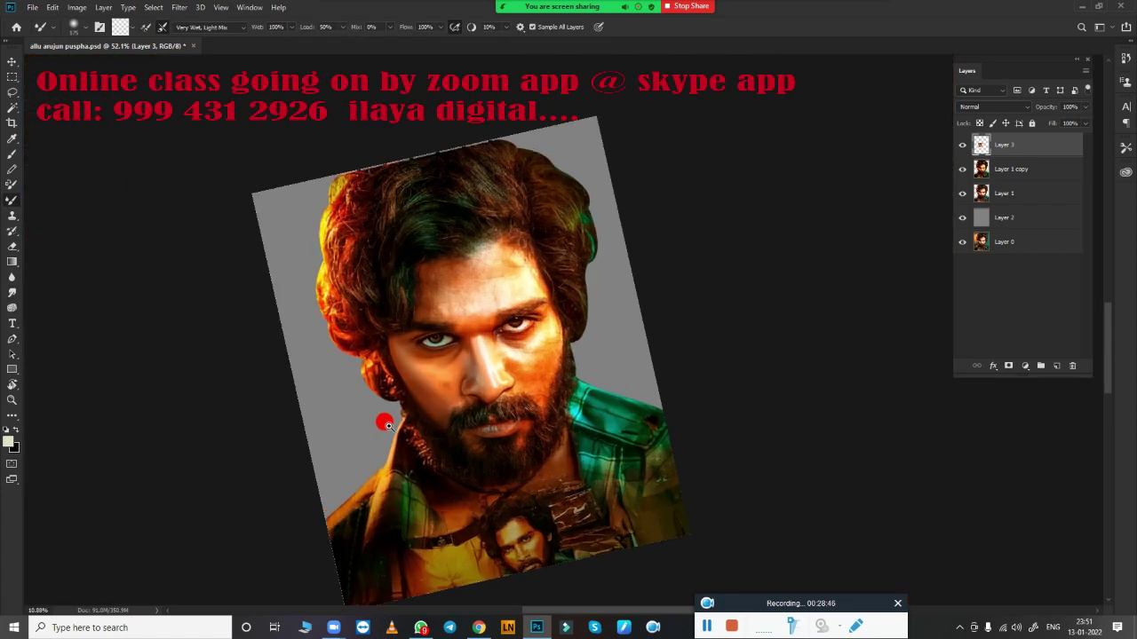
scroll(380, 418, up, 5)
scroll(466, 432, up, 2)
mouse_move(352, 271)
mouse_down()
mouse_move(343, 254)
mouse_move(353, 269)
mouse_move(322, 396)
mouse_up()
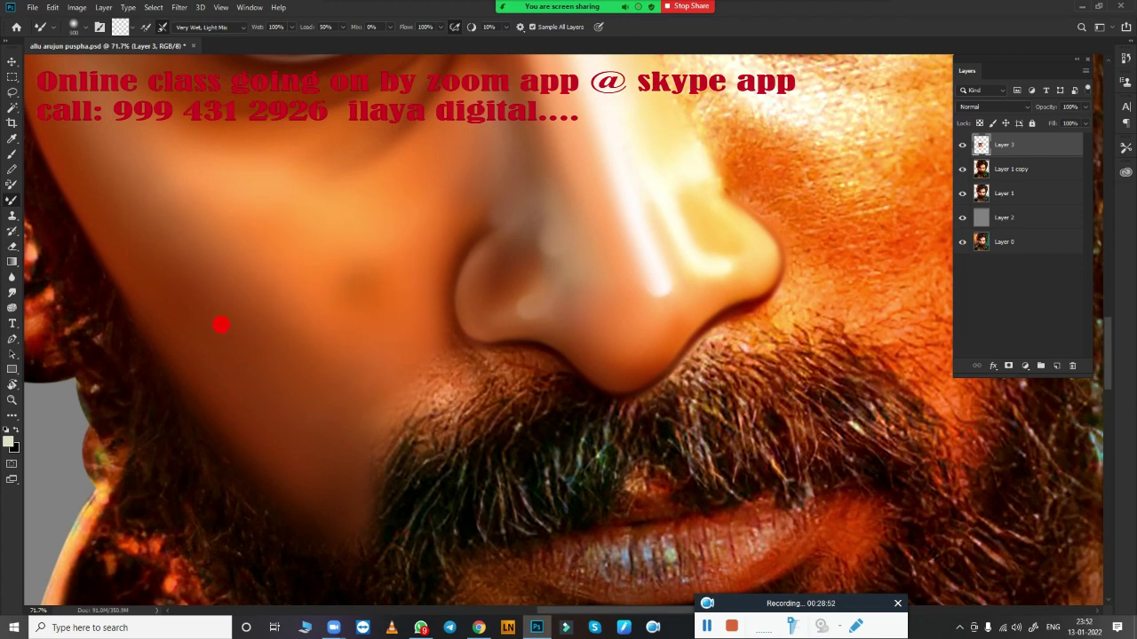
key(bracketleft)
key(bracketleft)
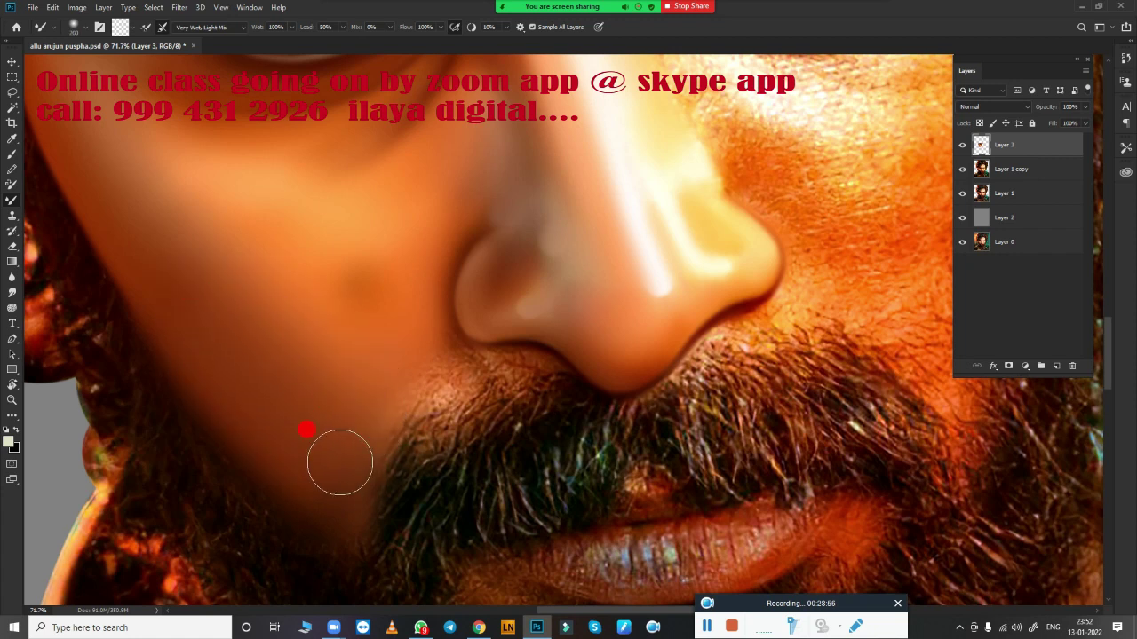
drag(339, 462, 471, 364)
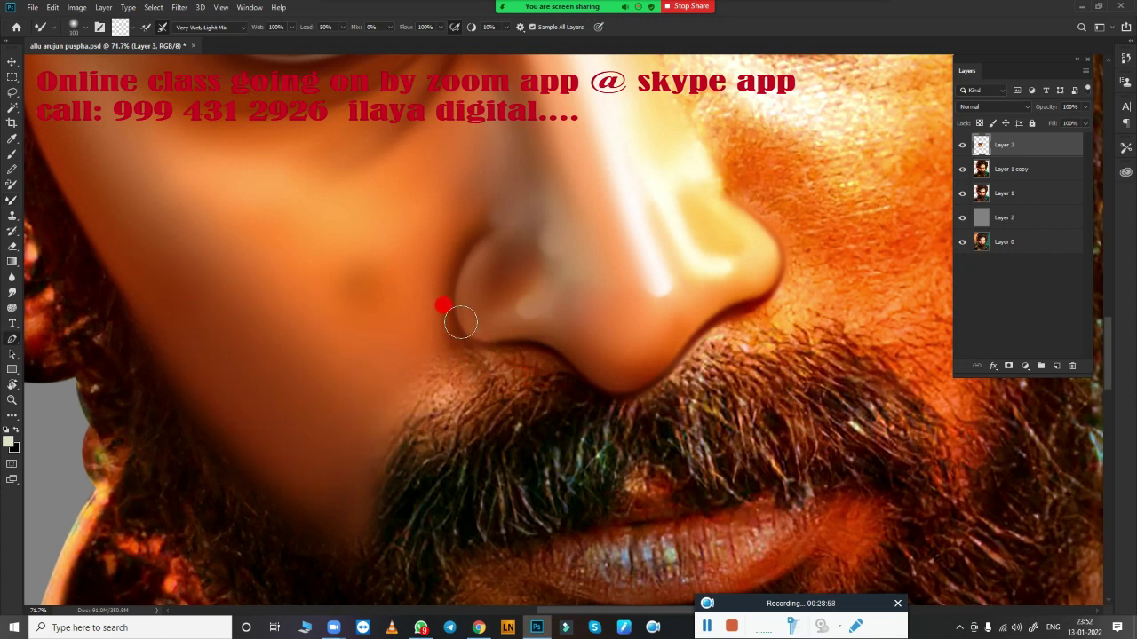
Trace a Pen path from the nostril around the moustache to the lower lip, select it, and open Feather Selection
key(p)
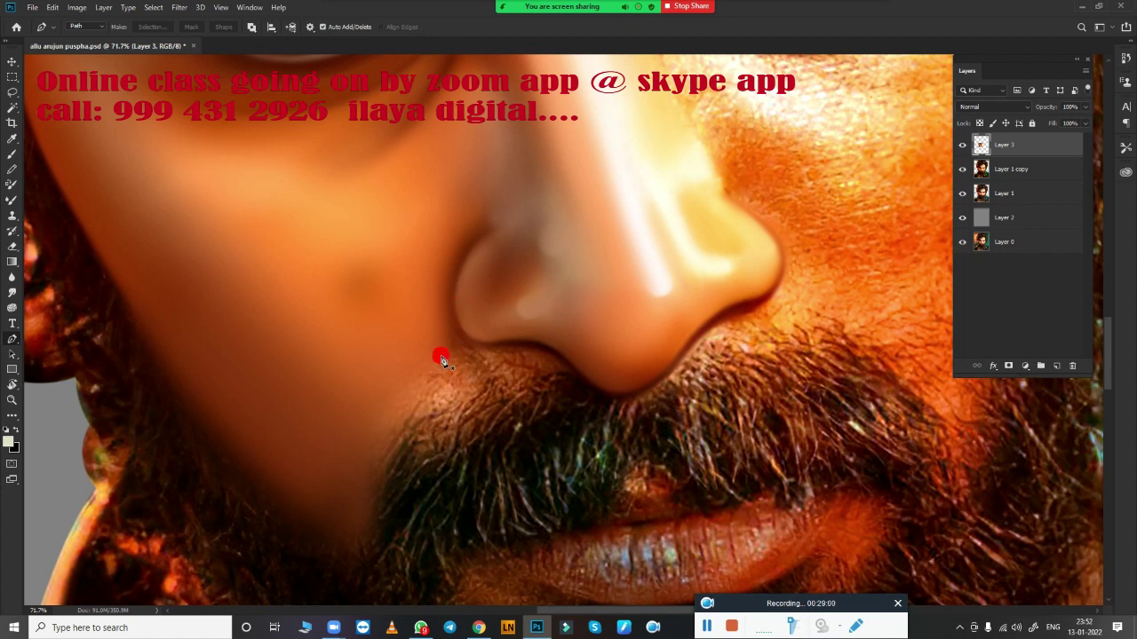
click(450, 304)
drag(529, 557, 570, 558)
drag(622, 527, 651, 499)
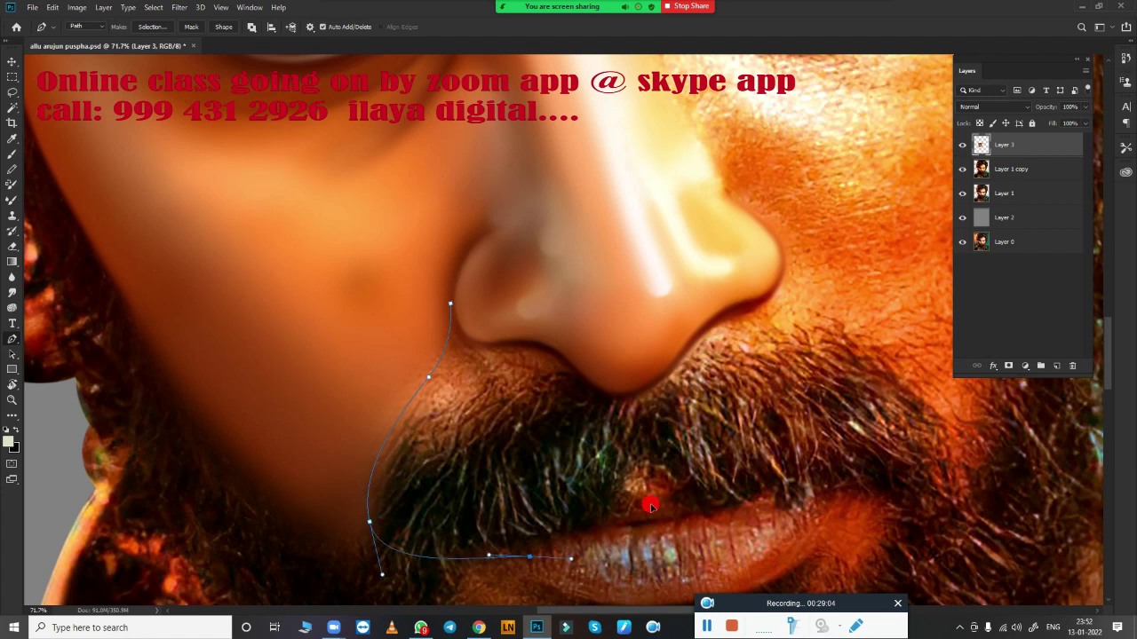
drag(609, 418, 559, 364)
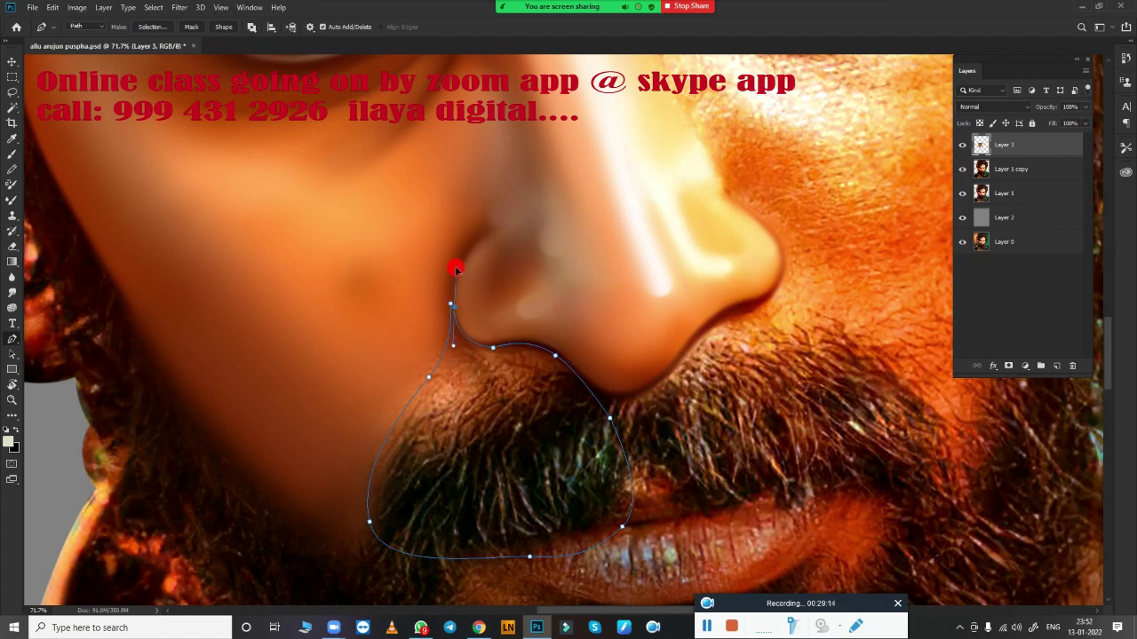
key(ctrl+Return)
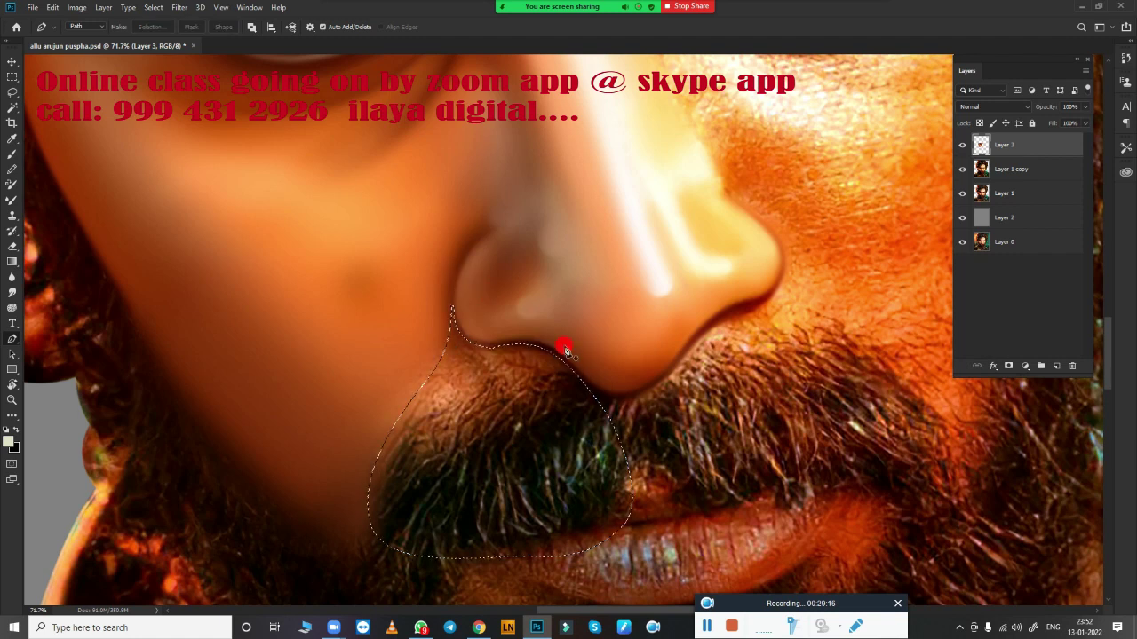
key(shift+F6)
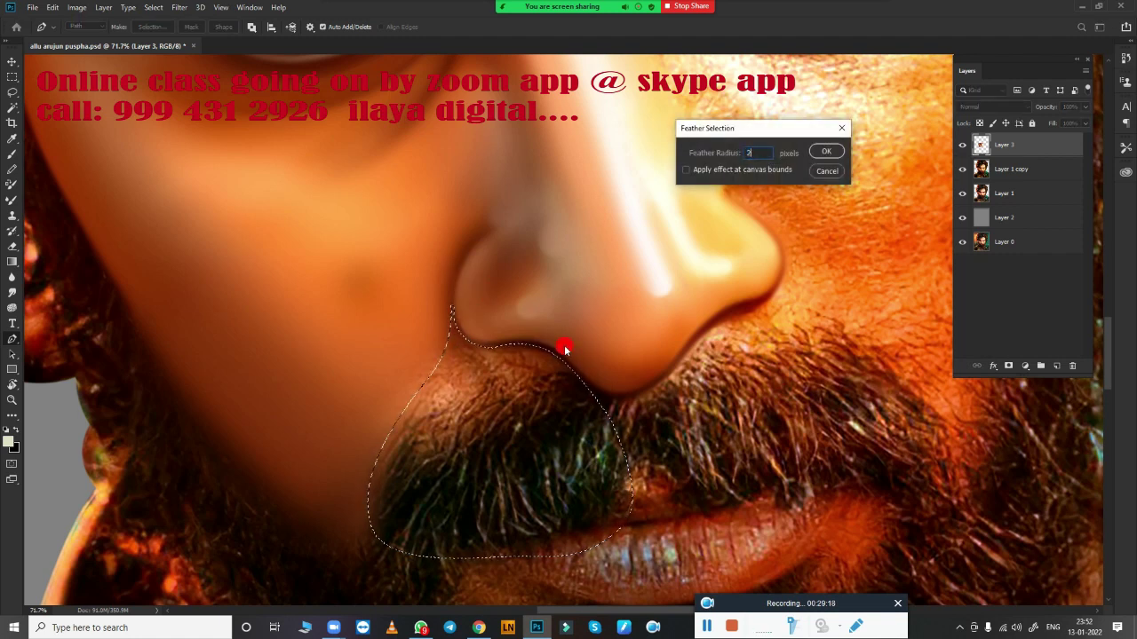
Apply the 2-pixel feather and zoom in on the area under the nose
key(Return)
scroll(545, 353, up, 1)
scroll(546, 351, up, 1)
drag(551, 347, 639, 297)
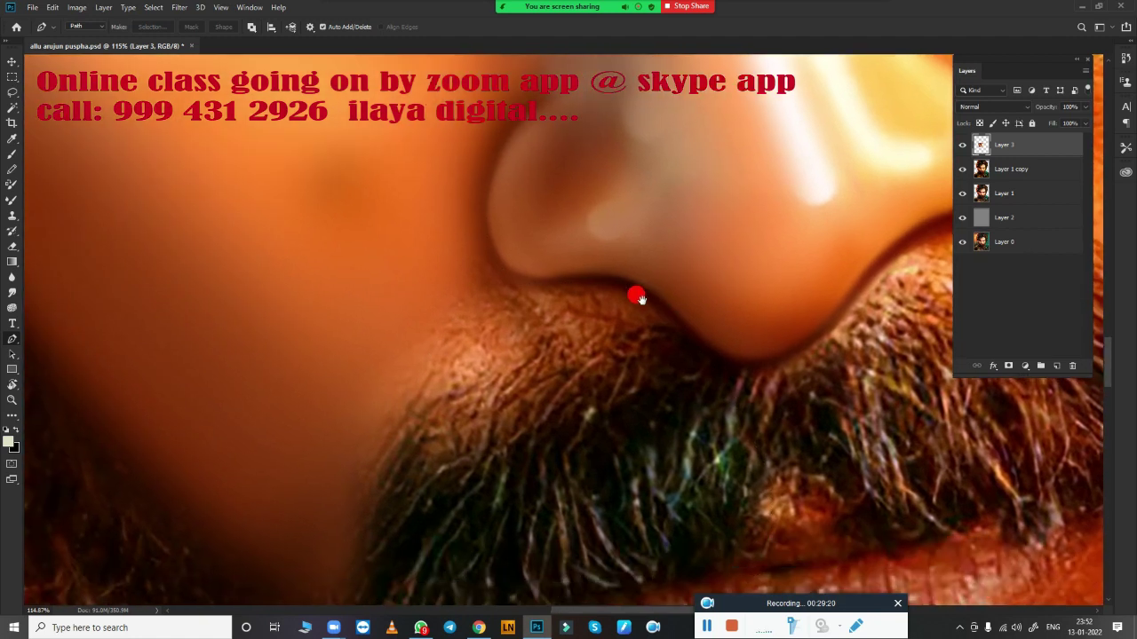
Blend away the moustache hair texture under the nose with the Mixer Brush
key(b)
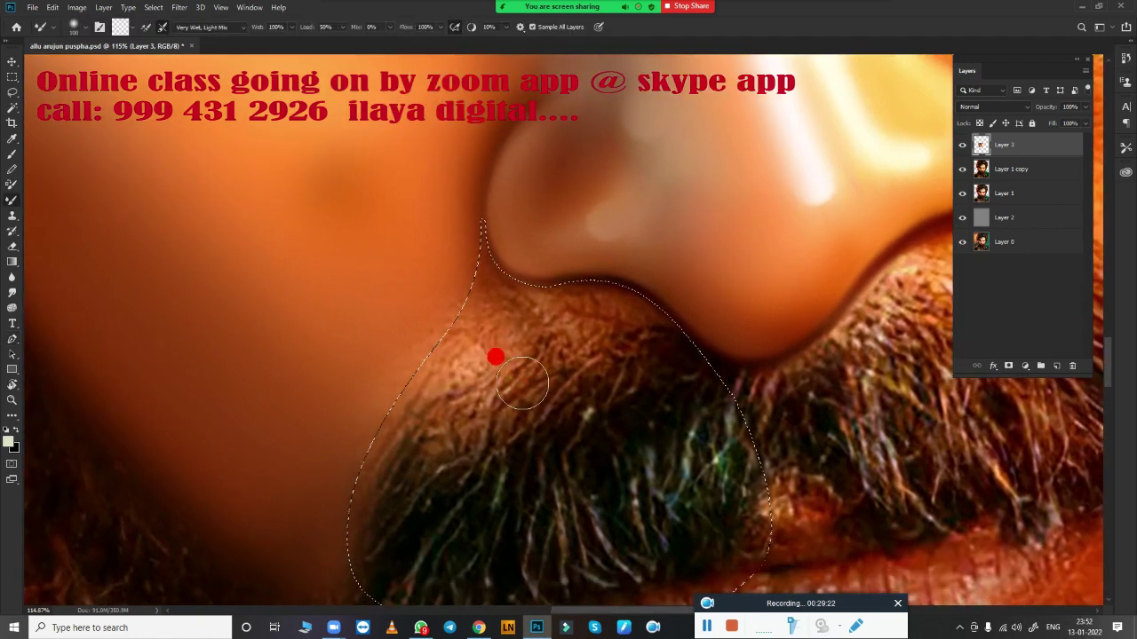
mouse_move(522, 384)
mouse_down()
mouse_move(487, 338)
mouse_move(512, 317)
mouse_move(459, 236)
mouse_move(475, 284)
mouse_move(494, 272)
mouse_move(446, 346)
mouse_move(406, 382)
mouse_move(503, 343)
mouse_move(571, 293)
mouse_move(595, 294)
mouse_up()
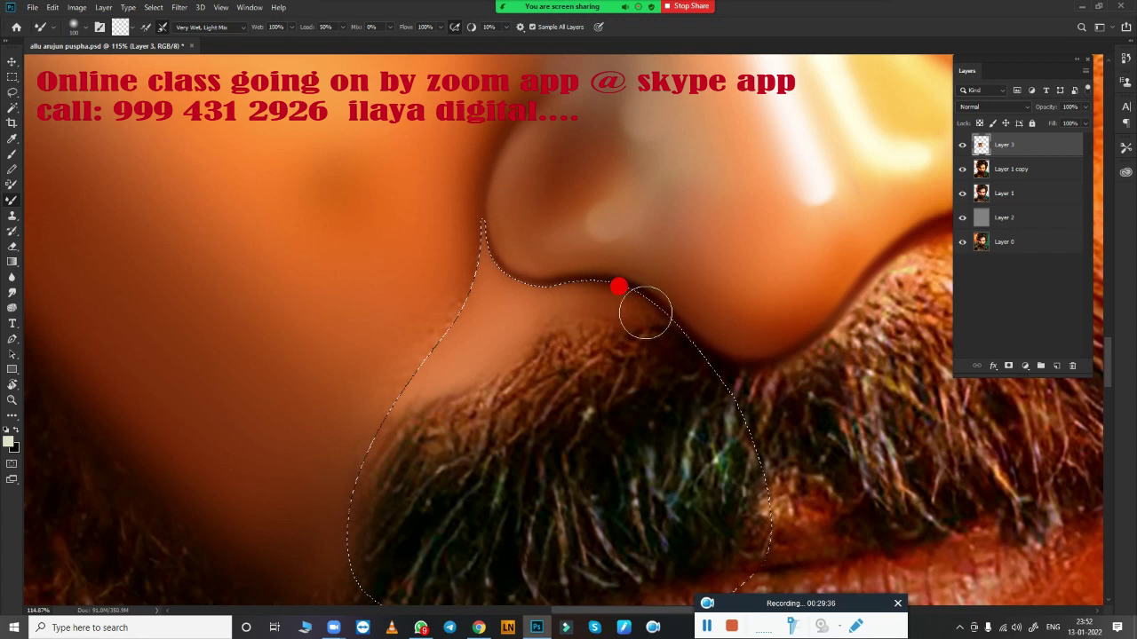
mouse_move(573, 322)
mouse_down()
mouse_move(521, 355)
mouse_move(626, 299)
mouse_move(504, 353)
mouse_up()
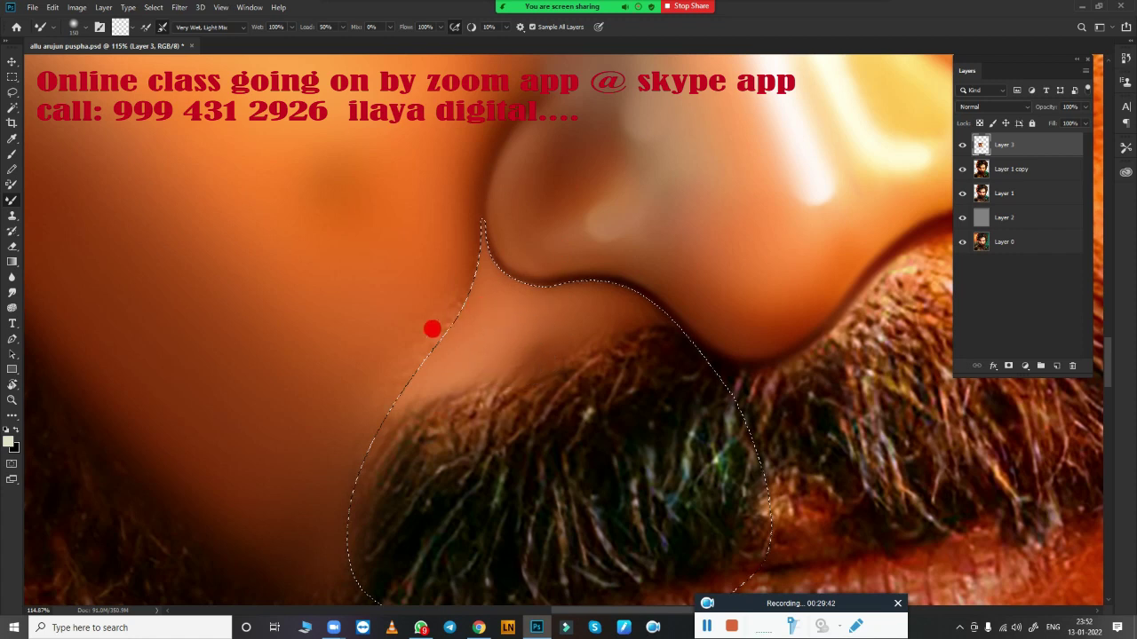
mouse_move(443, 382)
mouse_down()
mouse_move(413, 401)
mouse_move(465, 373)
mouse_up()
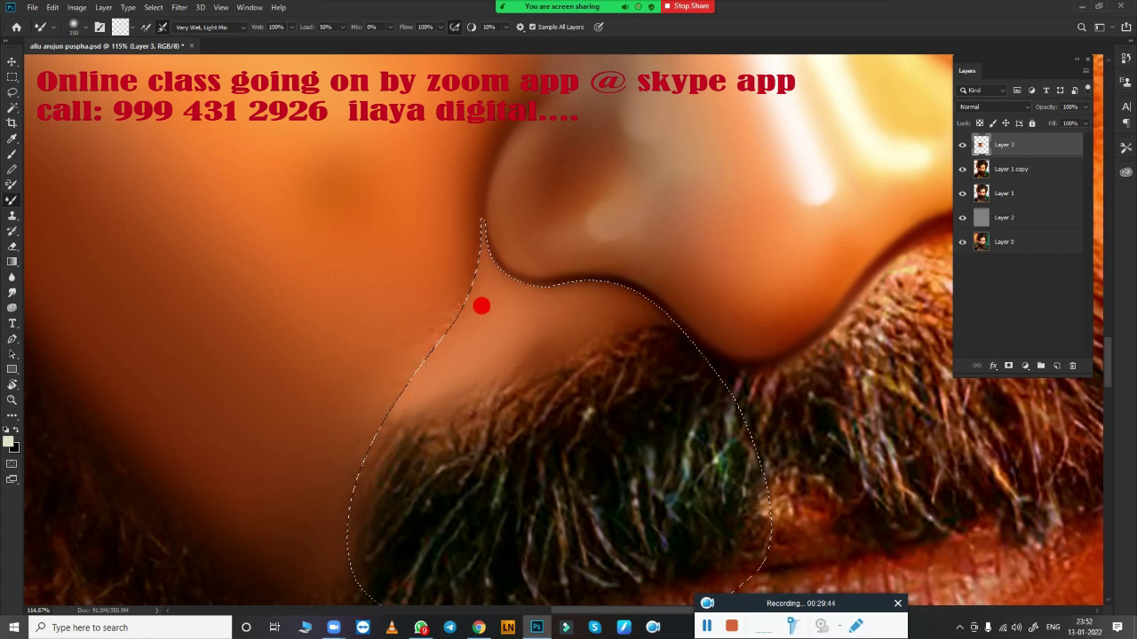
mouse_move(481, 306)
mouse_down()
mouse_move(583, 292)
mouse_move(459, 325)
mouse_up()
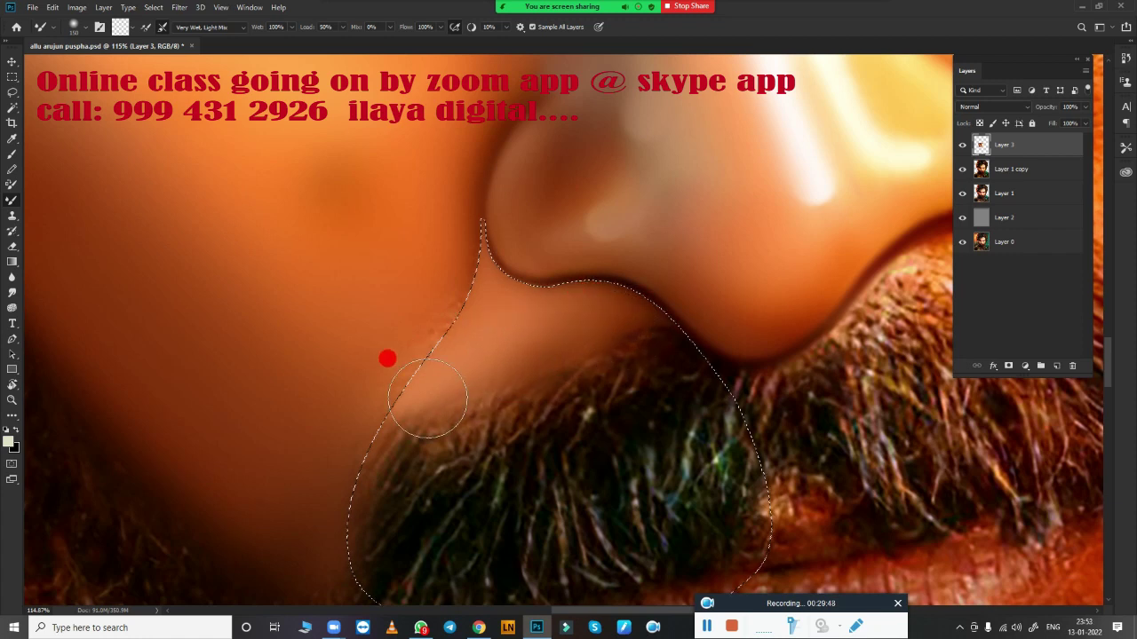
Smooth the skin along the selection's left edge and the nose edge
mouse_move(427, 400)
mouse_down()
mouse_move(380, 418)
mouse_move(425, 338)
mouse_up()
drag(451, 298, 461, 238)
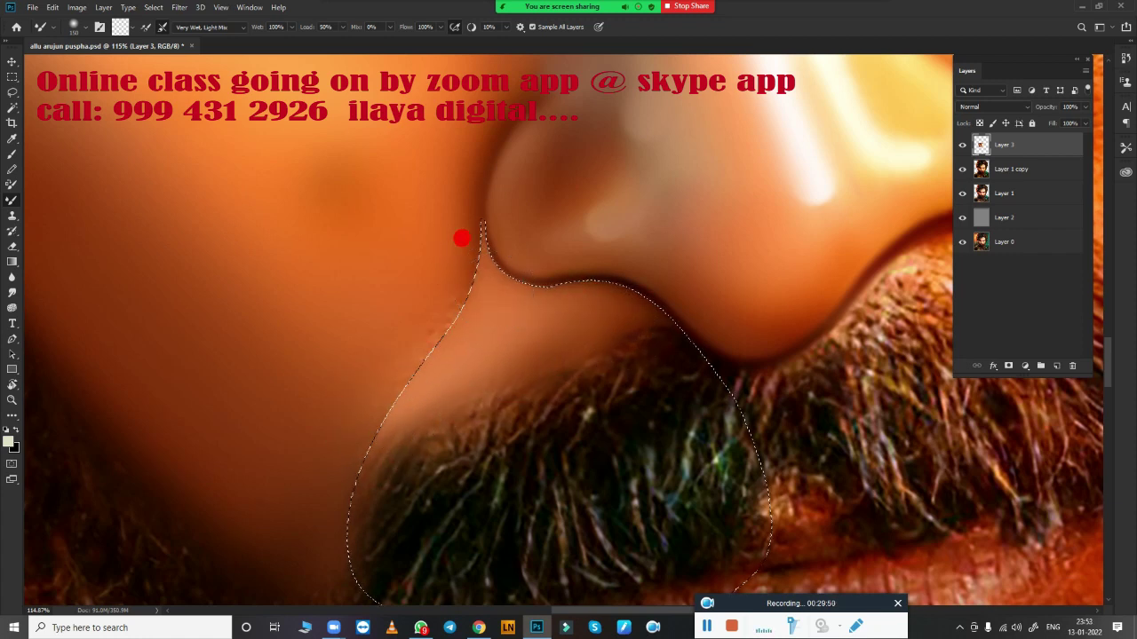
drag(522, 262, 573, 302)
click(572, 302)
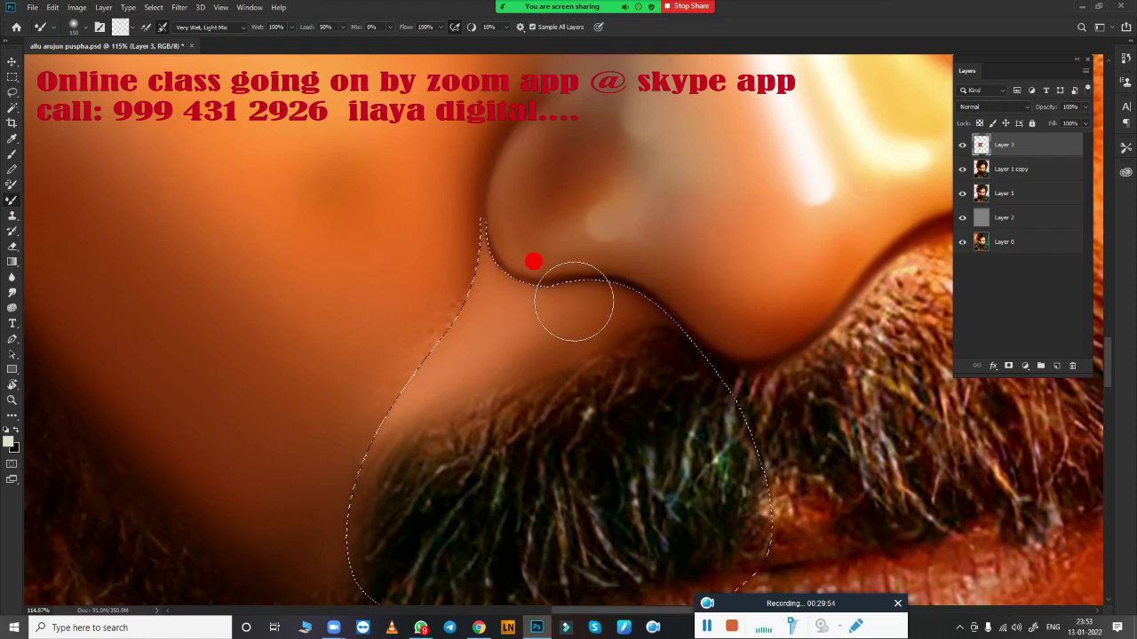
mouse_move(572, 302)
mouse_down()
mouse_move(477, 269)
mouse_move(558, 280)
mouse_up()
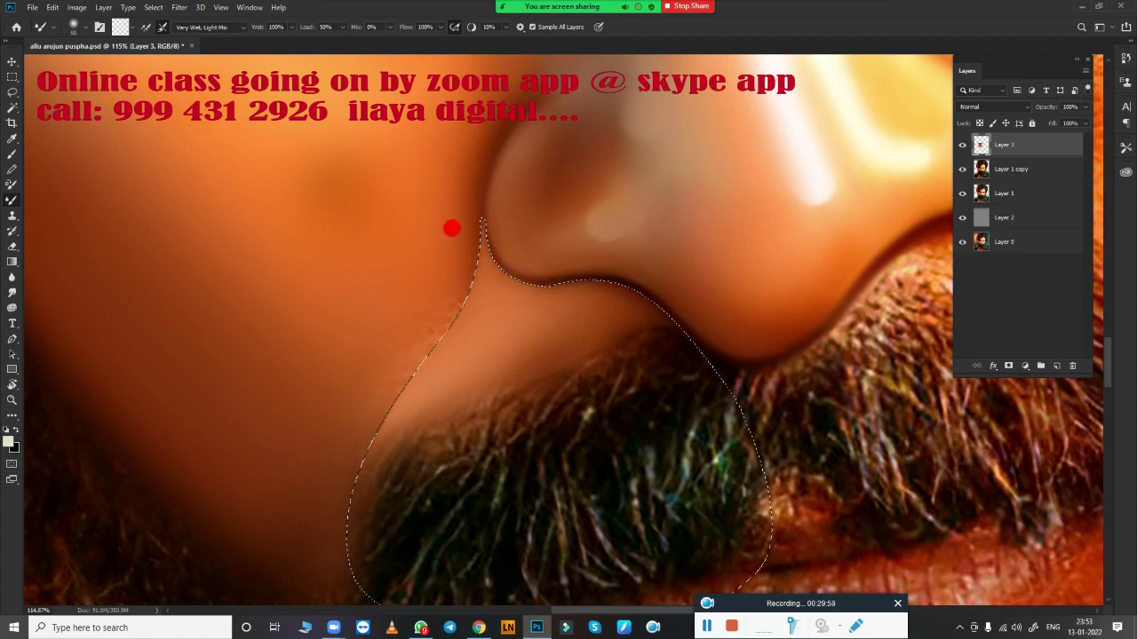
drag(427, 258, 324, 436)
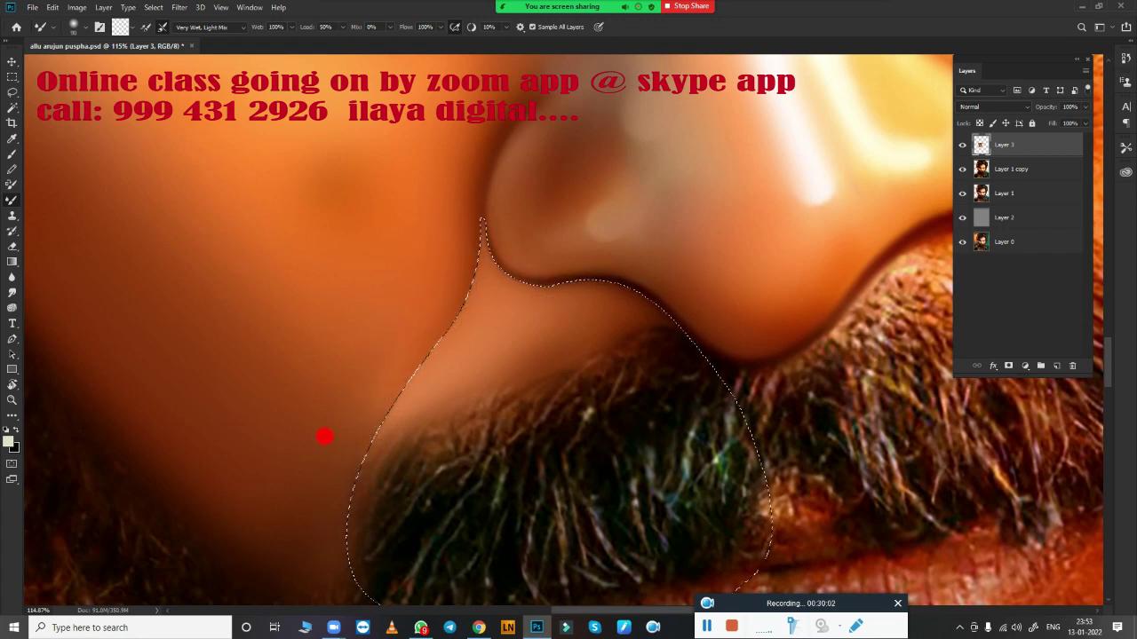
mouse_move(392, 388)
mouse_down()
mouse_move(444, 315)
mouse_move(447, 264)
mouse_move(445, 391)
mouse_up()
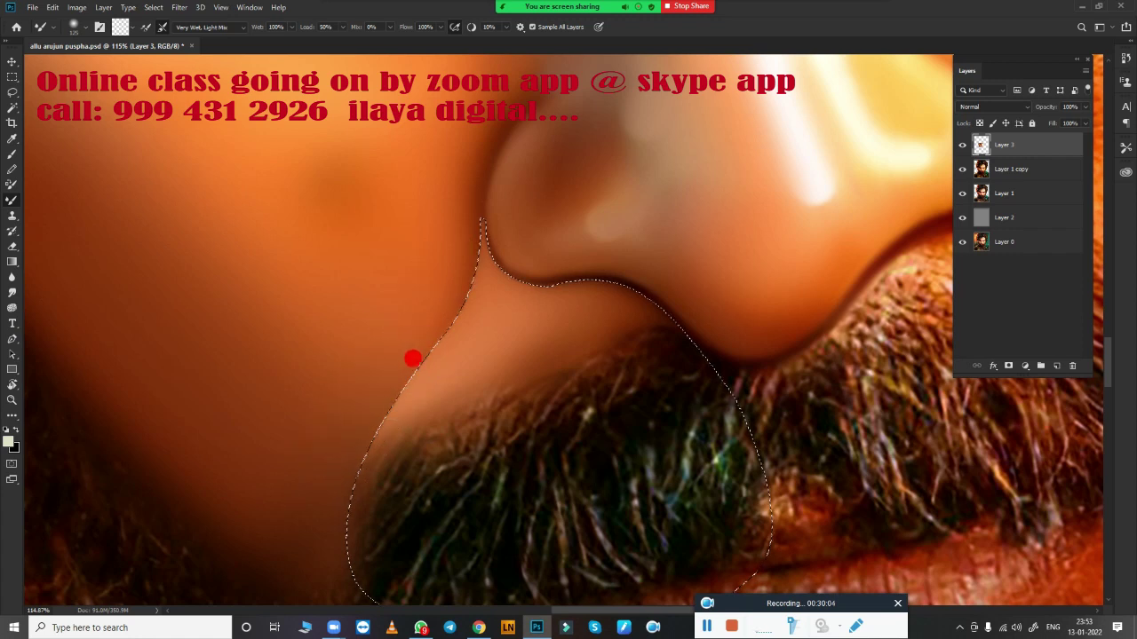
drag(480, 339, 442, 343)
Zoom in on the nostril and shrink the Mixer Brush to 150 for blending beside it
scroll(492, 374, down, 3)
scroll(487, 396, down, 5)
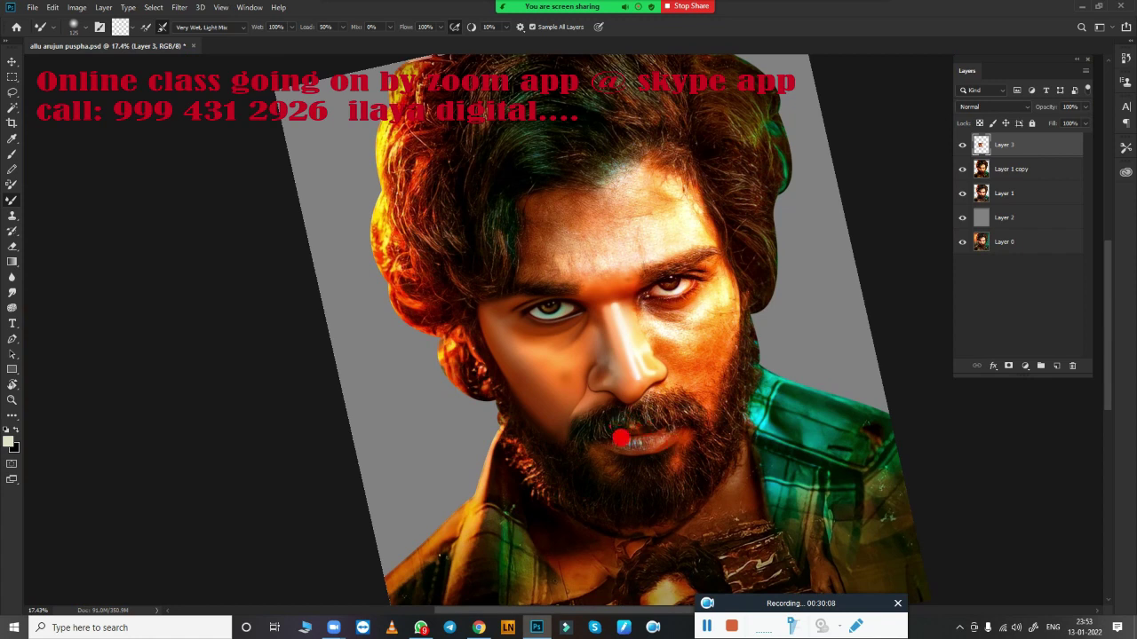
scroll(624, 412, up, 3)
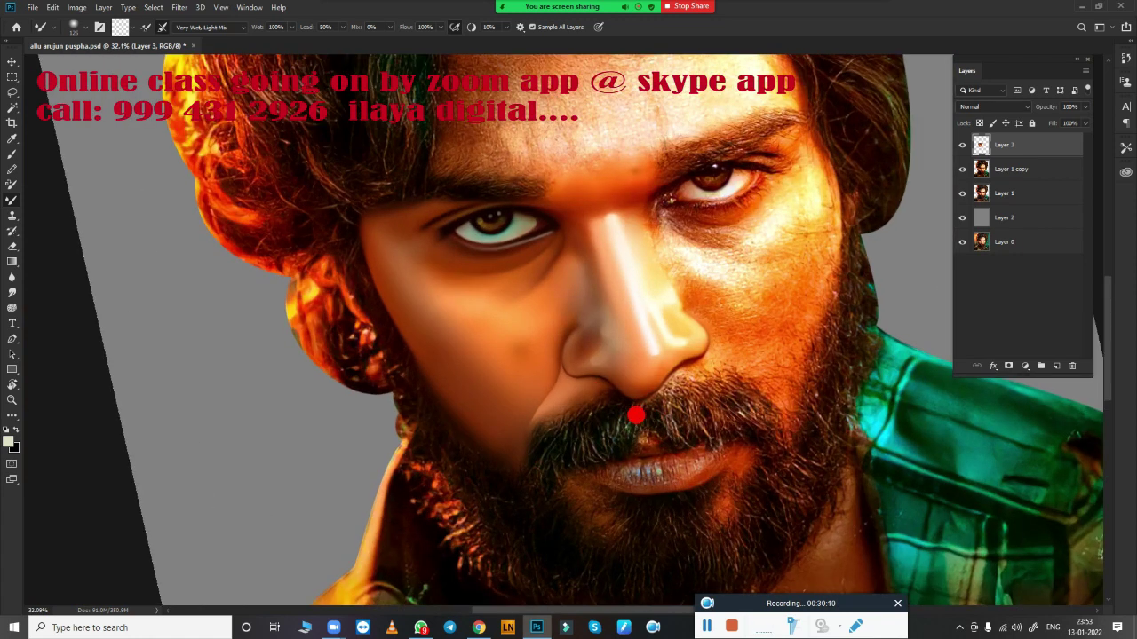
scroll(576, 396, up, 2)
scroll(621, 401, up, 2)
scroll(558, 414, up, 2)
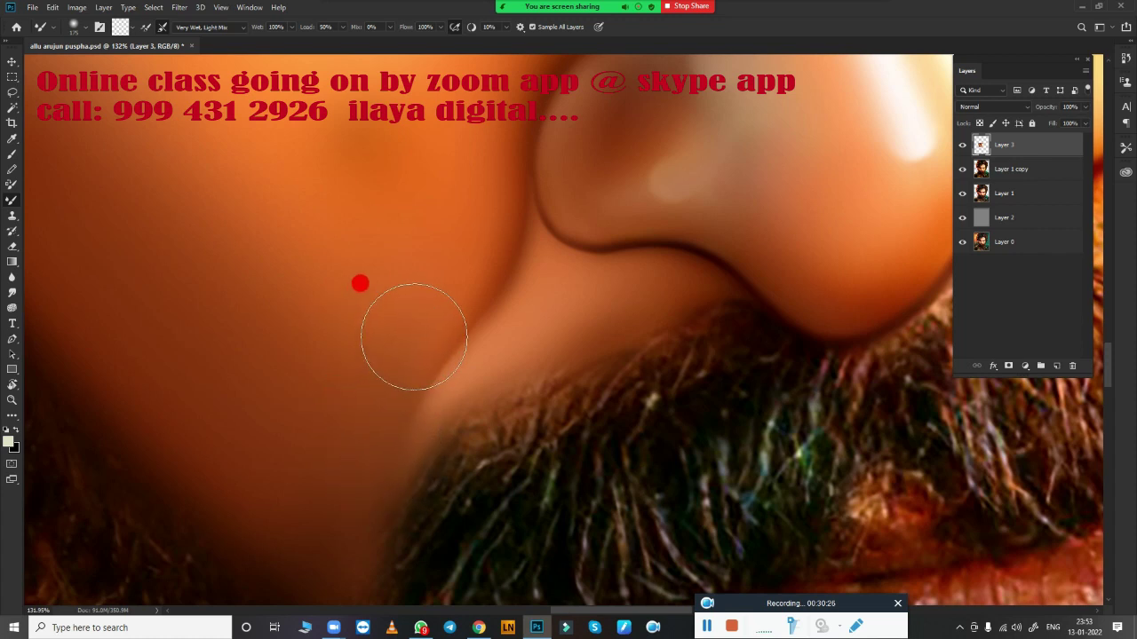
key(bracketleft)
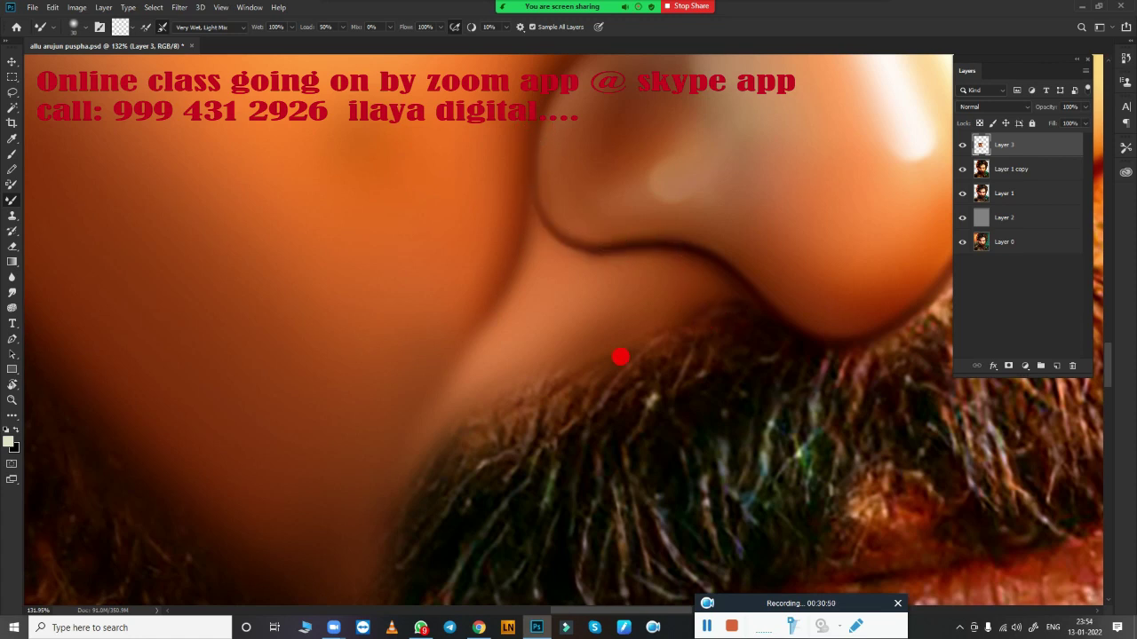
scroll(620, 357, down, 5)
scroll(578, 376, up, 2)
scroll(595, 381, up, 2)
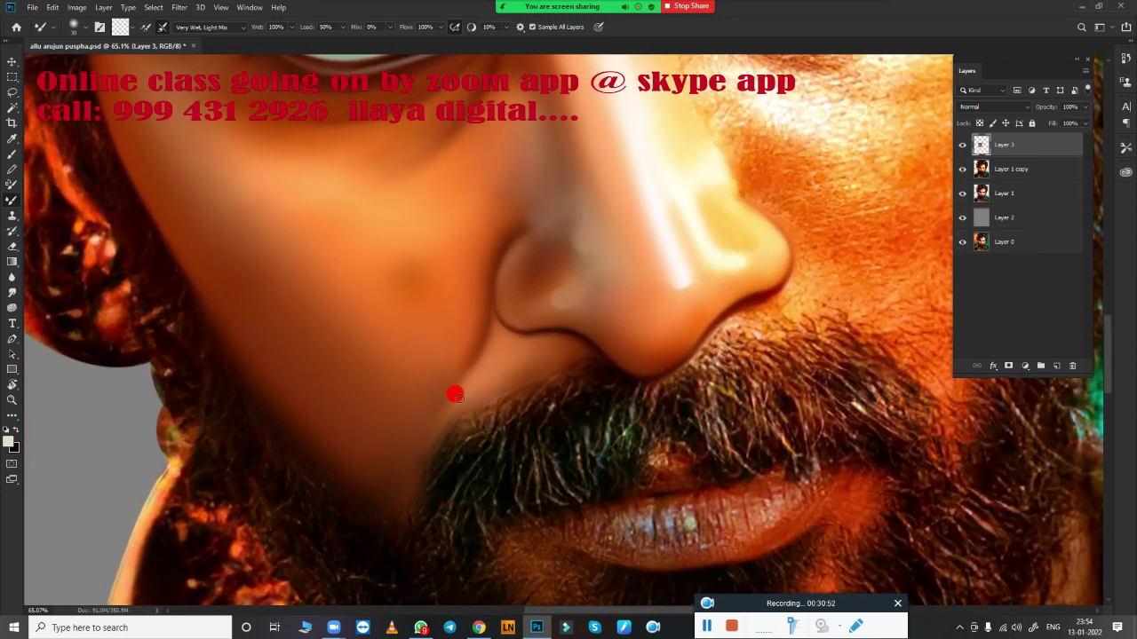
Blend the shading on the left cheek with a resized Mixer Brush
scroll(507, 446, up, 1)
scroll(461, 444, down, 3)
scroll(470, 442, down, 1)
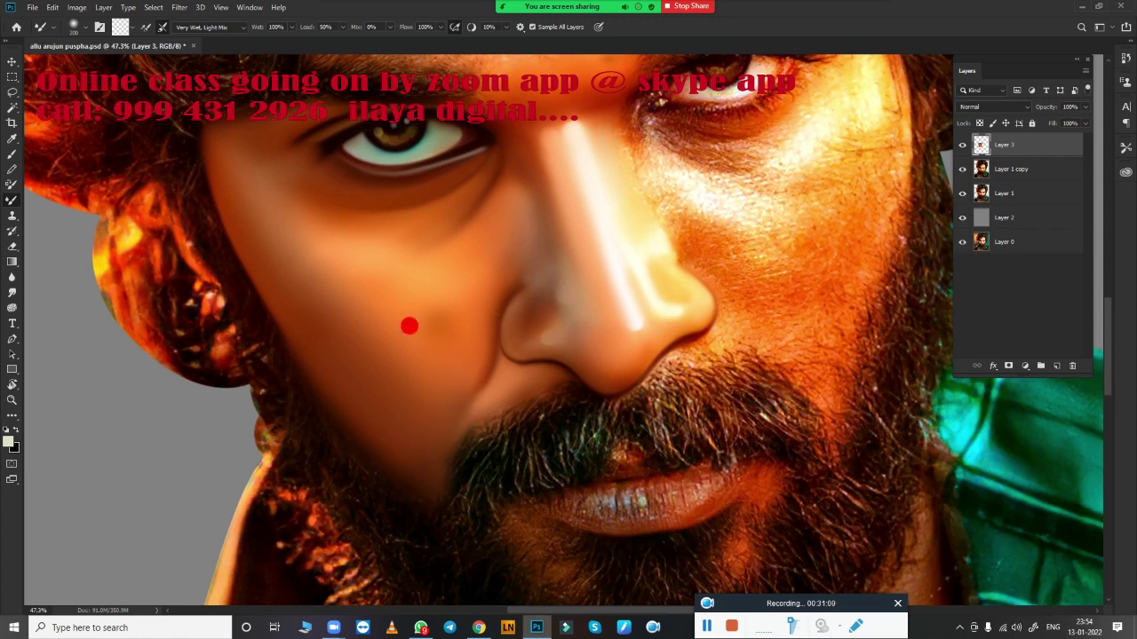
key(bracketright)
key(bracketright)
key(bracketright)
drag(430, 328, 391, 281)
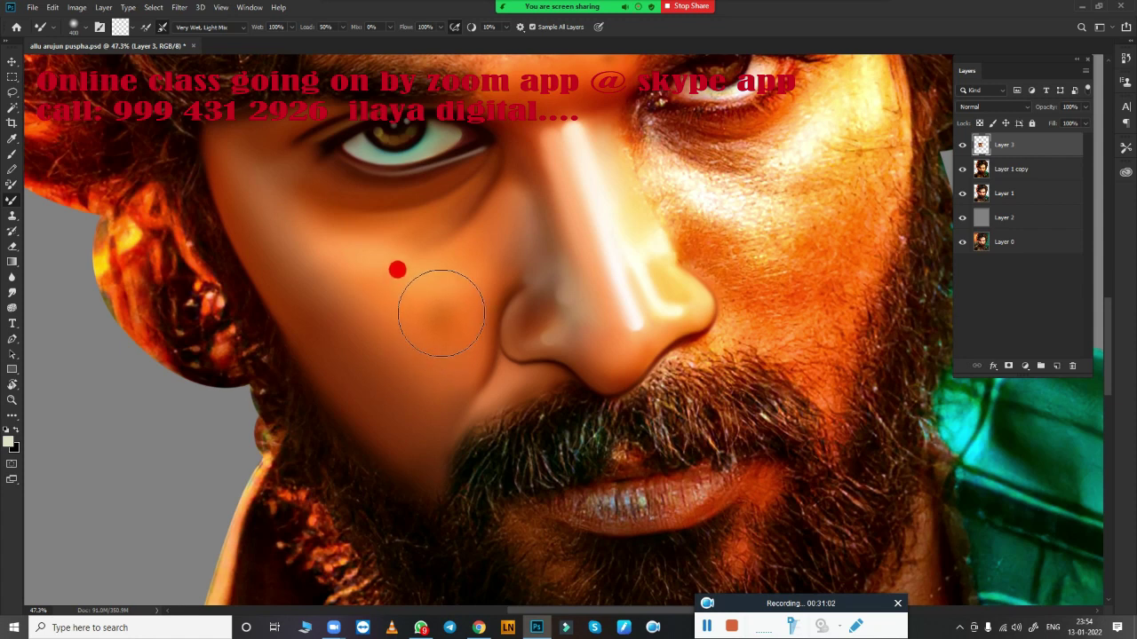
key(bracketleft)
key(bracketleft)
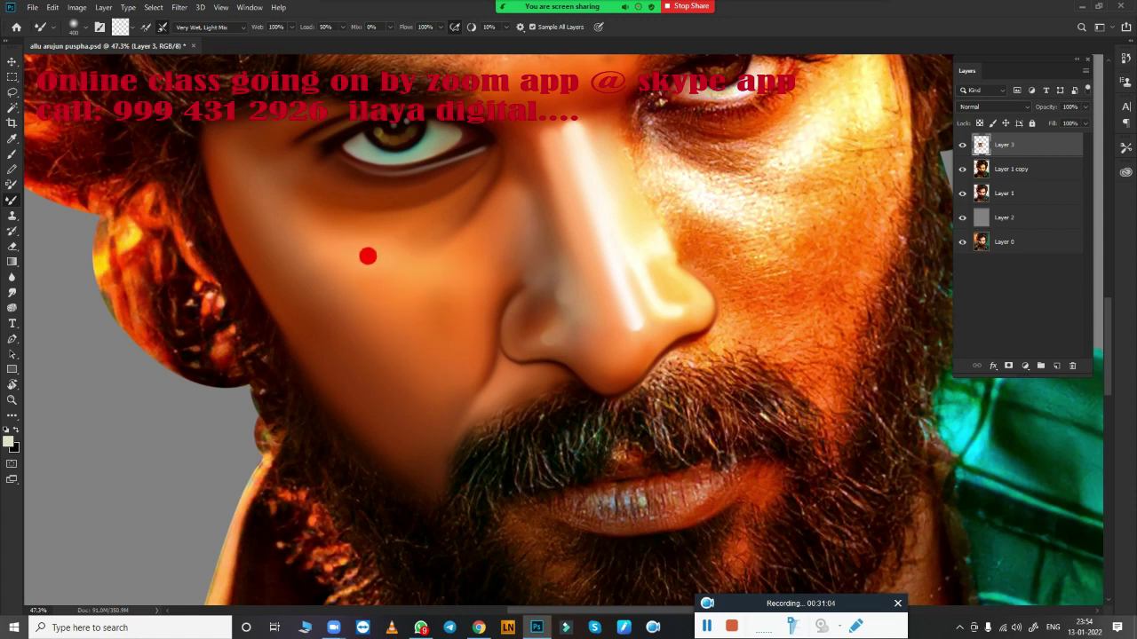
mouse_move(391, 281)
mouse_down()
mouse_move(323, 243)
mouse_move(471, 252)
mouse_move(413, 314)
mouse_up()
With a smaller brush, blend the left temple and the cheek toward the nose bridge
key(bracketleft)
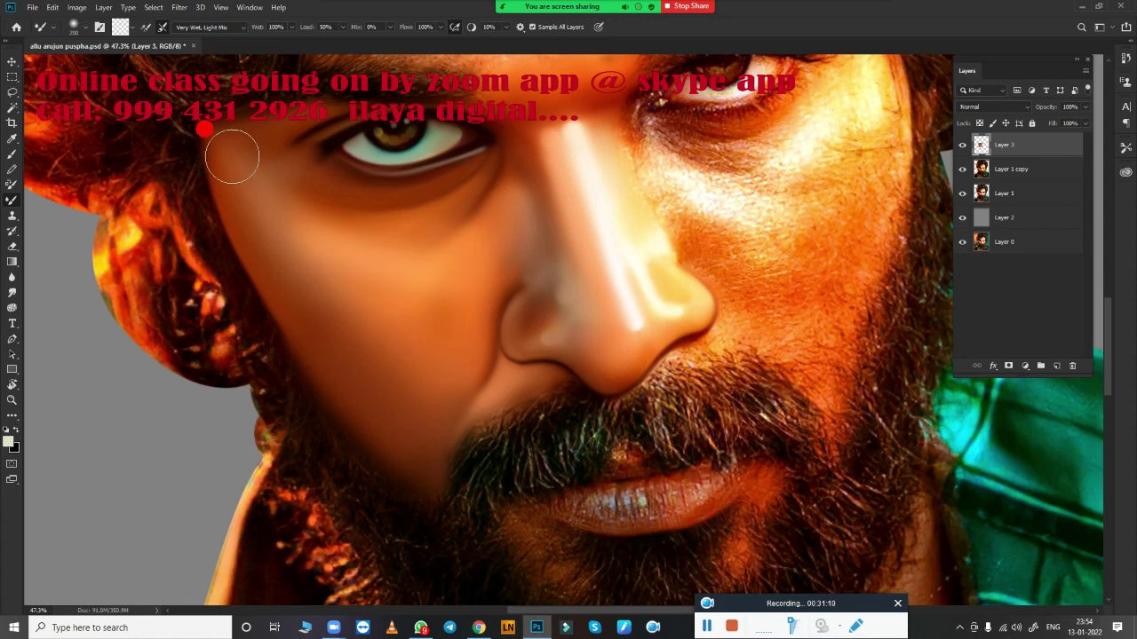
drag(232, 156, 254, 195)
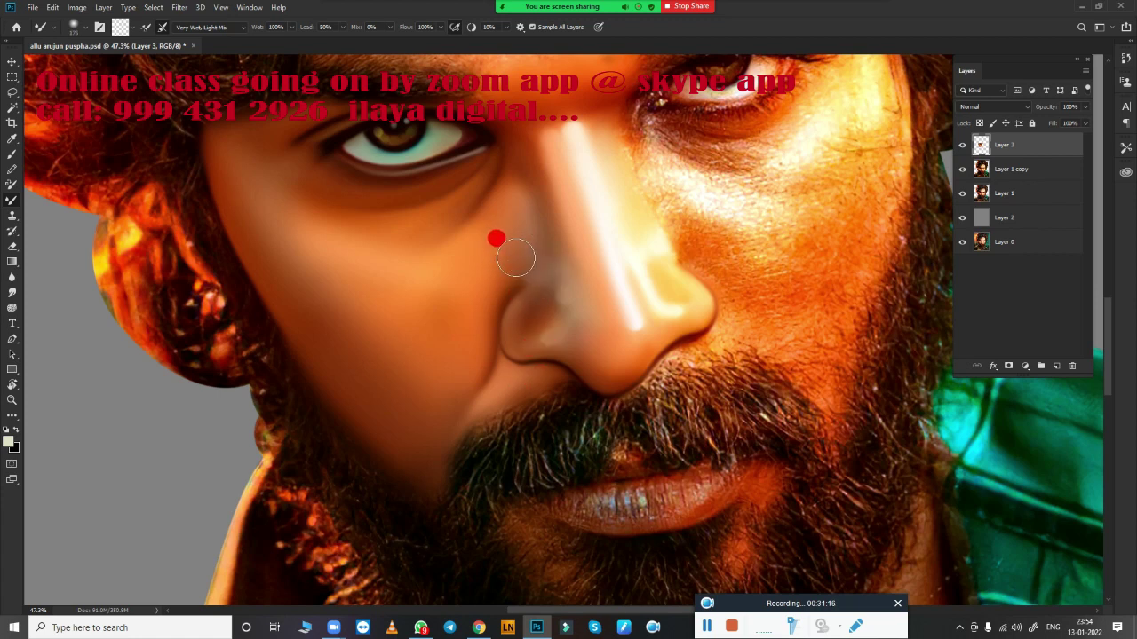
drag(496, 238, 524, 198)
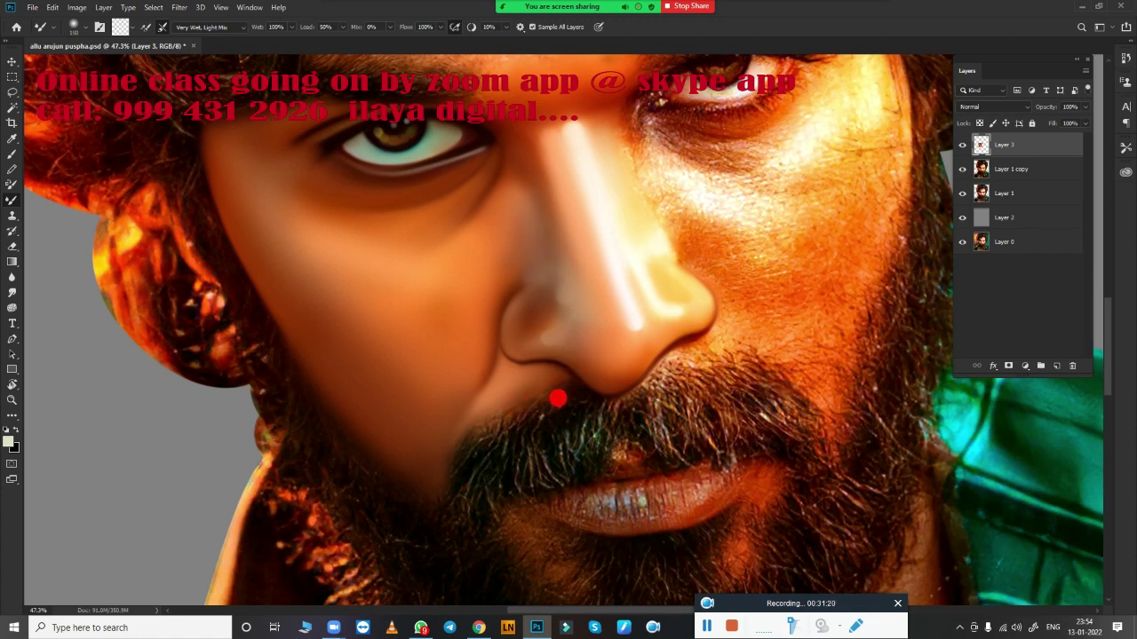
Switch to the Eraser and pan the view around the face
key(e)
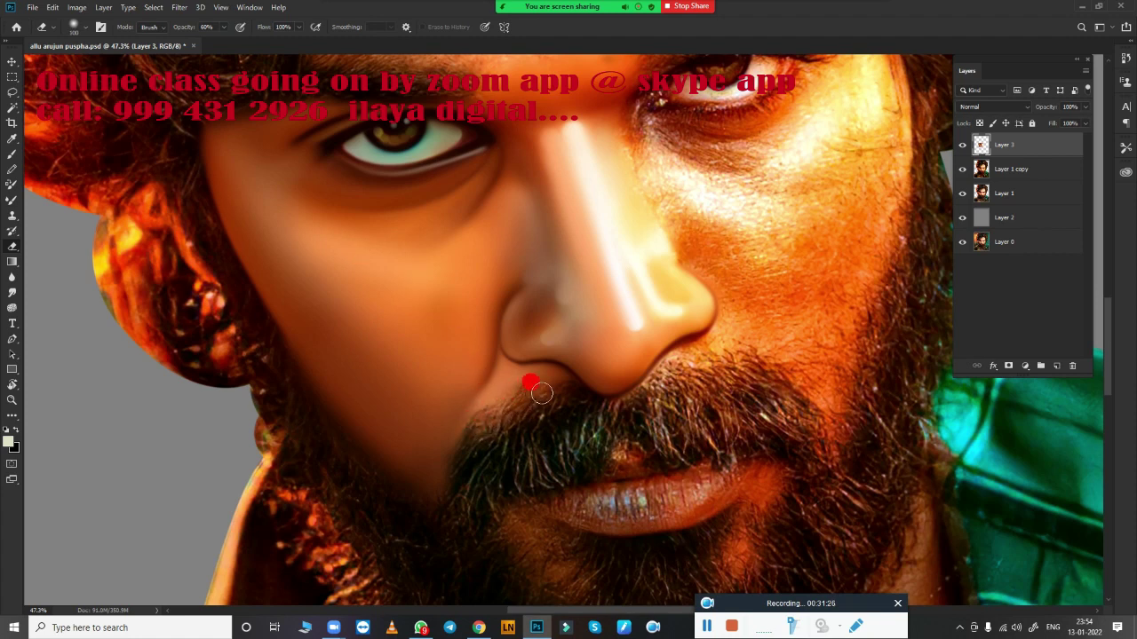
scroll(724, 409, down, 3)
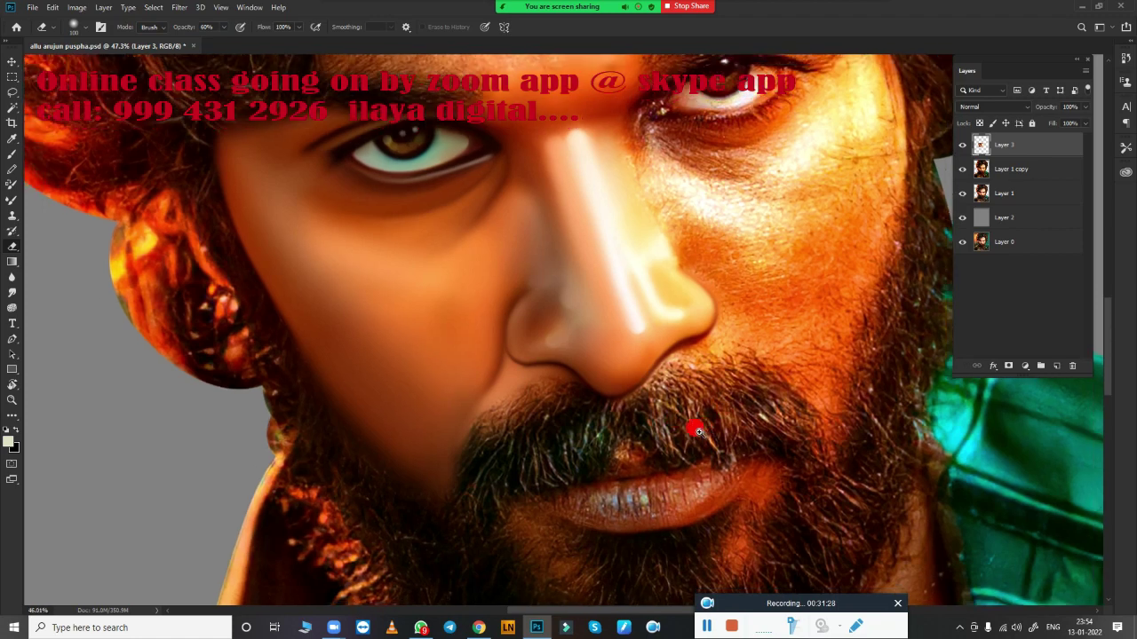
scroll(698, 431, down, 3)
scroll(736, 413, right, 3)
scroll(377, 358, up, 3)
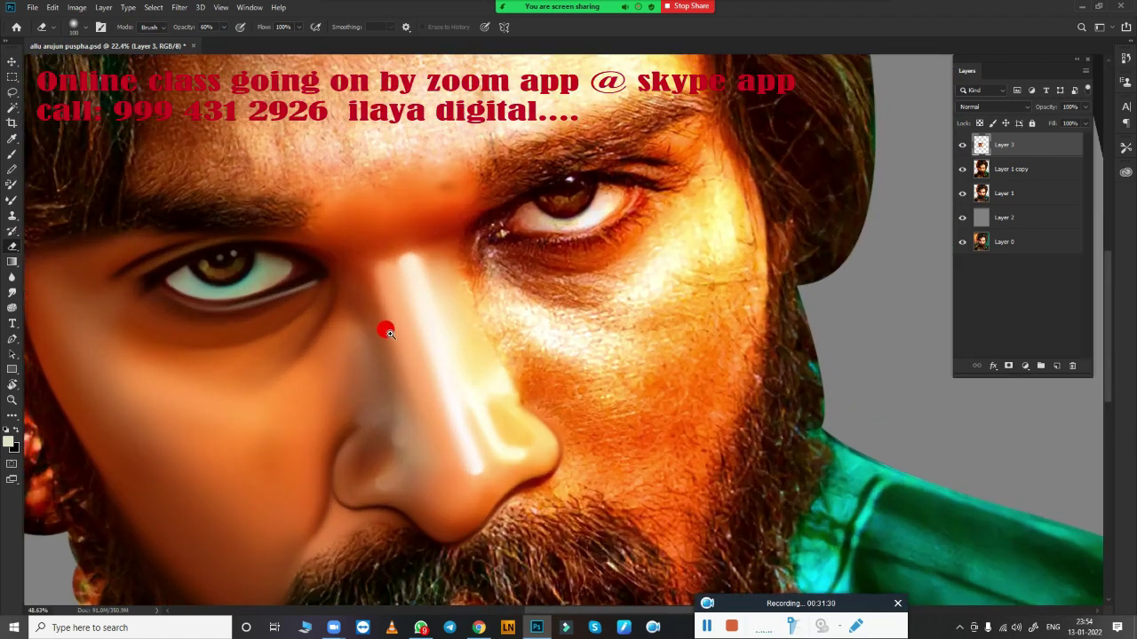
scroll(540, 427, left, 2)
scroll(541, 366, up, 2)
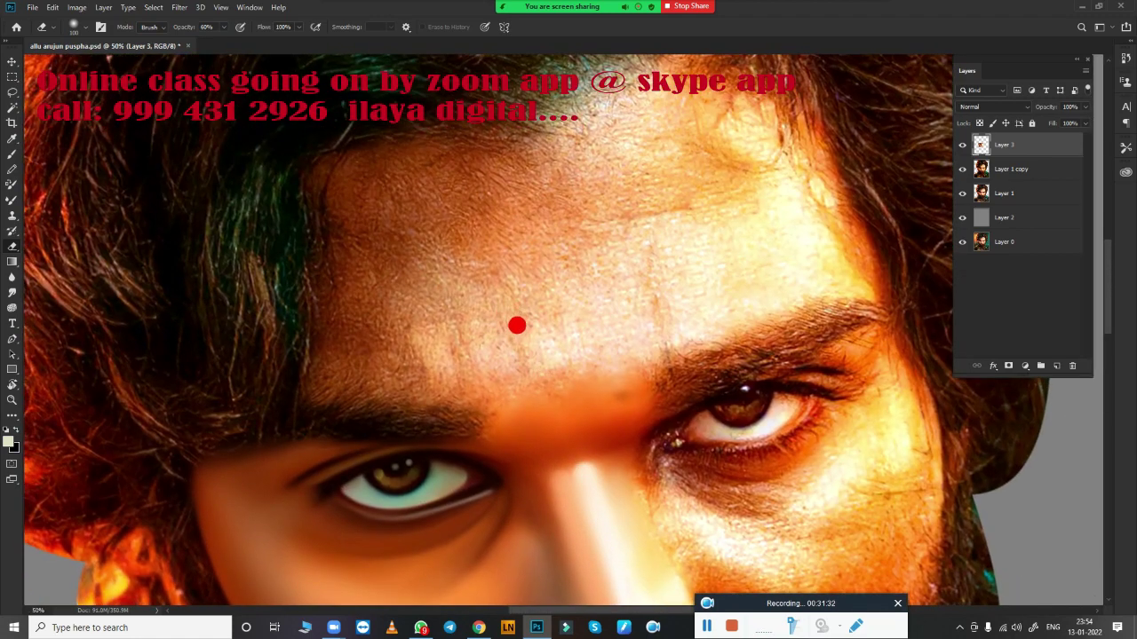
Smudge the left and centre forehead and brow skin into a smooth finish
key(r)
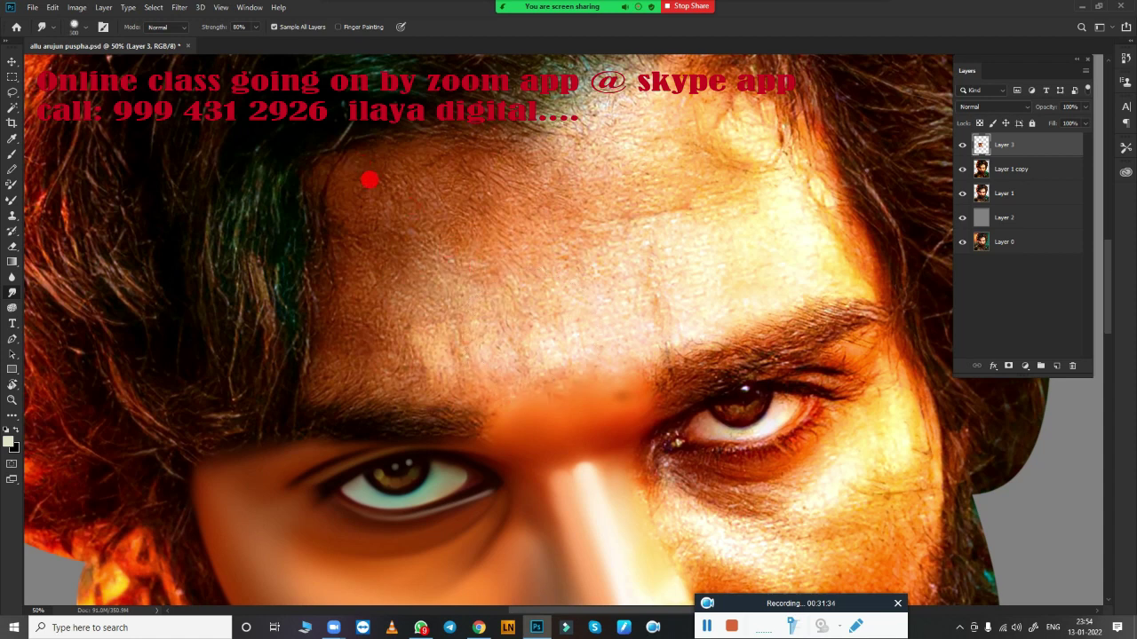
drag(370, 180, 371, 195)
mouse_move(343, 148)
mouse_down()
mouse_move(388, 158)
mouse_move(424, 142)
mouse_move(415, 347)
mouse_up()
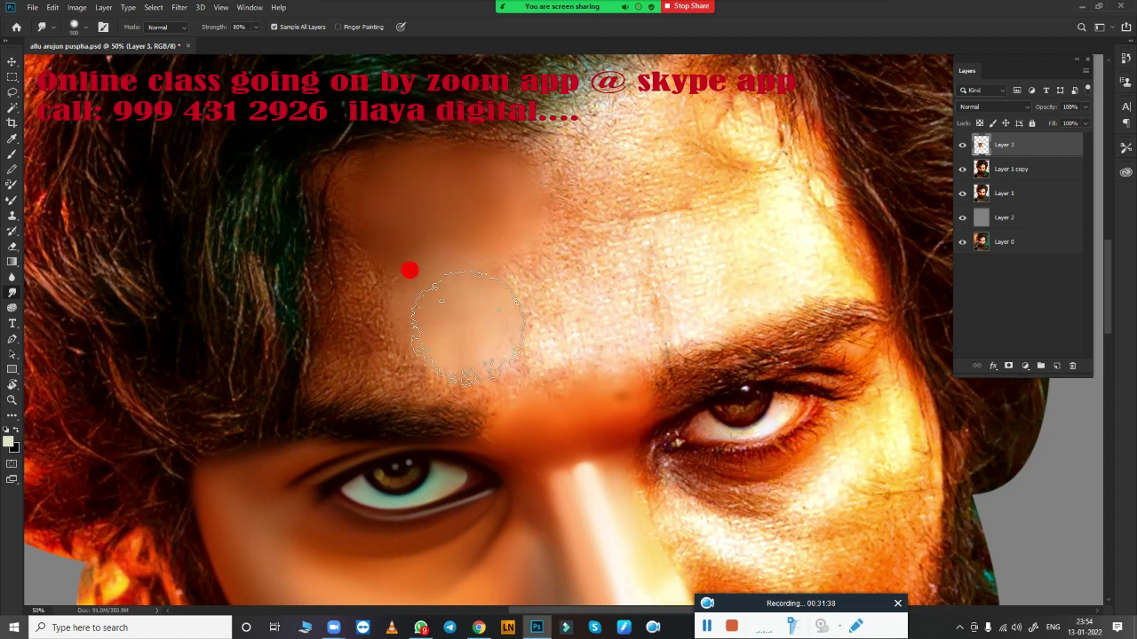
mouse_move(513, 223)
mouse_down()
mouse_move(543, 231)
mouse_move(340, 246)
mouse_move(325, 271)
mouse_move(420, 207)
mouse_move(603, 125)
mouse_move(609, 168)
mouse_move(610, 102)
mouse_move(622, 84)
mouse_move(640, 216)
mouse_move(715, 183)
mouse_move(723, 177)
mouse_move(689, 137)
mouse_move(688, 102)
mouse_up()
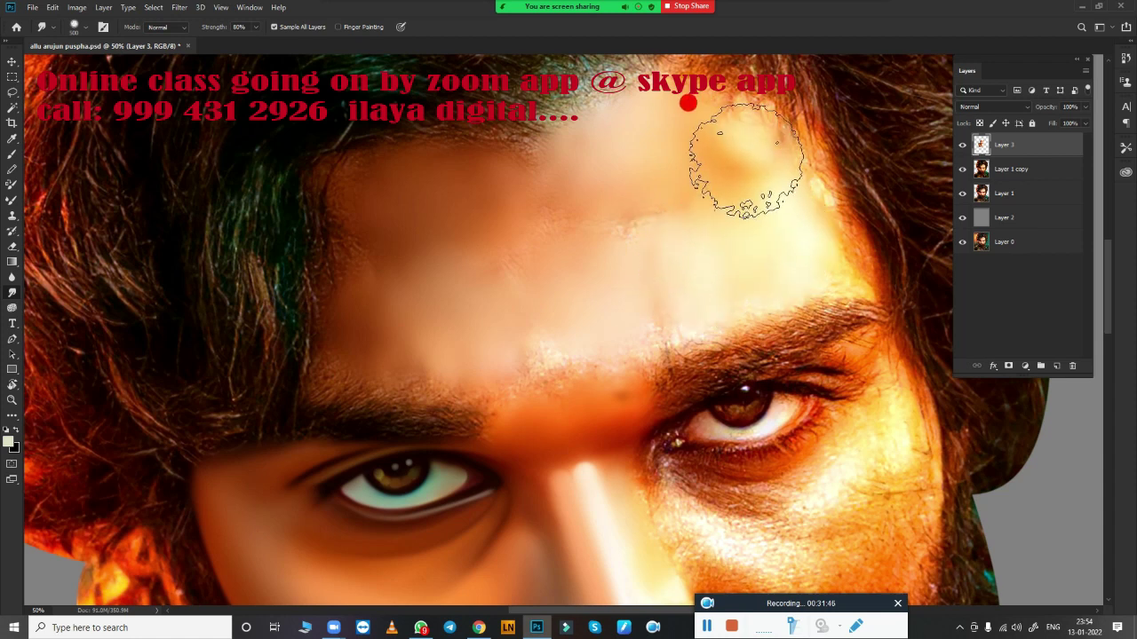
key(b)
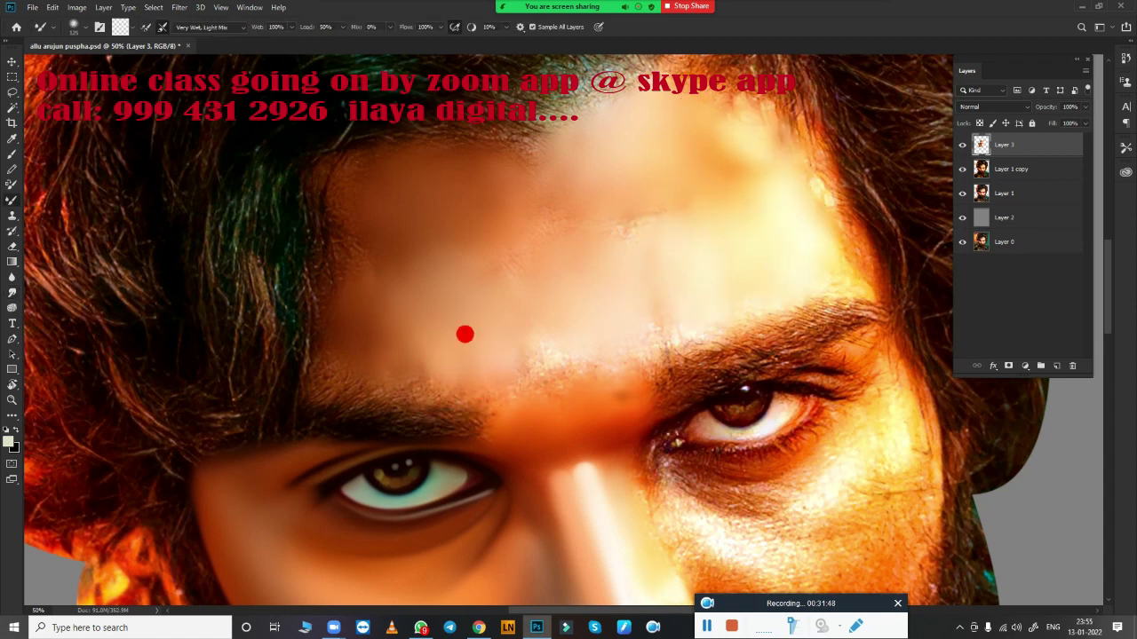
Darken the hairline and blend the upper forehead, brow line and skin above the brow
mouse_move(321, 160)
mouse_down()
mouse_move(305, 151)
mouse_move(311, 135)
mouse_move(435, 126)
mouse_move(388, 117)
mouse_move(368, 121)
mouse_move(424, 126)
mouse_move(334, 139)
mouse_move(376, 164)
mouse_move(470, 162)
mouse_move(322, 177)
mouse_move(296, 213)
mouse_move(293, 149)
mouse_move(287, 157)
mouse_move(297, 133)
mouse_move(284, 133)
mouse_move(297, 121)
mouse_up()
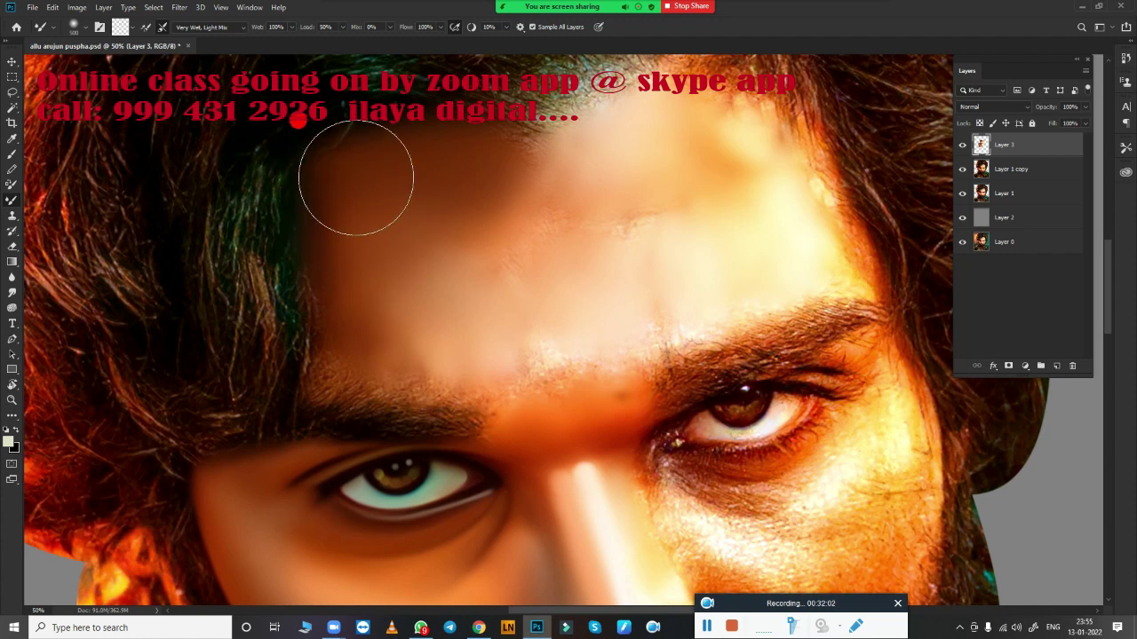
key(bracketleft)
key(bracketleft)
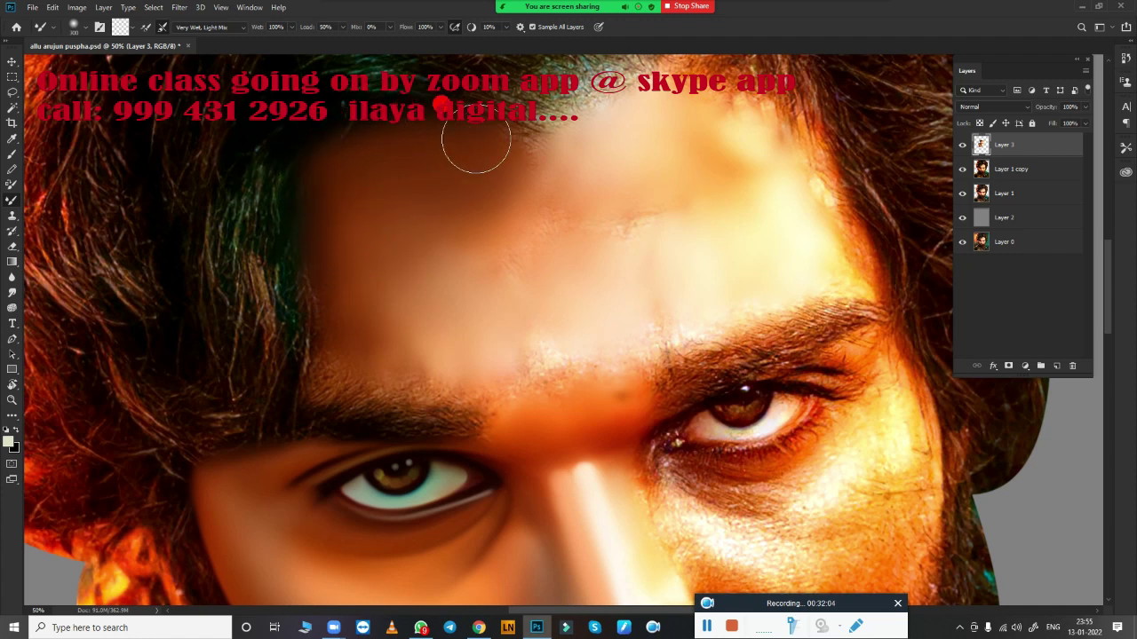
key(bracketright)
key(bracketright)
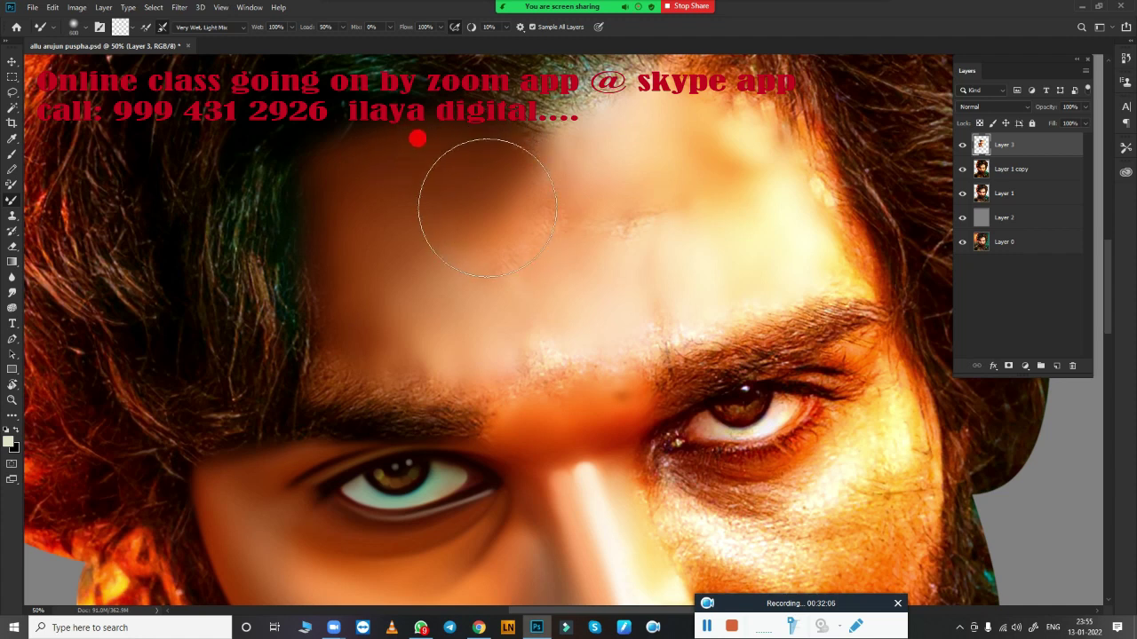
mouse_move(487, 207)
mouse_down()
mouse_move(506, 196)
mouse_move(471, 190)
mouse_move(471, 209)
mouse_move(492, 192)
mouse_move(444, 203)
mouse_move(418, 246)
mouse_move(399, 247)
mouse_move(406, 264)
mouse_move(527, 226)
mouse_move(565, 236)
mouse_move(394, 330)
mouse_move(321, 322)
mouse_up()
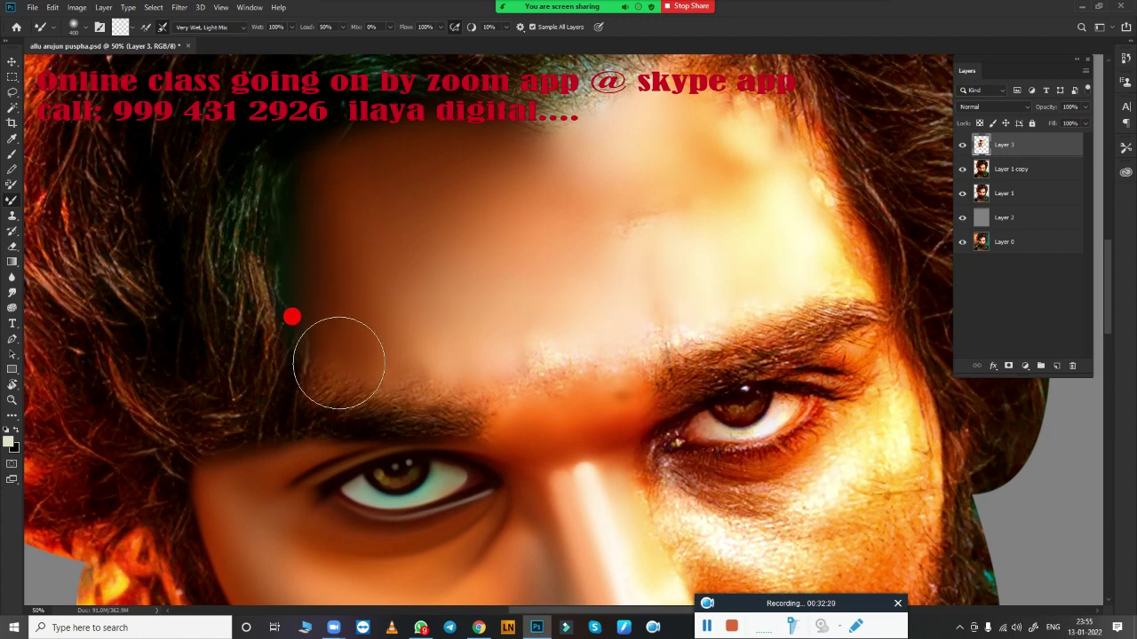
mouse_move(338, 362)
mouse_down()
mouse_move(493, 377)
mouse_move(442, 367)
mouse_move(381, 232)
mouse_move(549, 364)
mouse_up()
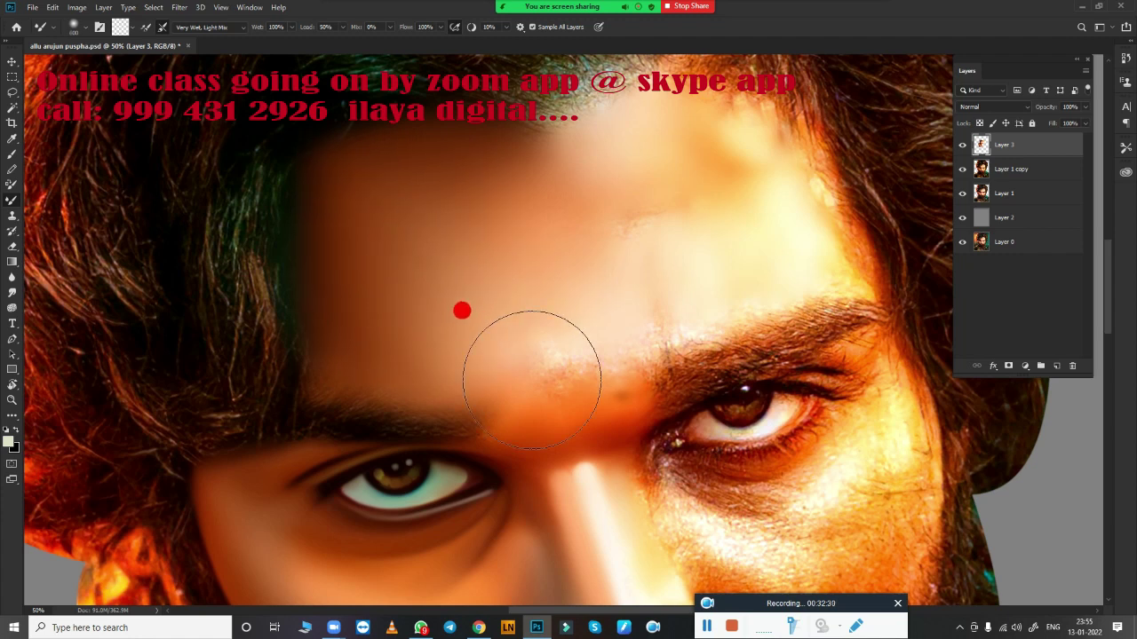
mouse_move(551, 363)
mouse_down()
mouse_move(598, 328)
mouse_move(630, 370)
mouse_move(624, 342)
mouse_move(523, 370)
mouse_move(649, 304)
mouse_move(670, 310)
mouse_move(662, 315)
mouse_move(779, 264)
mouse_move(766, 281)
mouse_move(779, 279)
mouse_move(627, 180)
mouse_move(614, 204)
mouse_move(657, 187)
mouse_move(625, 210)
mouse_move(700, 157)
mouse_move(731, 157)
mouse_move(697, 133)
mouse_move(690, 158)
mouse_move(553, 183)
mouse_move(553, 172)
mouse_move(792, 252)
mouse_move(769, 144)
mouse_move(715, 110)
mouse_move(754, 145)
mouse_up()
Blend the upper-right forehead and right temple with smaller brushes, then zoom out
key(bracketright)
key(bracketleft)
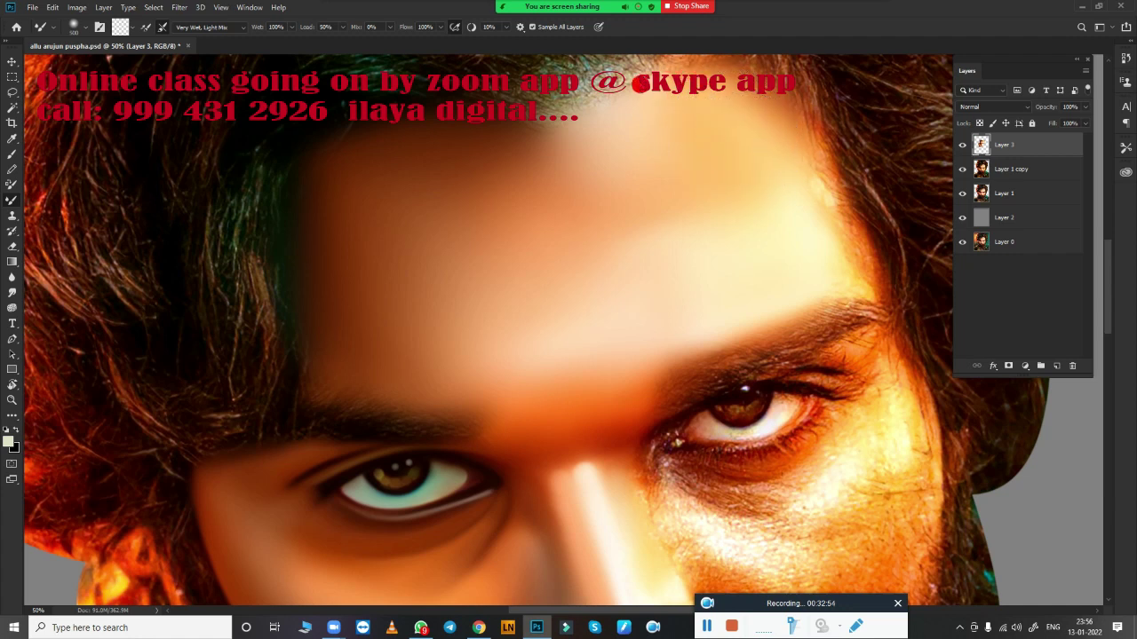
mouse_move(627, 80)
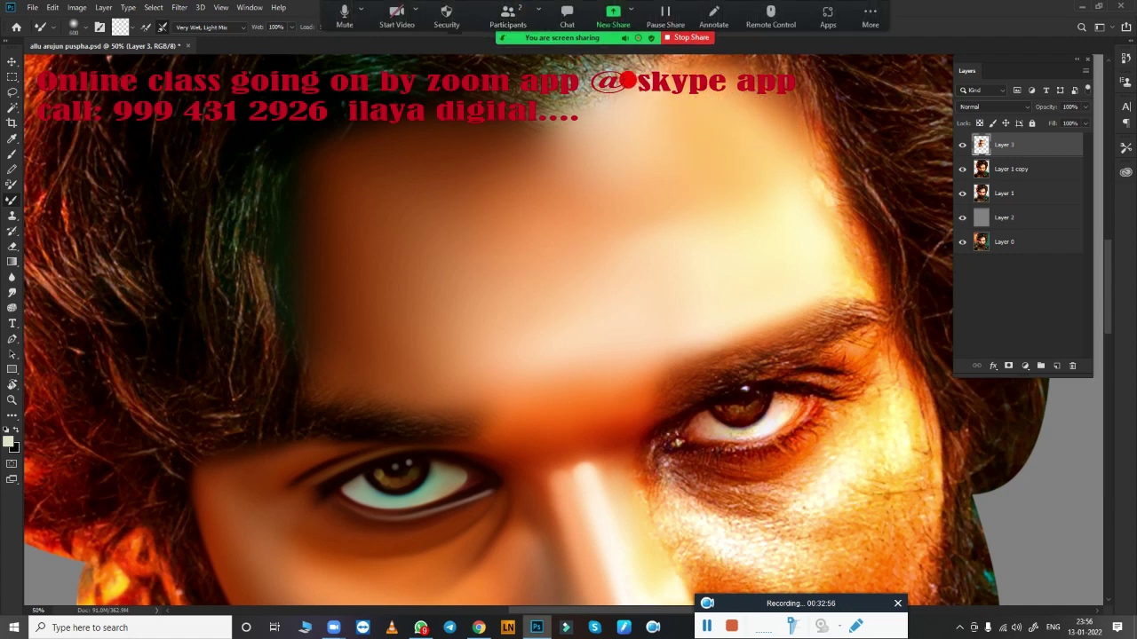
mouse_move(673, 151)
mouse_down()
mouse_move(654, 178)
mouse_move(672, 165)
mouse_move(752, 167)
mouse_move(778, 190)
mouse_move(791, 234)
mouse_move(813, 244)
mouse_move(823, 221)
mouse_move(850, 274)
mouse_move(824, 225)
mouse_up()
key(bracketleft)
key(bracketleft)
key(bracketleft)
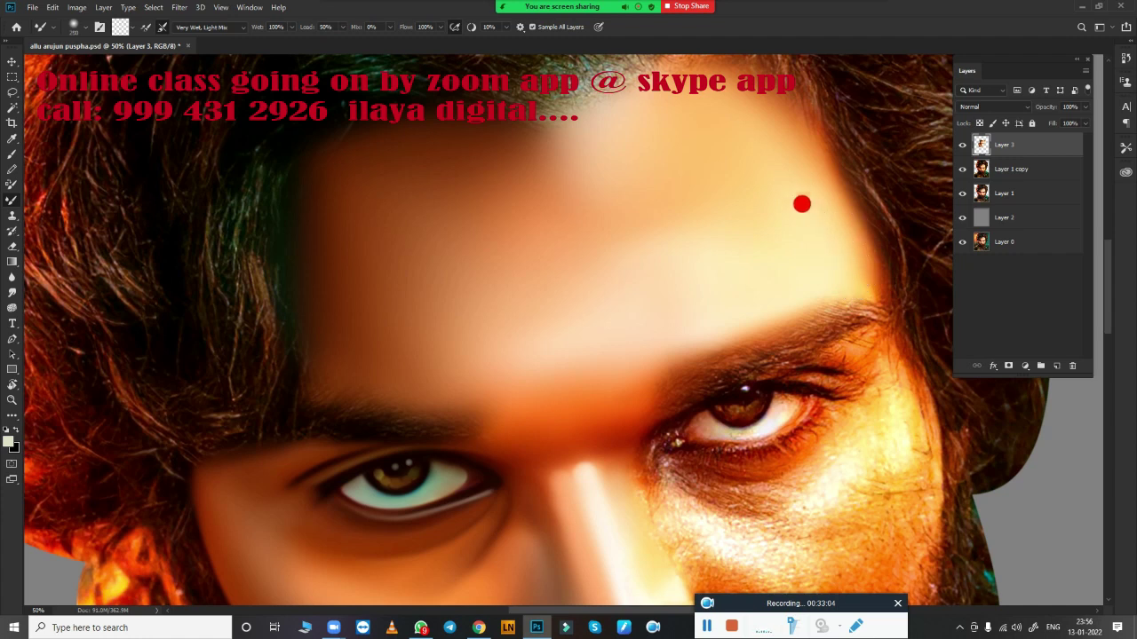
mouse_move(782, 131)
mouse_down()
mouse_move(786, 151)
mouse_move(653, 165)
mouse_up()
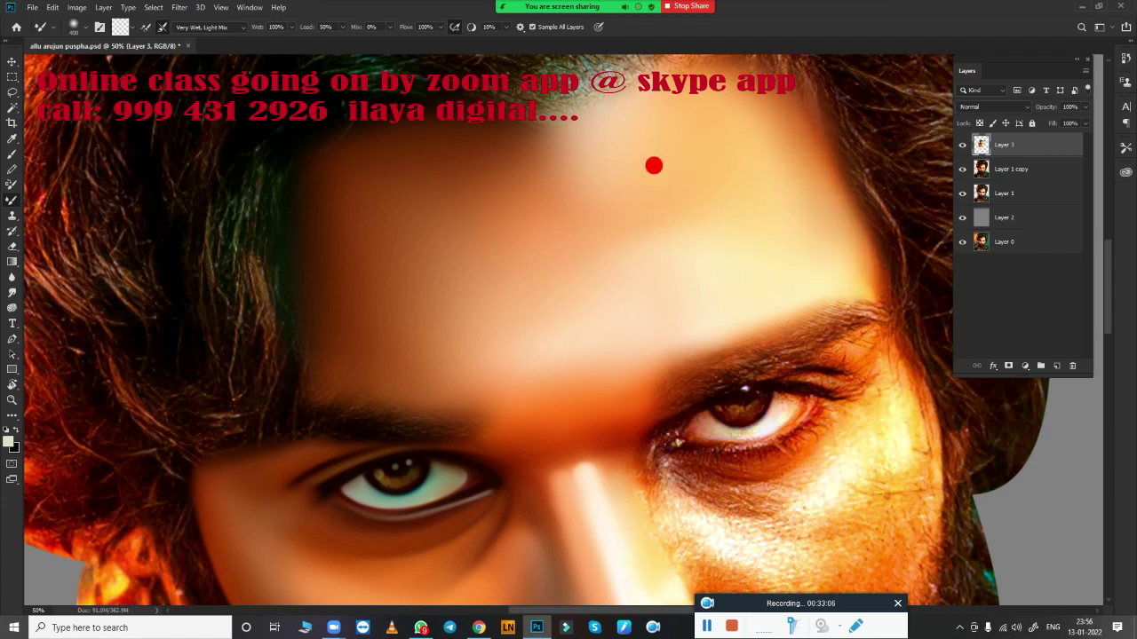
mouse_move(736, 139)
mouse_down()
mouse_move(665, 275)
mouse_move(578, 190)
mouse_move(588, 202)
mouse_move(513, 299)
mouse_move(719, 193)
mouse_up()
drag(749, 302, 616, 284)
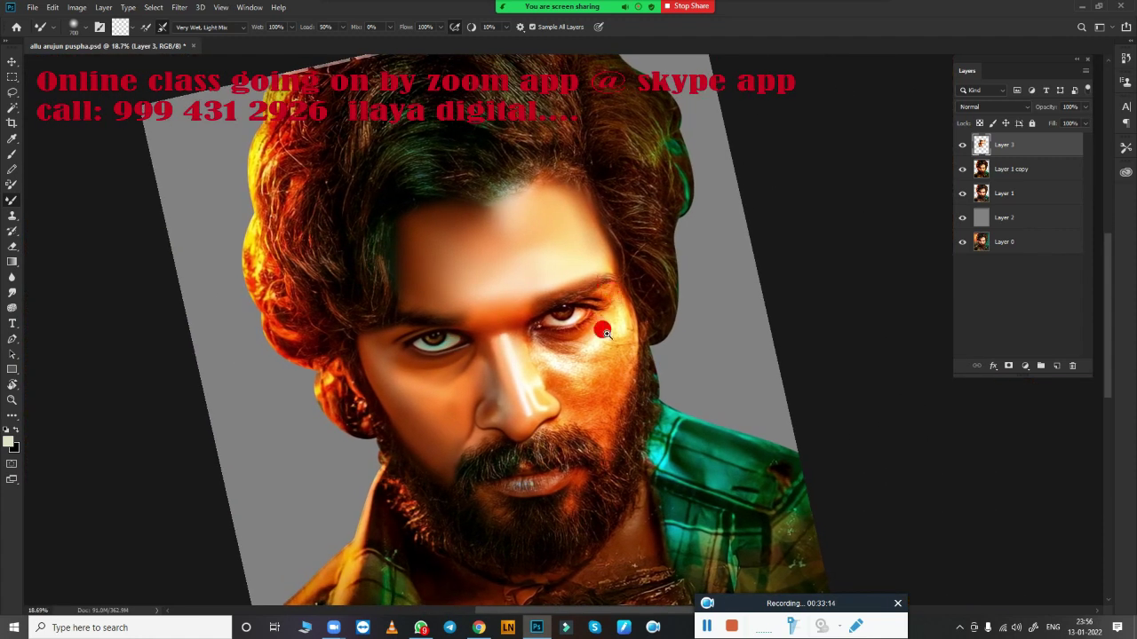
Zoom out to review the painted face and bring the forehead back into view
mouse_move(604, 332)
mouse_down()
mouse_move(608, 350)
mouse_move(664, 350)
mouse_up()
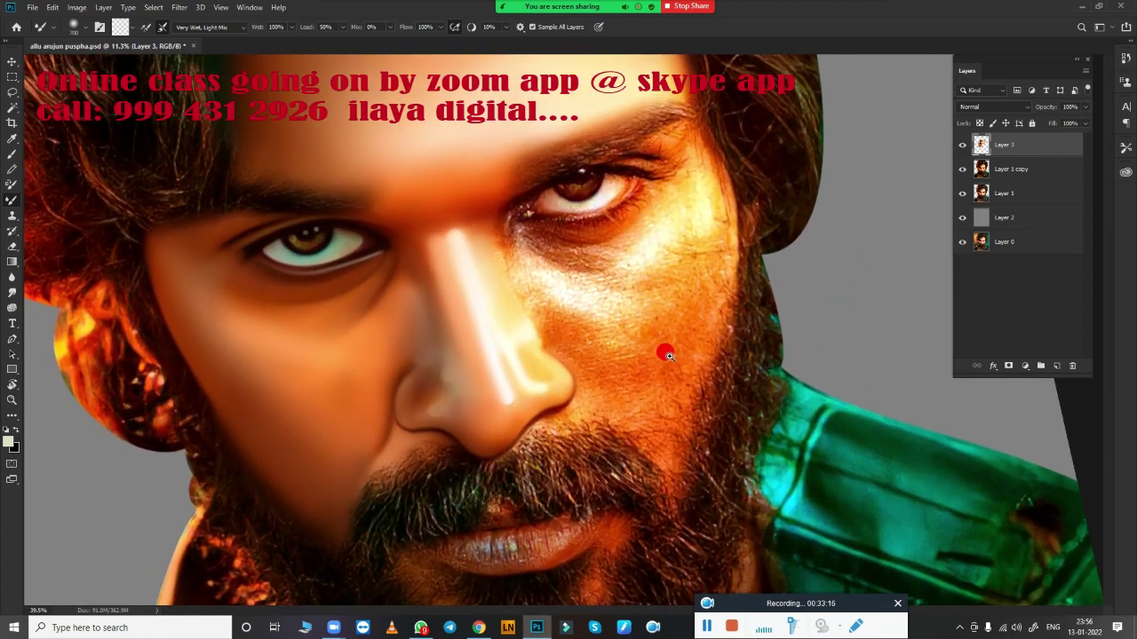
mouse_move(405, 340)
mouse_down()
mouse_move(495, 288)
mouse_move(601, 480)
mouse_move(592, 418)
mouse_move(601, 421)
mouse_move(577, 333)
mouse_move(660, 325)
mouse_up()
key(r)
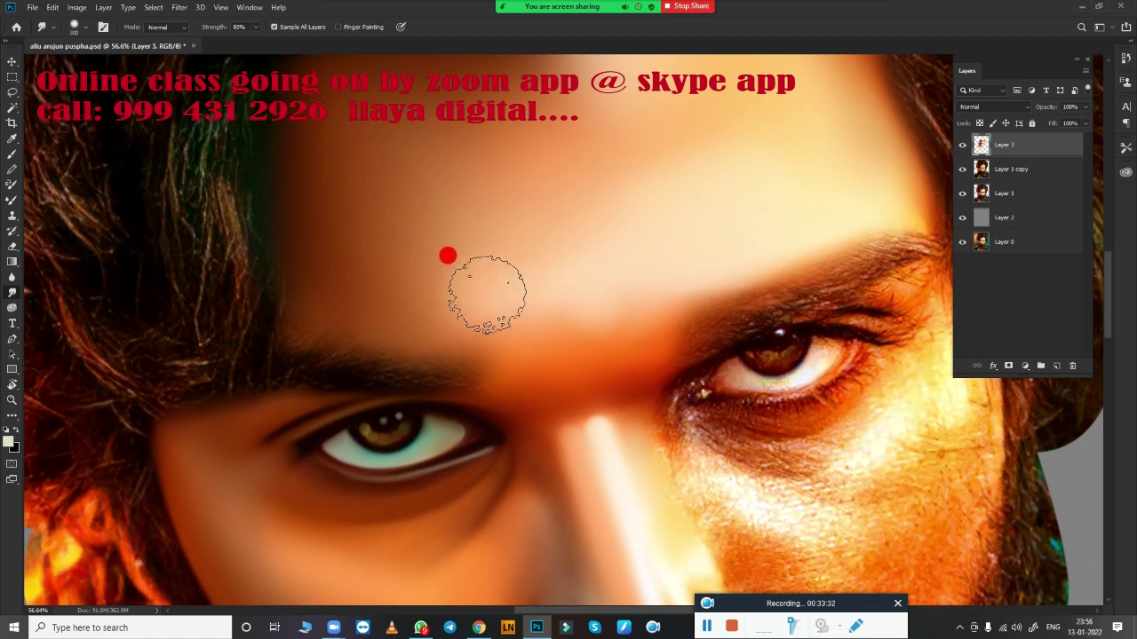
drag(548, 286, 578, 375)
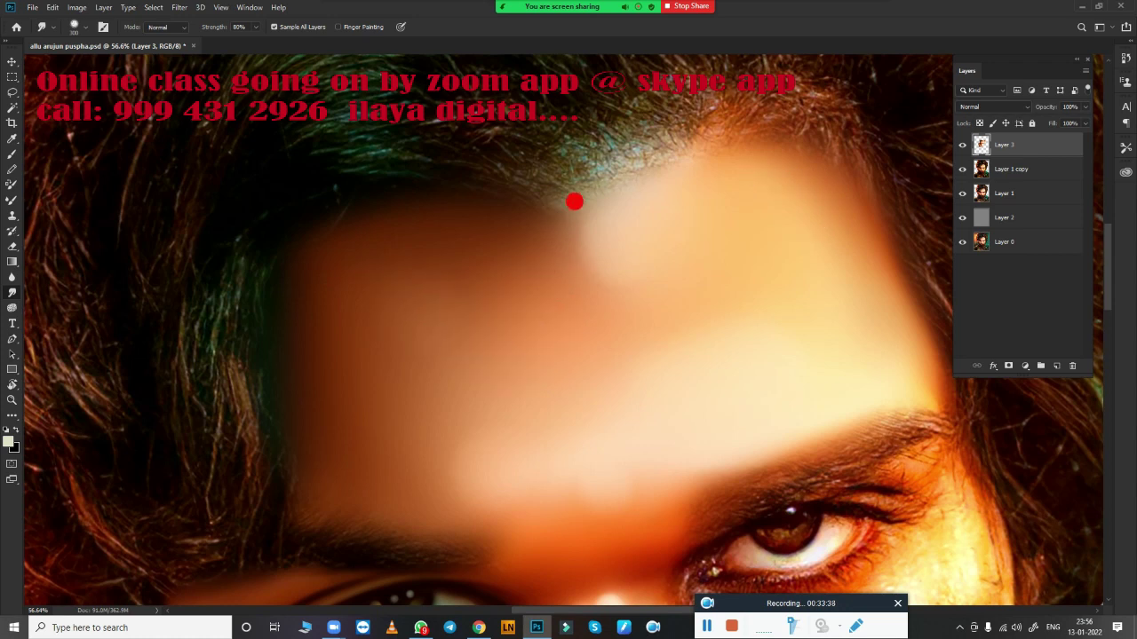
scroll(667, 359, down, 3)
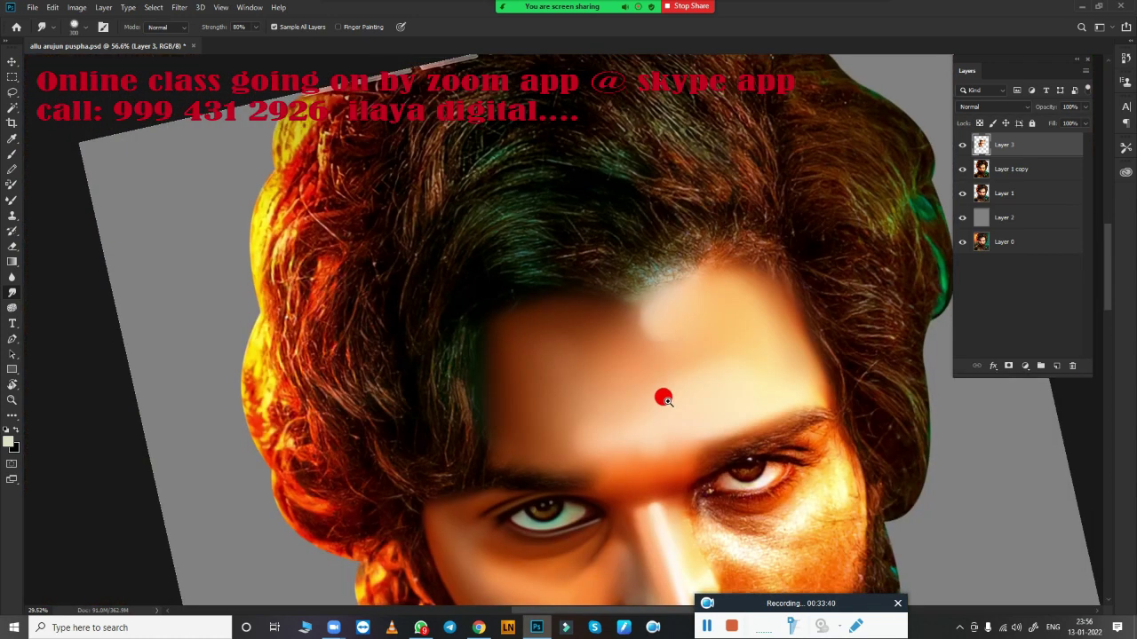
key(b)
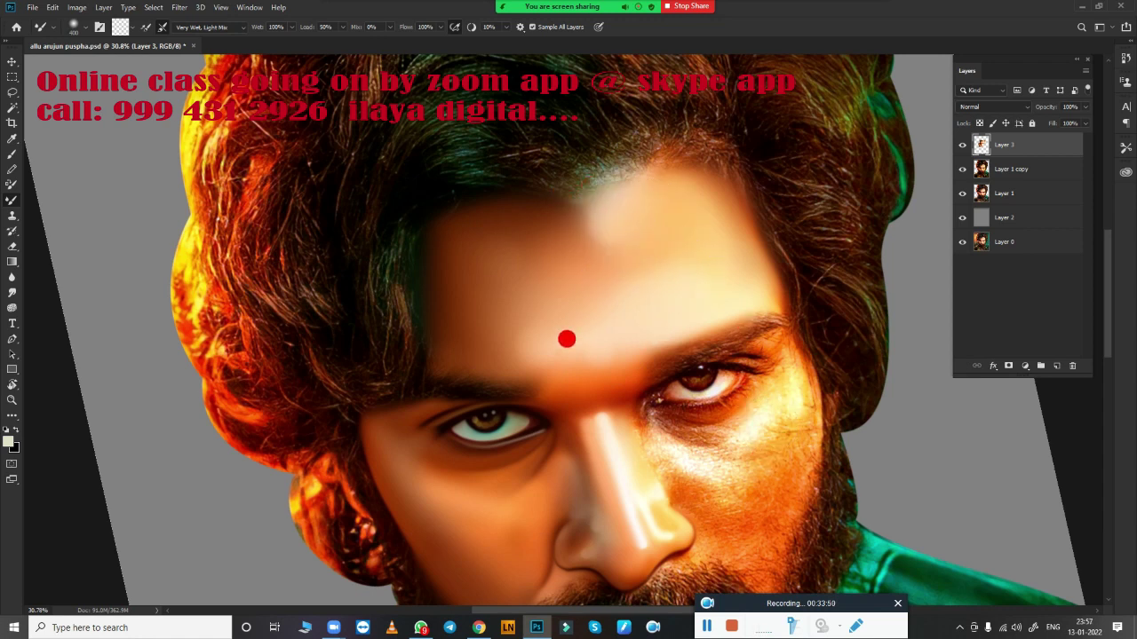
Zoom in on the left eye with the Smudge tool active
scroll(567, 338, up, 2)
scroll(622, 352, up, 2)
scroll(535, 355, up, 2)
scroll(573, 338, up, 2)
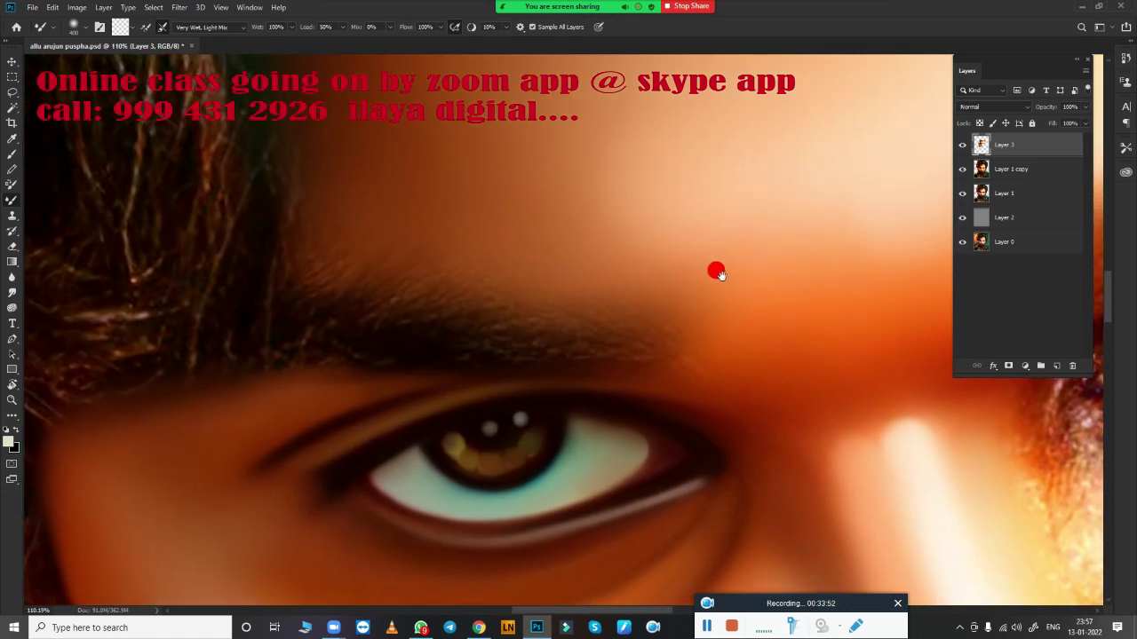
key(r)
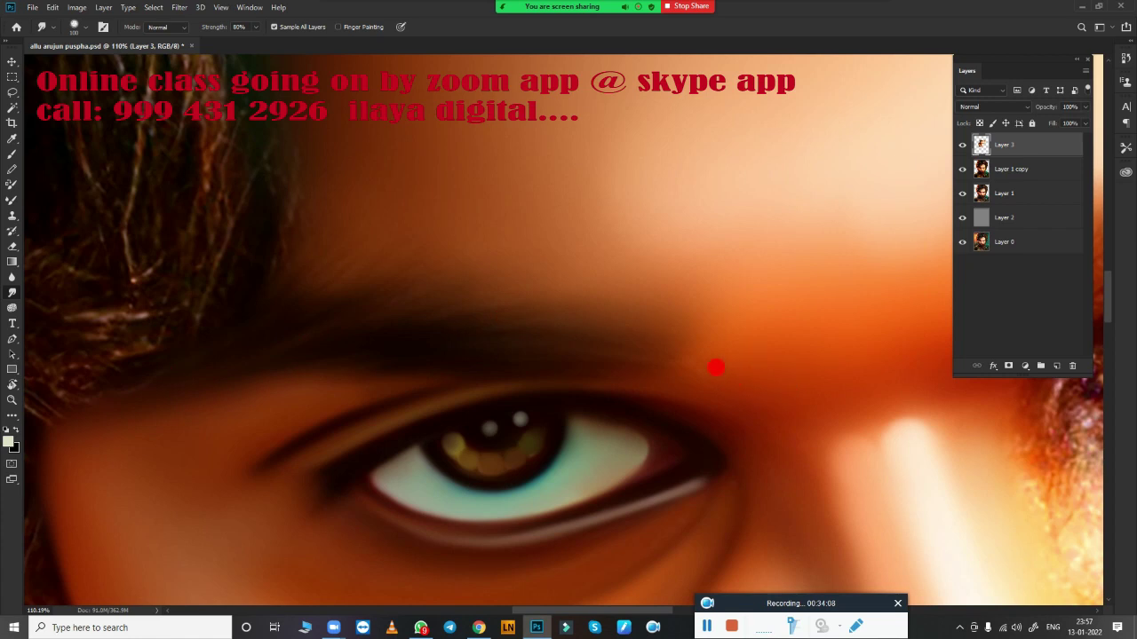
Zoom to the right eye and smudge the brow edge and upper eyelid toward the outer corner
scroll(723, 376, down, 3)
scroll(603, 380, down, 2)
scroll(604, 381, down, 1)
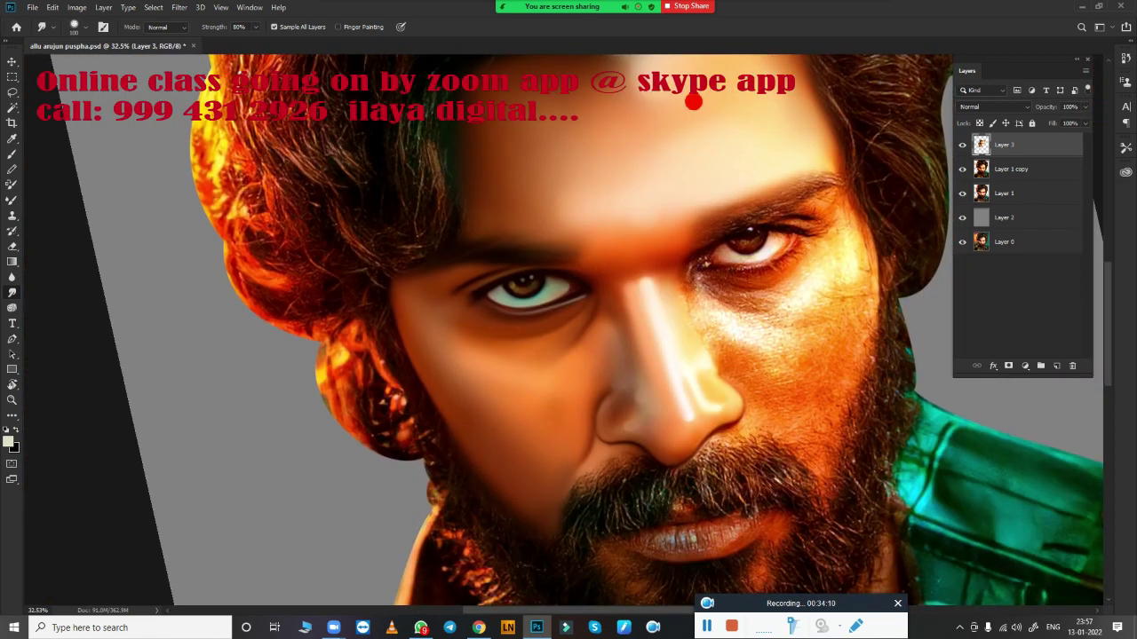
scroll(668, 410, up, 2)
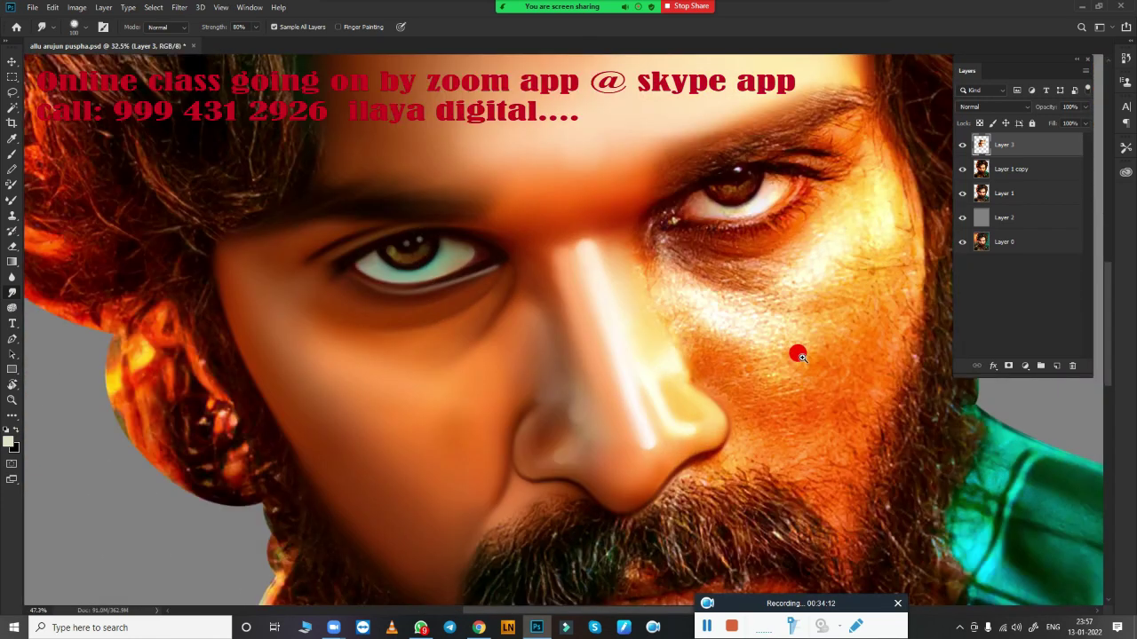
scroll(794, 347, up, 1)
mouse_move(769, 381)
mouse_down()
mouse_move(634, 148)
mouse_move(576, 500)
mouse_up()
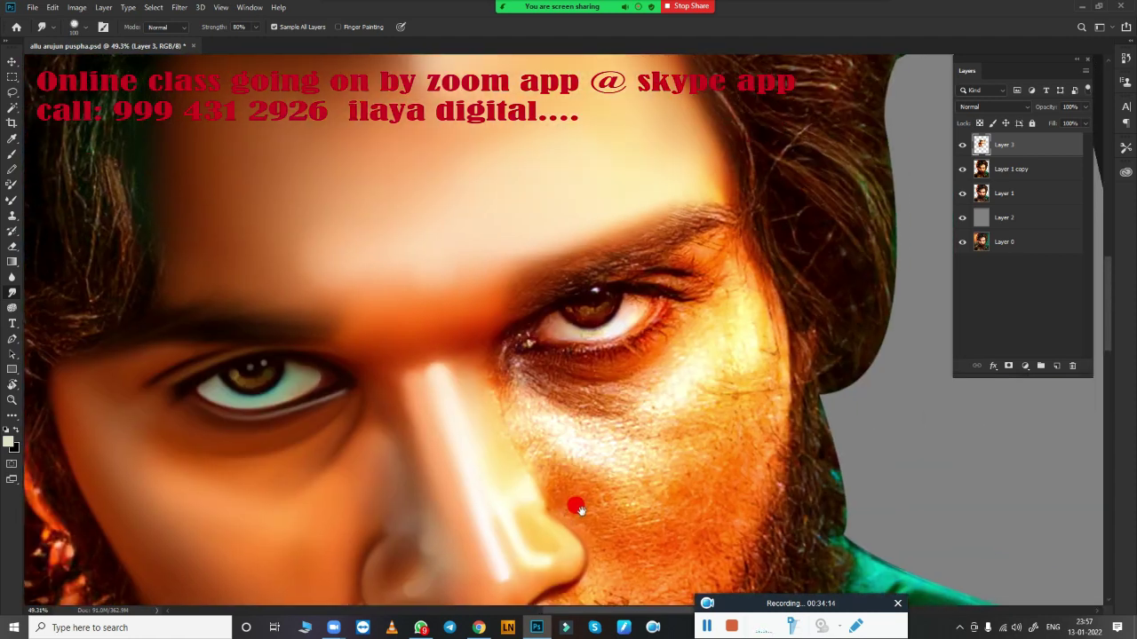
scroll(597, 360, up, 1)
scroll(597, 359, up, 2)
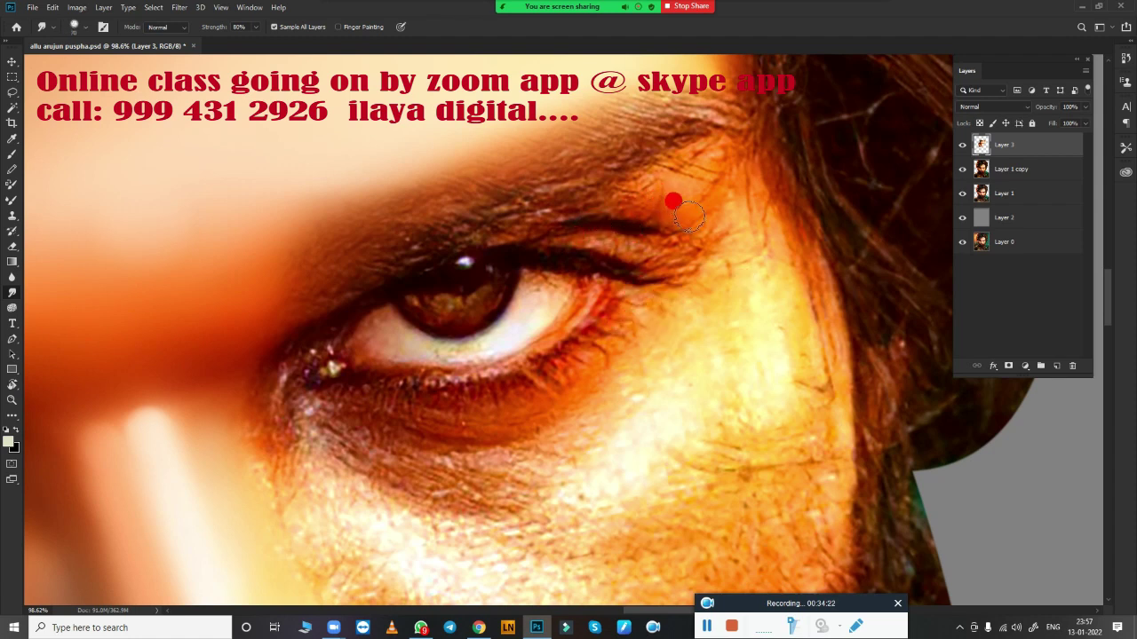
drag(678, 204, 623, 202)
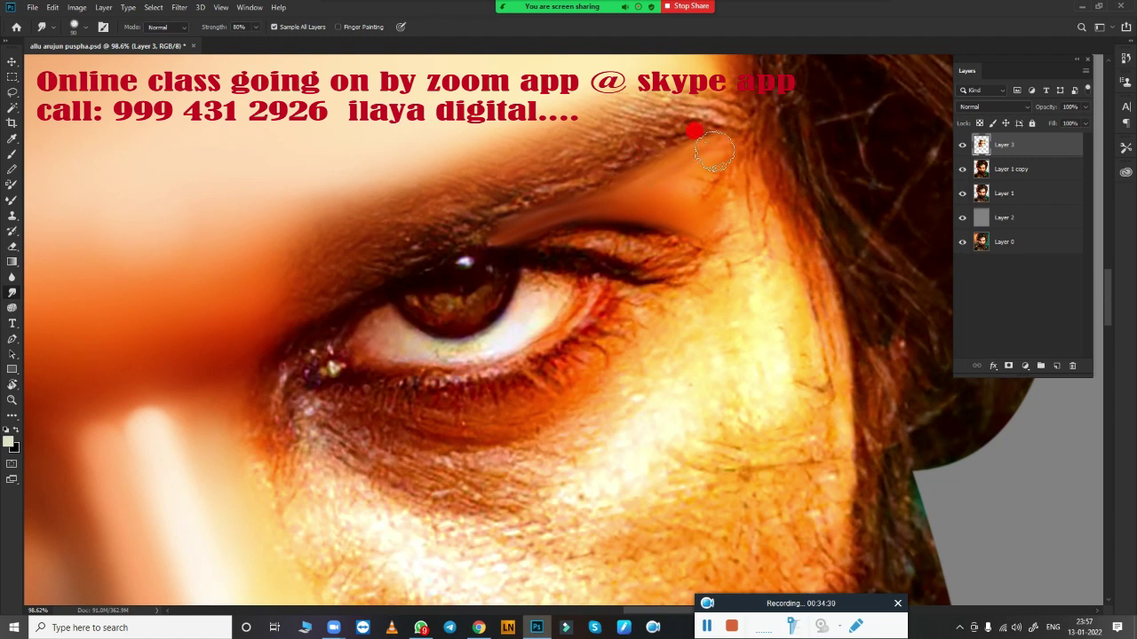
mouse_move(730, 153)
mouse_down()
mouse_move(741, 216)
mouse_move(710, 183)
mouse_move(733, 190)
mouse_move(682, 175)
mouse_up()
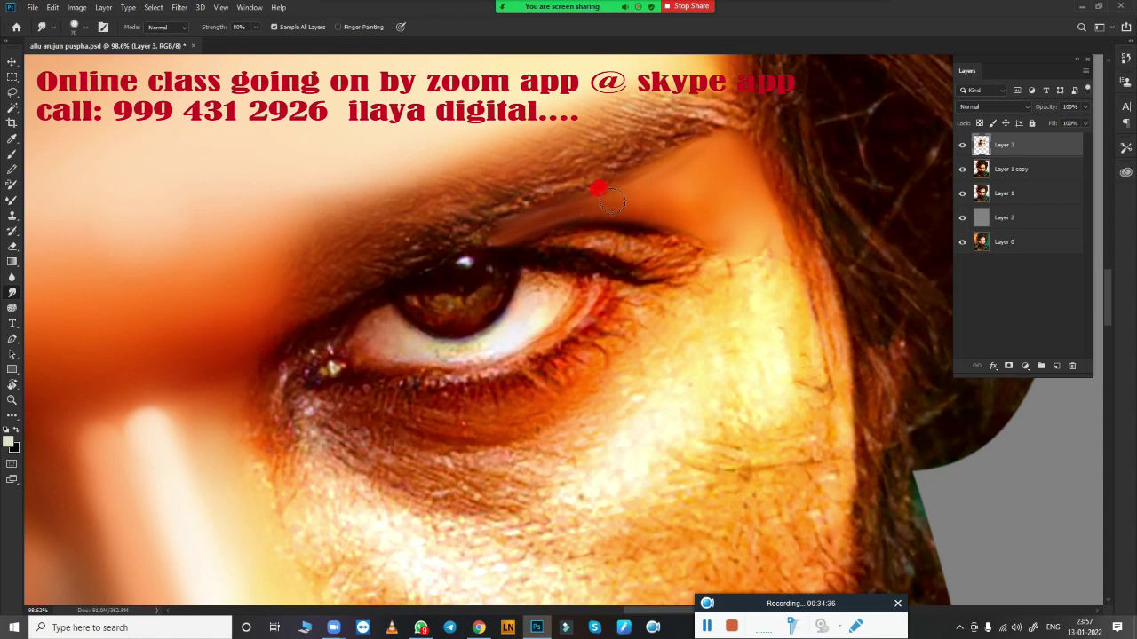
mouse_move(609, 206)
mouse_down()
mouse_move(726, 193)
mouse_move(681, 170)
mouse_up()
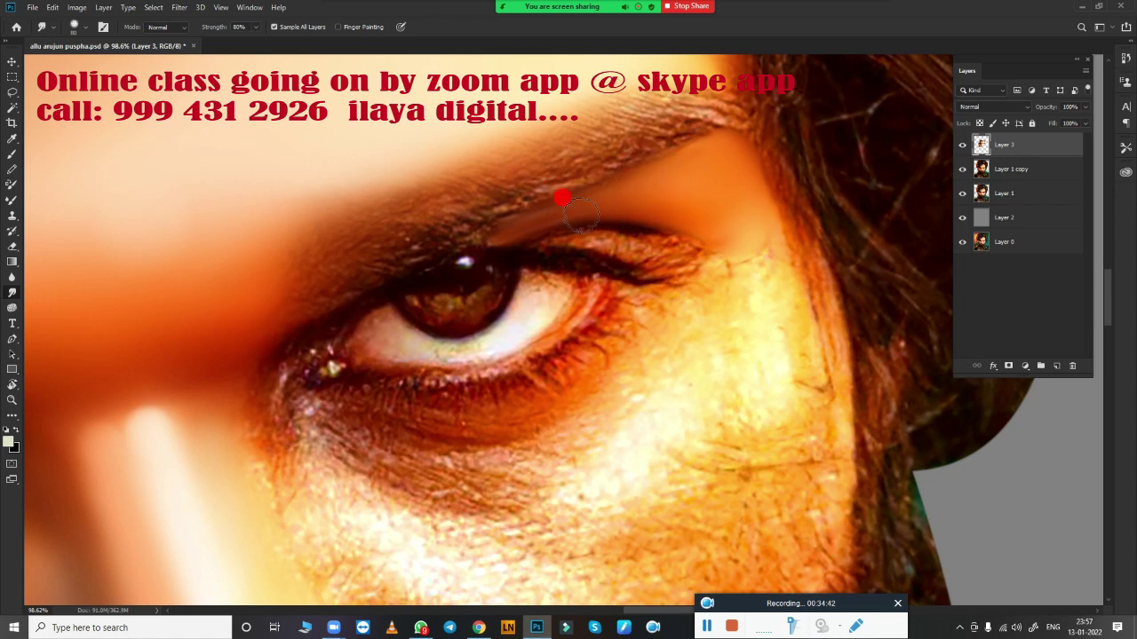
mouse_move(580, 213)
mouse_down()
mouse_move(721, 238)
mouse_move(741, 213)
mouse_move(769, 312)
mouse_move(728, 223)
mouse_move(751, 244)
mouse_move(761, 325)
mouse_move(720, 132)
mouse_move(754, 208)
mouse_move(717, 120)
mouse_up()
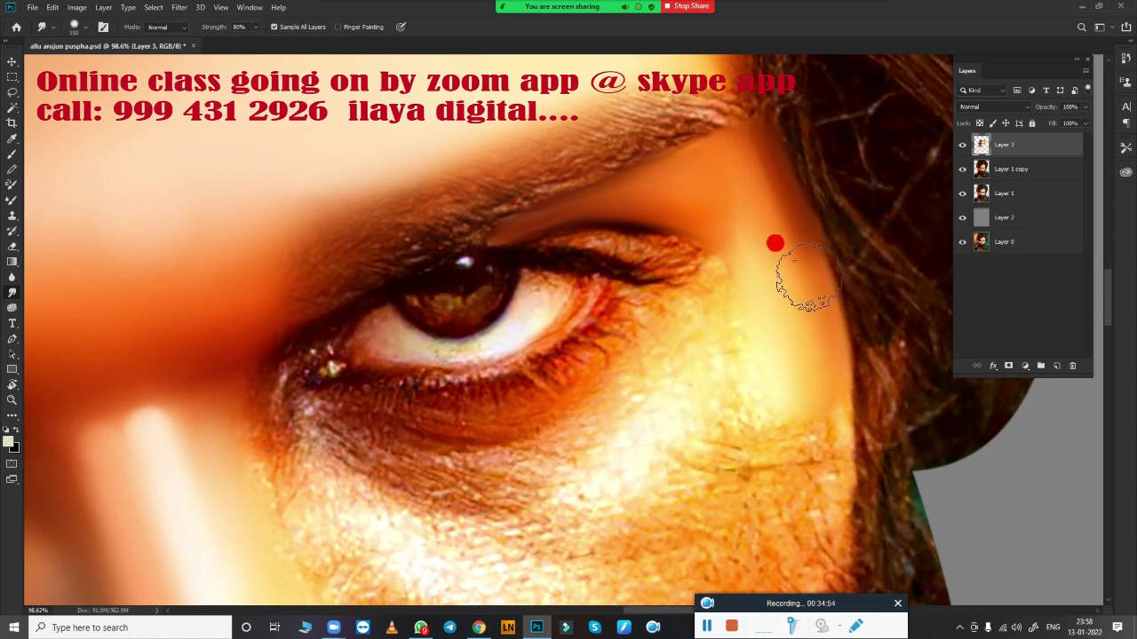
With the Mixer Brush, blend skin beside the right brow and across the temple up to the hairline
key(b)
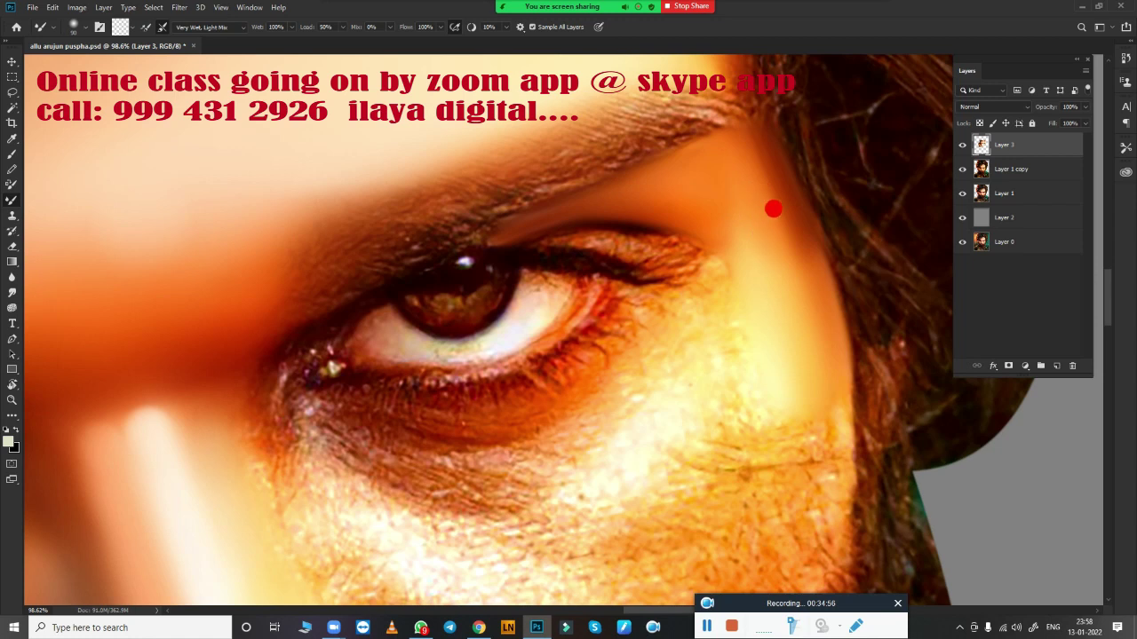
drag(773, 208, 791, 231)
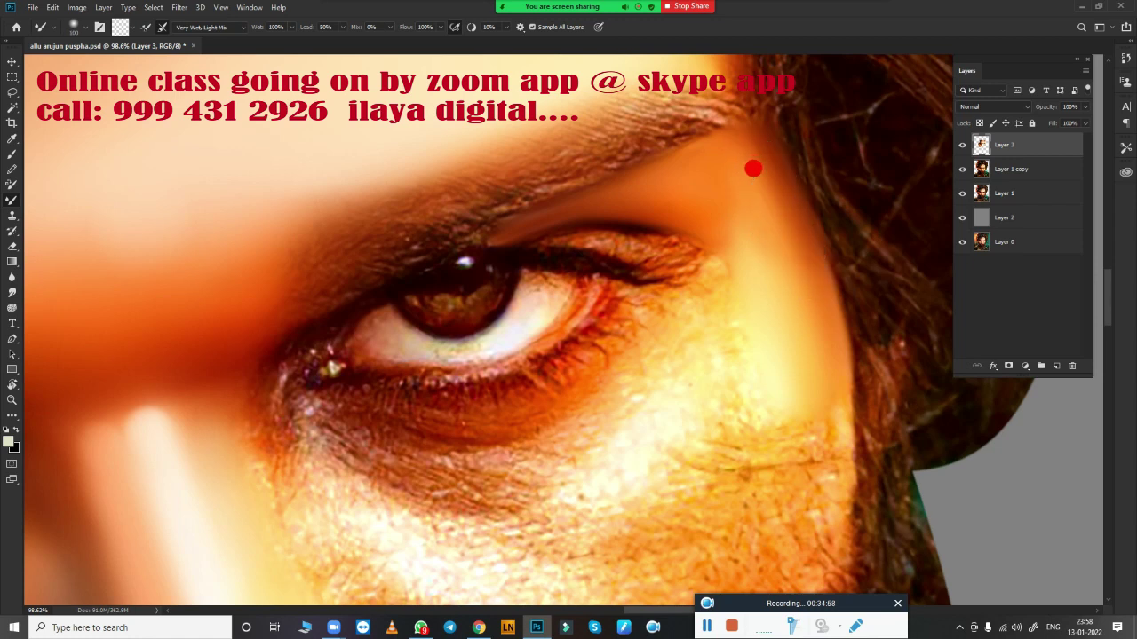
drag(785, 272, 814, 311)
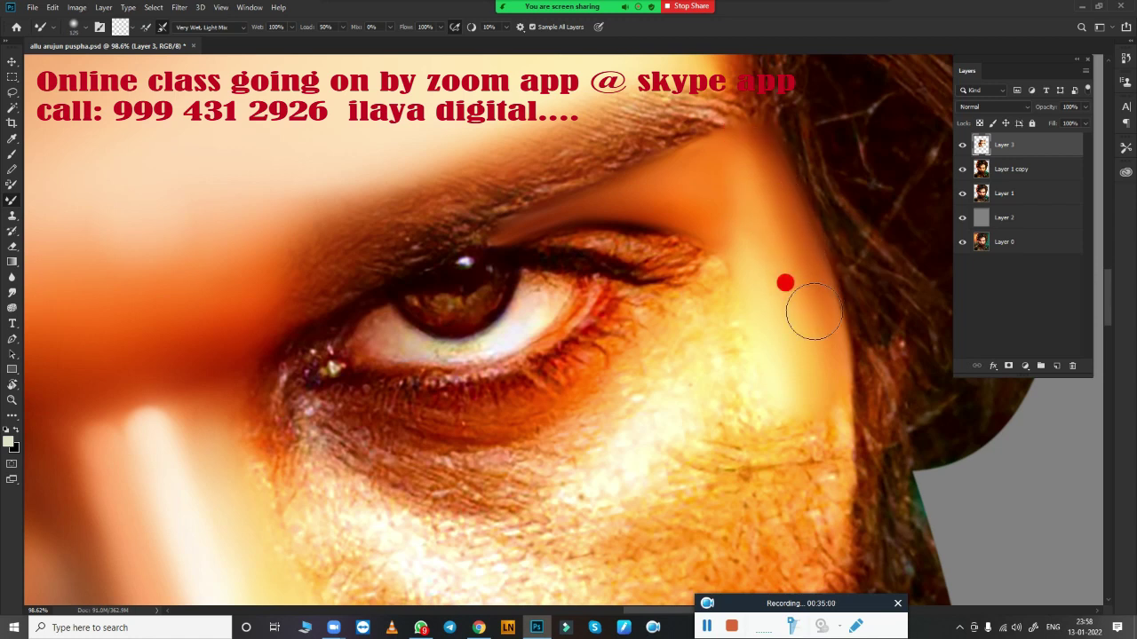
drag(695, 162, 736, 197)
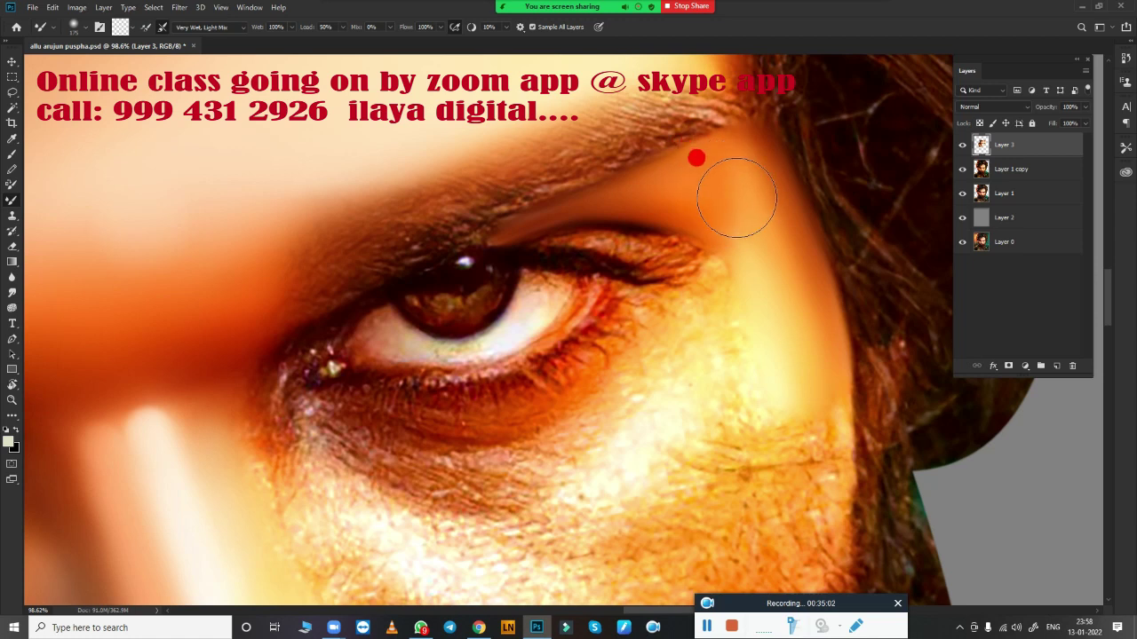
drag(706, 141, 744, 104)
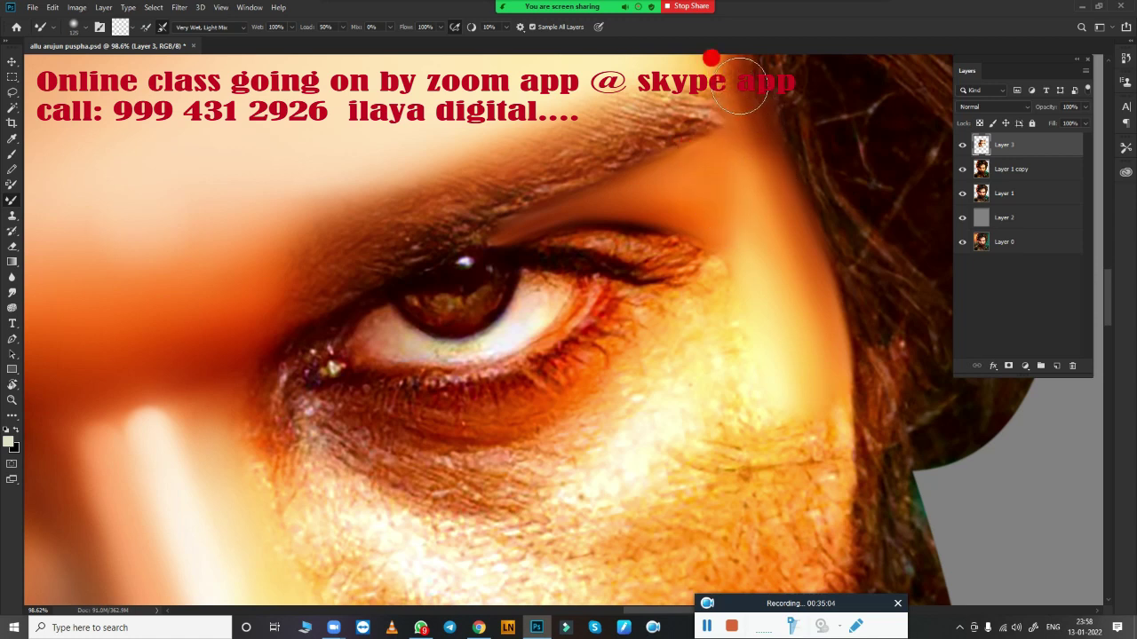
mouse_move(750, 217)
mouse_down()
mouse_move(761, 310)
mouse_move(728, 254)
mouse_move(683, 112)
mouse_move(744, 256)
mouse_move(713, 172)
mouse_up()
mouse_move(753, 309)
mouse_down()
mouse_move(787, 358)
mouse_move(716, 180)
mouse_move(809, 420)
mouse_up()
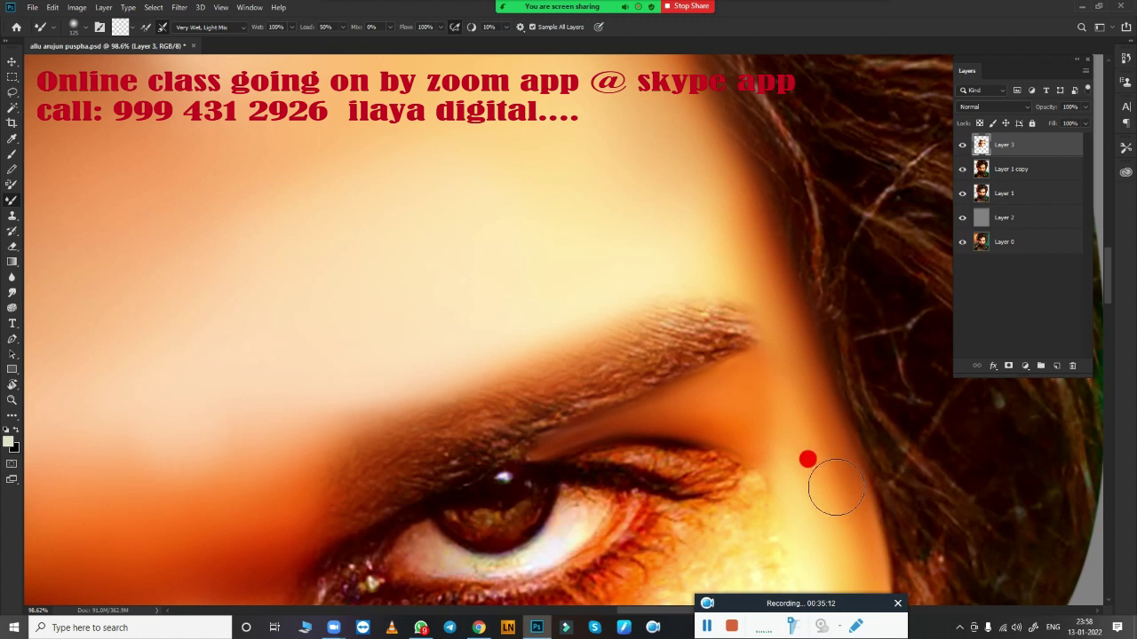
mouse_move(834, 486)
mouse_down()
mouse_move(791, 414)
mouse_move(741, 417)
mouse_up()
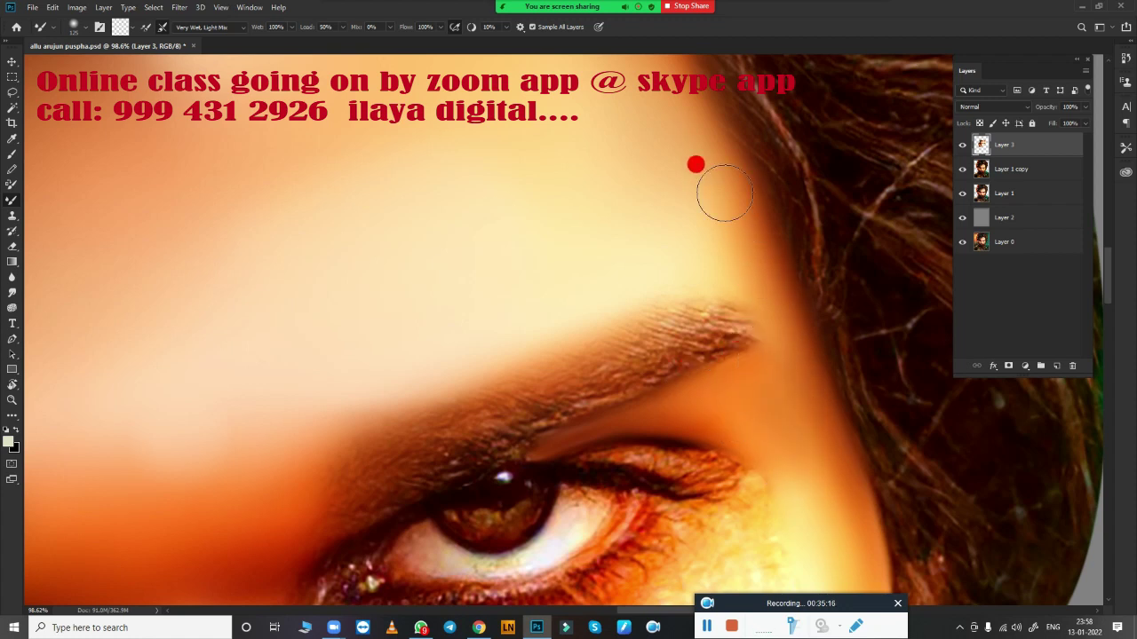
drag(724, 192, 713, 120)
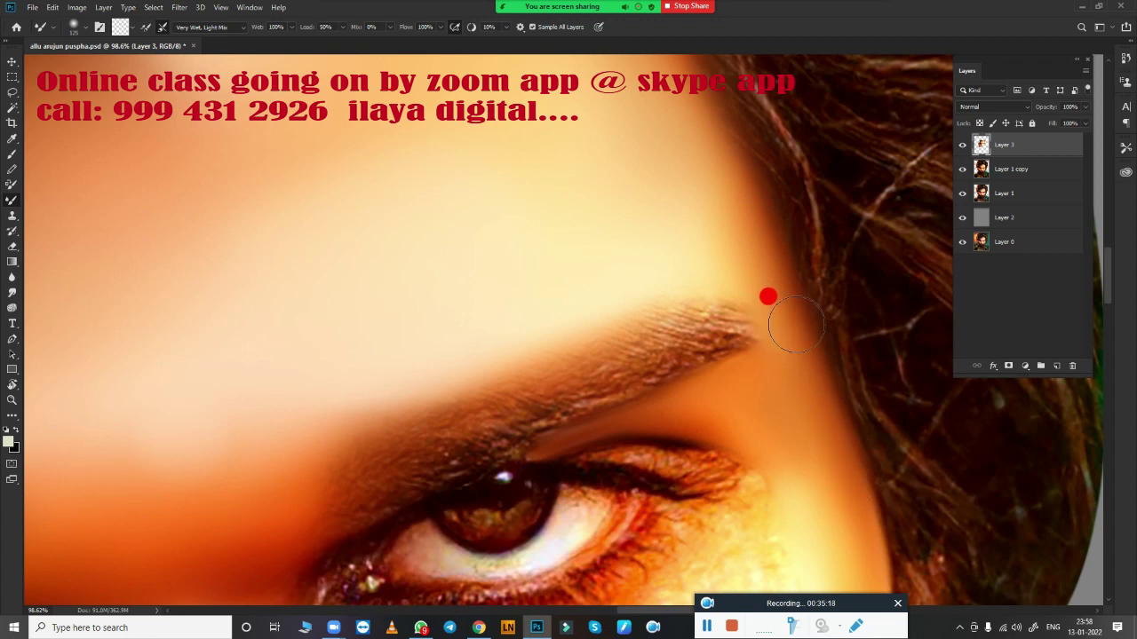
mouse_move(843, 525)
mouse_down()
mouse_move(749, 184)
mouse_move(797, 302)
mouse_move(771, 433)
mouse_up()
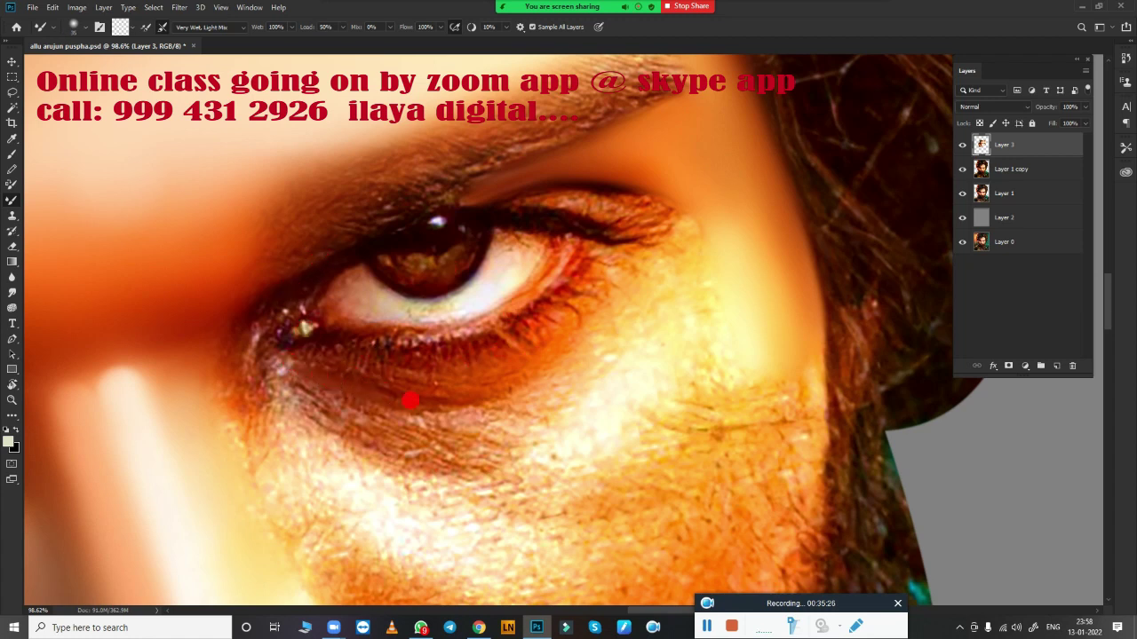
Smooth the skin along and below the lower eyelid and around the inner eye corner
mouse_move(437, 401)
mouse_down()
mouse_move(509, 376)
mouse_move(610, 283)
mouse_up()
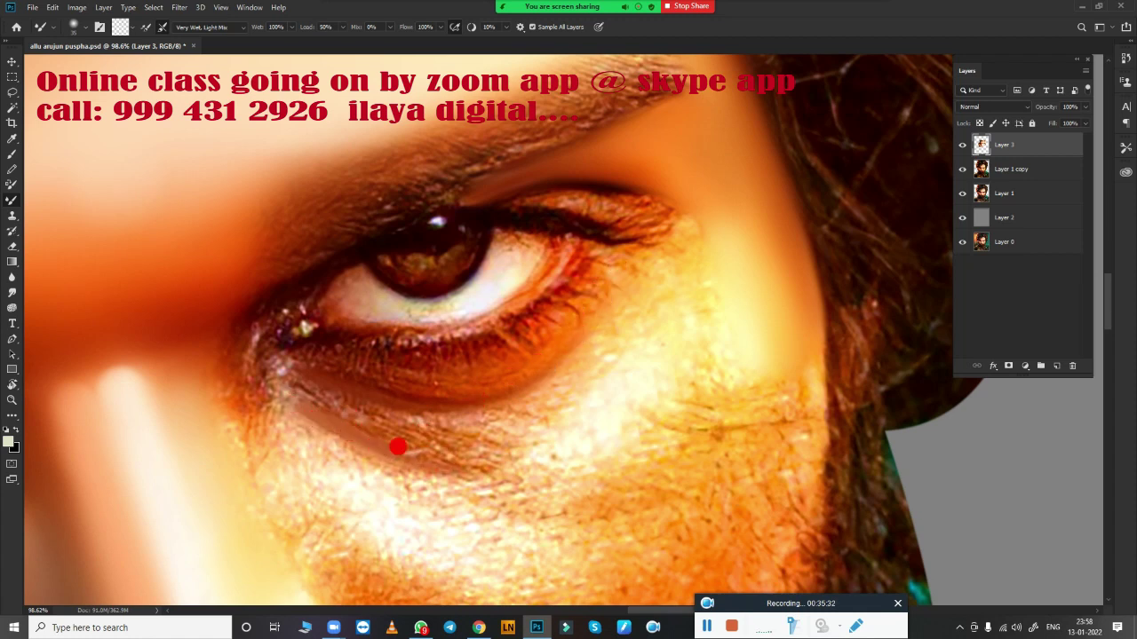
drag(397, 447, 524, 484)
mouse_move(389, 413)
mouse_down()
mouse_move(533, 337)
mouse_move(574, 340)
mouse_move(625, 447)
mouse_move(487, 389)
mouse_up()
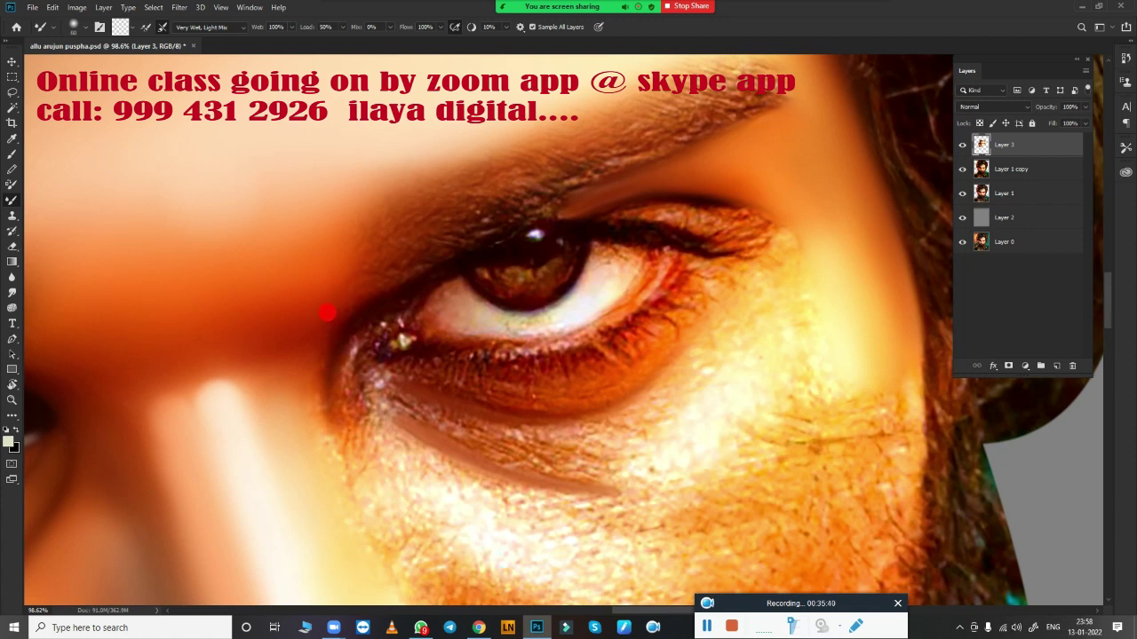
mouse_move(300, 338)
mouse_down()
mouse_move(317, 310)
mouse_move(307, 393)
mouse_move(294, 388)
mouse_move(320, 455)
mouse_up()
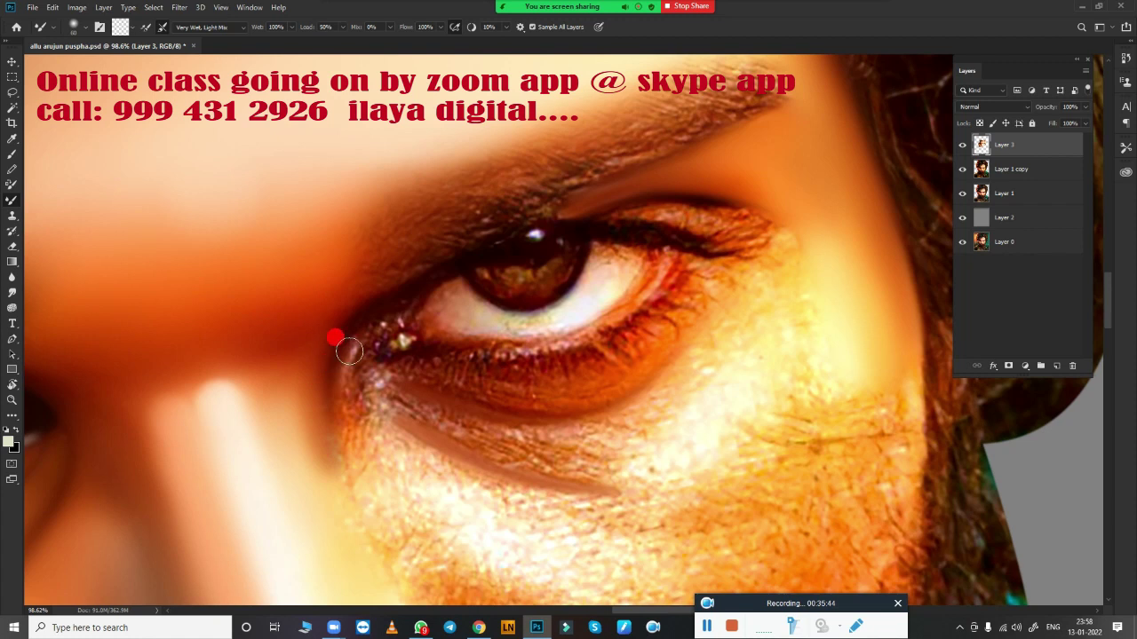
drag(349, 350, 368, 320)
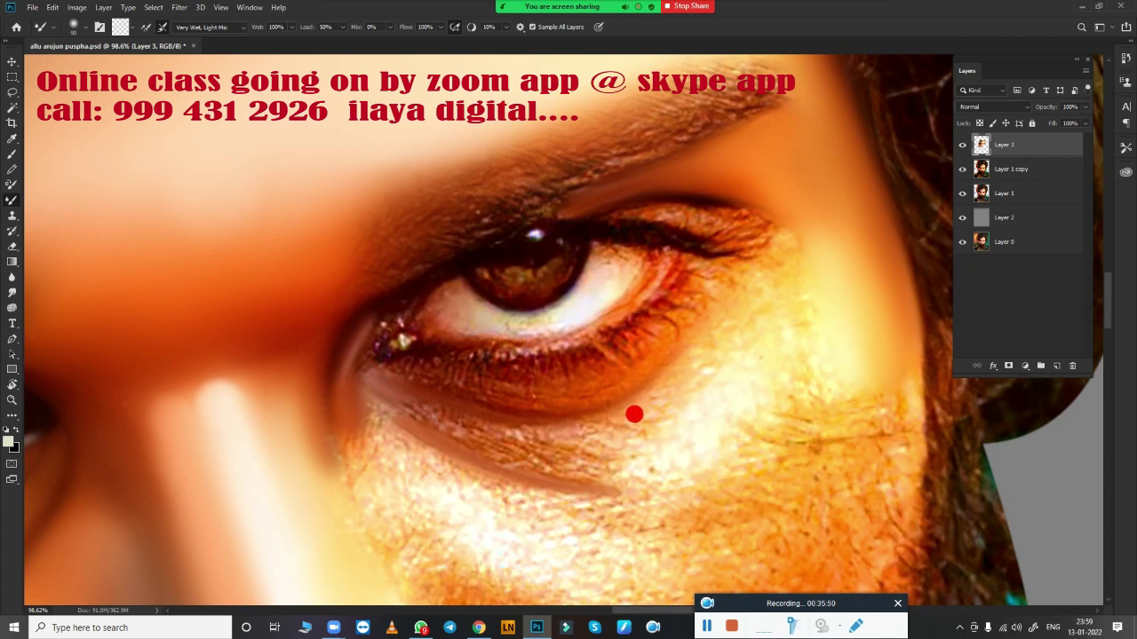
Lighten the under-eye skin and blend it into the cheek below the eye
mouse_move(633, 414)
mouse_down()
mouse_move(645, 400)
mouse_move(599, 409)
mouse_up()
mouse_move(627, 423)
mouse_down()
mouse_move(716, 345)
mouse_move(625, 426)
mouse_move(701, 373)
mouse_move(729, 398)
mouse_move(728, 385)
mouse_move(720, 411)
mouse_move(670, 456)
mouse_move(796, 414)
mouse_move(780, 437)
mouse_move(786, 451)
mouse_move(858, 406)
mouse_move(751, 487)
mouse_move(731, 474)
mouse_move(693, 489)
mouse_move(871, 464)
mouse_move(880, 414)
mouse_up()
mouse_move(875, 464)
mouse_down()
mouse_move(862, 507)
mouse_move(744, 525)
mouse_move(844, 507)
mouse_move(826, 539)
mouse_move(845, 507)
mouse_move(823, 532)
mouse_move(738, 527)
mouse_move(801, 345)
mouse_move(761, 337)
mouse_move(763, 310)
mouse_move(749, 330)
mouse_move(751, 341)
mouse_move(794, 254)
mouse_move(800, 342)
mouse_move(789, 365)
mouse_move(832, 271)
mouse_move(812, 228)
mouse_move(832, 259)
mouse_move(824, 293)
mouse_move(849, 355)
mouse_move(804, 390)
mouse_move(807, 411)
mouse_move(678, 427)
mouse_move(754, 393)
mouse_move(827, 338)
mouse_move(590, 399)
mouse_up()
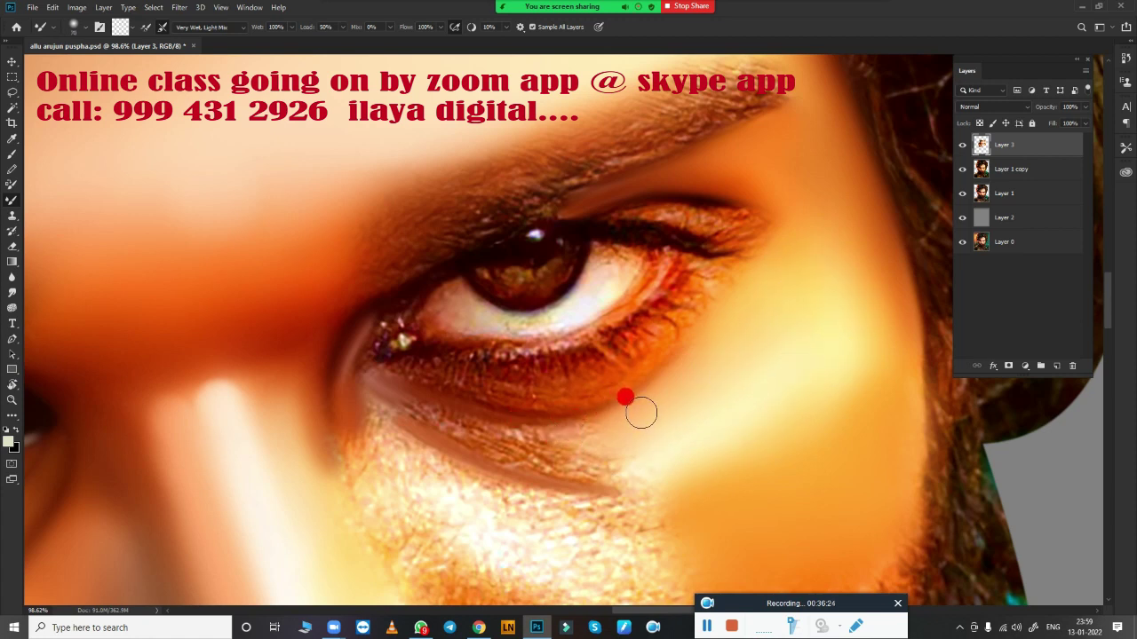
With the Smudge tool, blend the brush strokes under the lower eyelid and along the upper eyelid
key(r)
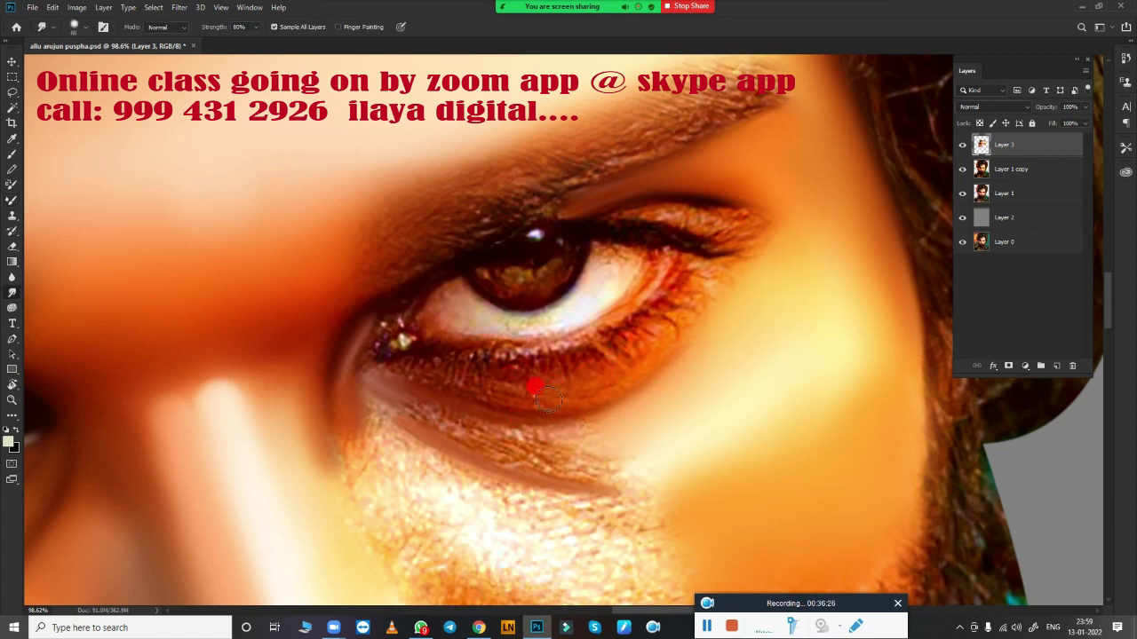
mouse_move(534, 386)
mouse_down()
mouse_move(442, 379)
mouse_move(609, 375)
mouse_move(690, 329)
mouse_move(702, 274)
mouse_move(620, 345)
mouse_move(624, 332)
mouse_move(680, 317)
mouse_move(598, 417)
mouse_move(580, 410)
mouse_up()
drag(496, 414, 396, 384)
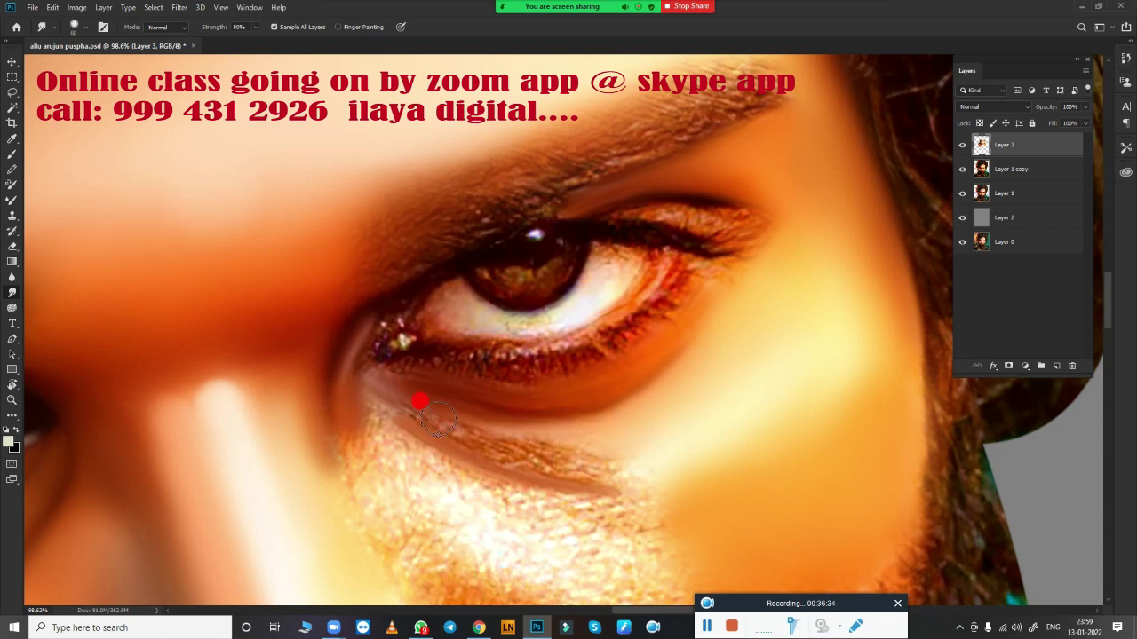
mouse_move(438, 419)
mouse_down()
mouse_move(424, 413)
mouse_move(563, 464)
mouse_move(646, 449)
mouse_move(557, 434)
mouse_move(754, 387)
mouse_up()
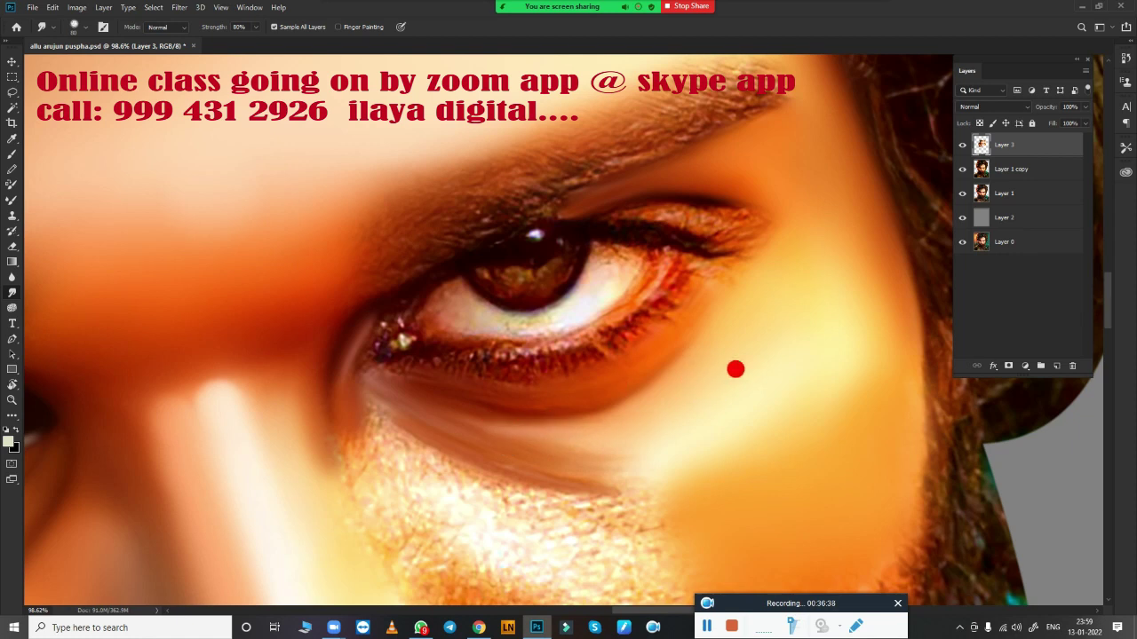
mouse_move(655, 202)
mouse_down()
mouse_move(680, 198)
mouse_move(565, 203)
mouse_up()
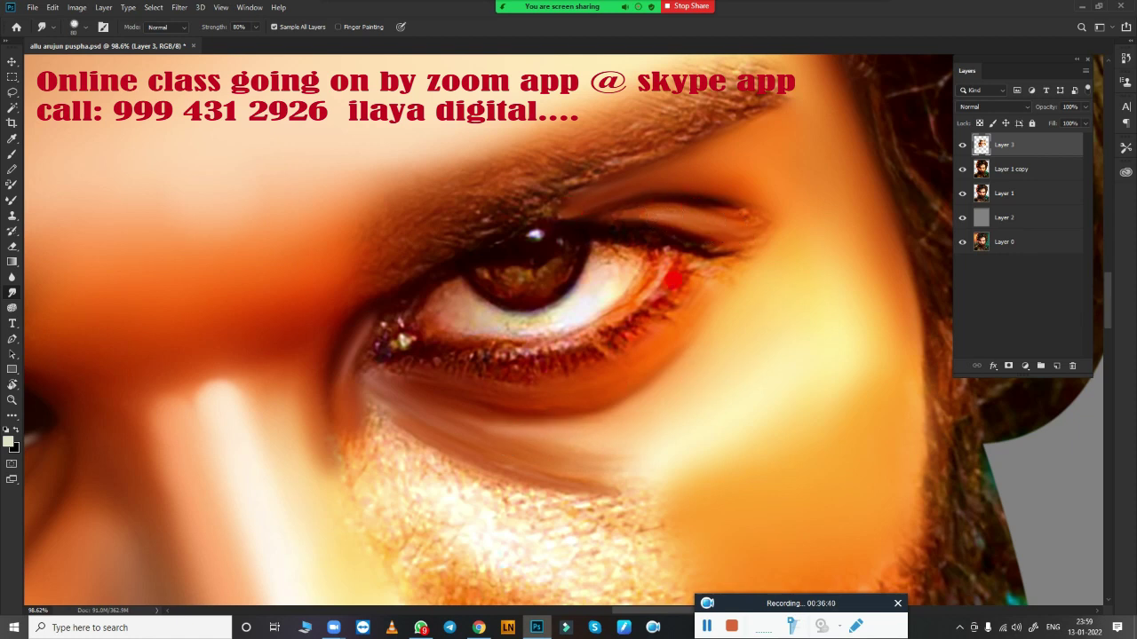
mouse_move(666, 403)
mouse_down()
mouse_move(541, 372)
mouse_move(614, 190)
mouse_move(622, 406)
mouse_move(541, 338)
mouse_up()
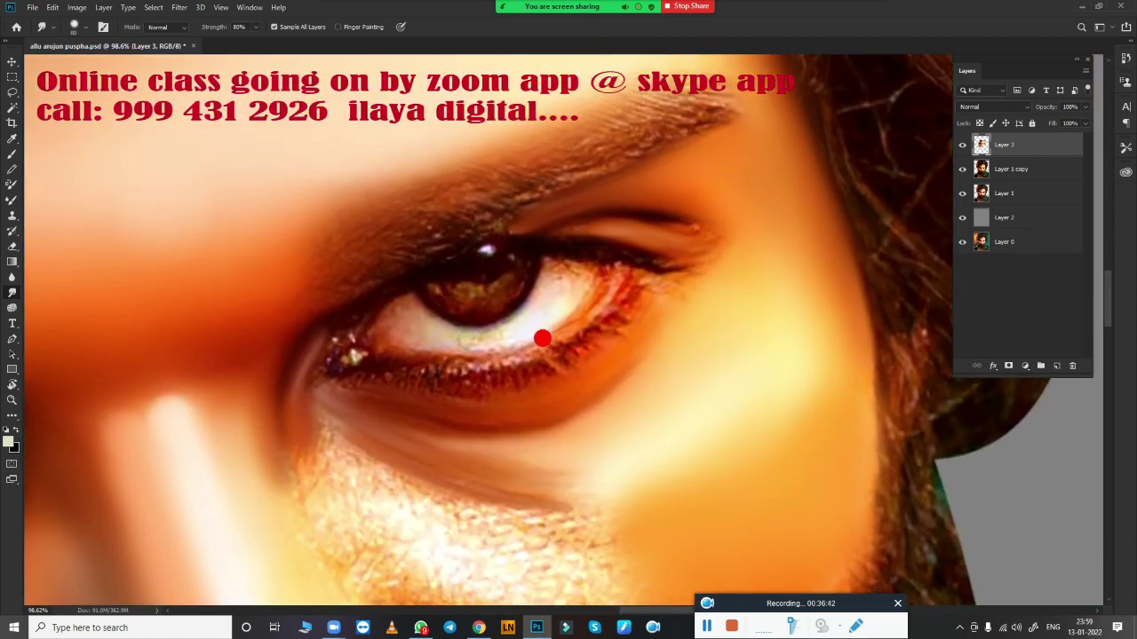
With the wet Mixer Brush, smooth the upper lid and lash line from the outer to the inner corner
key(b)
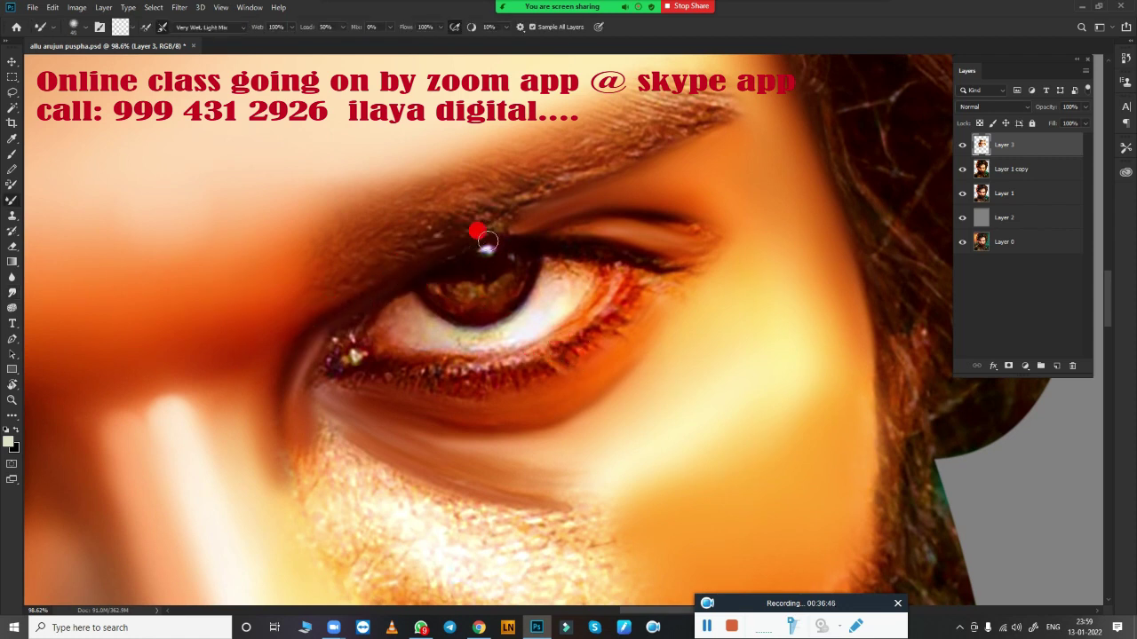
mouse_move(533, 218)
mouse_down()
mouse_move(495, 229)
mouse_move(707, 211)
mouse_move(713, 226)
mouse_move(563, 213)
mouse_move(468, 237)
mouse_move(362, 290)
mouse_up()
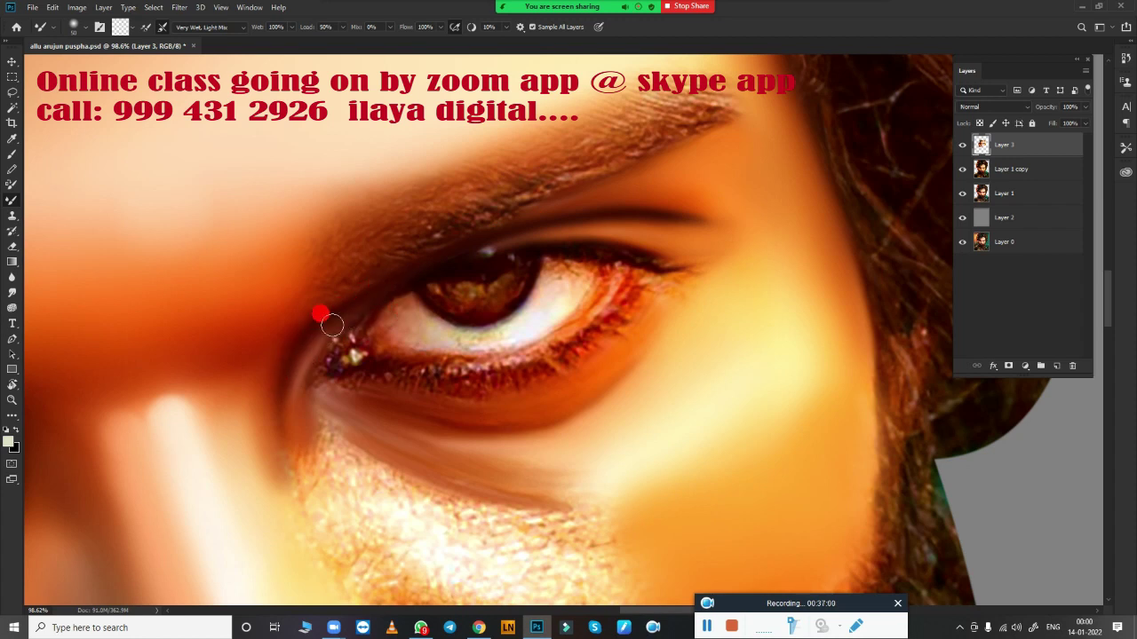
mouse_move(478, 261)
mouse_down()
mouse_move(469, 256)
mouse_move(608, 245)
mouse_up()
mouse_move(493, 259)
mouse_down()
mouse_move(385, 287)
mouse_move(394, 278)
mouse_move(350, 314)
mouse_move(385, 287)
mouse_move(325, 358)
mouse_move(323, 332)
mouse_move(469, 233)
mouse_up()
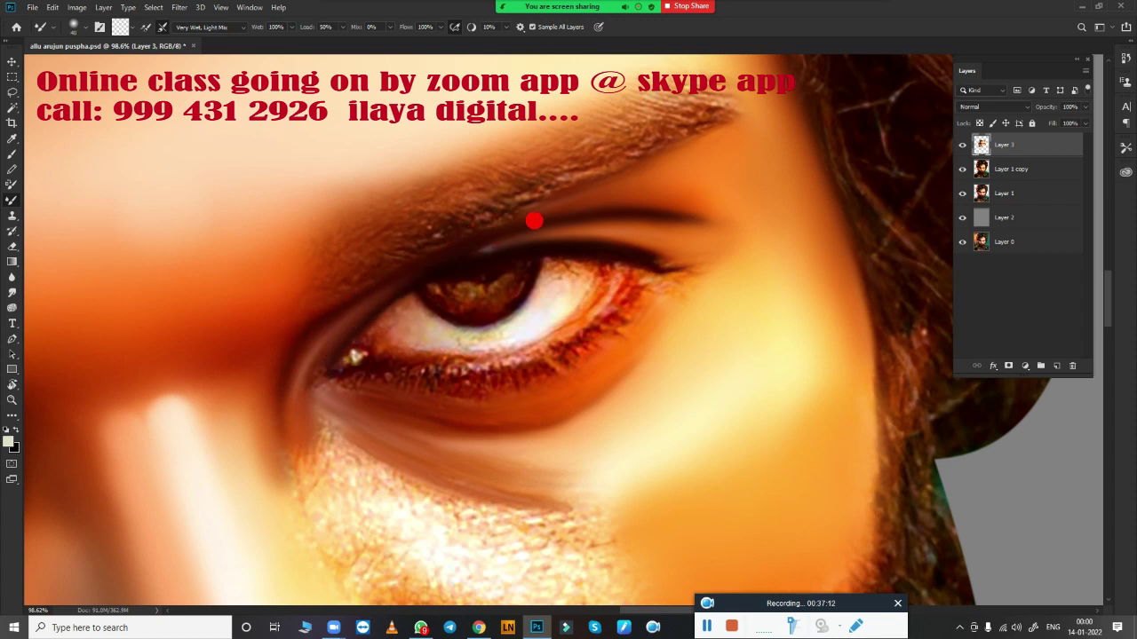
mouse_move(534, 221)
mouse_down()
mouse_move(467, 241)
mouse_move(373, 296)
mouse_move(466, 245)
mouse_up()
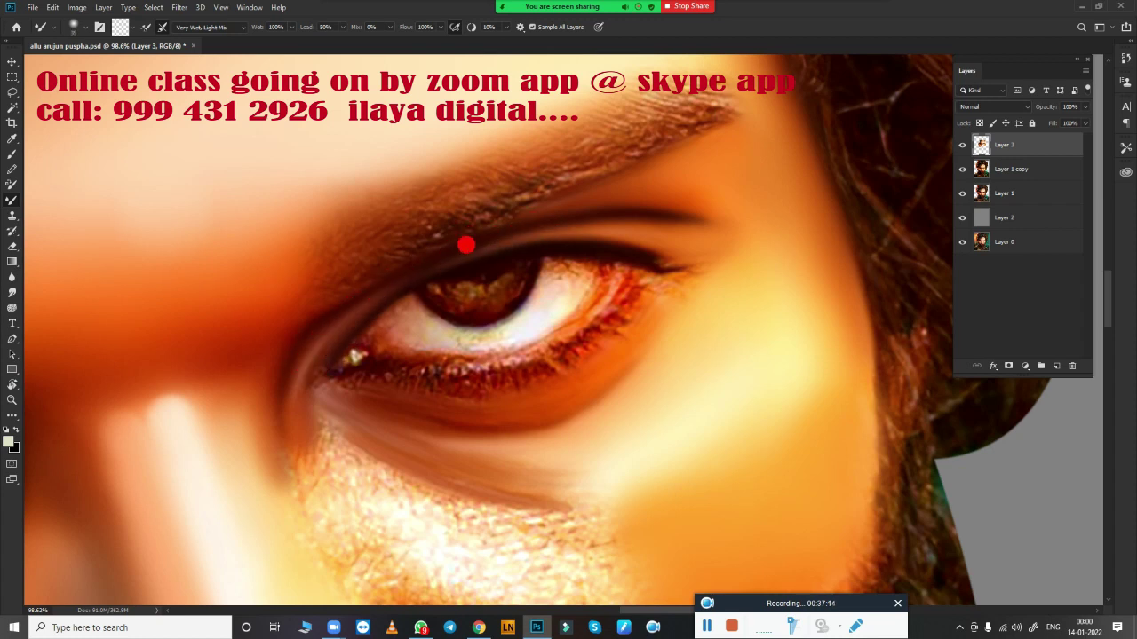
drag(365, 306, 391, 330)
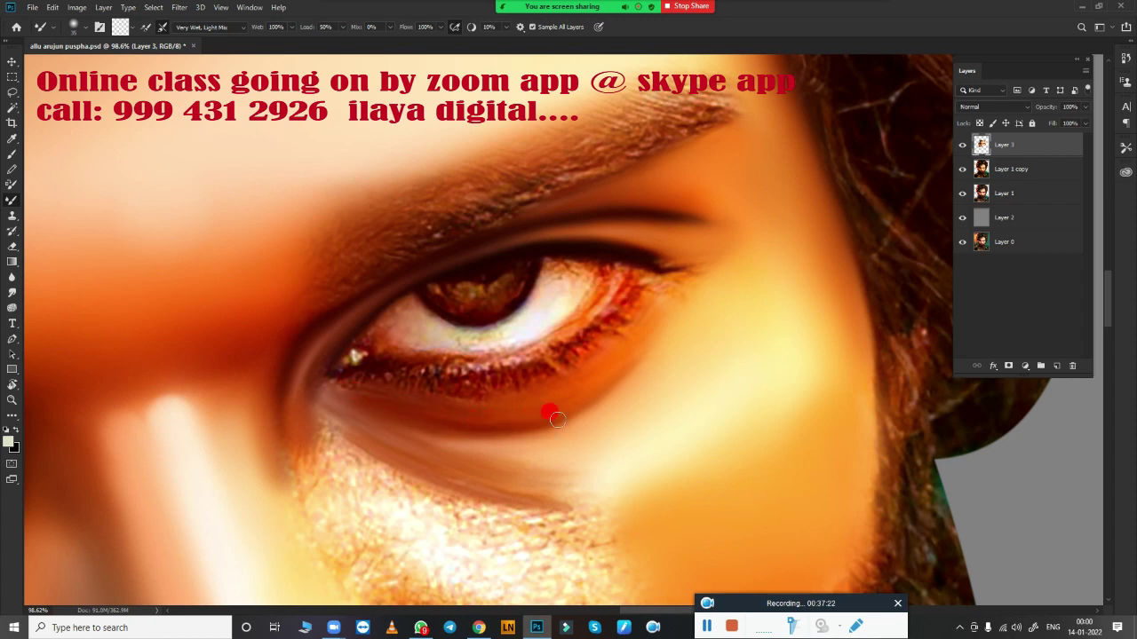
Smooth the lower eyelid and under-eye skin from the inner corner outward
mouse_move(557, 419)
mouse_down()
mouse_move(447, 413)
mouse_move(523, 416)
mouse_move(665, 328)
mouse_move(554, 424)
mouse_move(467, 414)
mouse_move(602, 392)
mouse_move(629, 367)
mouse_up()
drag(545, 515, 483, 488)
mouse_move(350, 433)
mouse_down()
mouse_move(340, 414)
mouse_move(503, 482)
mouse_move(586, 498)
mouse_move(648, 446)
mouse_move(644, 340)
mouse_move(644, 365)
mouse_move(517, 355)
mouse_move(338, 296)
mouse_move(448, 351)
mouse_move(574, 347)
mouse_move(542, 358)
mouse_move(594, 378)
mouse_move(568, 378)
mouse_move(616, 244)
mouse_up()
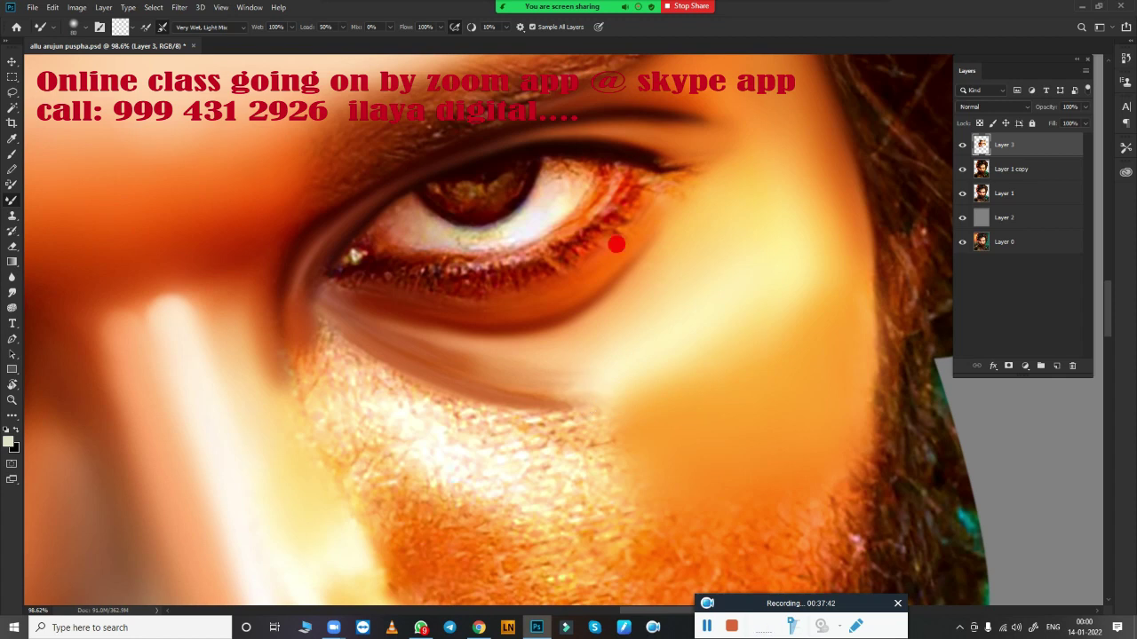
Sweep the Mixer Brush over the under-eye crease until the skin blends into soft tones
mouse_move(564, 316)
mouse_down()
mouse_move(457, 353)
mouse_move(325, 302)
mouse_move(449, 332)
mouse_move(449, 346)
mouse_move(373, 317)
mouse_move(552, 349)
mouse_move(451, 338)
mouse_move(550, 320)
mouse_up()
mouse_move(545, 360)
mouse_down()
mouse_move(530, 363)
mouse_move(533, 350)
mouse_move(609, 305)
mouse_move(569, 341)
mouse_move(601, 332)
mouse_move(573, 322)
mouse_move(711, 232)
mouse_move(642, 314)
mouse_move(556, 334)
mouse_move(593, 335)
mouse_move(559, 354)
mouse_up()
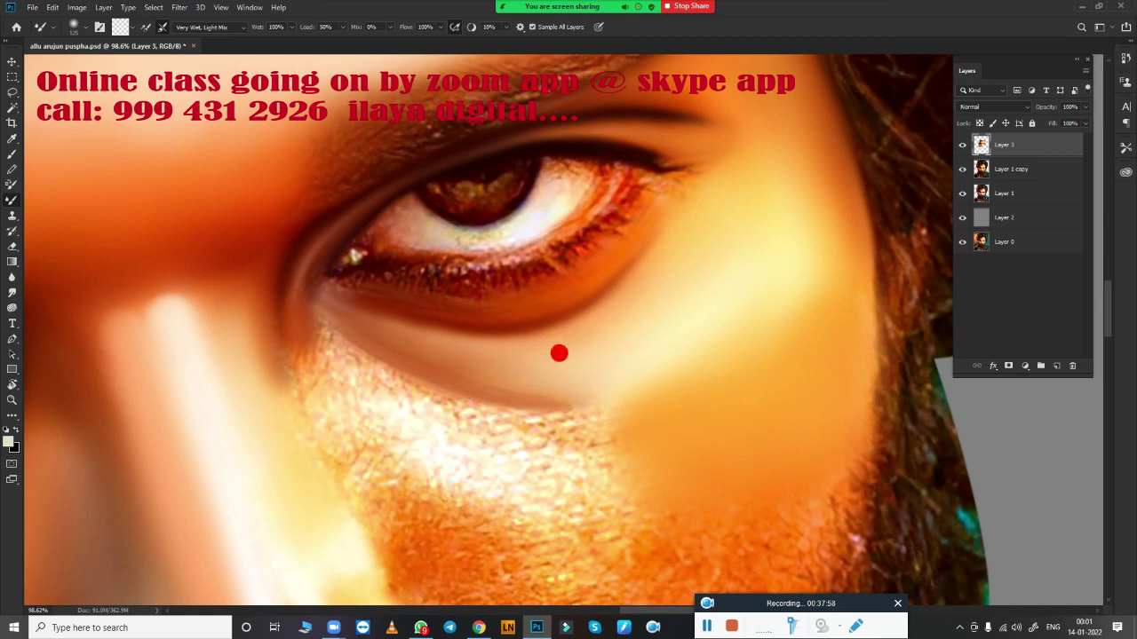
mouse_move(455, 361)
mouse_down()
mouse_move(502, 376)
mouse_move(336, 309)
mouse_up()
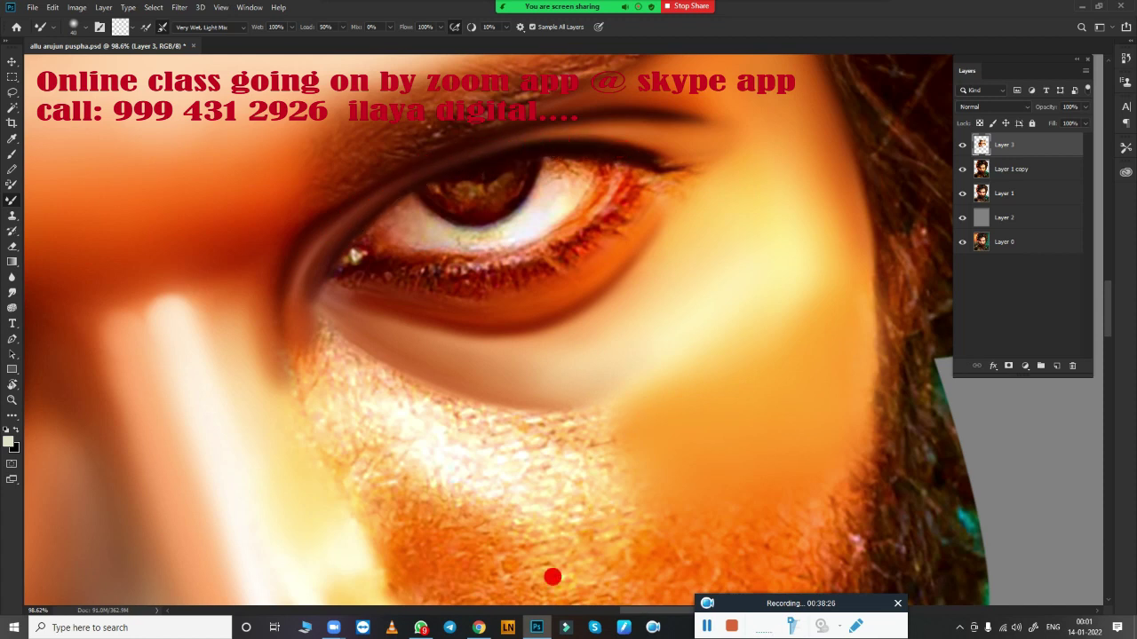
click(479, 627)
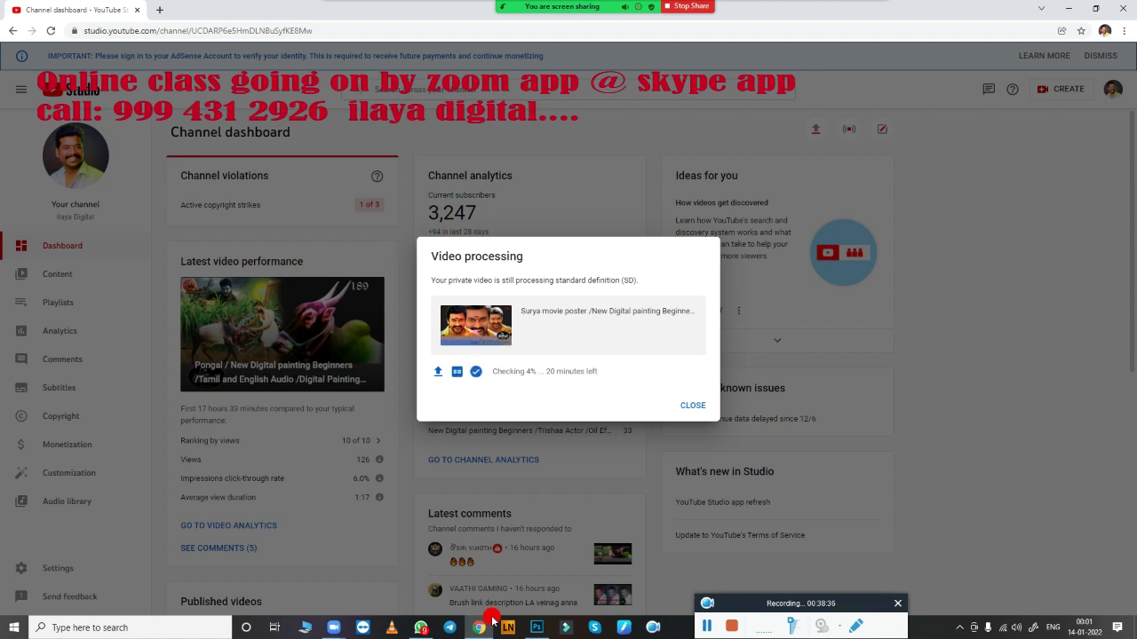
click(537, 626)
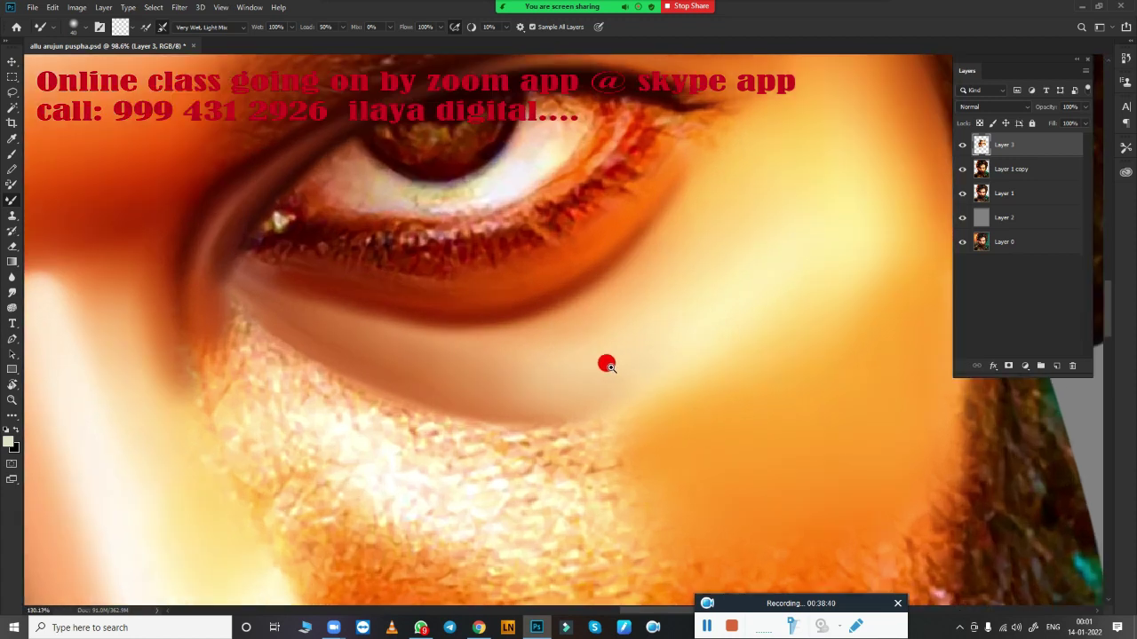
Zoom in to 147% and whiten the eye white, reshaping its inner-corner edge
scroll(595, 342, up, 5)
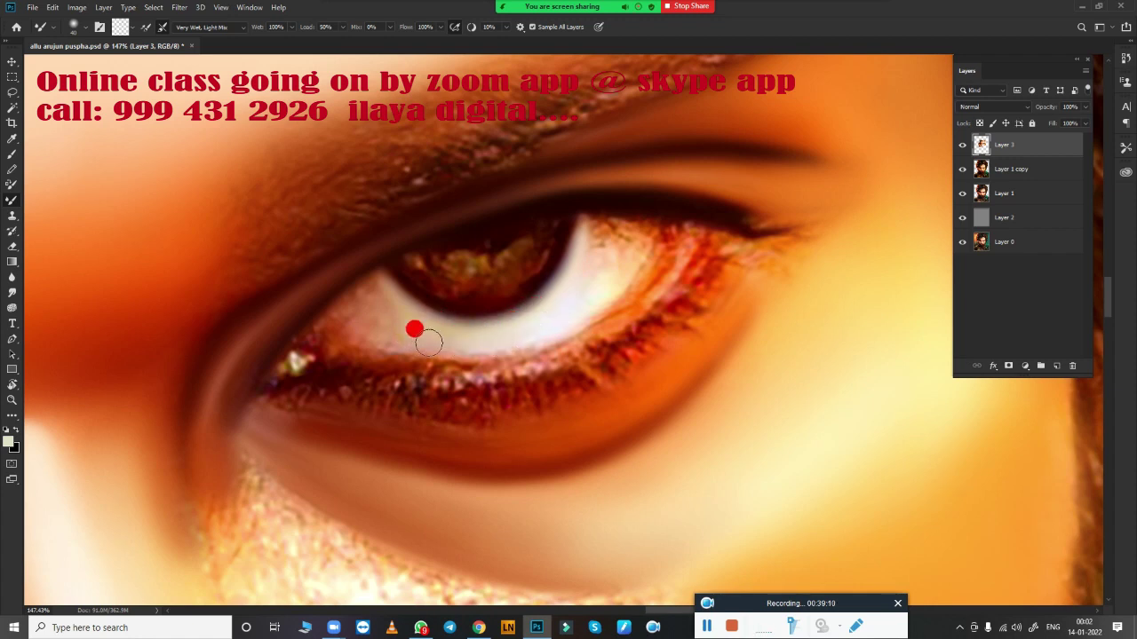
mouse_move(482, 348)
mouse_down()
mouse_move(465, 345)
mouse_move(573, 316)
mouse_move(567, 294)
mouse_move(582, 274)
mouse_move(563, 310)
mouse_move(614, 285)
mouse_move(621, 255)
mouse_move(596, 239)
mouse_move(604, 254)
mouse_move(594, 228)
mouse_move(643, 233)
mouse_move(612, 246)
mouse_move(634, 234)
mouse_move(591, 298)
mouse_move(623, 263)
mouse_move(601, 273)
mouse_move(591, 219)
mouse_move(634, 221)
mouse_move(592, 219)
mouse_move(570, 202)
mouse_move(613, 191)
mouse_up()
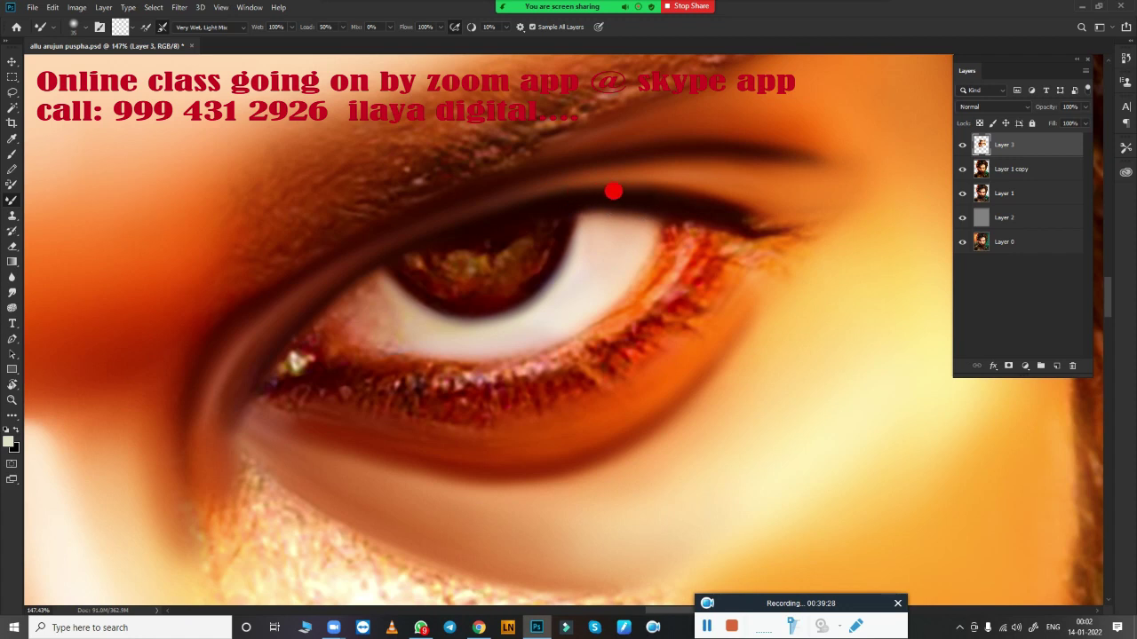
mouse_move(402, 331)
mouse_down()
mouse_move(393, 335)
mouse_move(410, 343)
mouse_move(352, 317)
mouse_move(376, 302)
mouse_move(406, 307)
mouse_move(371, 283)
mouse_up()
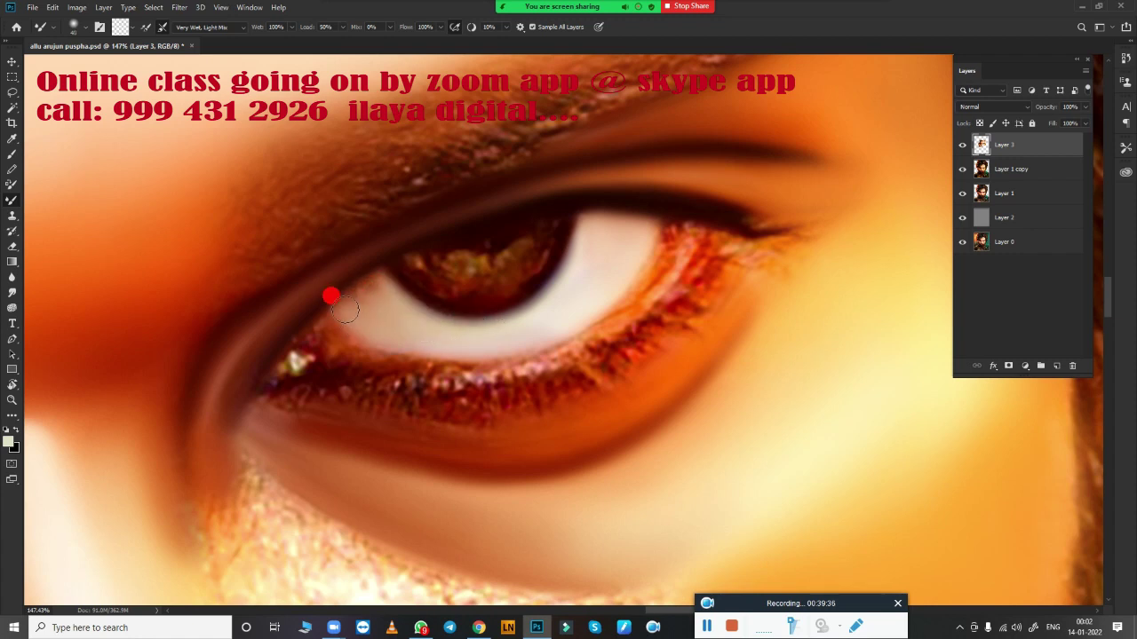
mouse_move(356, 302)
mouse_down()
mouse_move(380, 296)
mouse_move(365, 286)
mouse_move(374, 280)
mouse_up()
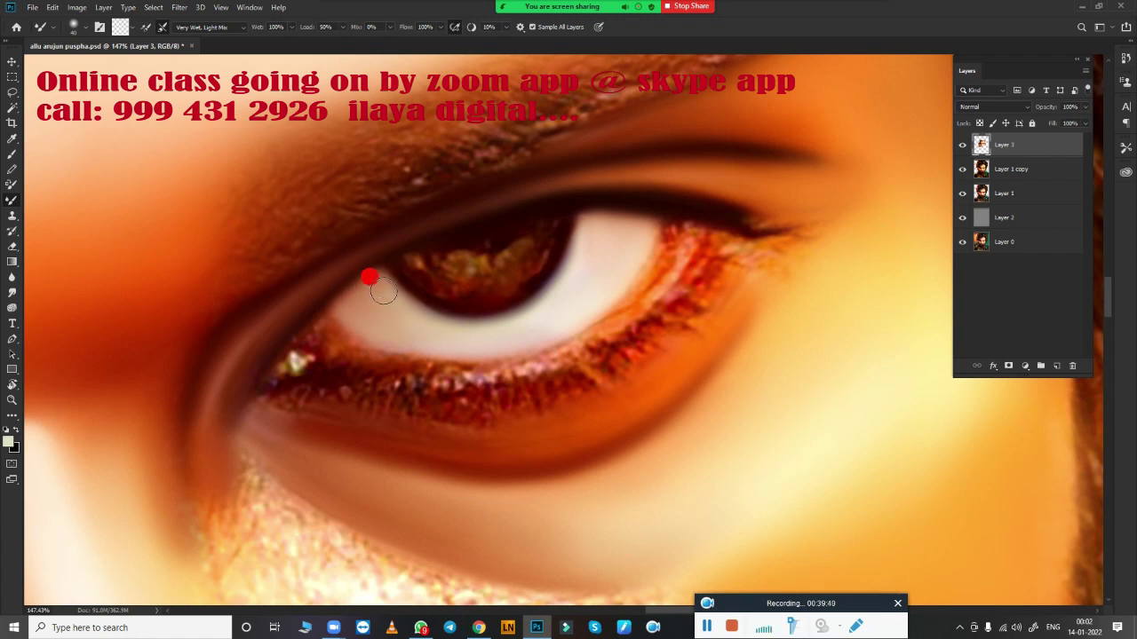
Blend the iris edges into the eye white and the upper eyelid
mouse_move(358, 302)
mouse_down()
mouse_move(343, 315)
mouse_move(381, 319)
mouse_move(373, 302)
mouse_move(442, 311)
mouse_up()
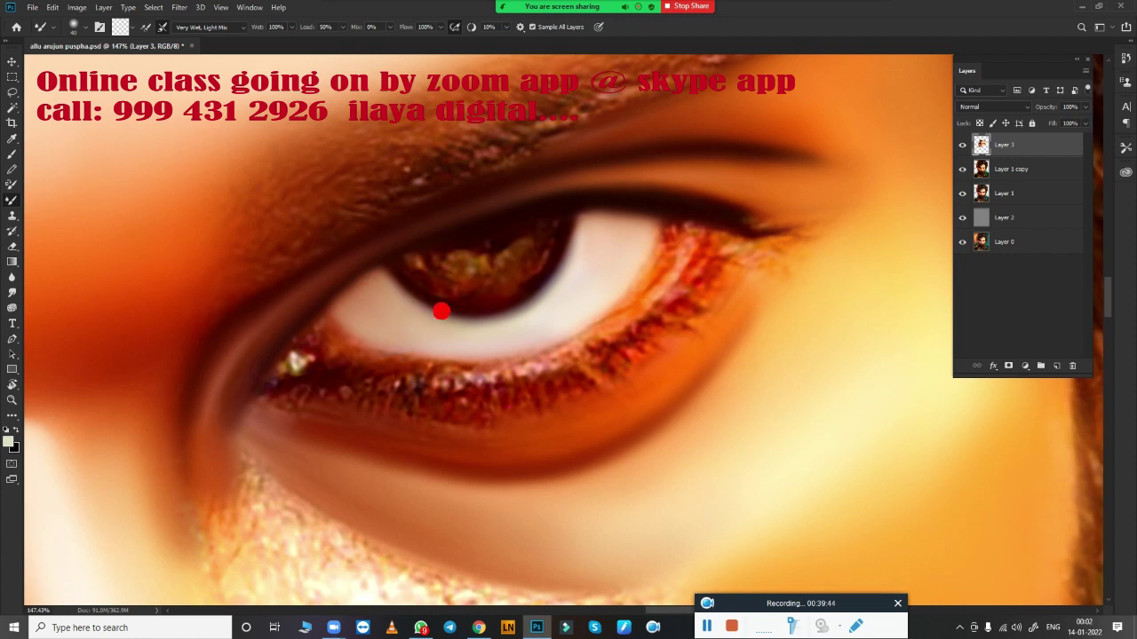
mouse_move(542, 295)
mouse_down()
mouse_move(470, 312)
mouse_move(395, 297)
mouse_up()
drag(523, 302, 579, 255)
drag(514, 199, 471, 215)
mouse_move(641, 194)
mouse_down()
mouse_move(474, 203)
mouse_move(530, 193)
mouse_up()
mouse_move(445, 226)
mouse_down()
mouse_move(385, 246)
mouse_move(561, 193)
mouse_up()
mouse_move(429, 232)
mouse_down()
mouse_move(333, 279)
mouse_move(345, 275)
mouse_move(267, 345)
mouse_move(406, 243)
mouse_move(343, 272)
mouse_move(365, 259)
mouse_move(275, 338)
mouse_move(289, 317)
mouse_move(471, 213)
mouse_move(347, 269)
mouse_move(294, 316)
mouse_move(249, 388)
mouse_move(287, 368)
mouse_move(664, 300)
mouse_up()
Smooth the upper lash line, inner-corner eye white, lower lash line and upper lid edge
mouse_move(733, 197)
mouse_down()
mouse_move(751, 221)
mouse_move(666, 214)
mouse_move(613, 295)
mouse_move(586, 315)
mouse_move(652, 215)
mouse_move(566, 325)
mouse_move(399, 341)
mouse_up()
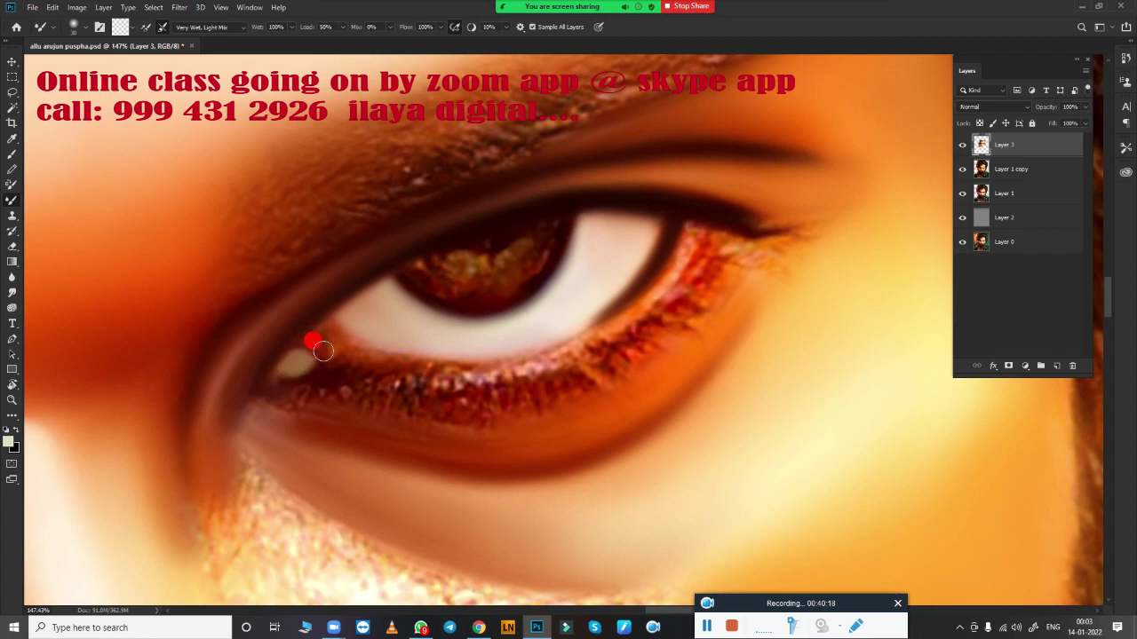
mouse_move(322, 352)
mouse_down()
mouse_move(343, 348)
mouse_move(335, 326)
mouse_move(354, 283)
mouse_up()
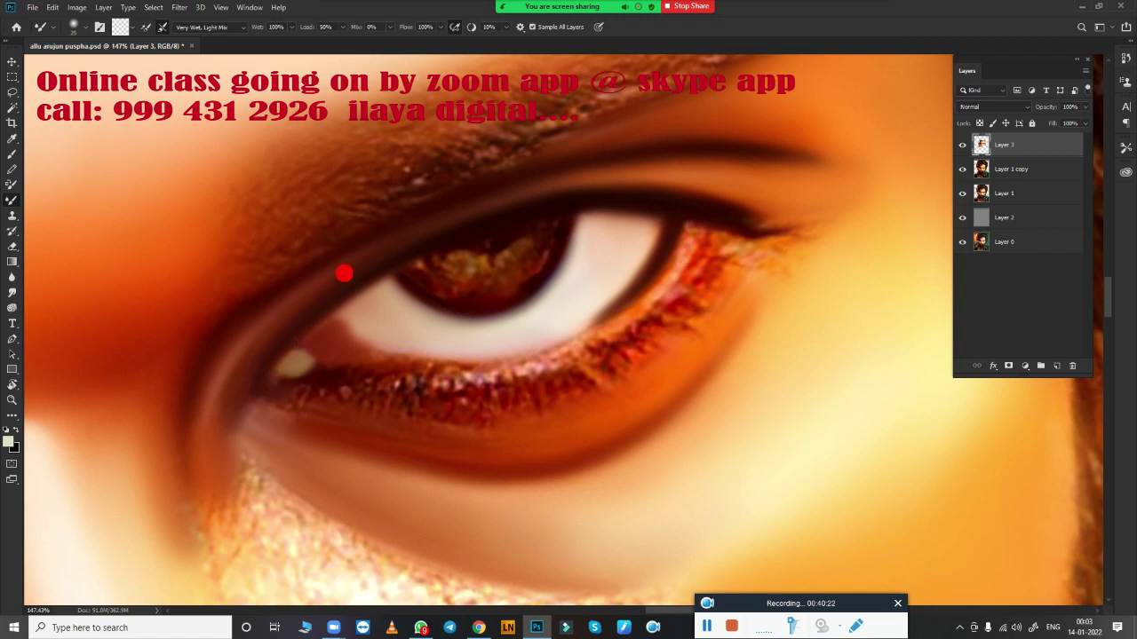
mouse_move(279, 373)
mouse_down()
mouse_move(312, 382)
mouse_move(284, 335)
mouse_move(269, 358)
mouse_up()
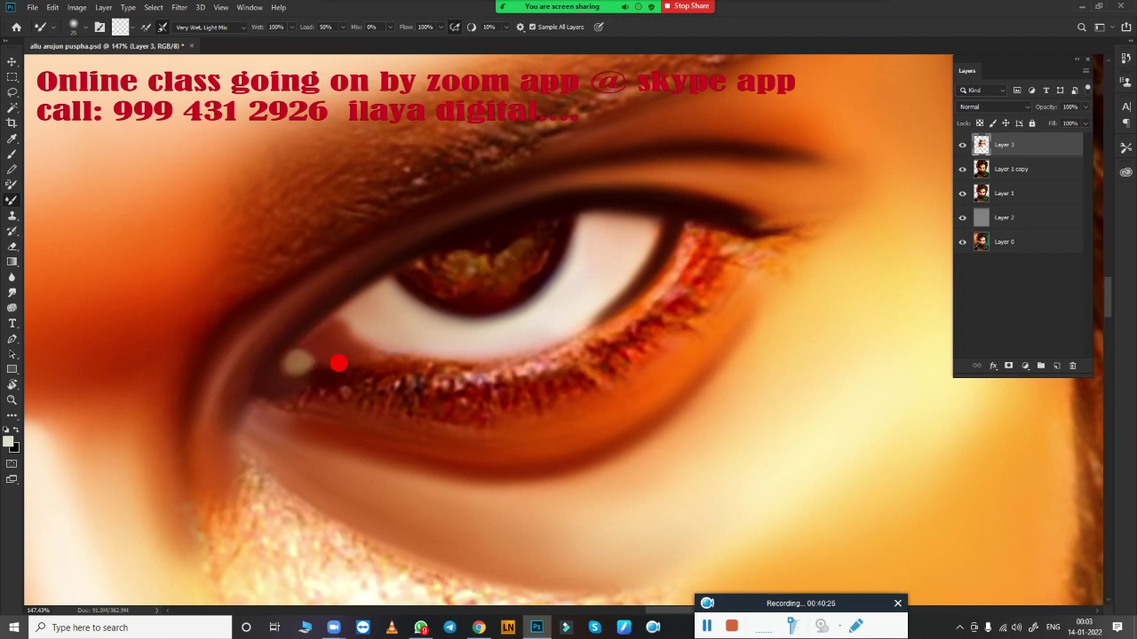
mouse_move(347, 377)
mouse_down()
mouse_move(406, 365)
mouse_move(401, 357)
mouse_move(351, 371)
mouse_move(489, 355)
mouse_move(545, 332)
mouse_move(491, 357)
mouse_move(529, 352)
mouse_move(642, 281)
mouse_move(570, 339)
mouse_move(632, 301)
mouse_move(600, 326)
mouse_up()
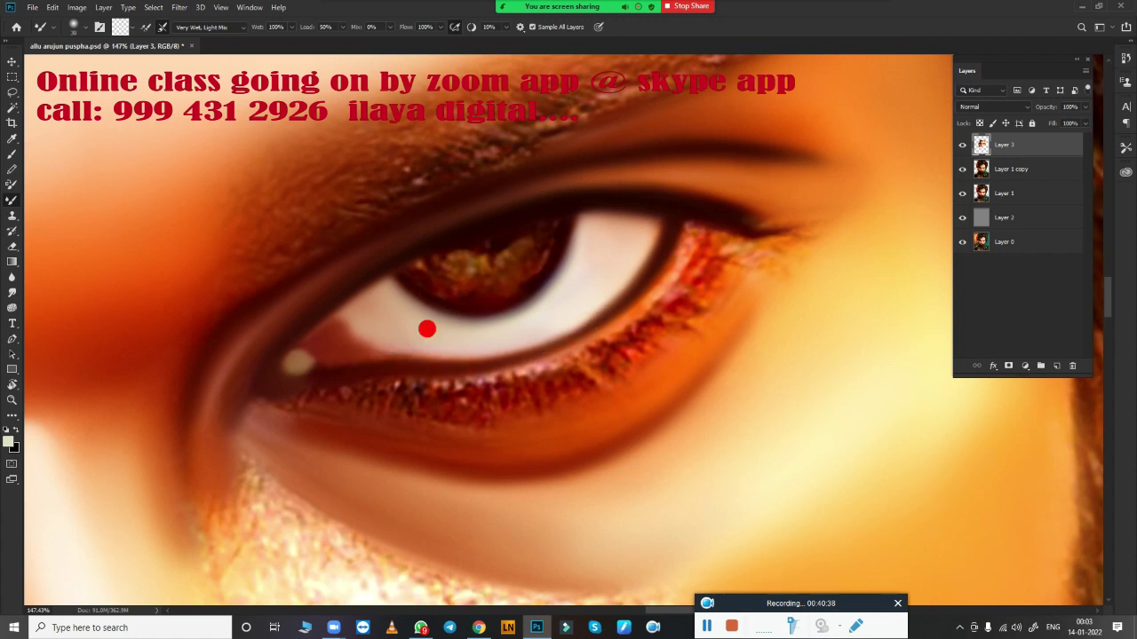
mouse_move(426, 329)
mouse_down()
mouse_move(373, 317)
mouse_move(469, 327)
mouse_move(584, 271)
mouse_move(629, 223)
mouse_move(450, 325)
mouse_up()
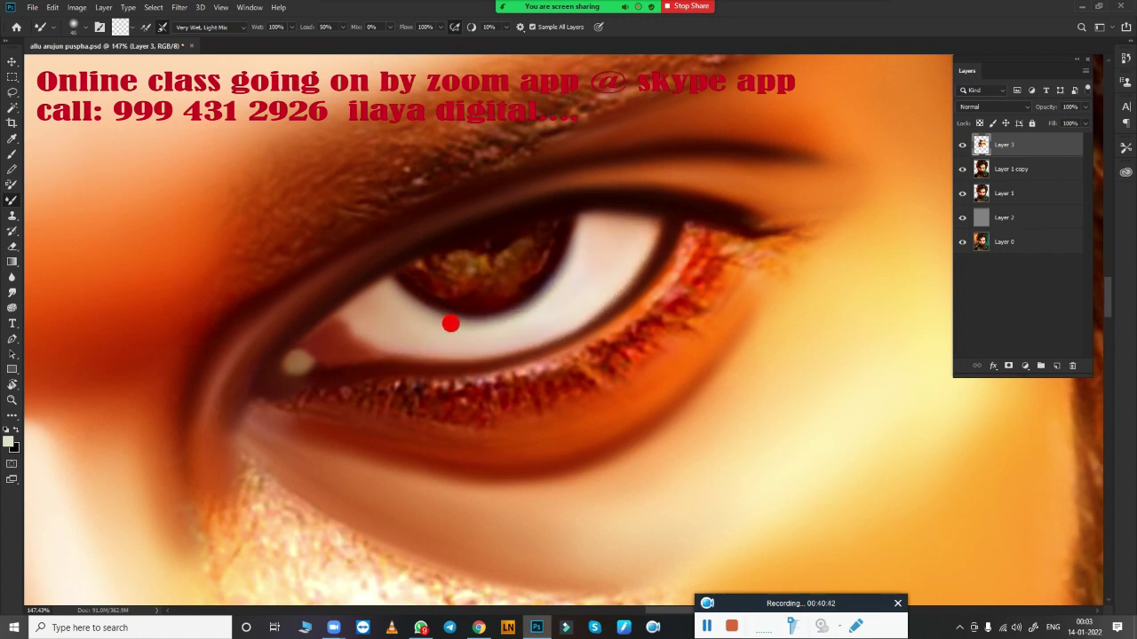
mouse_move(548, 200)
mouse_down()
mouse_move(524, 201)
mouse_move(540, 237)
mouse_move(558, 196)
mouse_move(541, 249)
mouse_move(498, 300)
mouse_move(511, 278)
mouse_up()
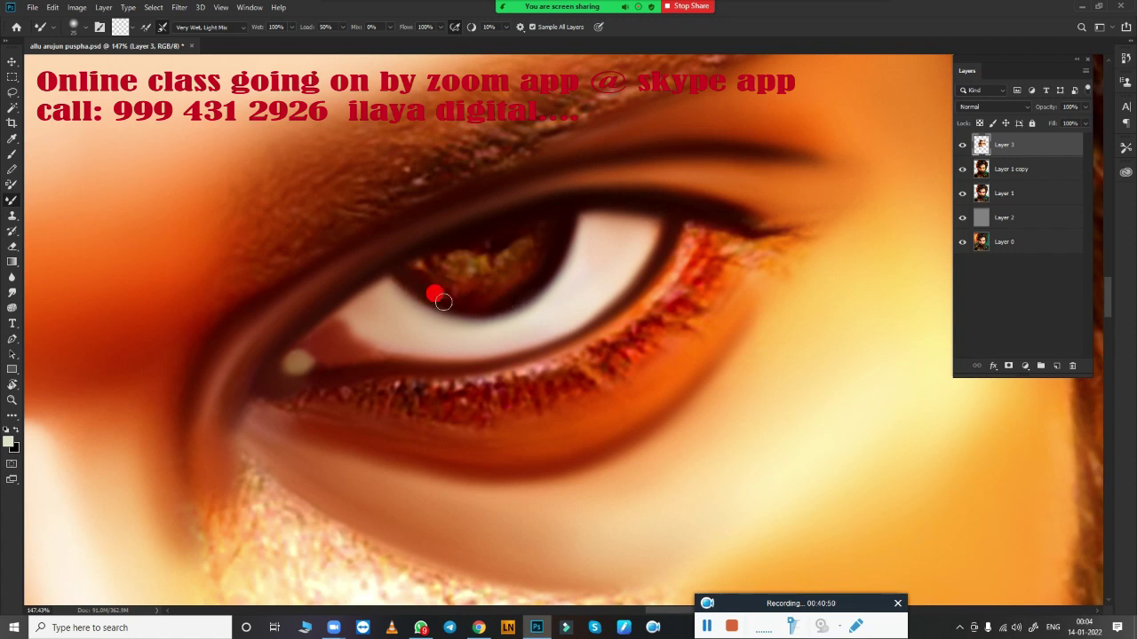
Soften the iris edge and blend the lower lid rim from outer to inner corner
mouse_move(444, 290)
mouse_down()
mouse_move(528, 268)
mouse_move(459, 307)
mouse_move(416, 288)
mouse_move(481, 302)
mouse_move(549, 261)
mouse_move(533, 284)
mouse_move(586, 199)
mouse_up()
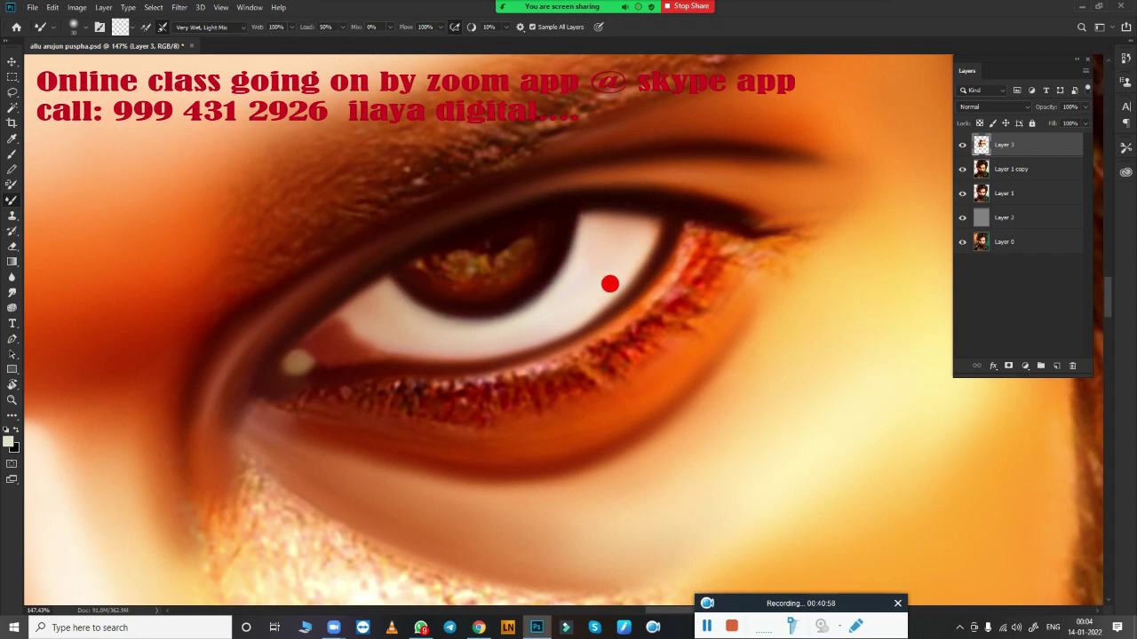
mouse_move(609, 284)
mouse_down()
mouse_move(671, 214)
mouse_move(659, 261)
mouse_move(674, 236)
mouse_up()
mouse_move(535, 359)
mouse_down()
mouse_move(629, 313)
mouse_move(665, 278)
mouse_up()
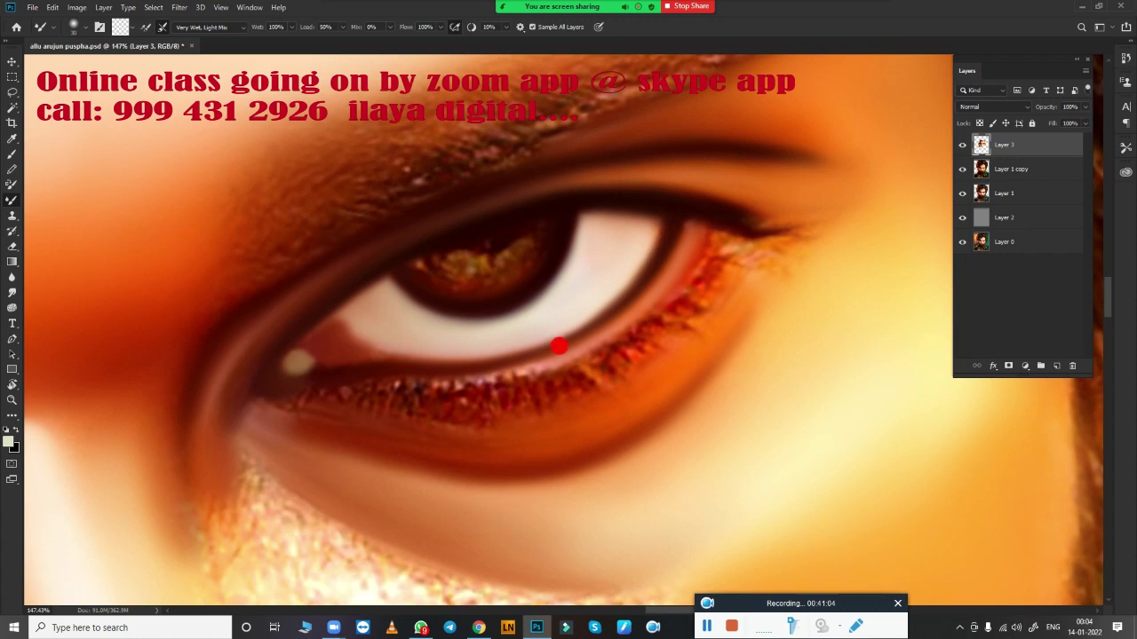
mouse_move(569, 356)
mouse_down()
mouse_move(495, 380)
mouse_move(306, 386)
mouse_move(333, 380)
mouse_up()
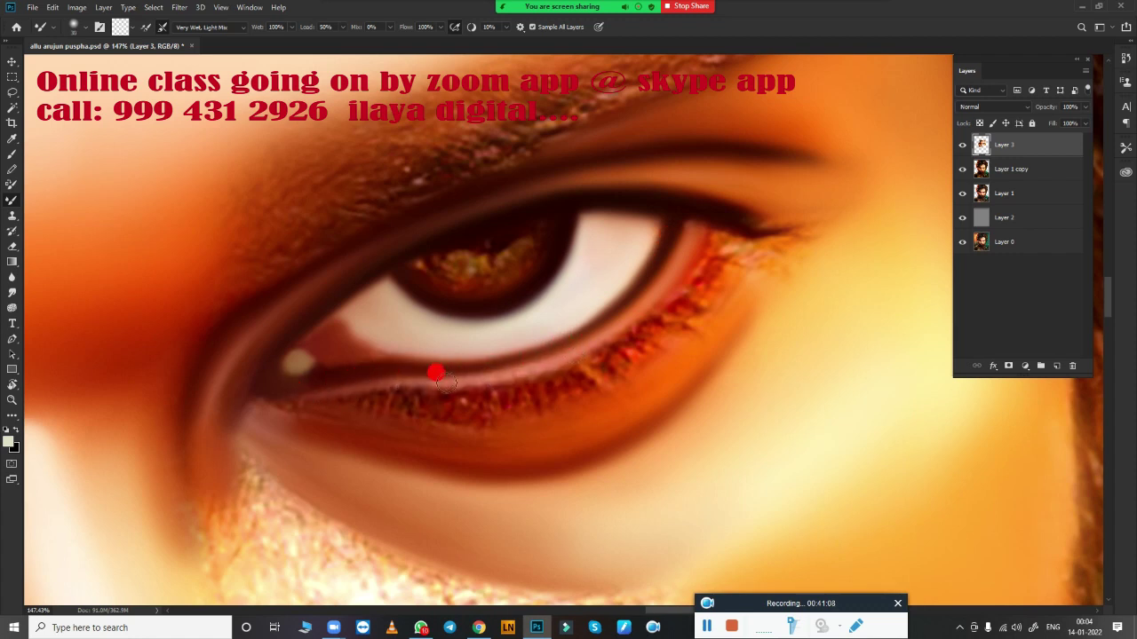
mouse_move(540, 355)
mouse_down()
mouse_move(278, 383)
mouse_move(301, 383)
mouse_move(330, 405)
mouse_move(286, 400)
mouse_move(434, 396)
mouse_move(312, 395)
mouse_up()
mouse_move(313, 394)
mouse_down()
mouse_move(397, 389)
mouse_move(337, 397)
mouse_up()
drag(337, 397, 413, 396)
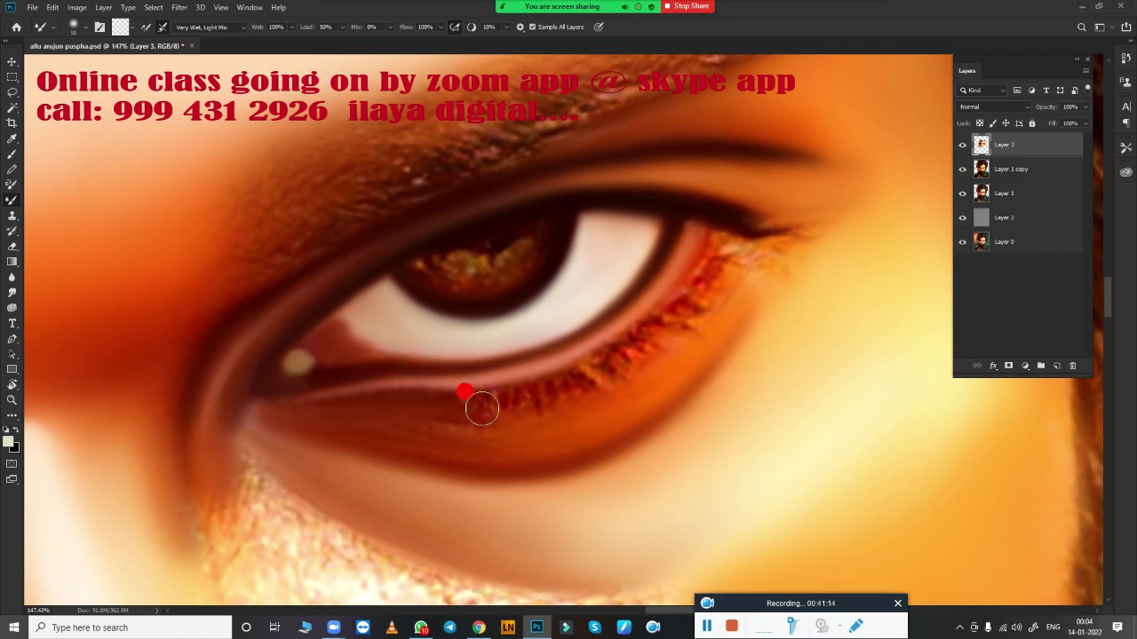
Smooth the lower lash area and lower lid skin toward the outer eye corner
mouse_move(481, 408)
mouse_down()
mouse_move(429, 409)
mouse_move(586, 373)
mouse_move(649, 333)
mouse_move(694, 277)
mouse_move(613, 358)
mouse_move(698, 256)
mouse_move(495, 375)
mouse_move(659, 281)
mouse_move(401, 399)
mouse_move(574, 358)
mouse_move(368, 405)
mouse_move(563, 352)
mouse_move(680, 233)
mouse_move(703, 257)
mouse_move(708, 248)
mouse_up()
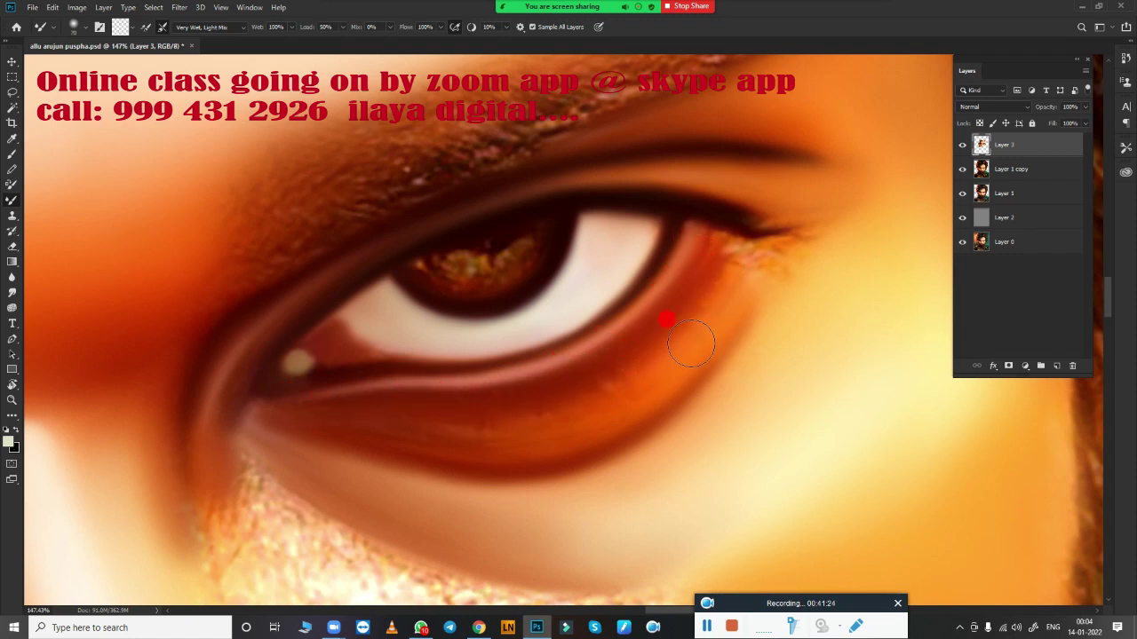
drag(667, 319, 641, 333)
mouse_move(547, 390)
mouse_down()
mouse_move(325, 406)
mouse_move(509, 424)
mouse_move(693, 311)
mouse_move(507, 411)
mouse_move(296, 401)
mouse_move(339, 417)
mouse_up()
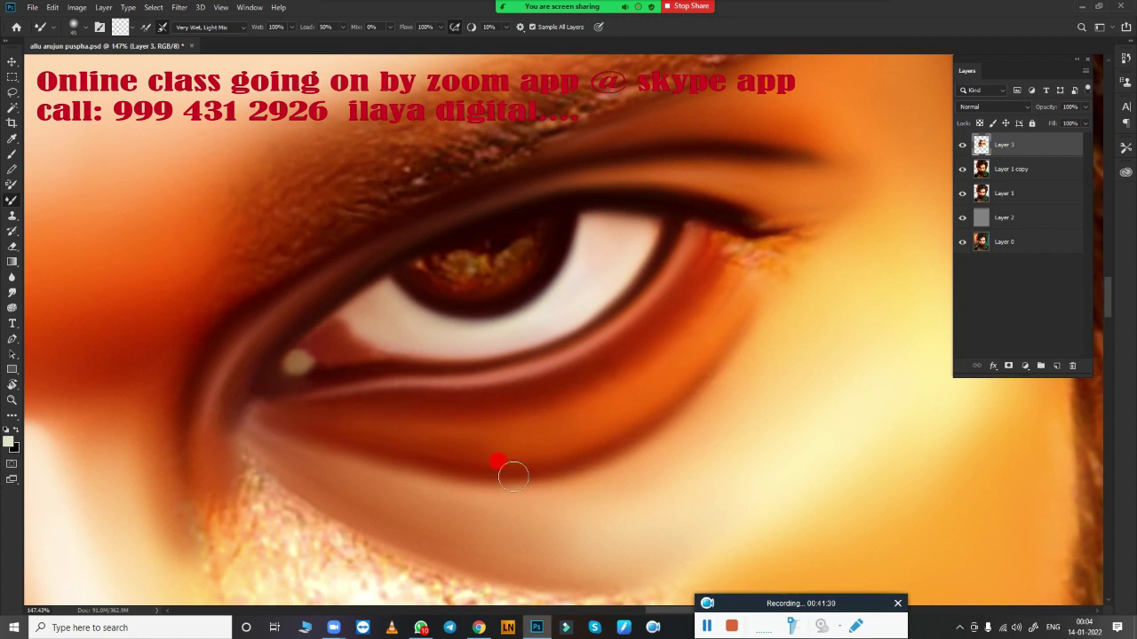
drag(388, 465, 418, 446)
mouse_move(663, 387)
mouse_down()
mouse_move(741, 251)
mouse_move(715, 234)
mouse_move(742, 260)
mouse_move(773, 254)
mouse_move(705, 292)
mouse_move(680, 322)
mouse_move(781, 246)
mouse_move(774, 240)
mouse_move(795, 198)
mouse_up()
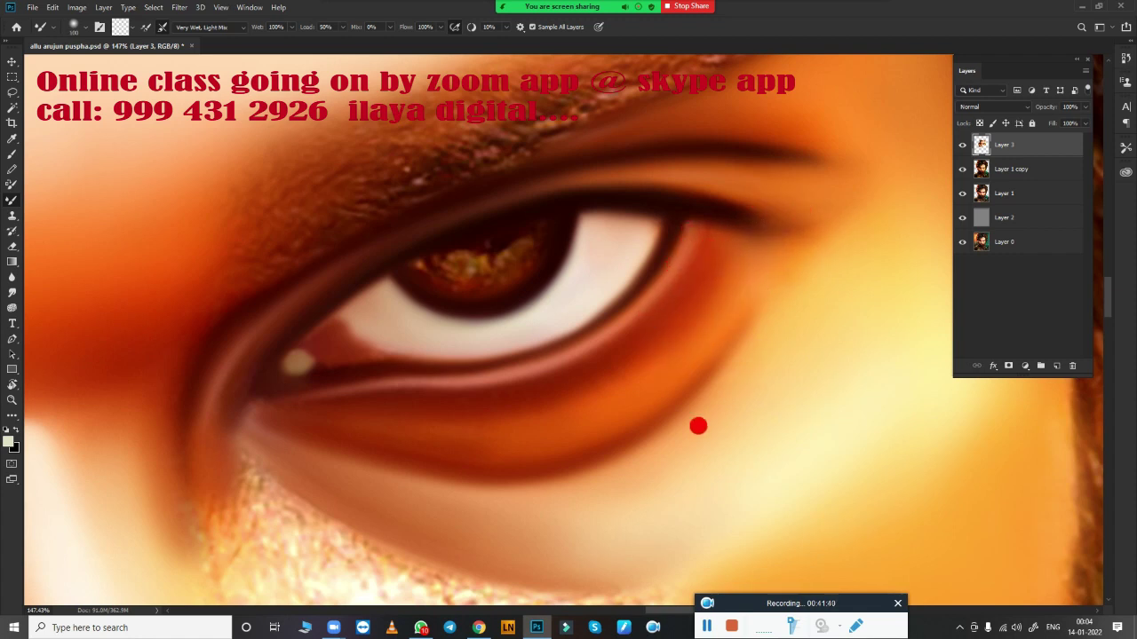
With the Smudge tool, blend the inner eye corner, upper lid edge and iris highlights
key(r)
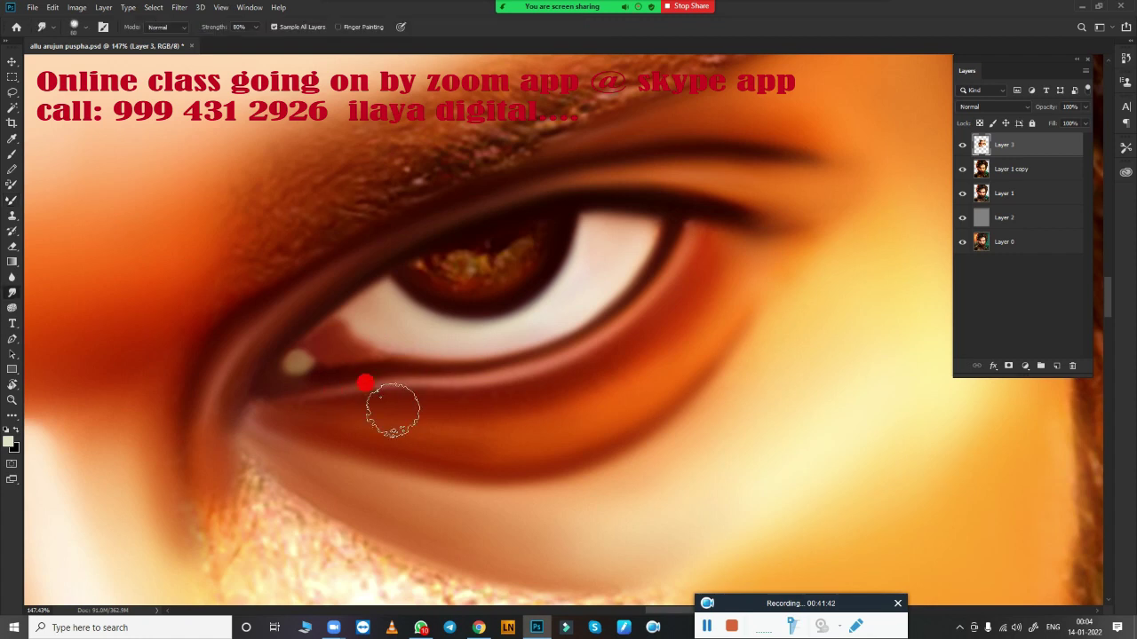
mouse_move(384, 322)
mouse_down()
mouse_move(346, 302)
mouse_move(370, 302)
mouse_move(372, 322)
mouse_move(436, 332)
mouse_move(530, 306)
mouse_up()
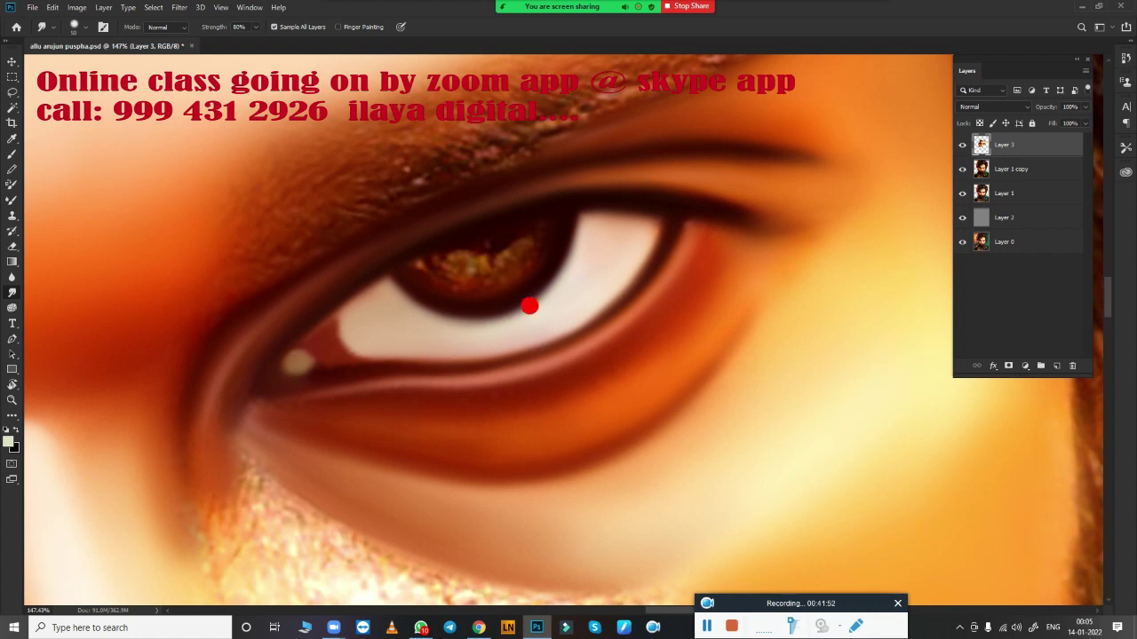
mouse_move(408, 255)
mouse_down()
mouse_move(490, 234)
mouse_move(461, 236)
mouse_move(429, 269)
mouse_up()
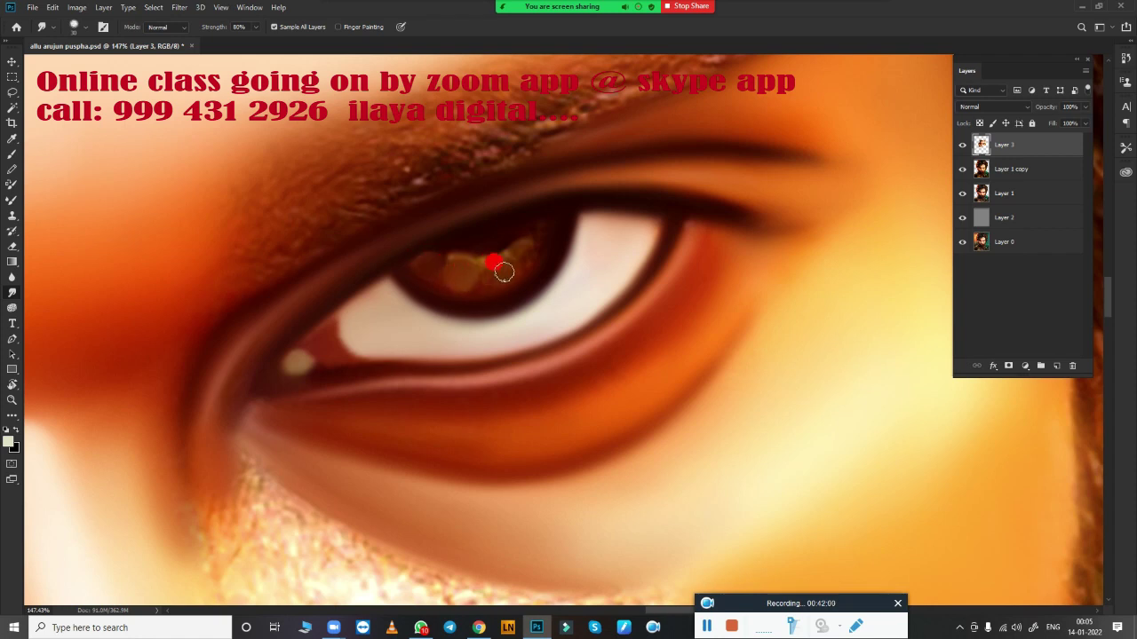
mouse_move(503, 273)
mouse_down()
mouse_move(541, 225)
mouse_move(491, 258)
mouse_move(510, 258)
mouse_move(525, 250)
mouse_move(468, 244)
mouse_move(455, 261)
mouse_move(472, 257)
mouse_move(461, 277)
mouse_move(493, 264)
mouse_up()
drag(423, 265, 474, 241)
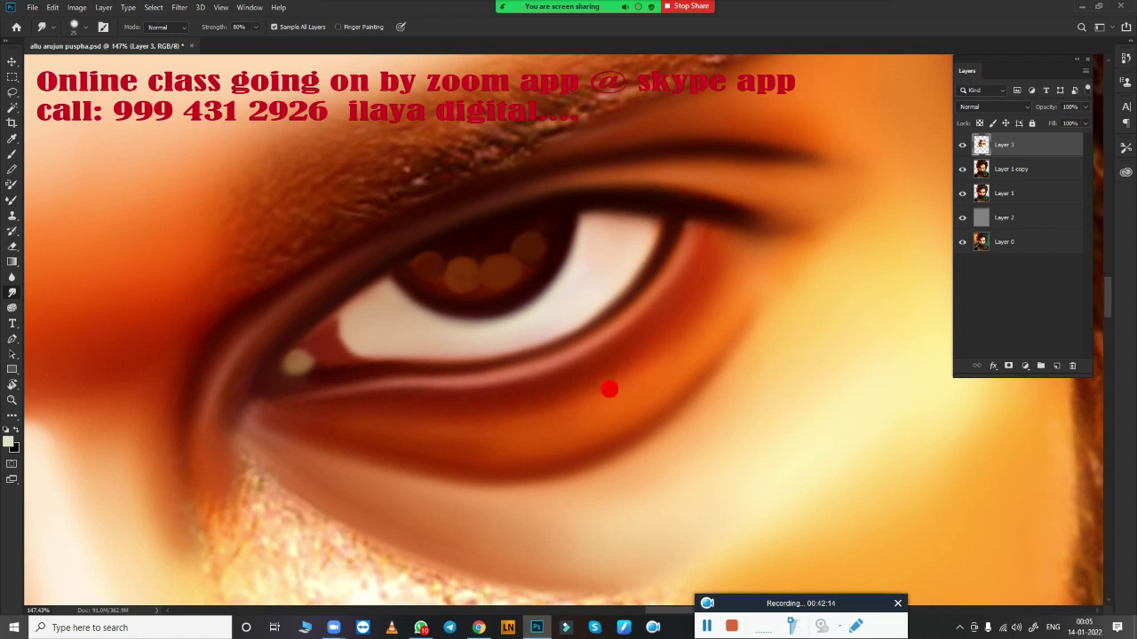
Zoom in and out around the right eye while smudging its inner corner
scroll(609, 389, down, 5)
scroll(542, 391, up, 3)
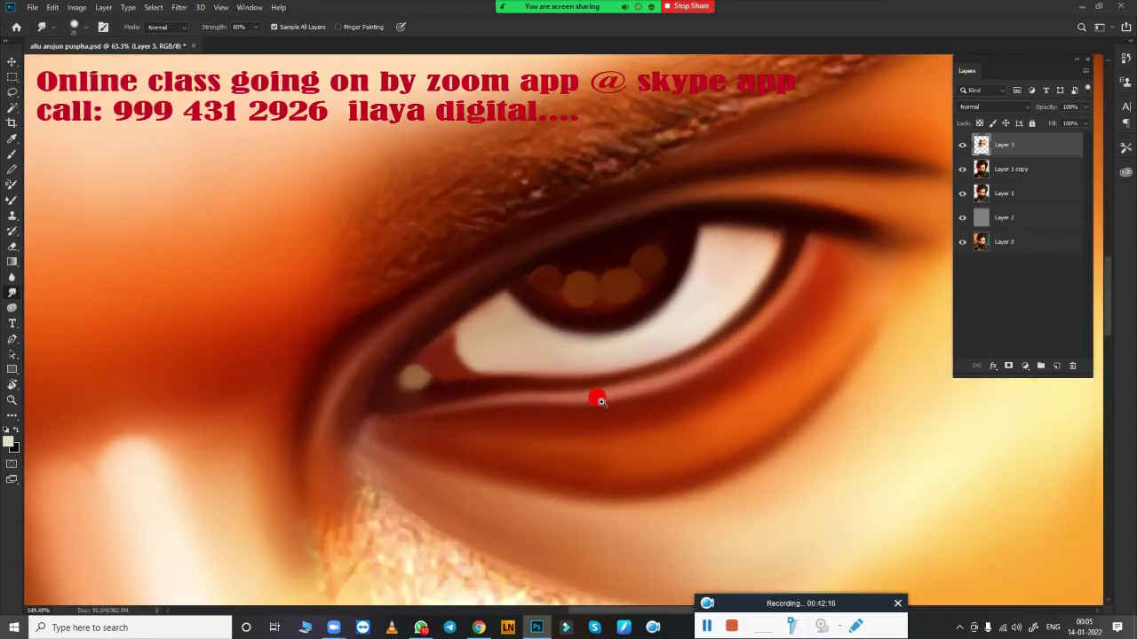
scroll(595, 398, up, 3)
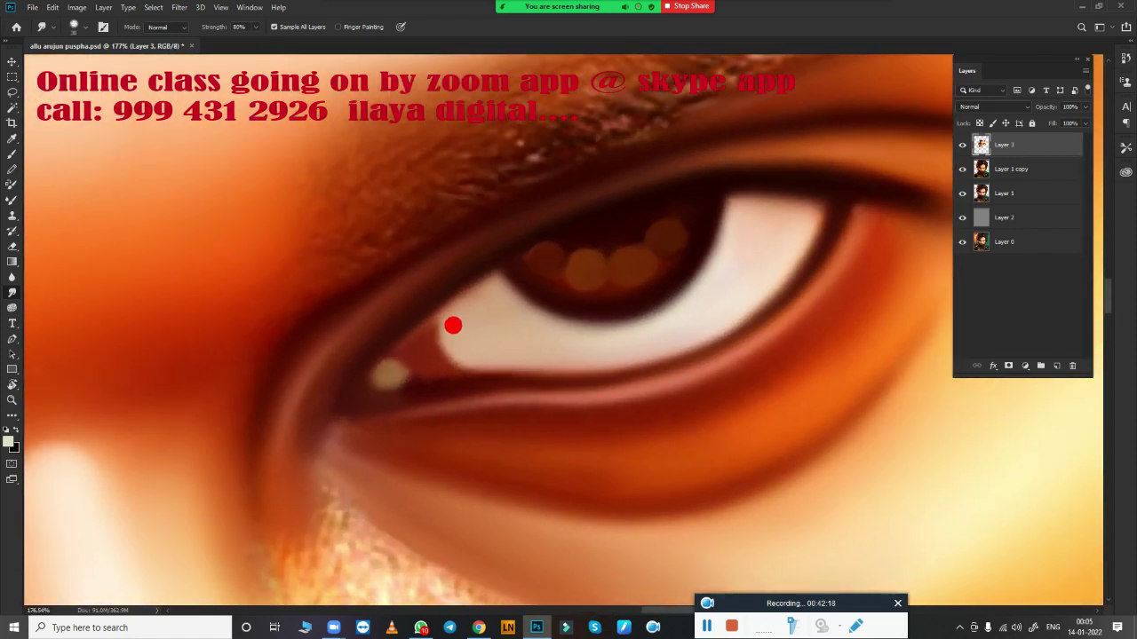
mouse_move(453, 326)
mouse_down()
mouse_move(444, 299)
mouse_move(436, 307)
mouse_move(447, 296)
mouse_move(436, 305)
mouse_move(449, 319)
mouse_up()
scroll(597, 458, down, 5)
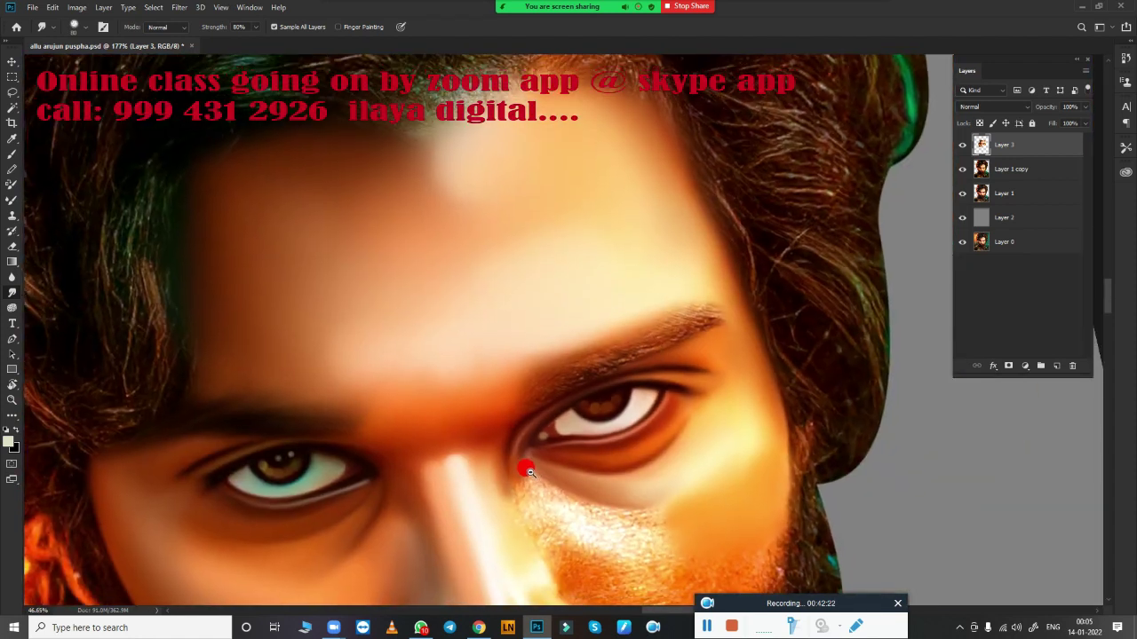
scroll(569, 449, up, 6)
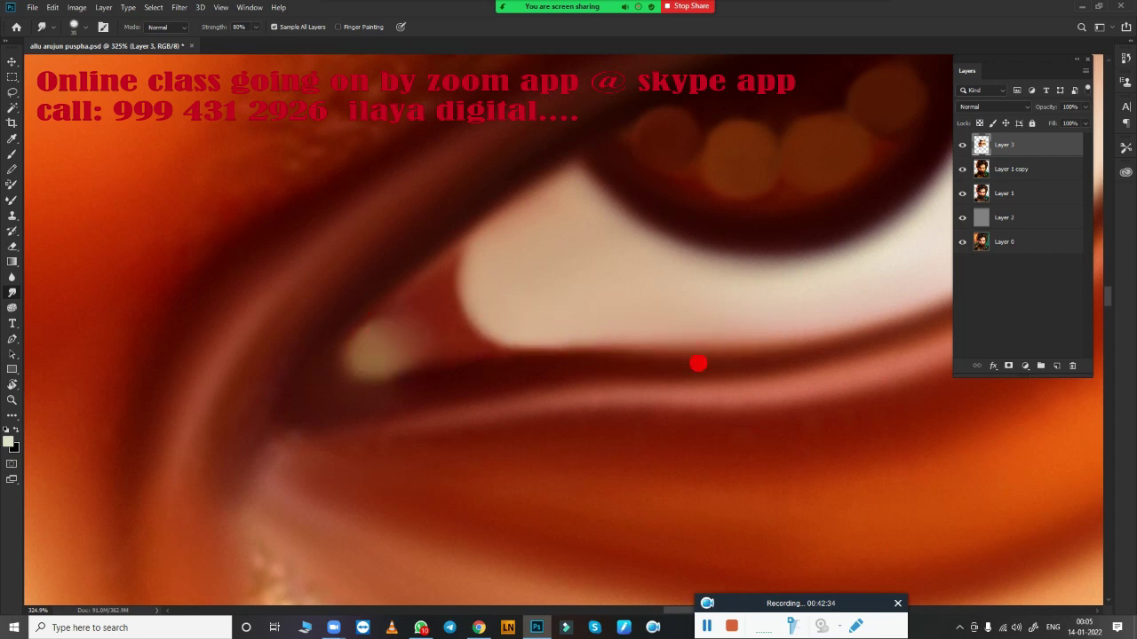
scroll(698, 363, down, 2)
scroll(672, 400, down, 3)
scroll(616, 406, down, 2)
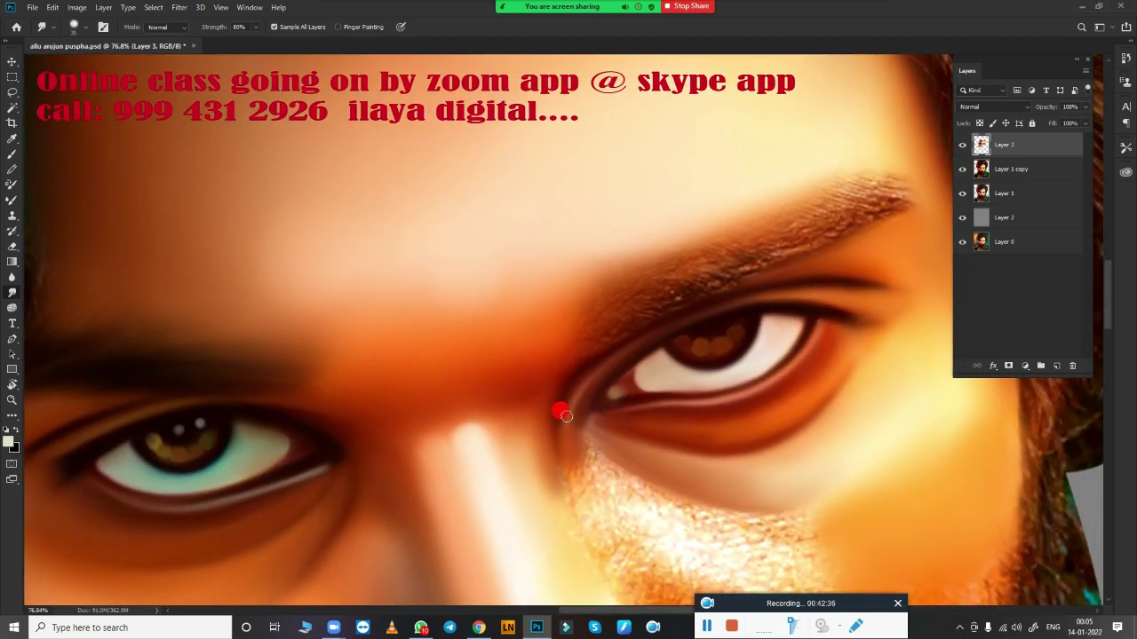
scroll(760, 398, up, 2)
scroll(786, 393, up, 2)
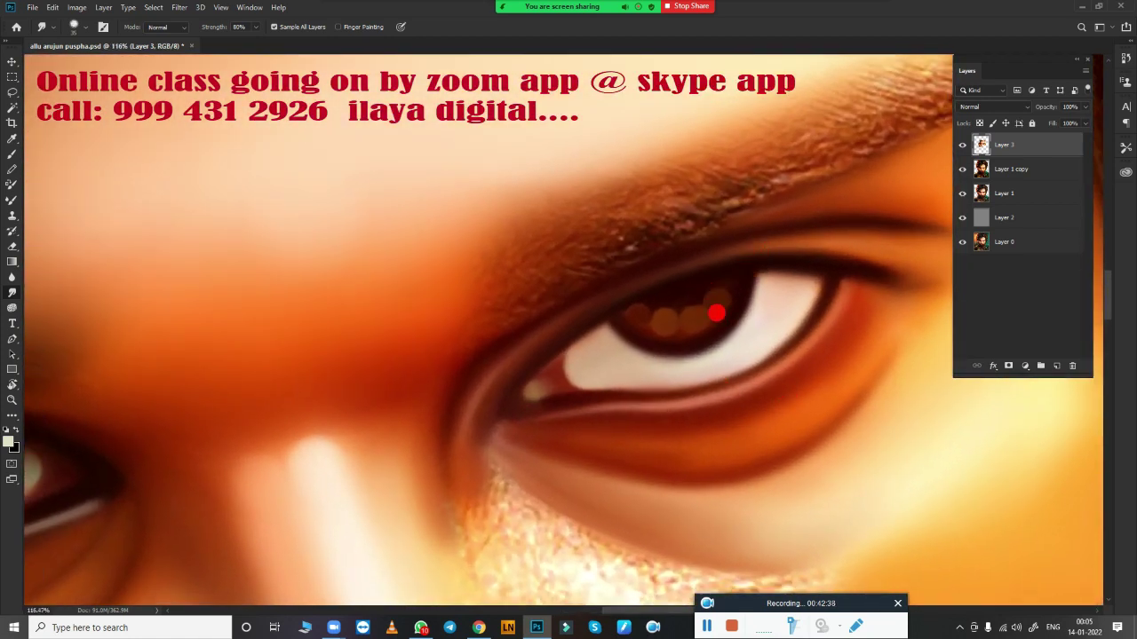
scroll(763, 346, up, 2)
scroll(809, 387, up, 1)
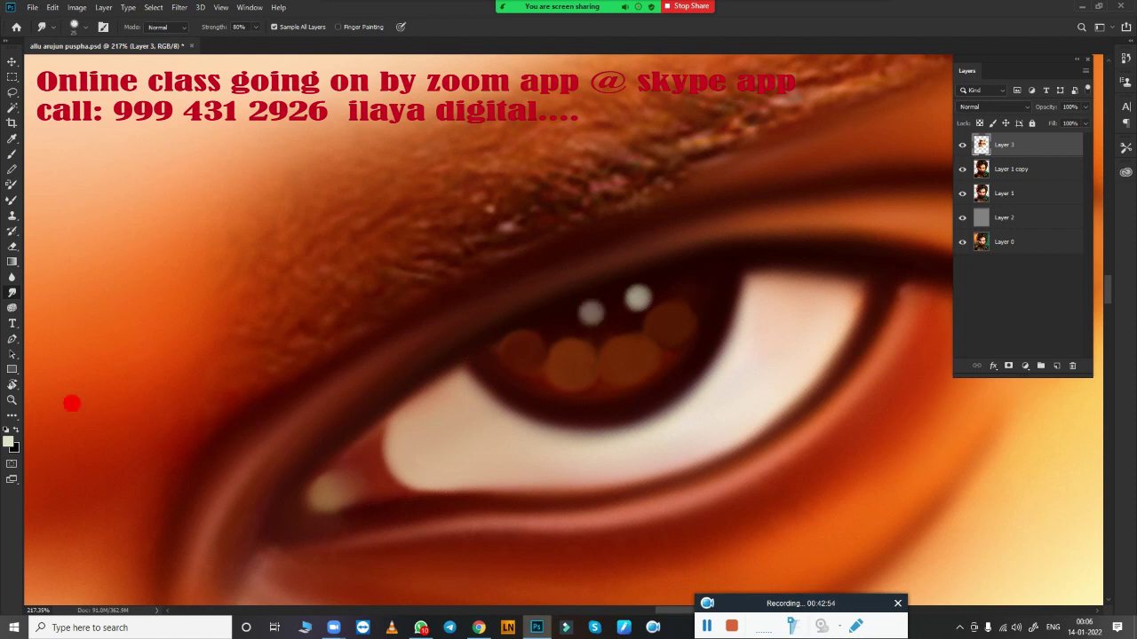
Set the foreground colour to bright yellow
click(12, 444)
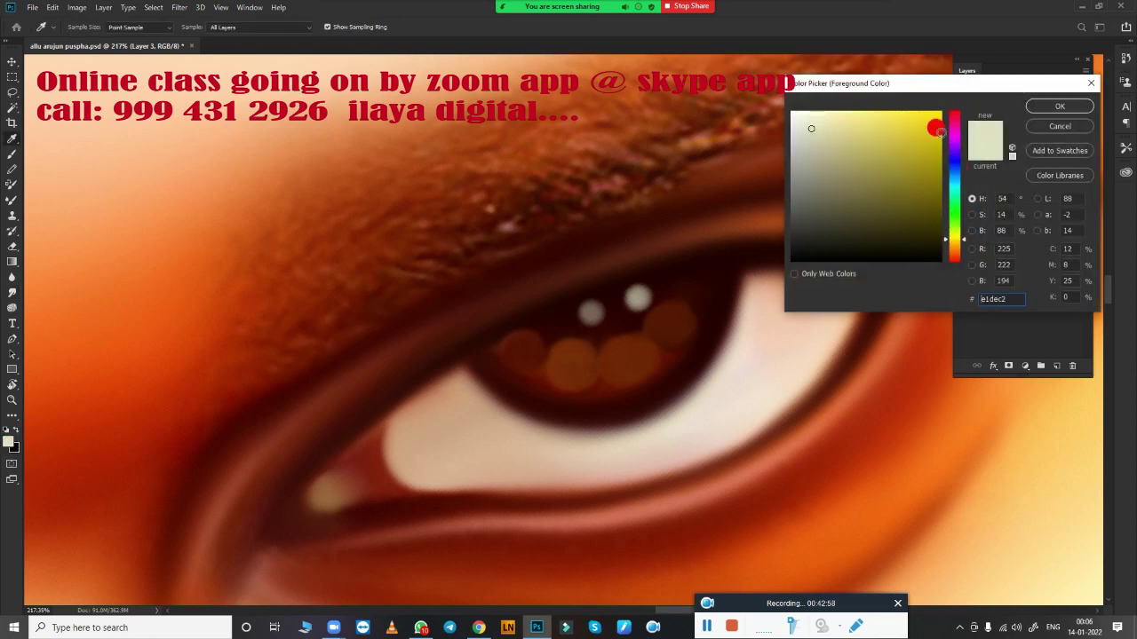
click(936, 130)
click(1060, 106)
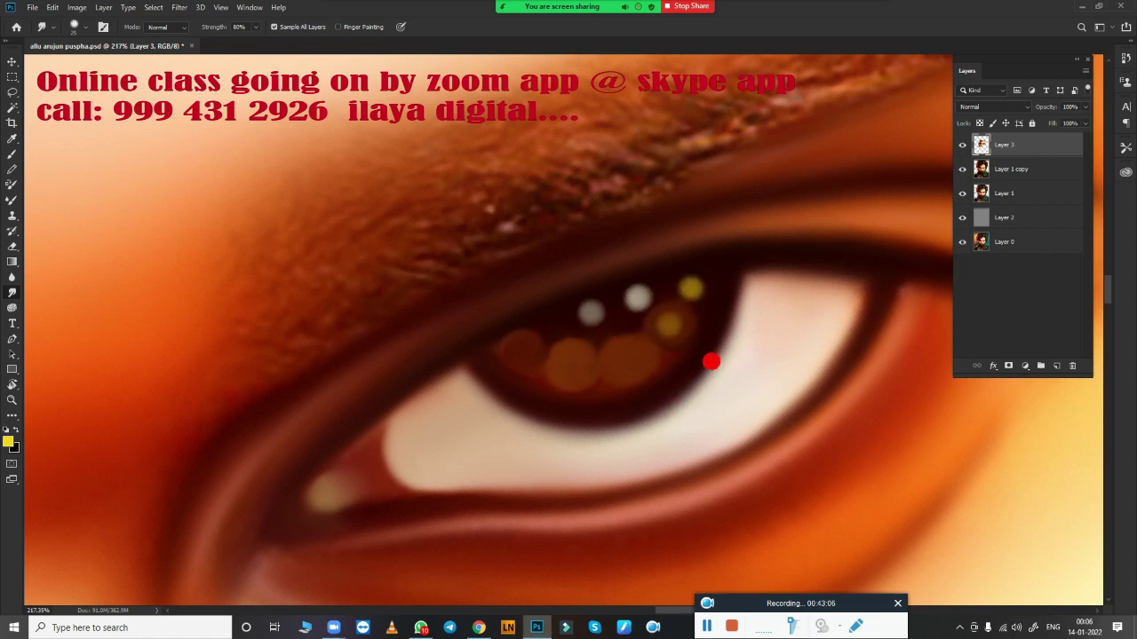
Soften the white catchlights and blend the yellow highlight into the iris
scroll(711, 361, up, 3)
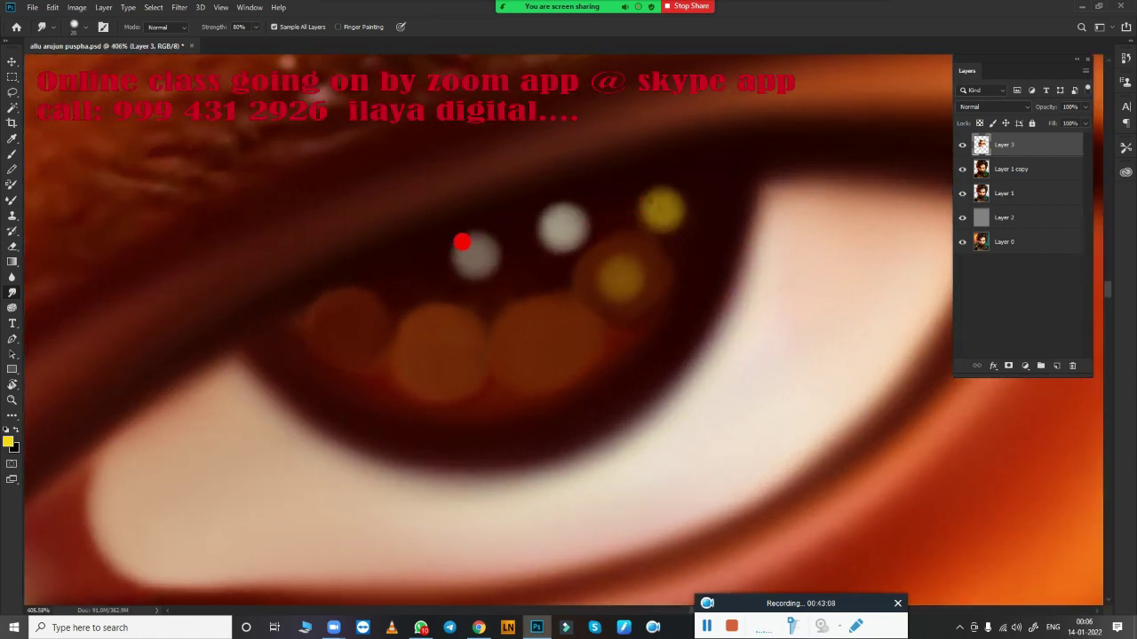
drag(461, 242, 464, 249)
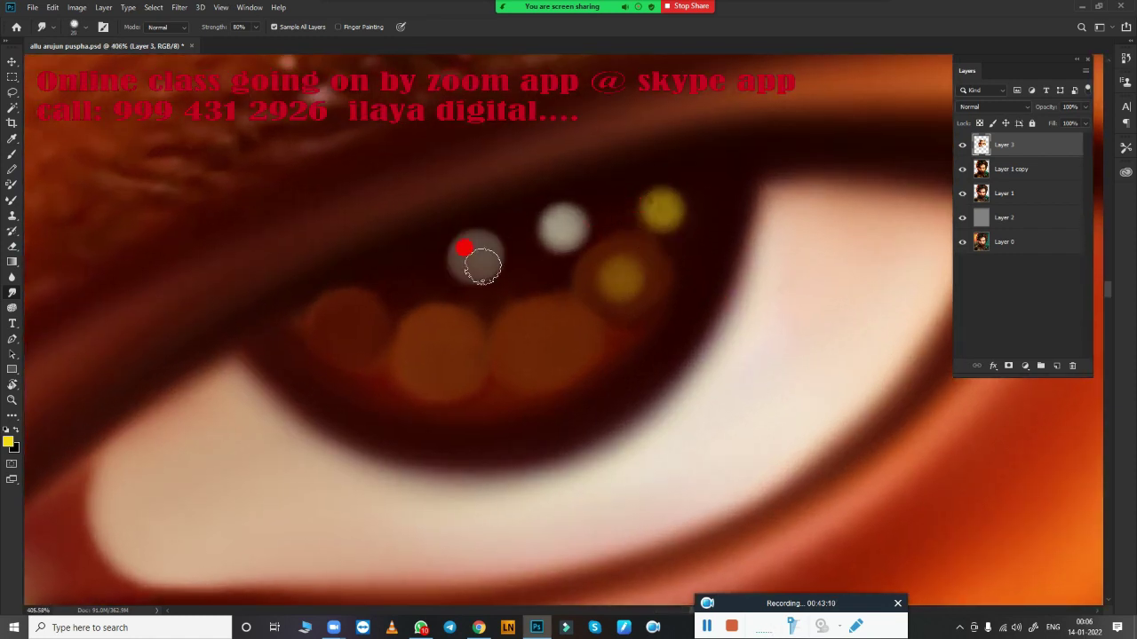
drag(564, 228, 558, 220)
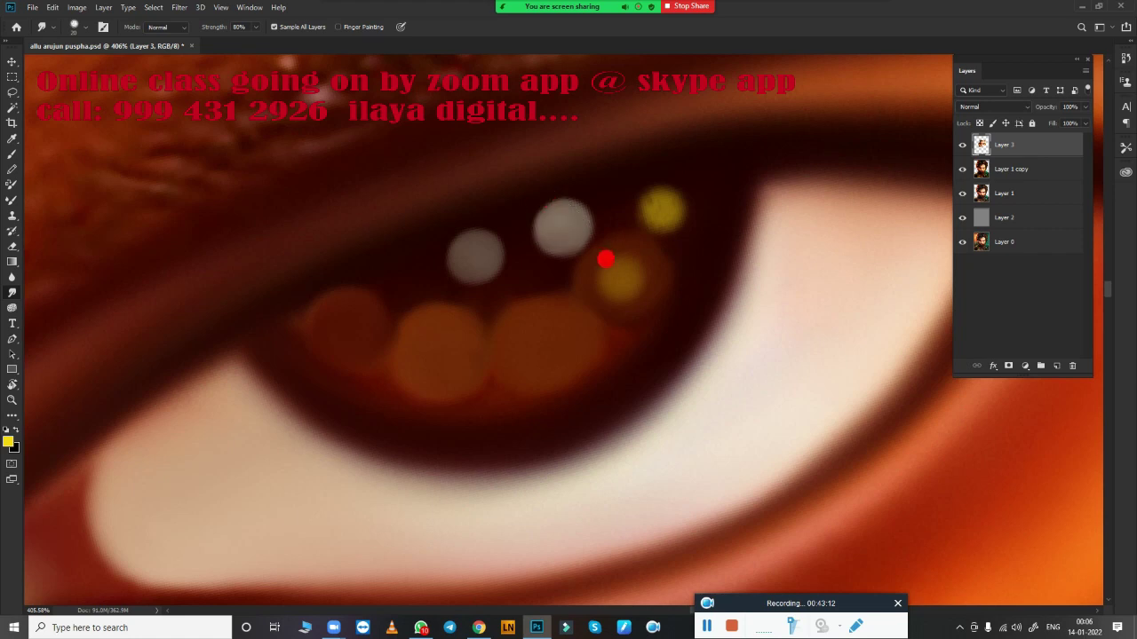
mouse_move(604, 259)
mouse_down()
mouse_move(624, 263)
mouse_move(619, 287)
mouse_move(614, 262)
mouse_move(640, 264)
mouse_move(642, 222)
mouse_move(658, 214)
mouse_move(643, 203)
mouse_move(657, 225)
mouse_up()
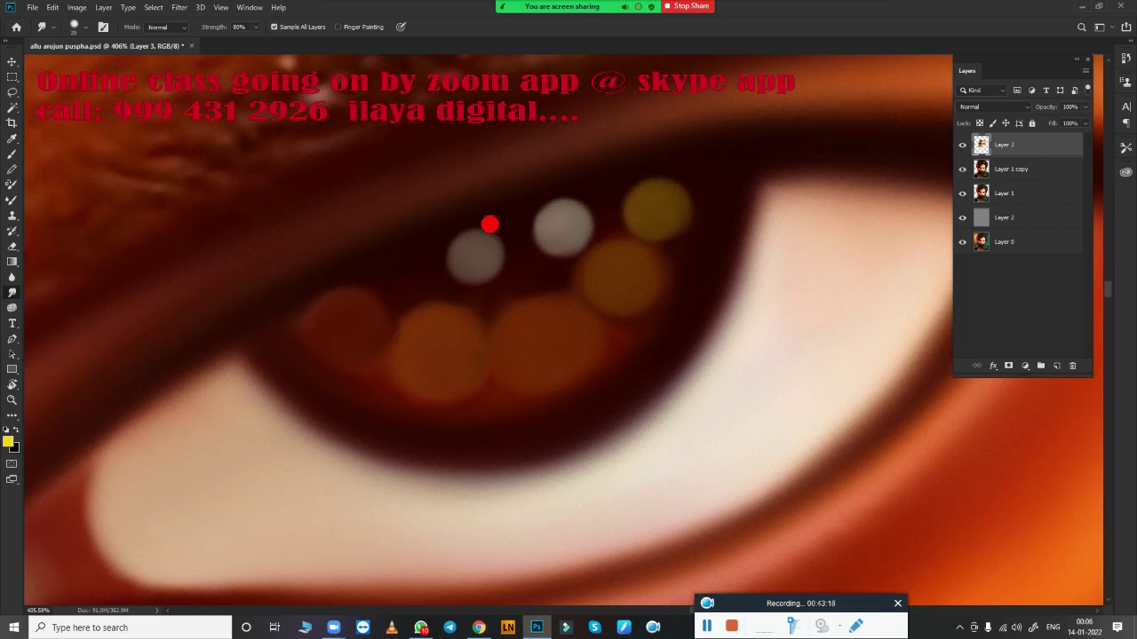
mouse_move(720, 425)
mouse_down()
mouse_move(617, 447)
mouse_move(746, 514)
mouse_move(757, 380)
mouse_up()
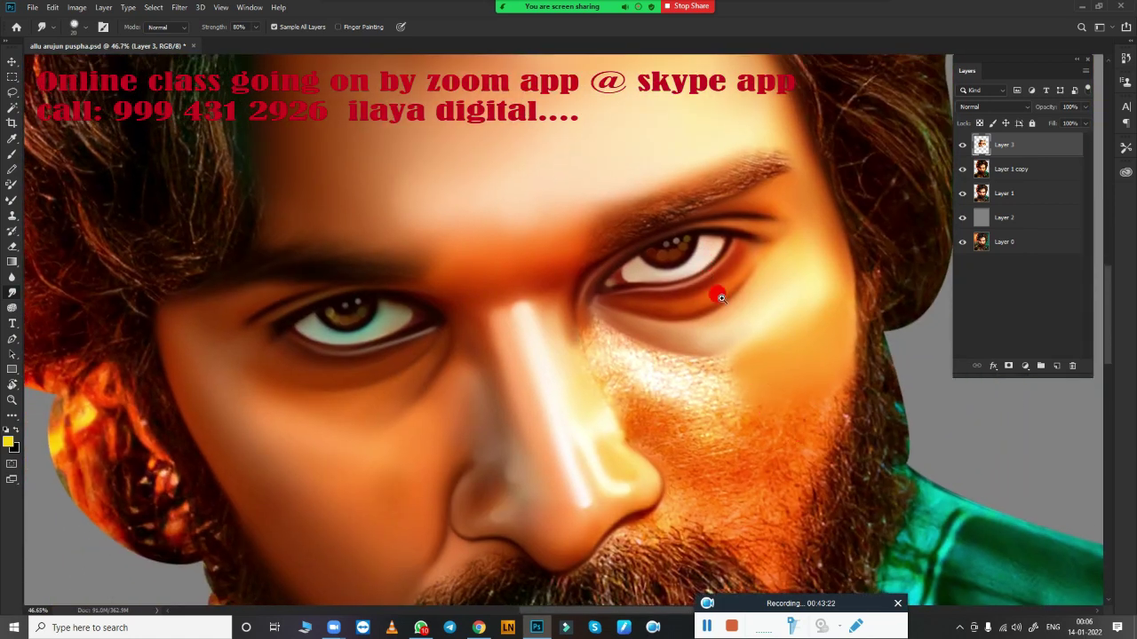
Zoom in and smudge the right eyebrow's hair texture and lower edge into the skin
mouse_move(720, 298)
mouse_down()
mouse_move(749, 279)
mouse_move(729, 477)
mouse_up()
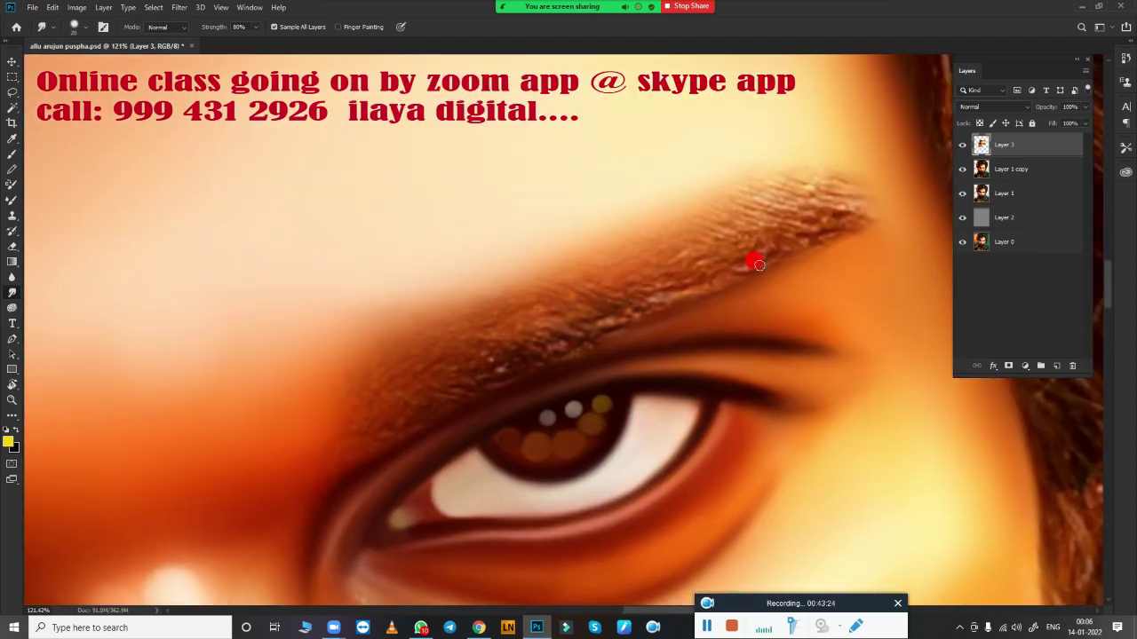
mouse_move(826, 205)
mouse_down()
mouse_move(735, 172)
mouse_move(678, 222)
mouse_move(601, 244)
mouse_move(407, 338)
mouse_up()
mouse_move(331, 437)
mouse_down()
mouse_move(477, 349)
mouse_move(579, 314)
mouse_move(435, 340)
mouse_move(787, 227)
mouse_move(736, 185)
mouse_move(832, 155)
mouse_move(863, 164)
mouse_move(845, 193)
mouse_move(777, 234)
mouse_up()
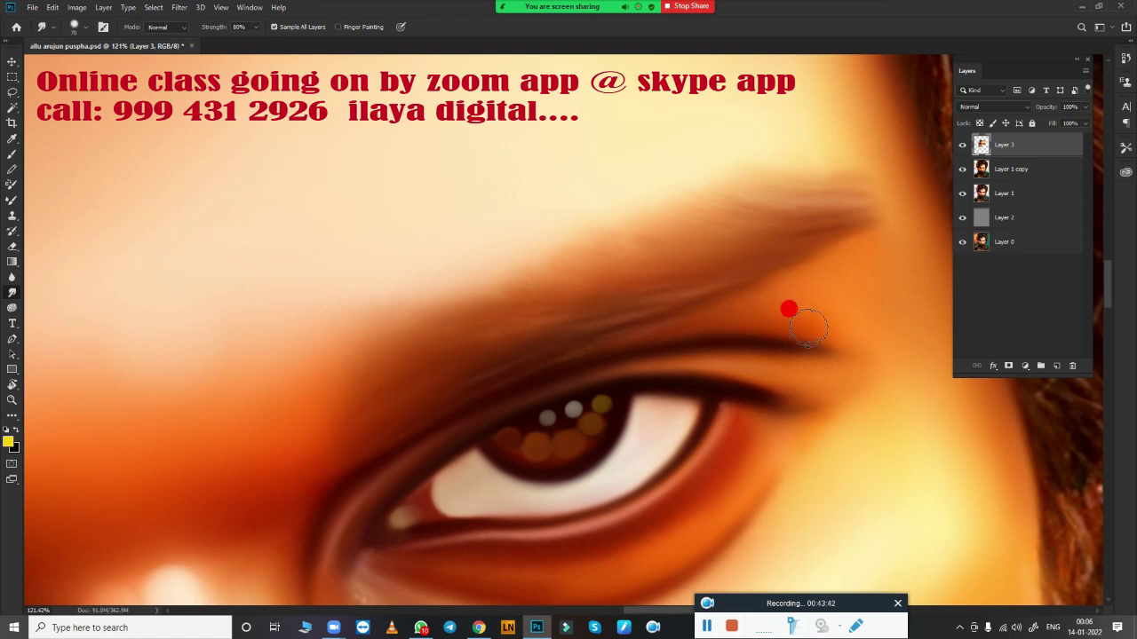
mouse_move(522, 276)
mouse_down()
mouse_move(571, 249)
mouse_move(592, 216)
mouse_move(667, 190)
mouse_move(686, 168)
mouse_move(636, 240)
mouse_move(319, 378)
mouse_move(797, 435)
mouse_up()
Smudge the cheek skin under the right eye smooth
scroll(796, 435, down, 3)
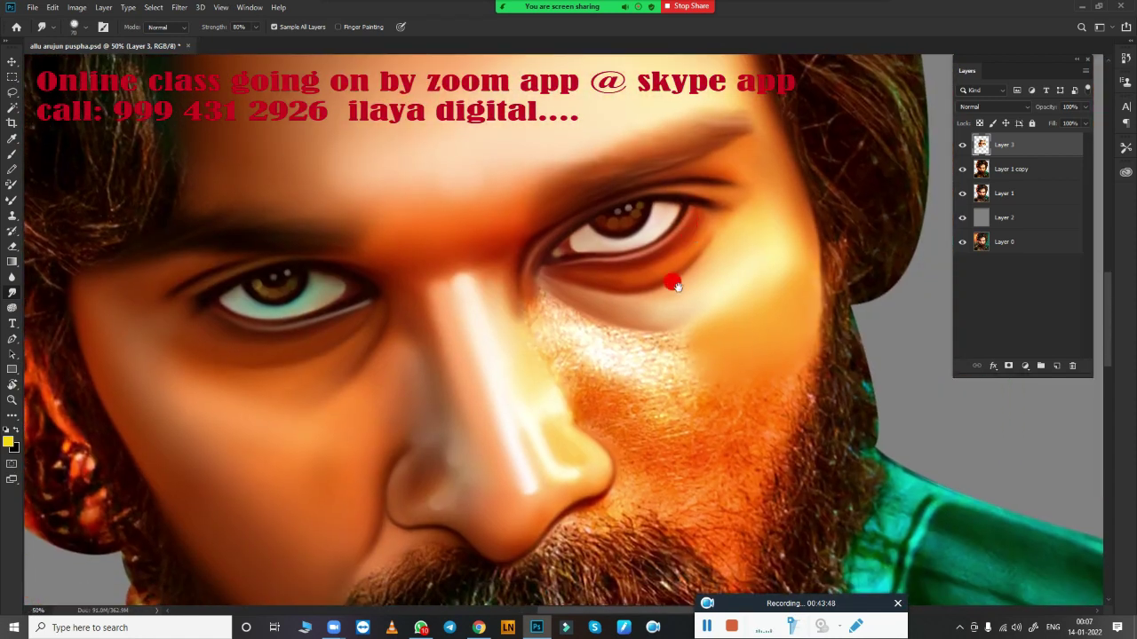
scroll(652, 360, up, 2)
scroll(687, 379, up, 1)
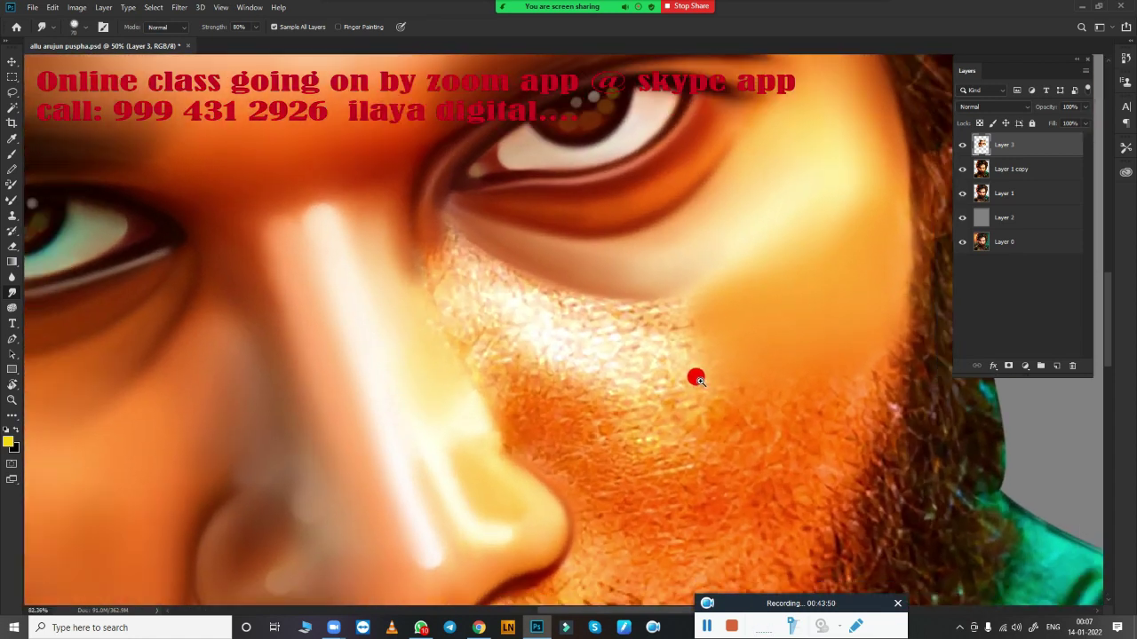
mouse_move(477, 267)
mouse_down()
mouse_move(469, 254)
mouse_move(536, 279)
mouse_move(667, 284)
mouse_move(497, 264)
mouse_move(444, 241)
mouse_move(517, 381)
mouse_move(494, 400)
mouse_move(500, 386)
mouse_move(533, 421)
mouse_move(512, 413)
mouse_move(596, 467)
mouse_move(559, 416)
mouse_move(632, 449)
mouse_move(636, 420)
mouse_move(659, 406)
mouse_move(655, 376)
mouse_move(581, 373)
mouse_move(548, 342)
mouse_move(523, 343)
mouse_move(644, 338)
mouse_move(533, 318)
mouse_move(627, 323)
mouse_move(505, 328)
mouse_move(467, 353)
mouse_move(489, 371)
mouse_up()
mouse_move(751, 381)
mouse_down()
mouse_move(702, 416)
mouse_move(731, 401)
mouse_move(757, 417)
mouse_move(769, 409)
mouse_up()
With a resized Mixer Brush, scrub the grainy cheek under the right eye into smooth skin
key(b)
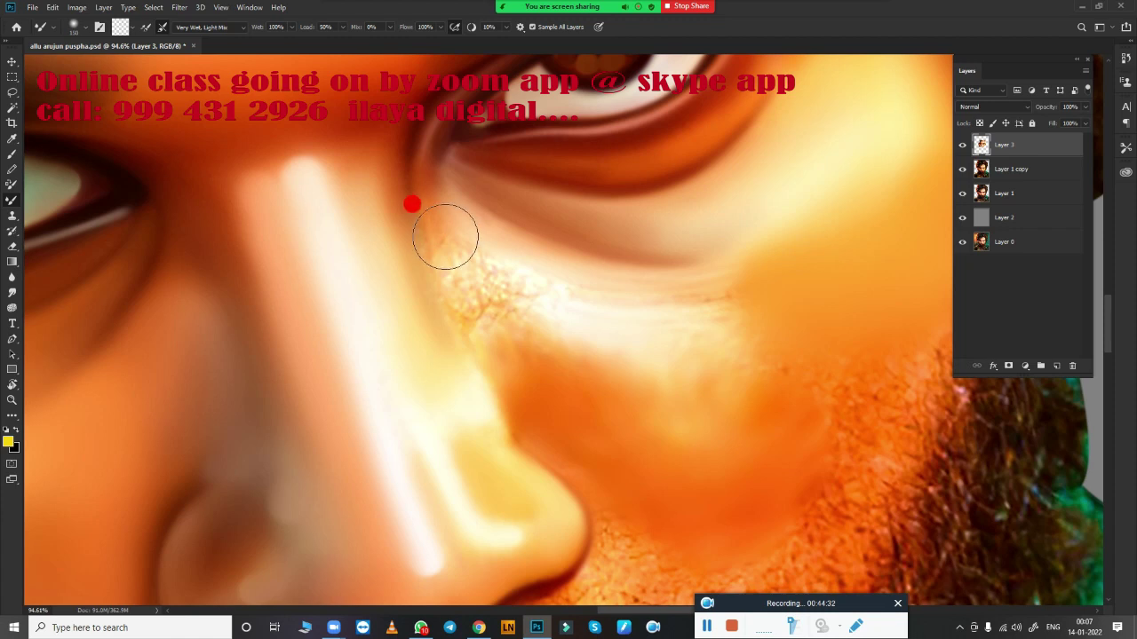
key(bracketright)
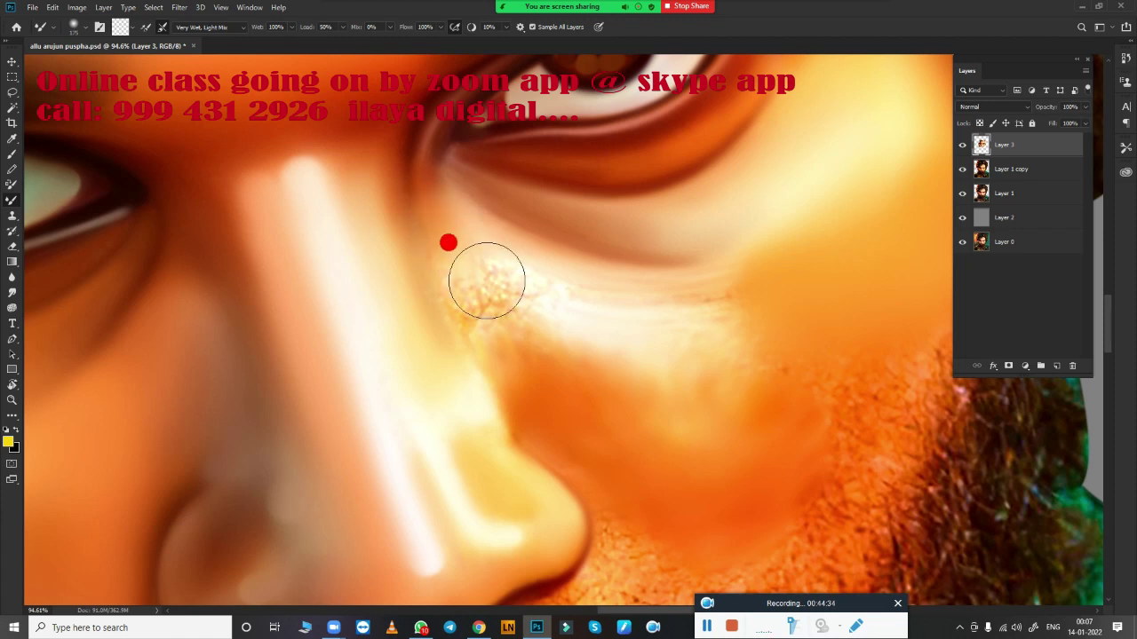
key(bracketright)
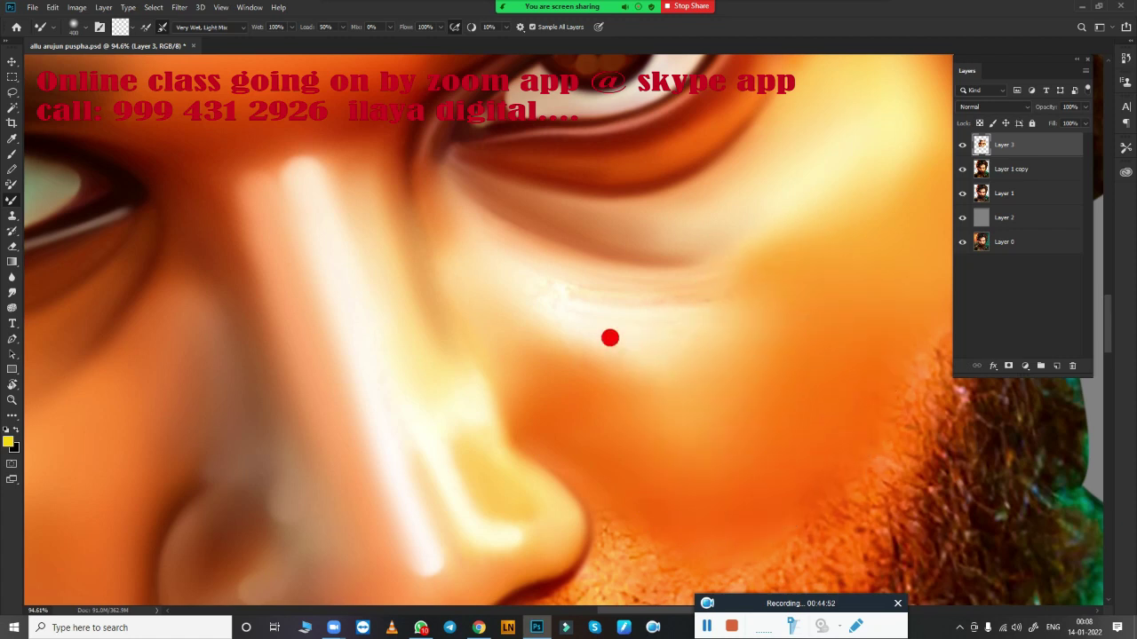
key(bracketleft)
key(bracketleft)
key(bracketleft)
key(bracketleft)
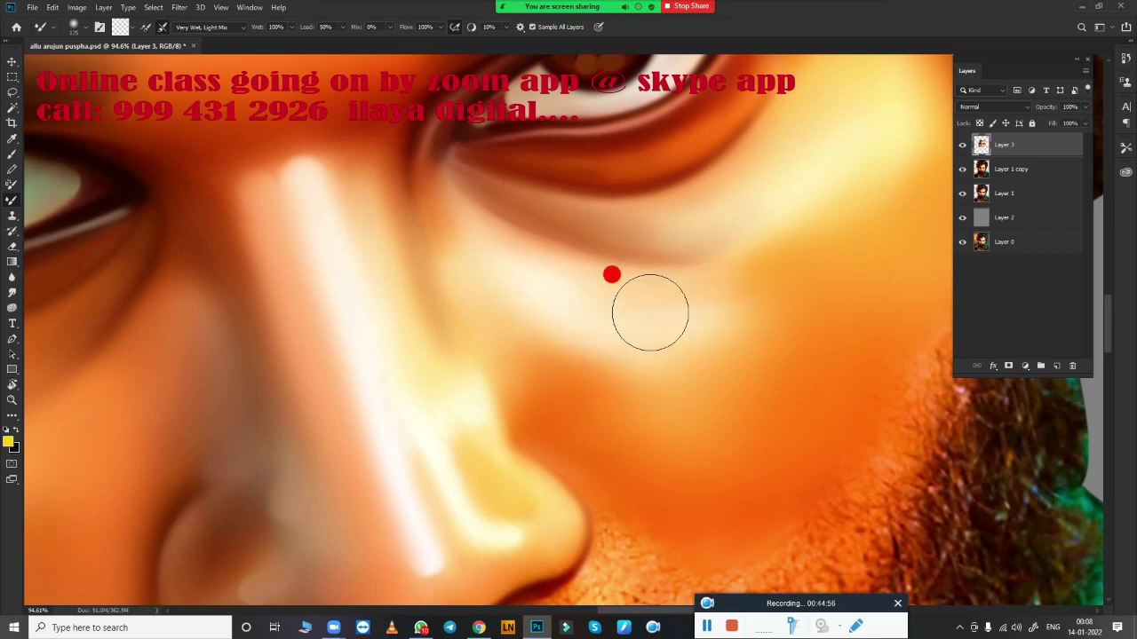
mouse_move(770, 209)
mouse_down()
mouse_move(626, 314)
mouse_move(697, 365)
mouse_up()
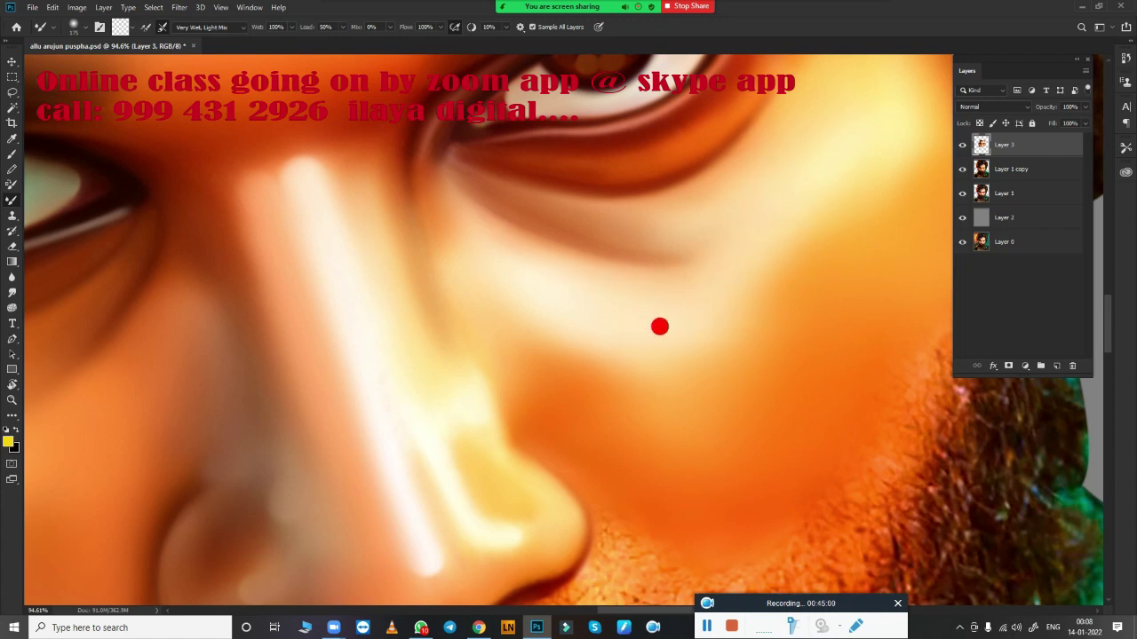
mouse_move(542, 317)
mouse_down()
mouse_move(566, 282)
mouse_move(628, 287)
mouse_move(645, 310)
mouse_move(735, 358)
mouse_up()
drag(628, 221, 604, 208)
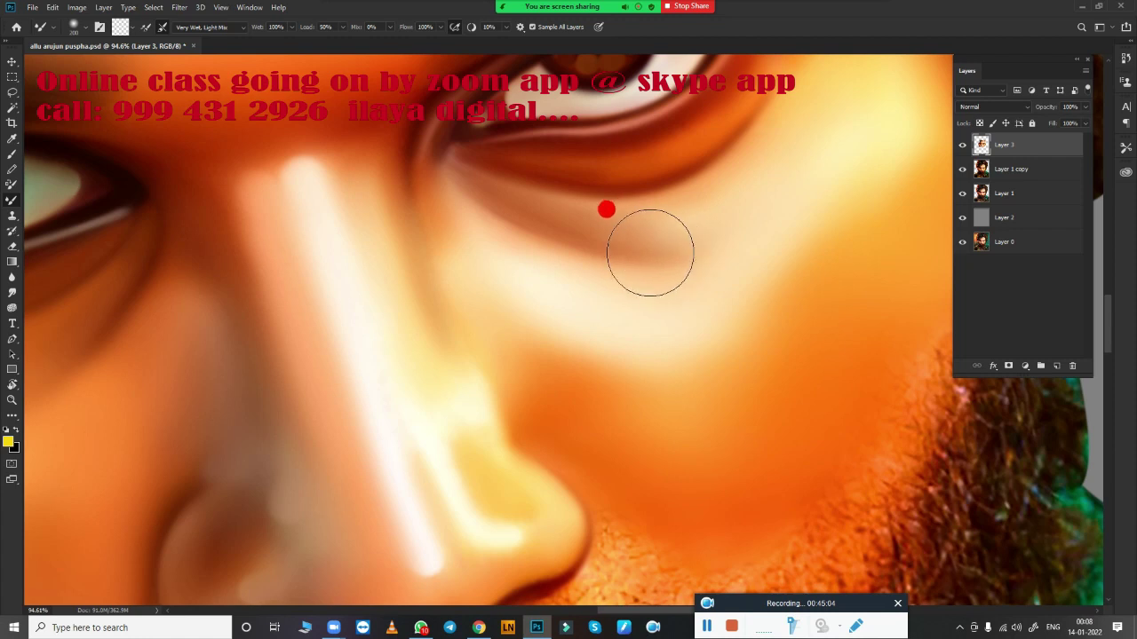
scroll(728, 409, down, 3)
scroll(726, 408, down, 2)
Blend the skin under both eyes and across both cheeks with the Mixer Brush, then save the portrait
scroll(838, 436, down, 2)
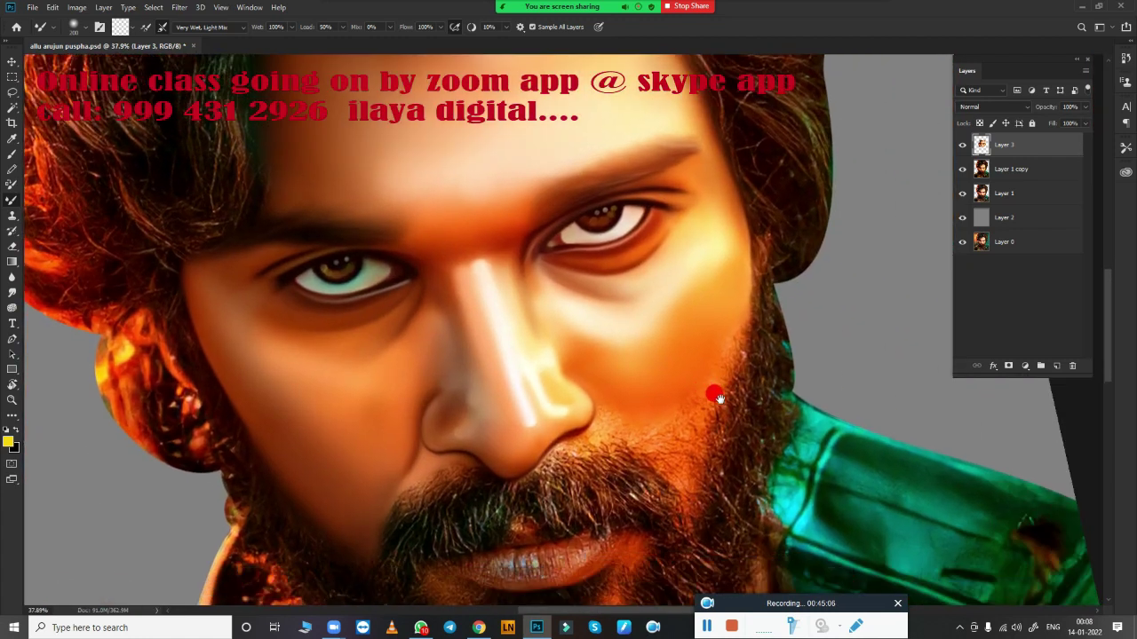
mouse_move(627, 278)
mouse_down()
mouse_move(616, 353)
mouse_move(596, 279)
mouse_move(574, 271)
mouse_move(649, 260)
mouse_up()
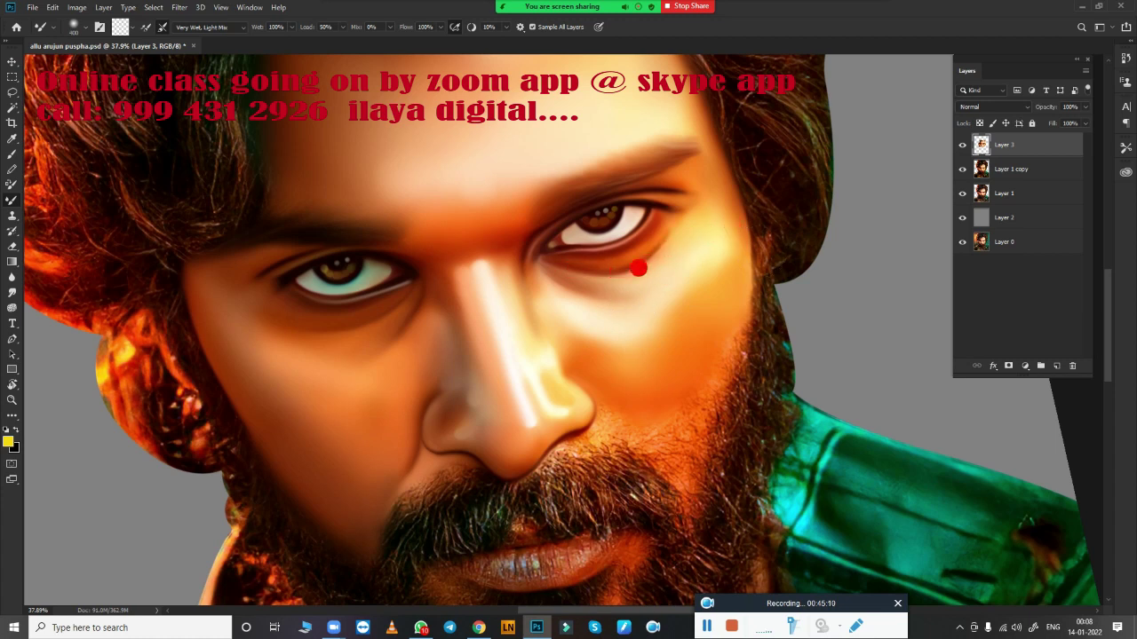
mouse_move(656, 300)
mouse_down()
mouse_move(601, 319)
mouse_move(622, 325)
mouse_move(667, 294)
mouse_move(657, 315)
mouse_up()
click(417, 391)
drag(333, 377, 483, 366)
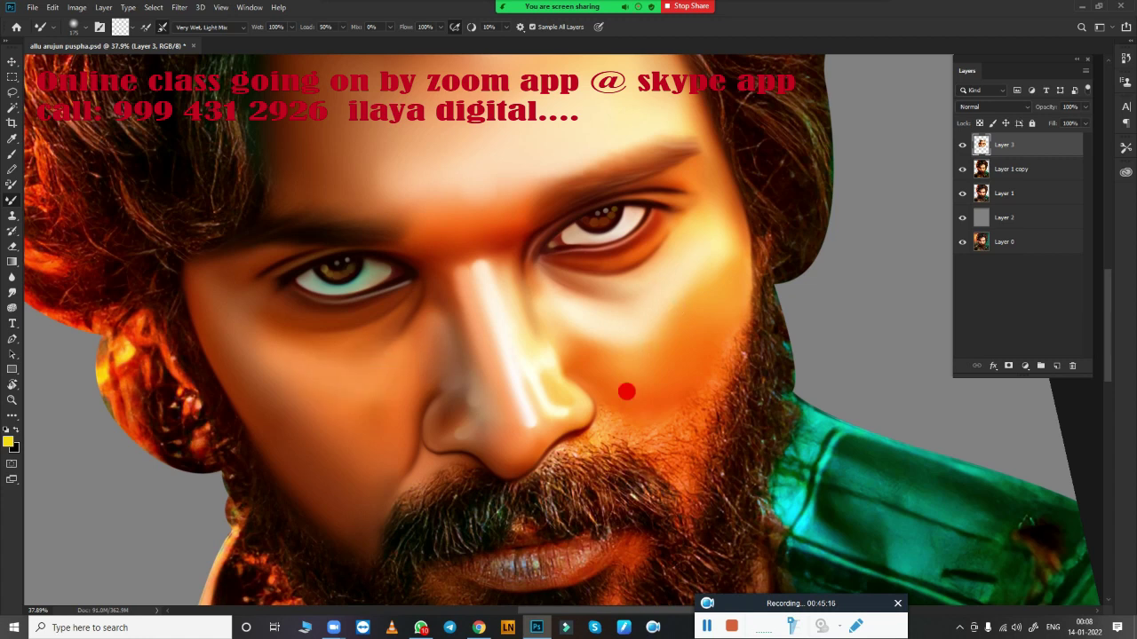
mouse_move(672, 324)
mouse_down()
mouse_move(627, 328)
mouse_move(673, 234)
mouse_move(607, 322)
mouse_move(718, 442)
mouse_up()
scroll(715, 417, down, 4)
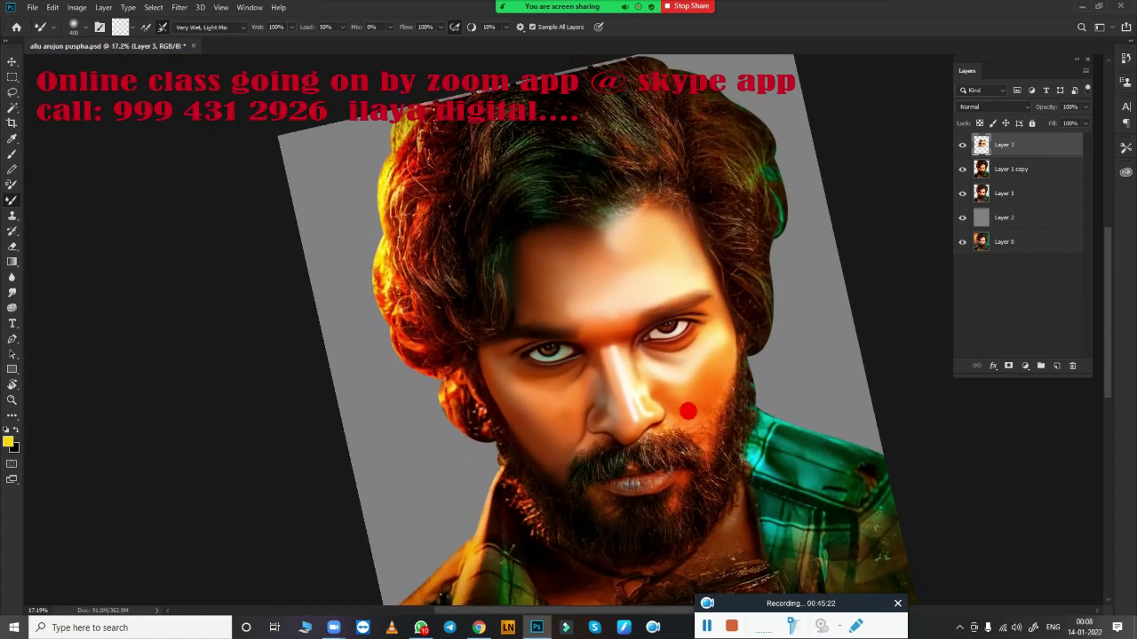
key(ctrl+s)
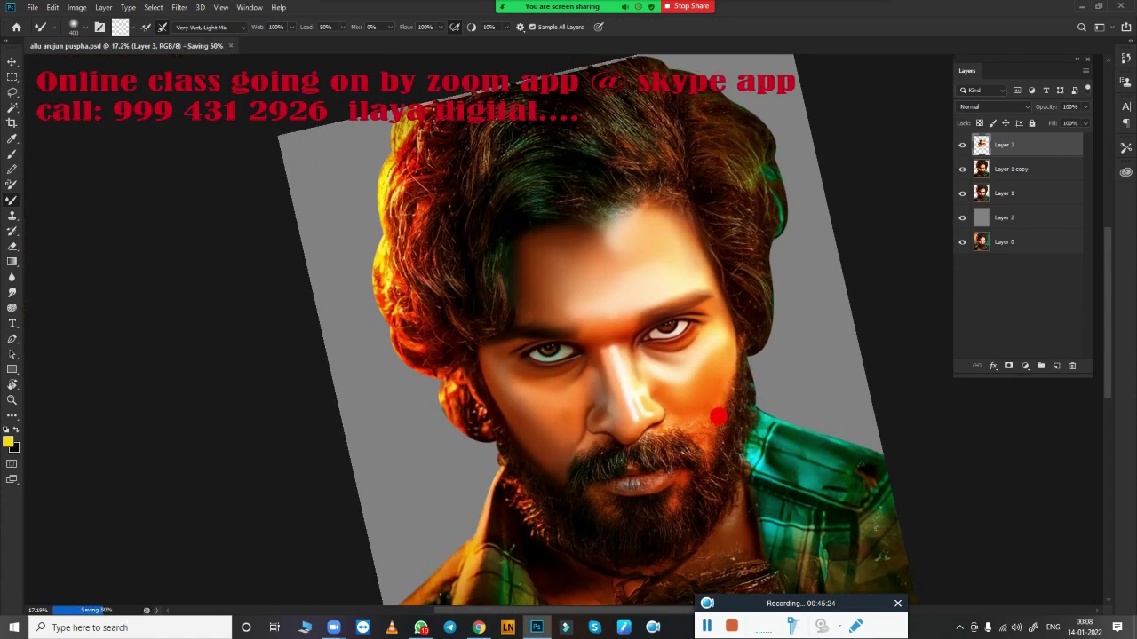